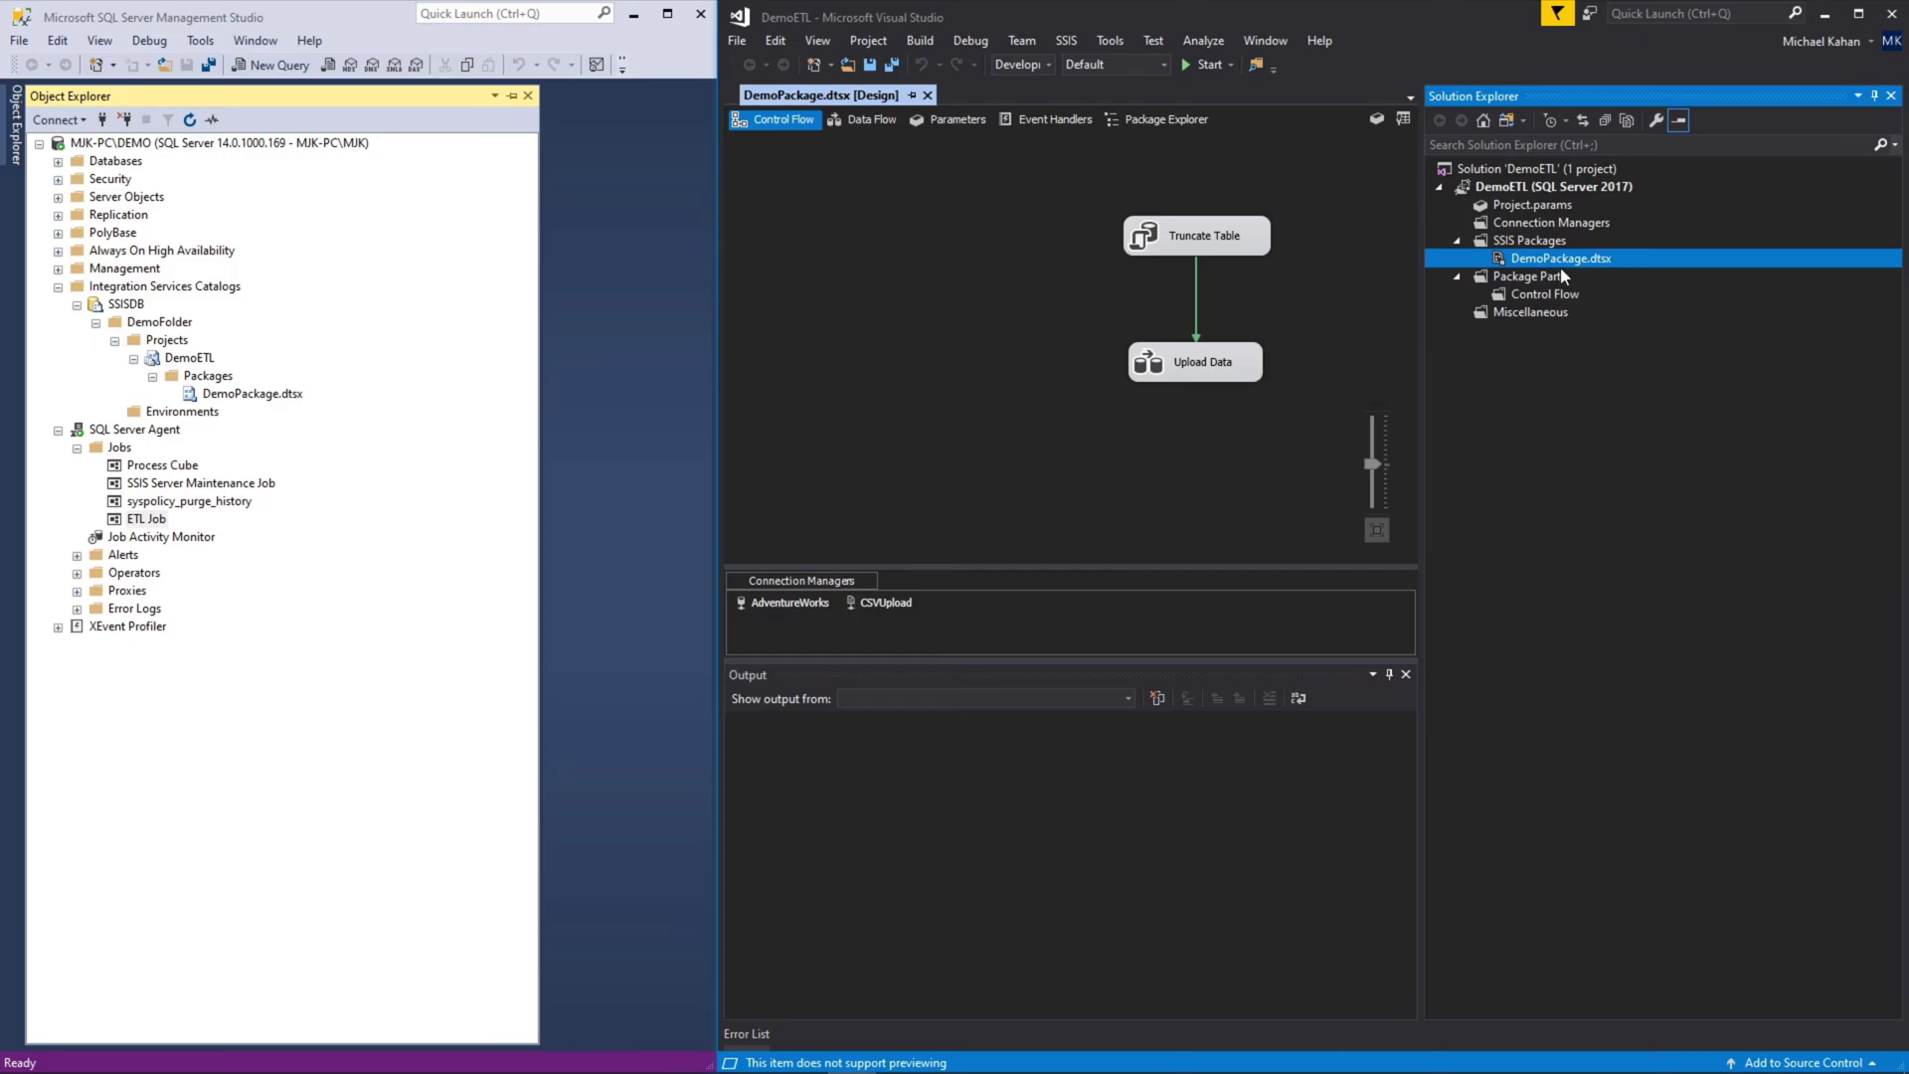
- Review the Upload Data task's data flow components, then go back to DemoPackage's control flow
right_click(1558, 266)
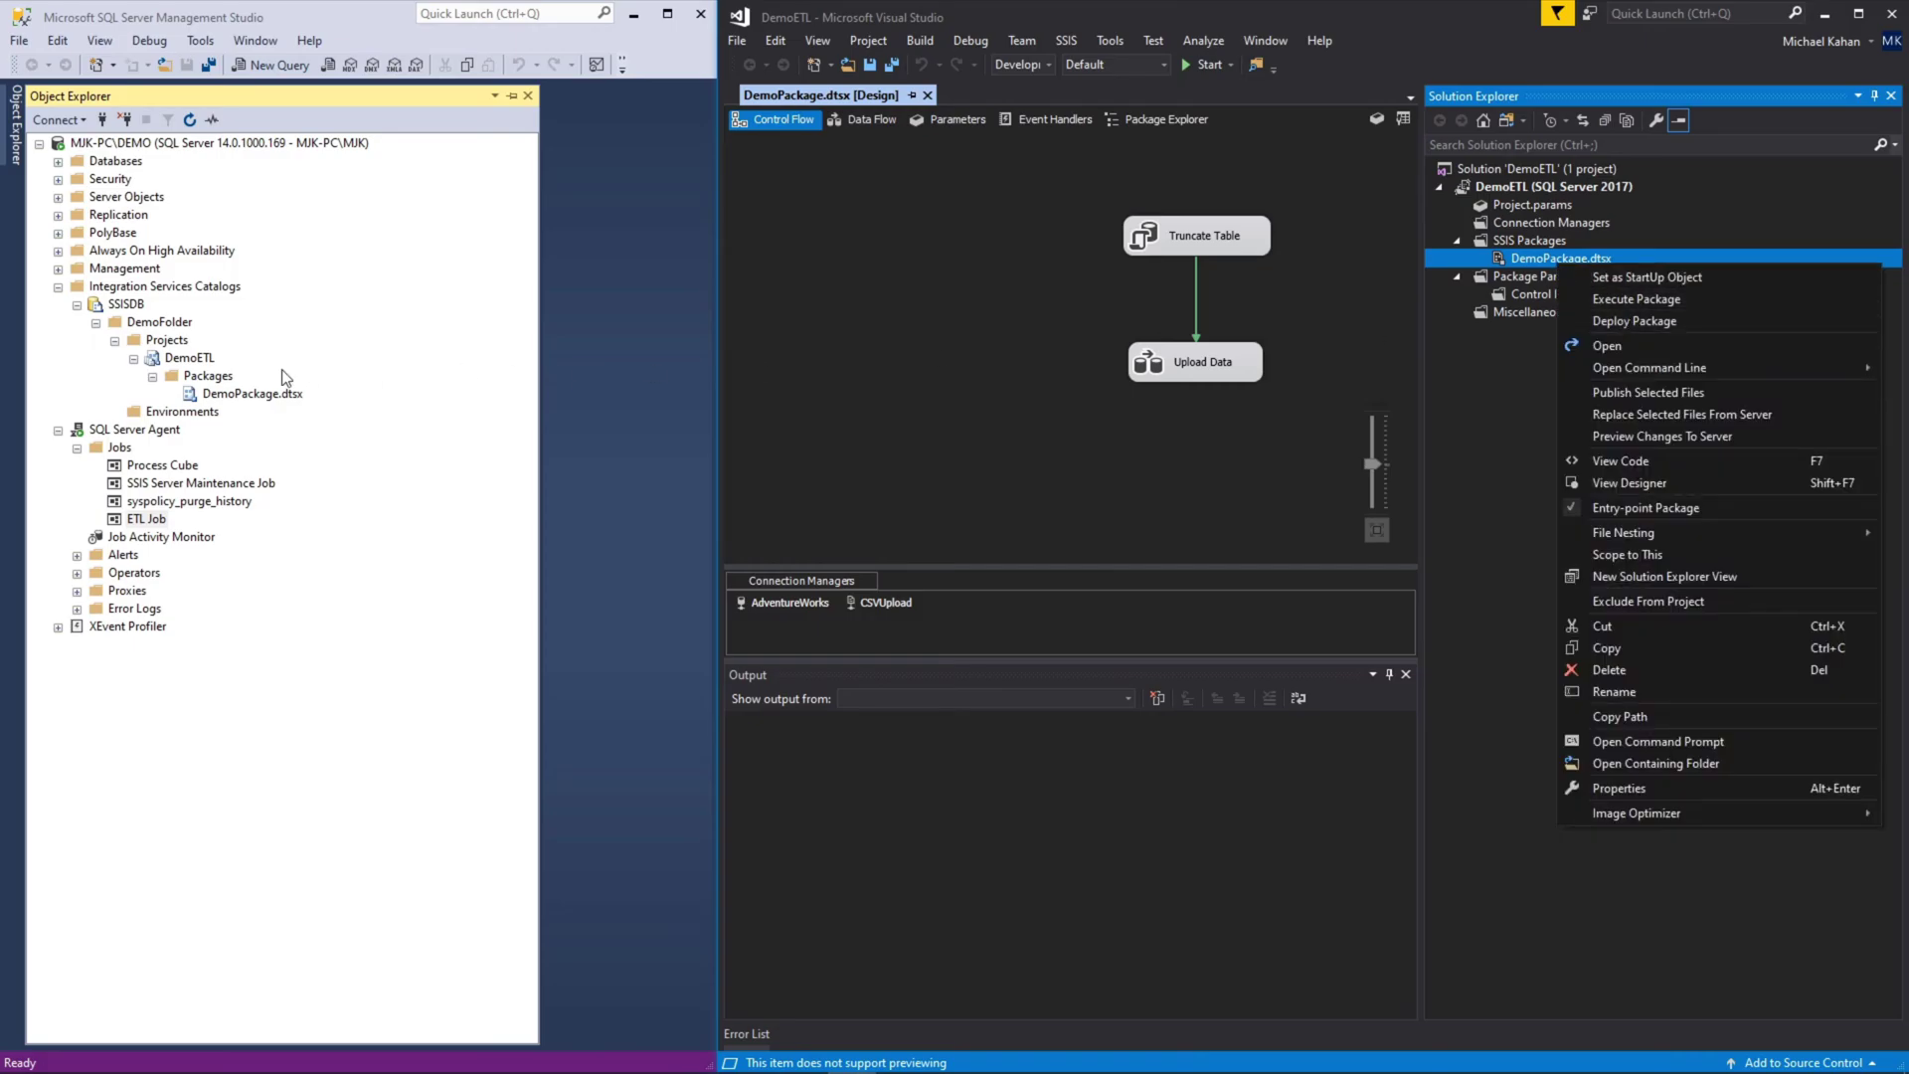
click(249, 393)
right_click(145, 522)
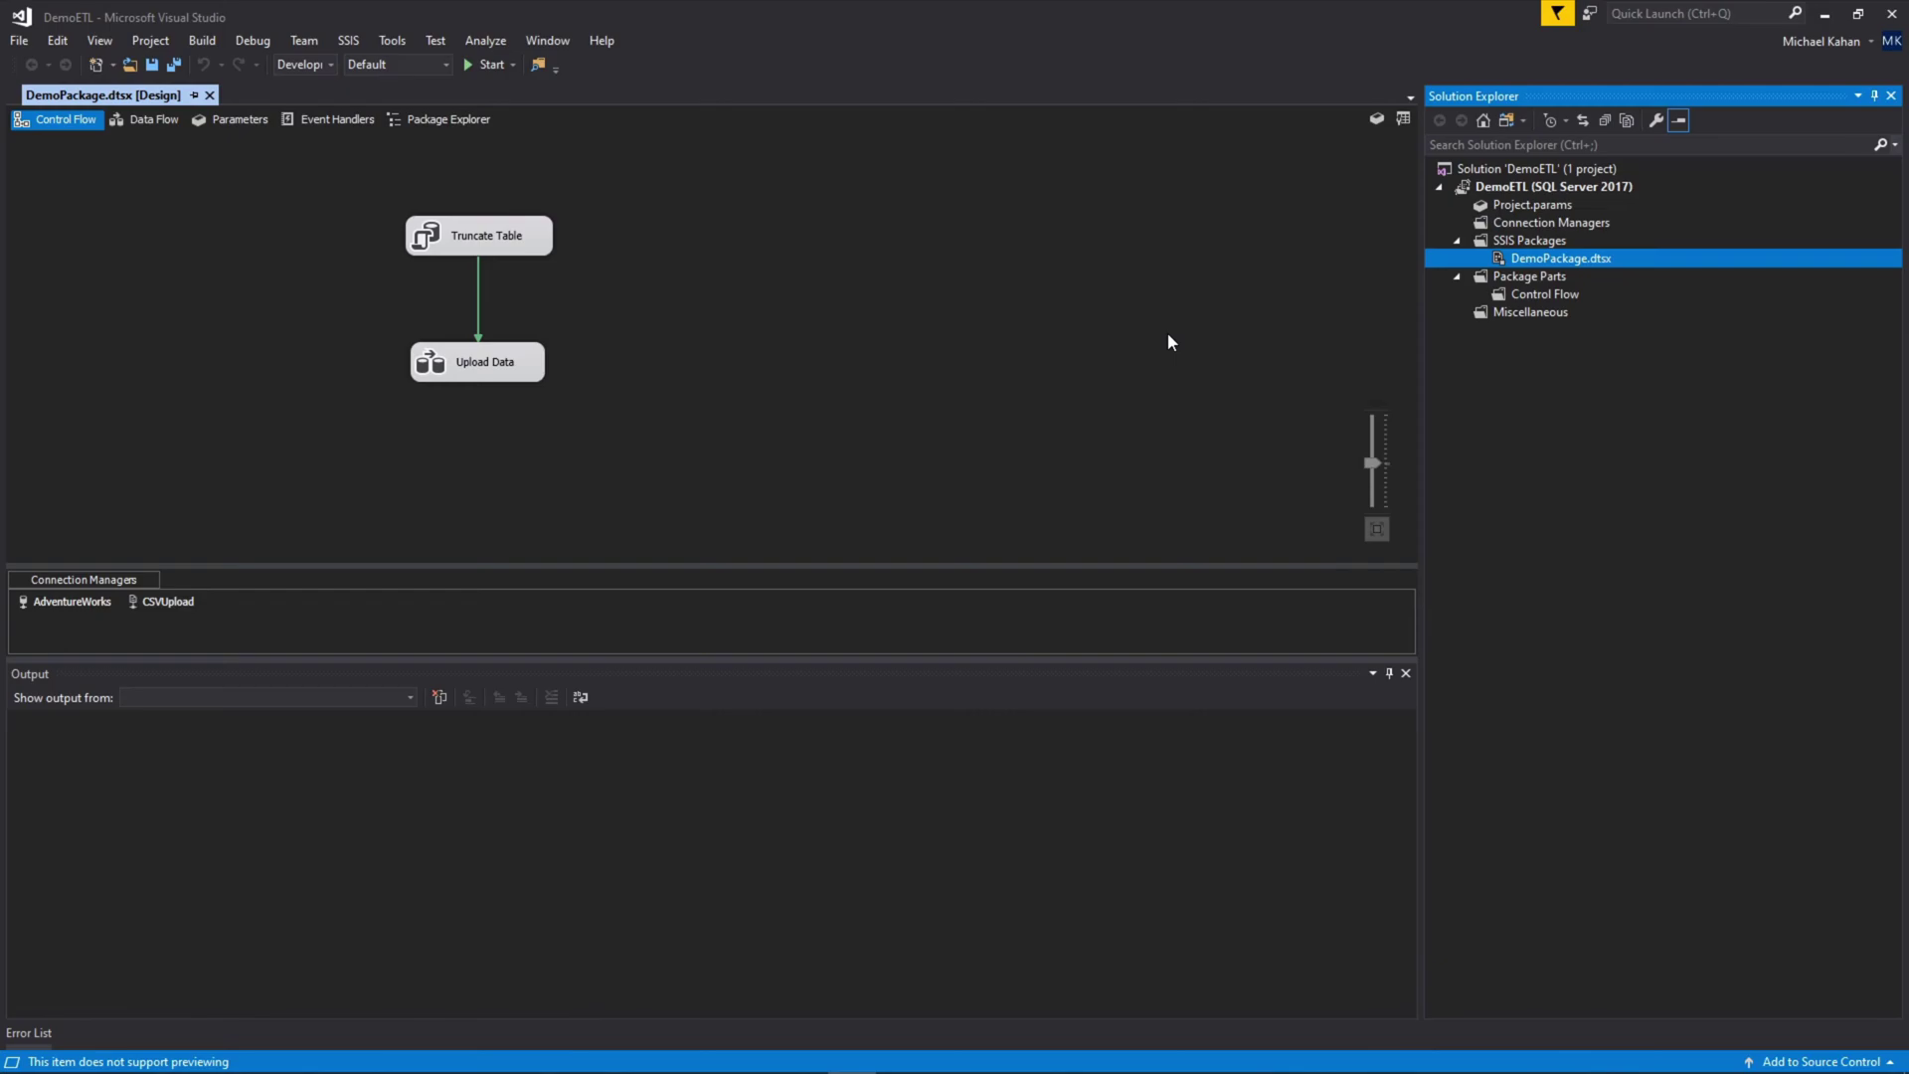
click(137, 119)
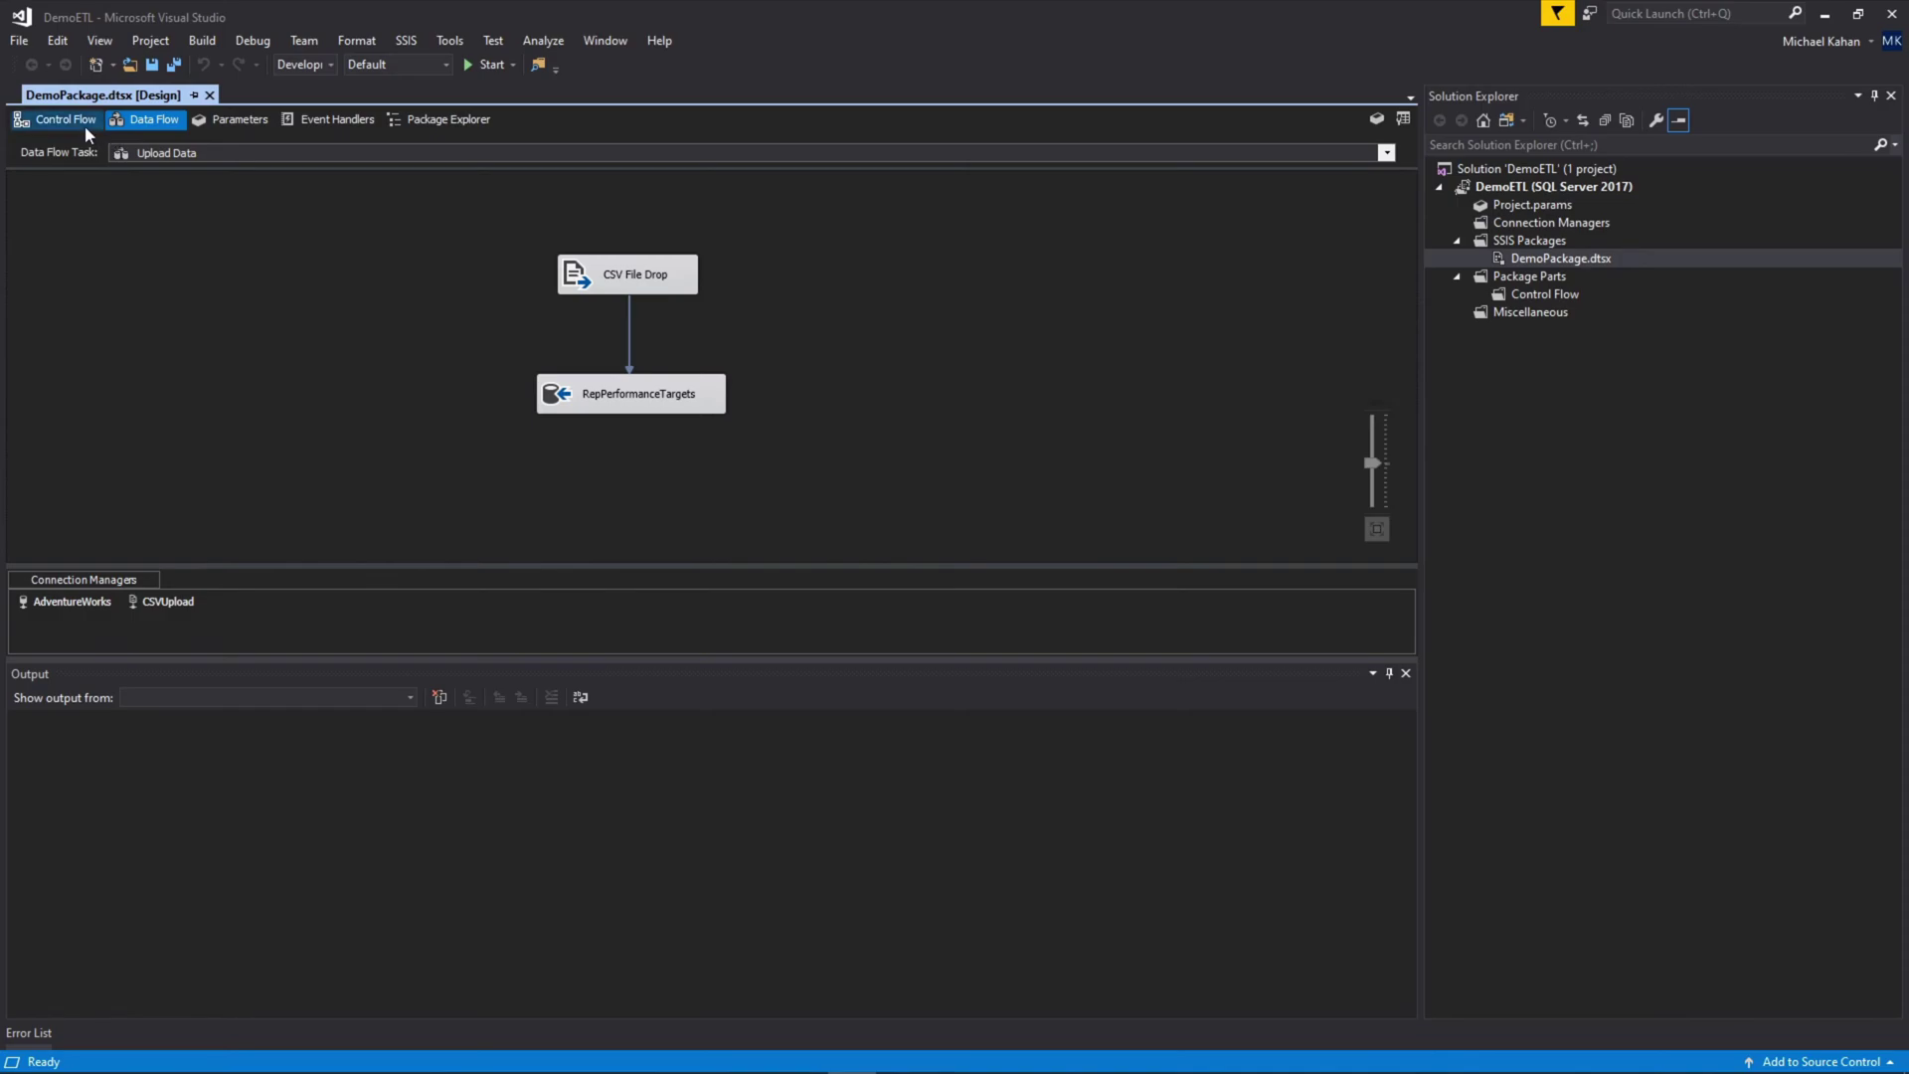
click(85, 125)
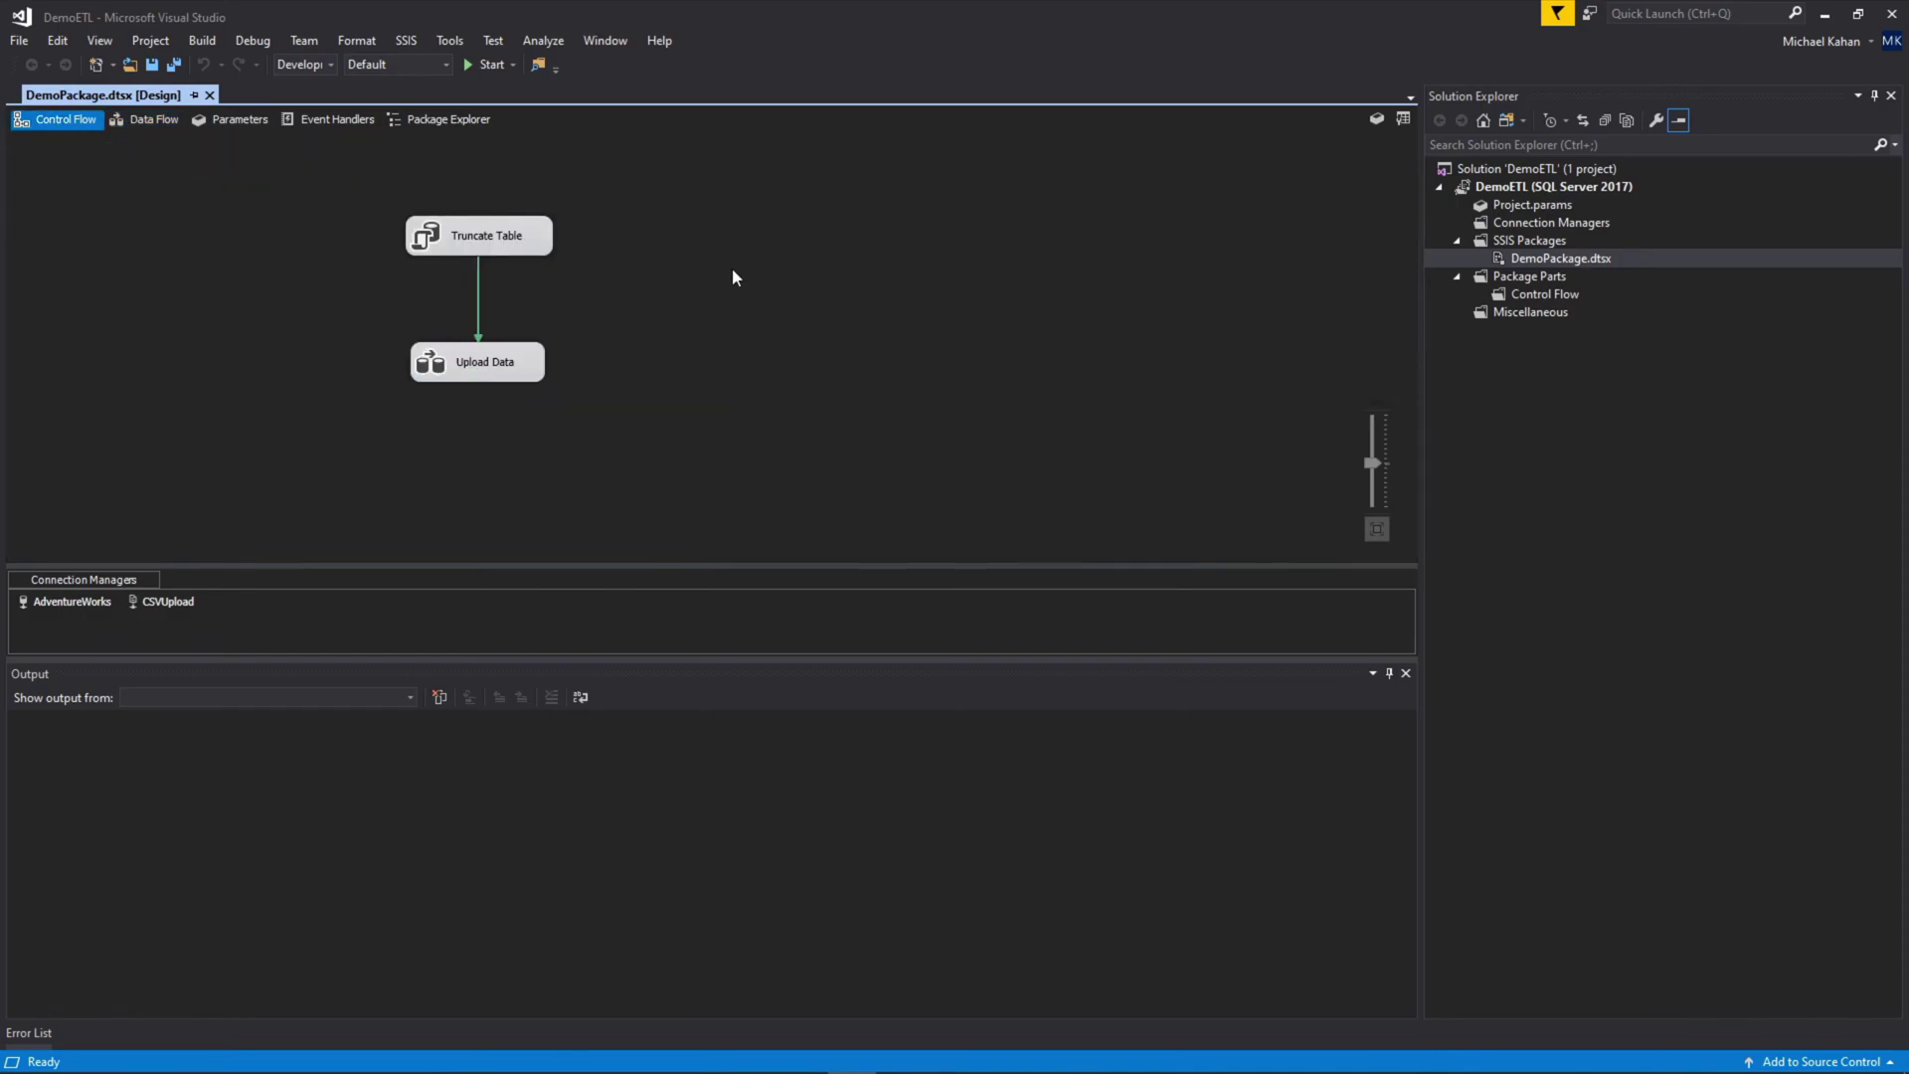
- Execute DemoPackage.dtsx so Truncate Table and Upload Data both succeed, writing 58 rows
right_click(1545, 265)
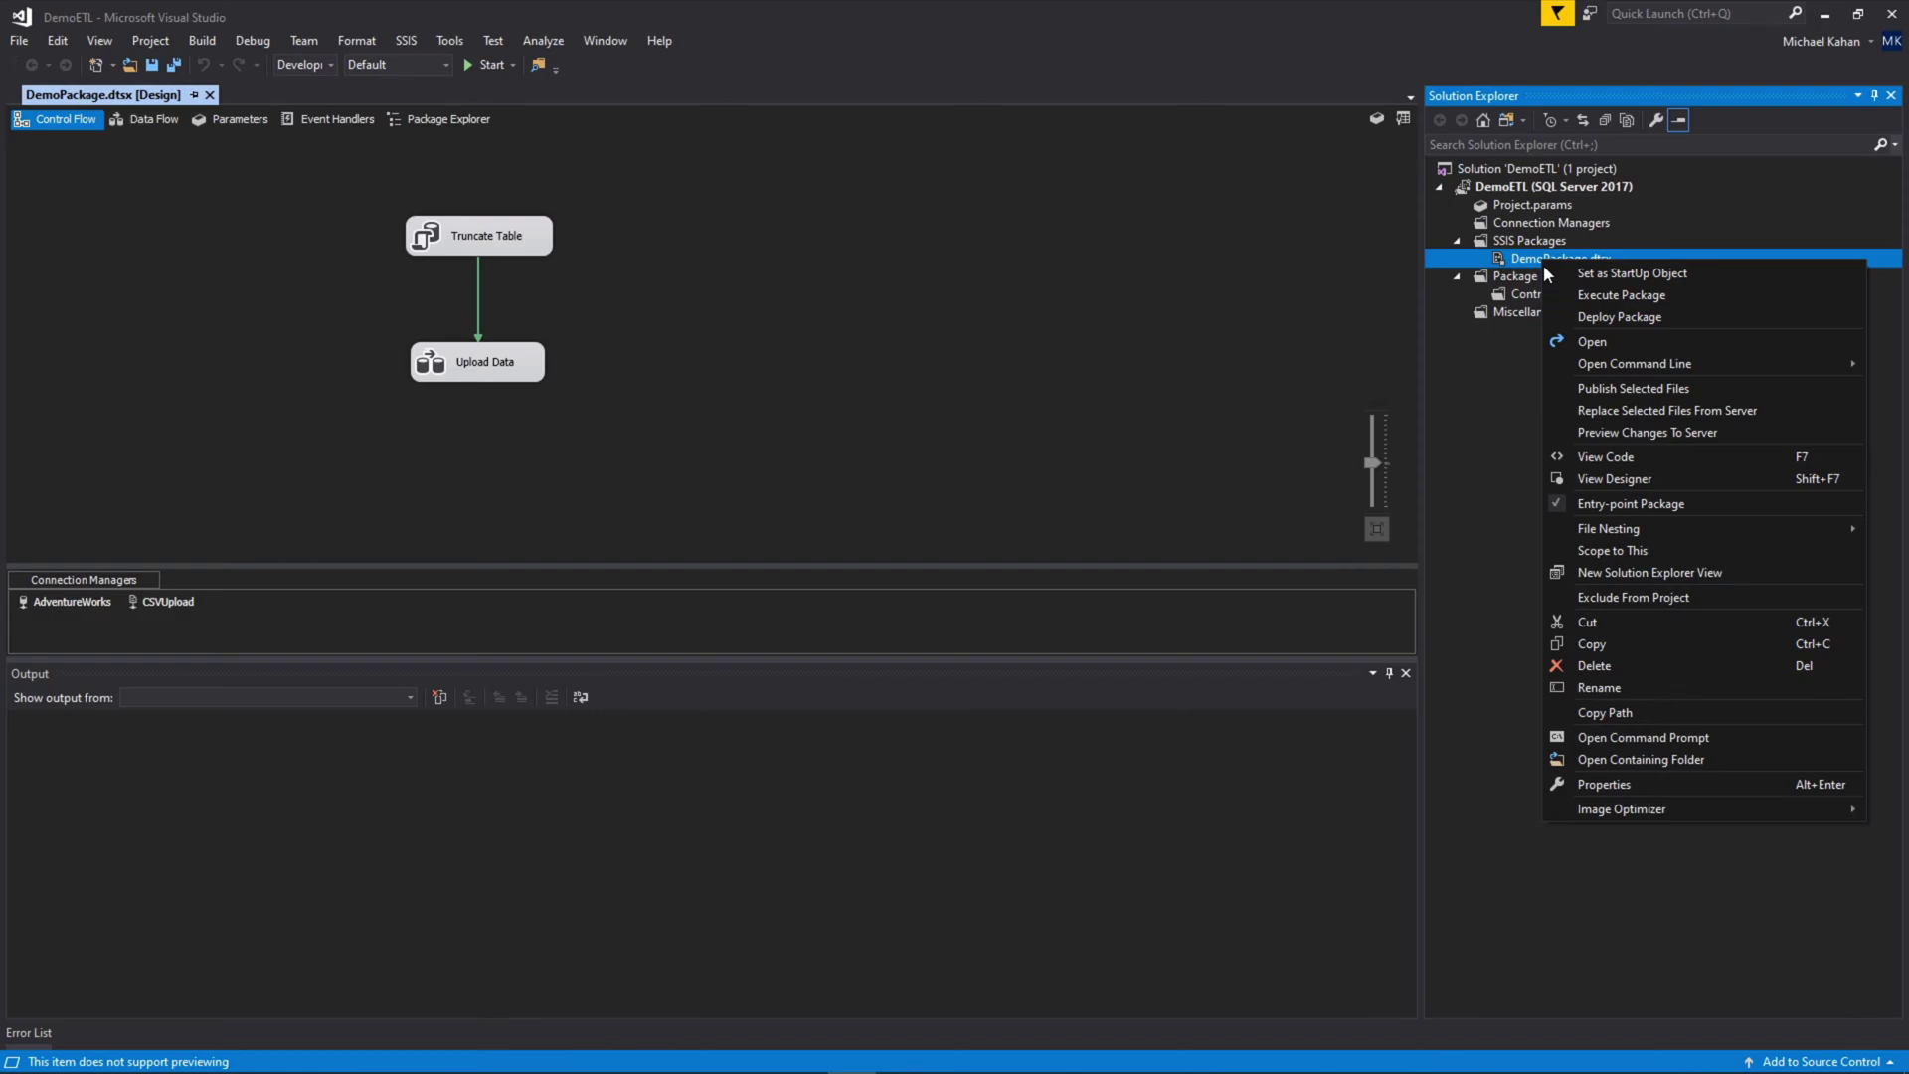
click(1626, 296)
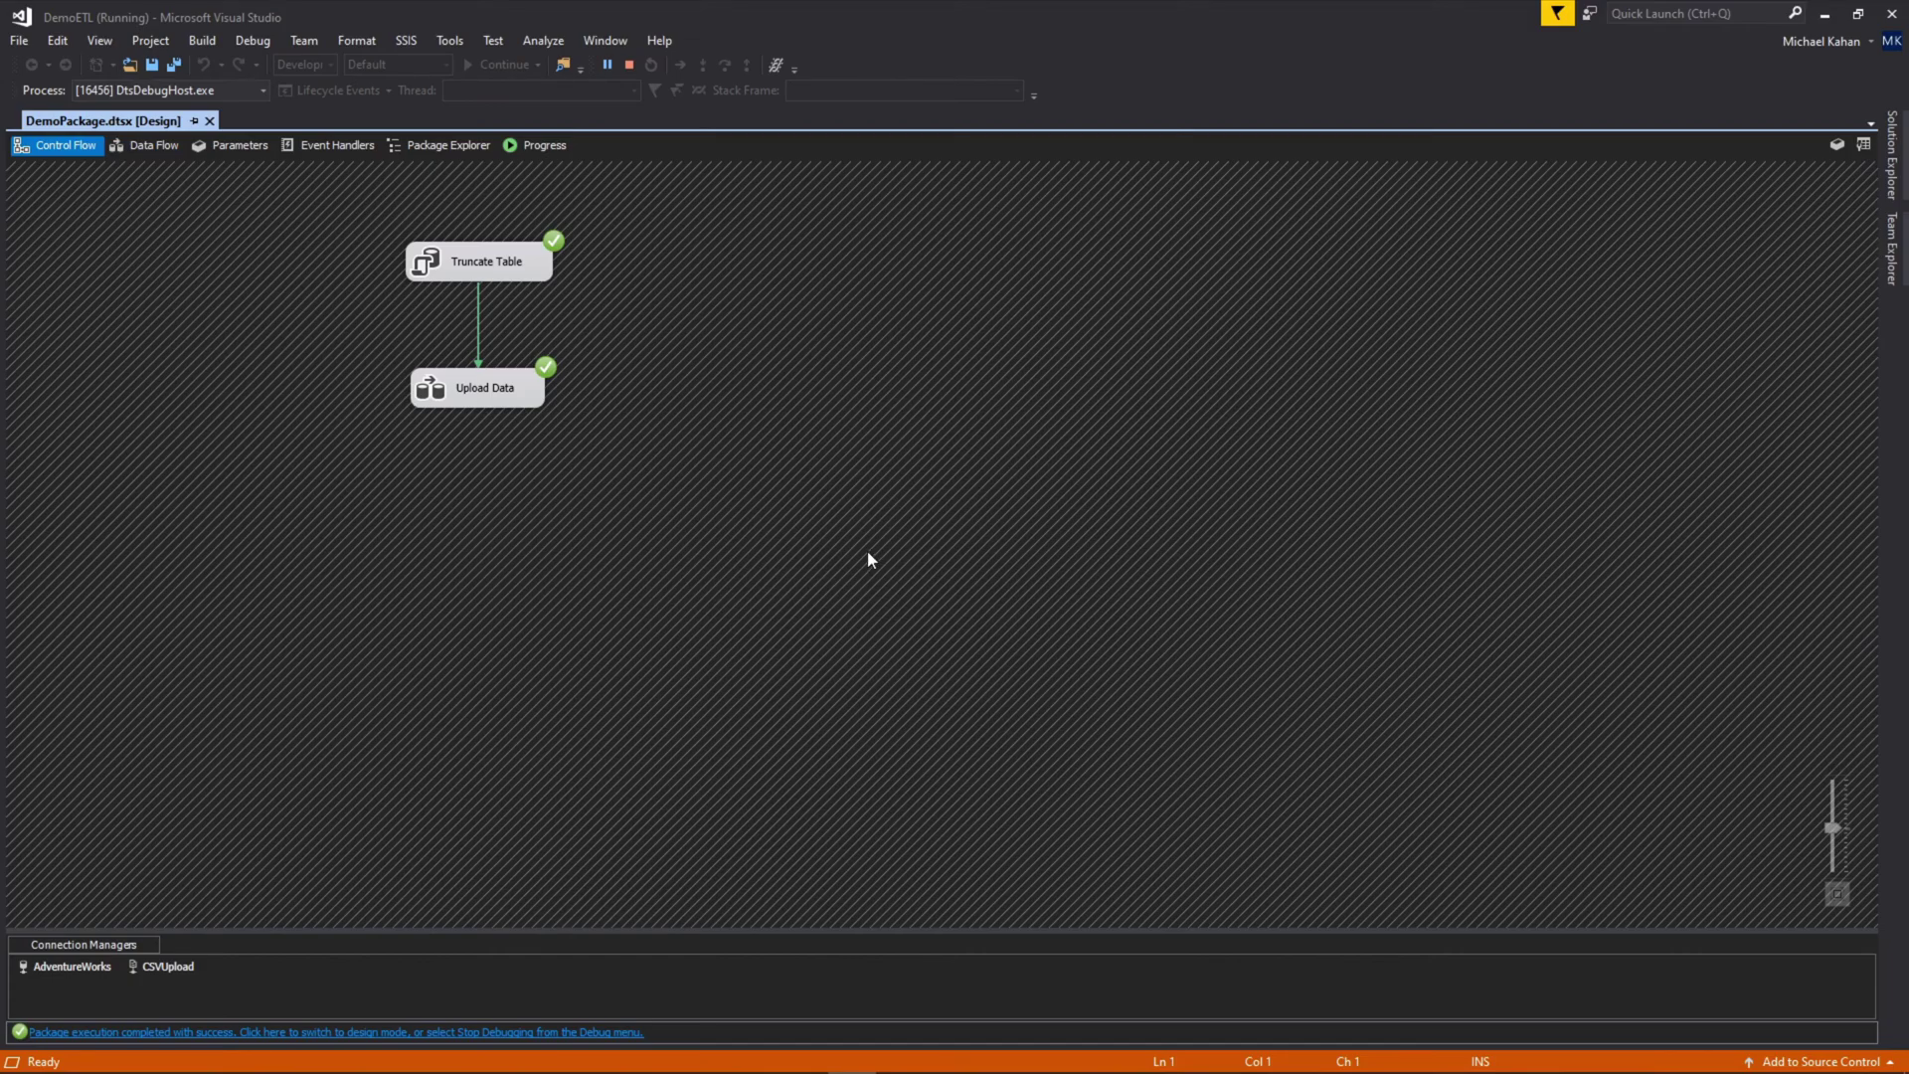
- Review DemoPackage's Progress log, collapsing and re-expanding the task details
click(538, 145)
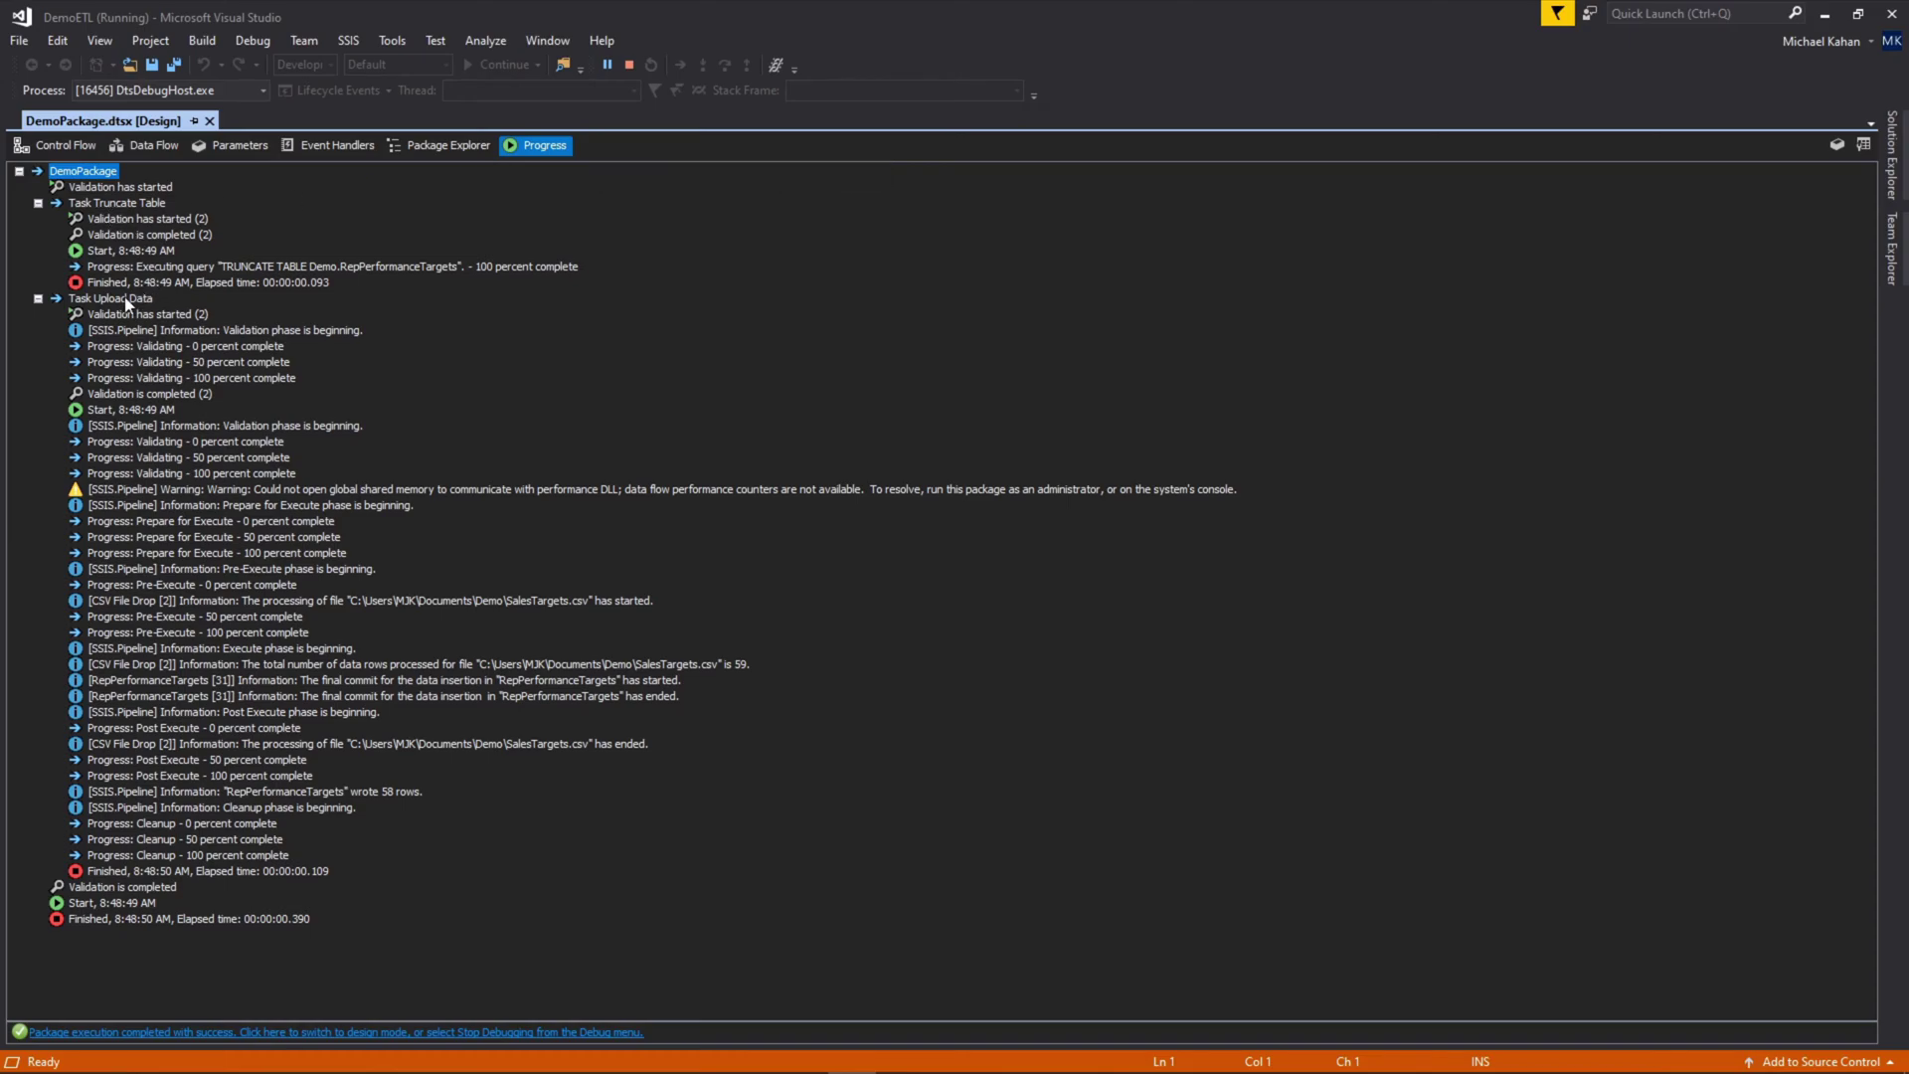
click(37, 203)
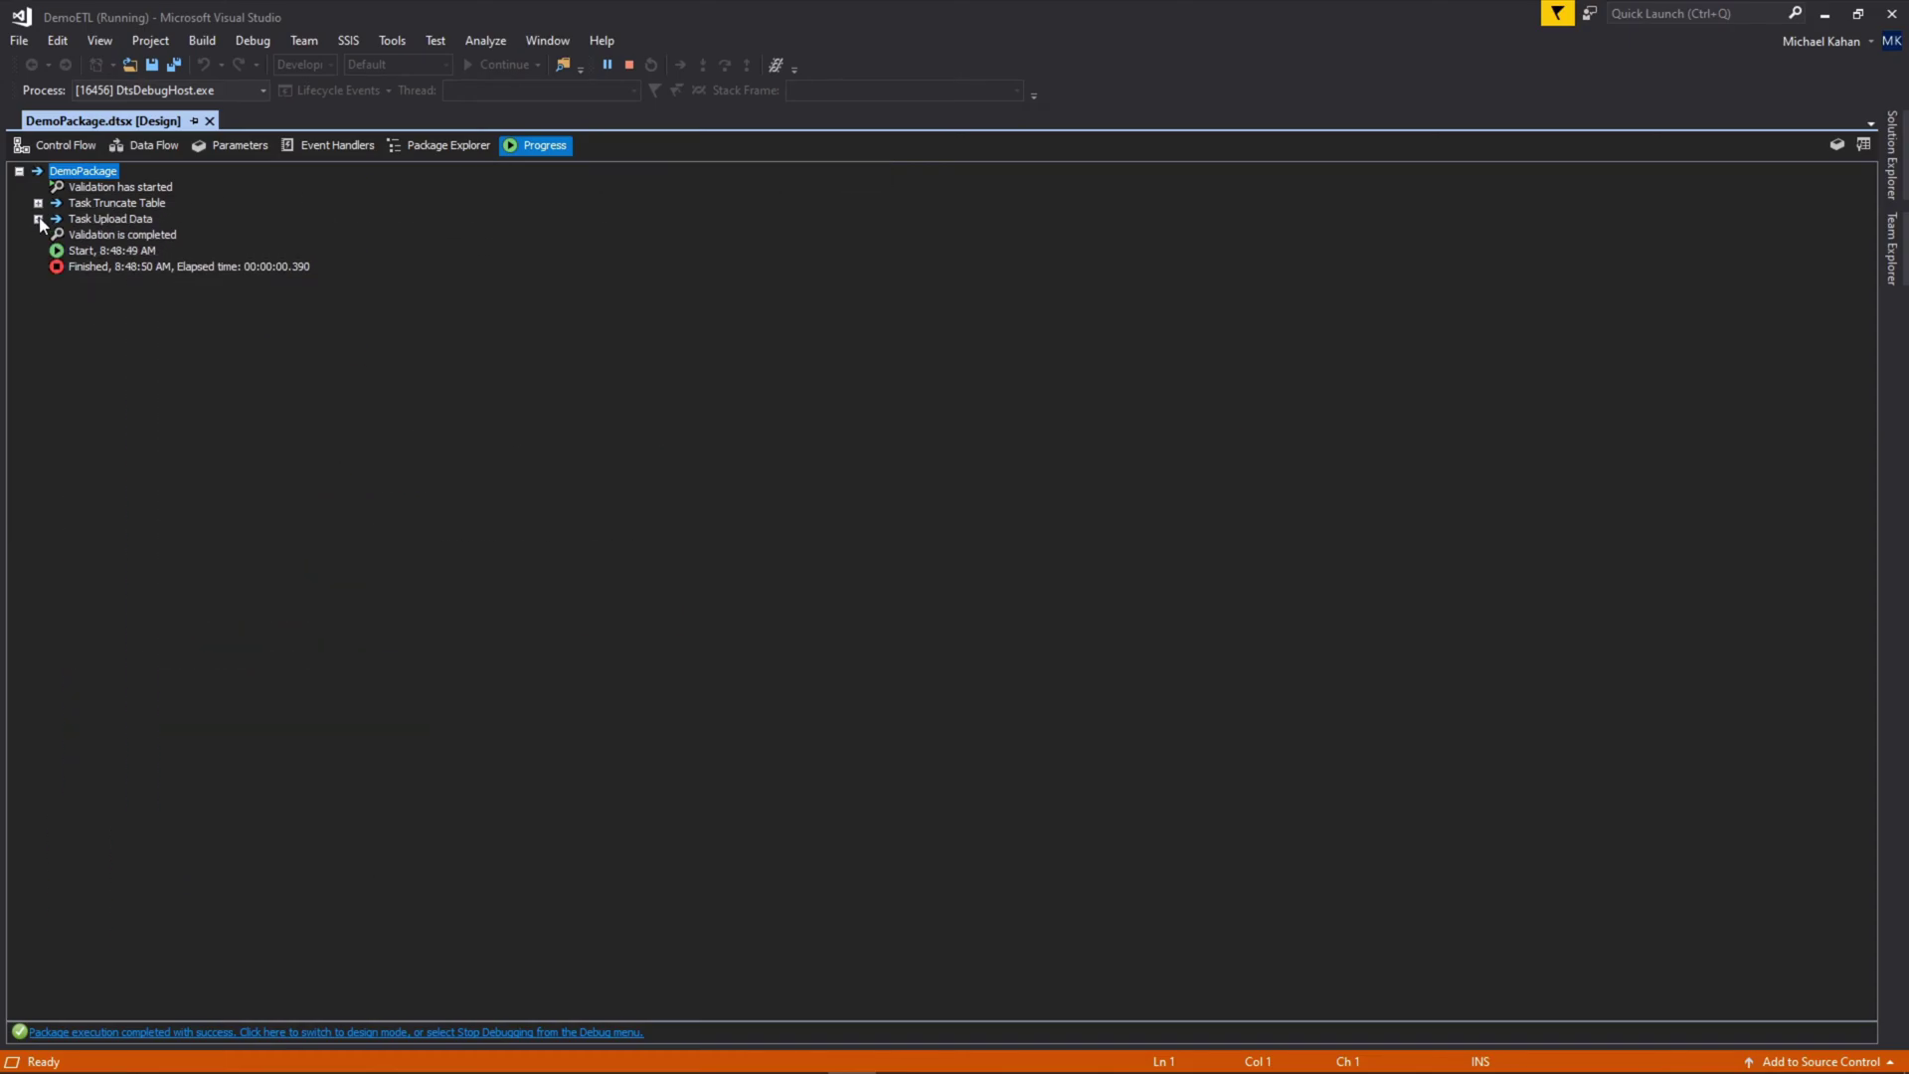
click(38, 219)
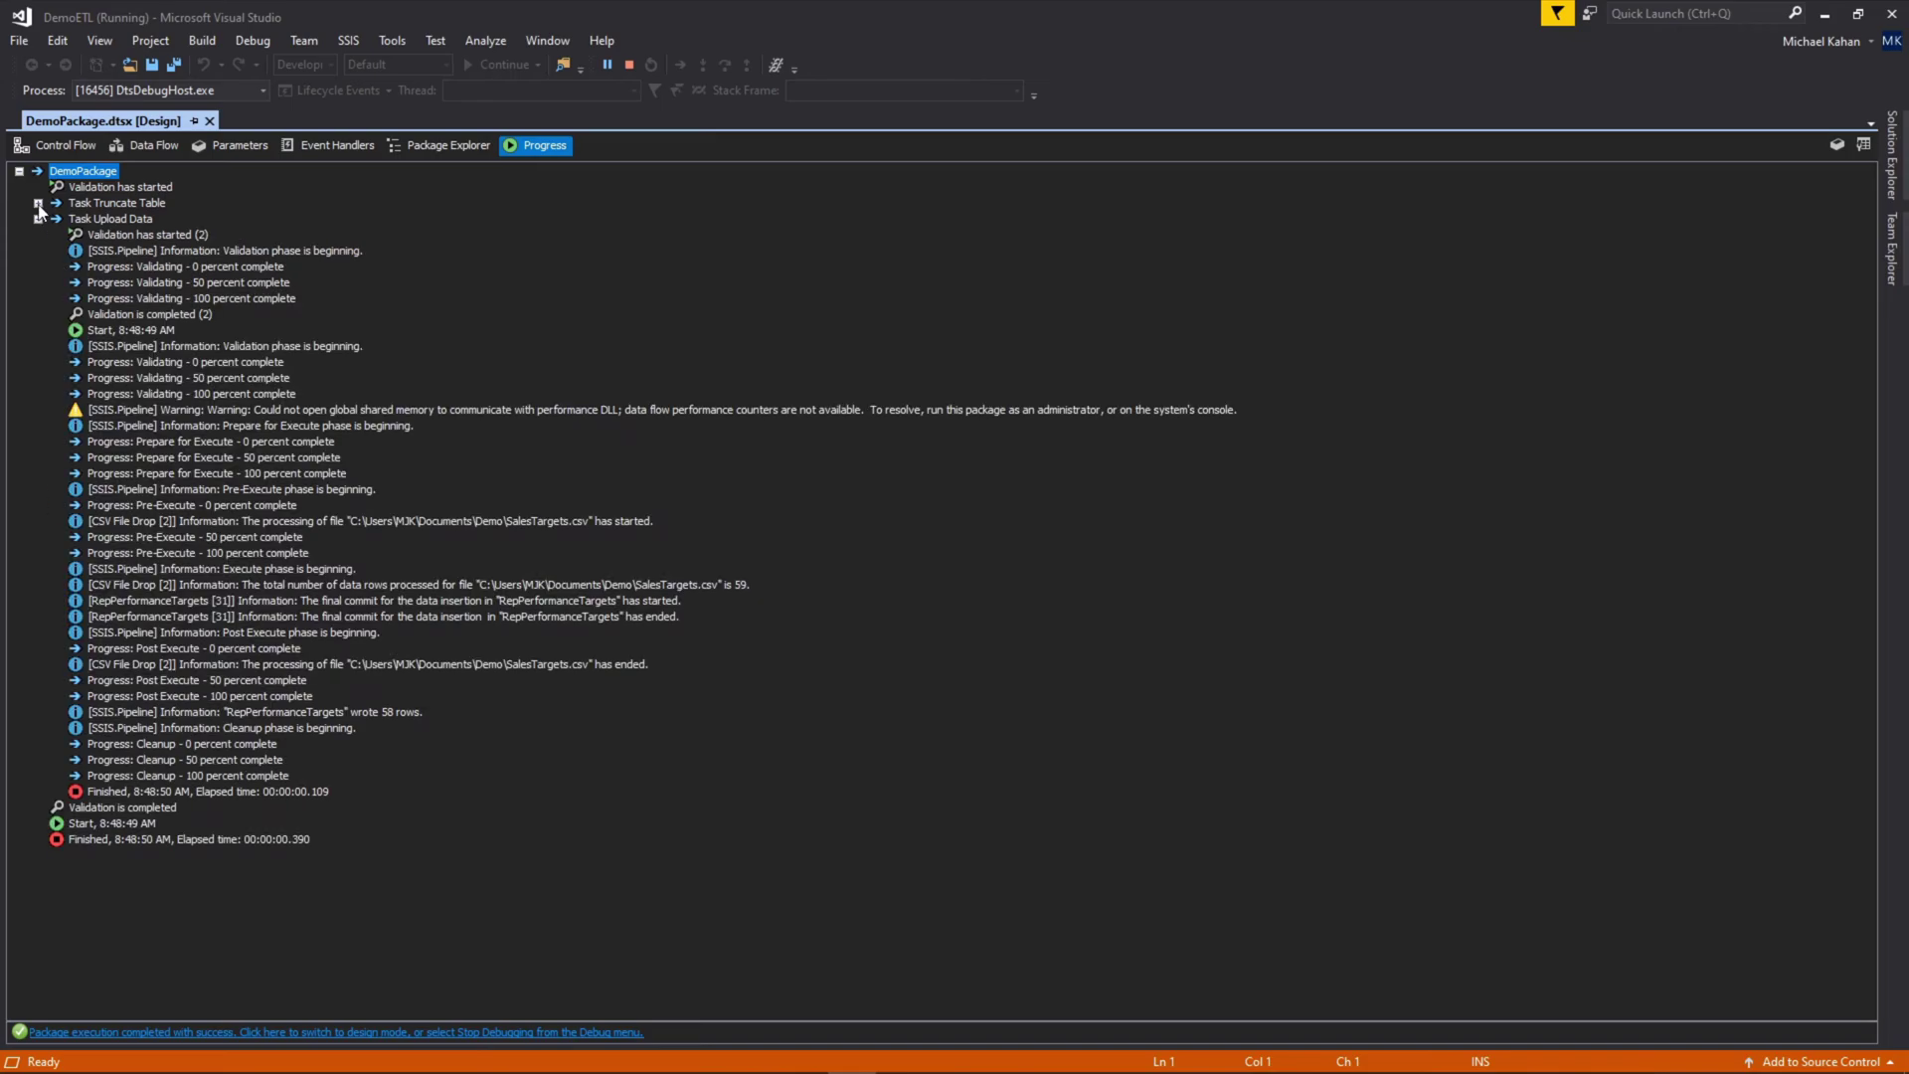
click(68, 145)
click(540, 145)
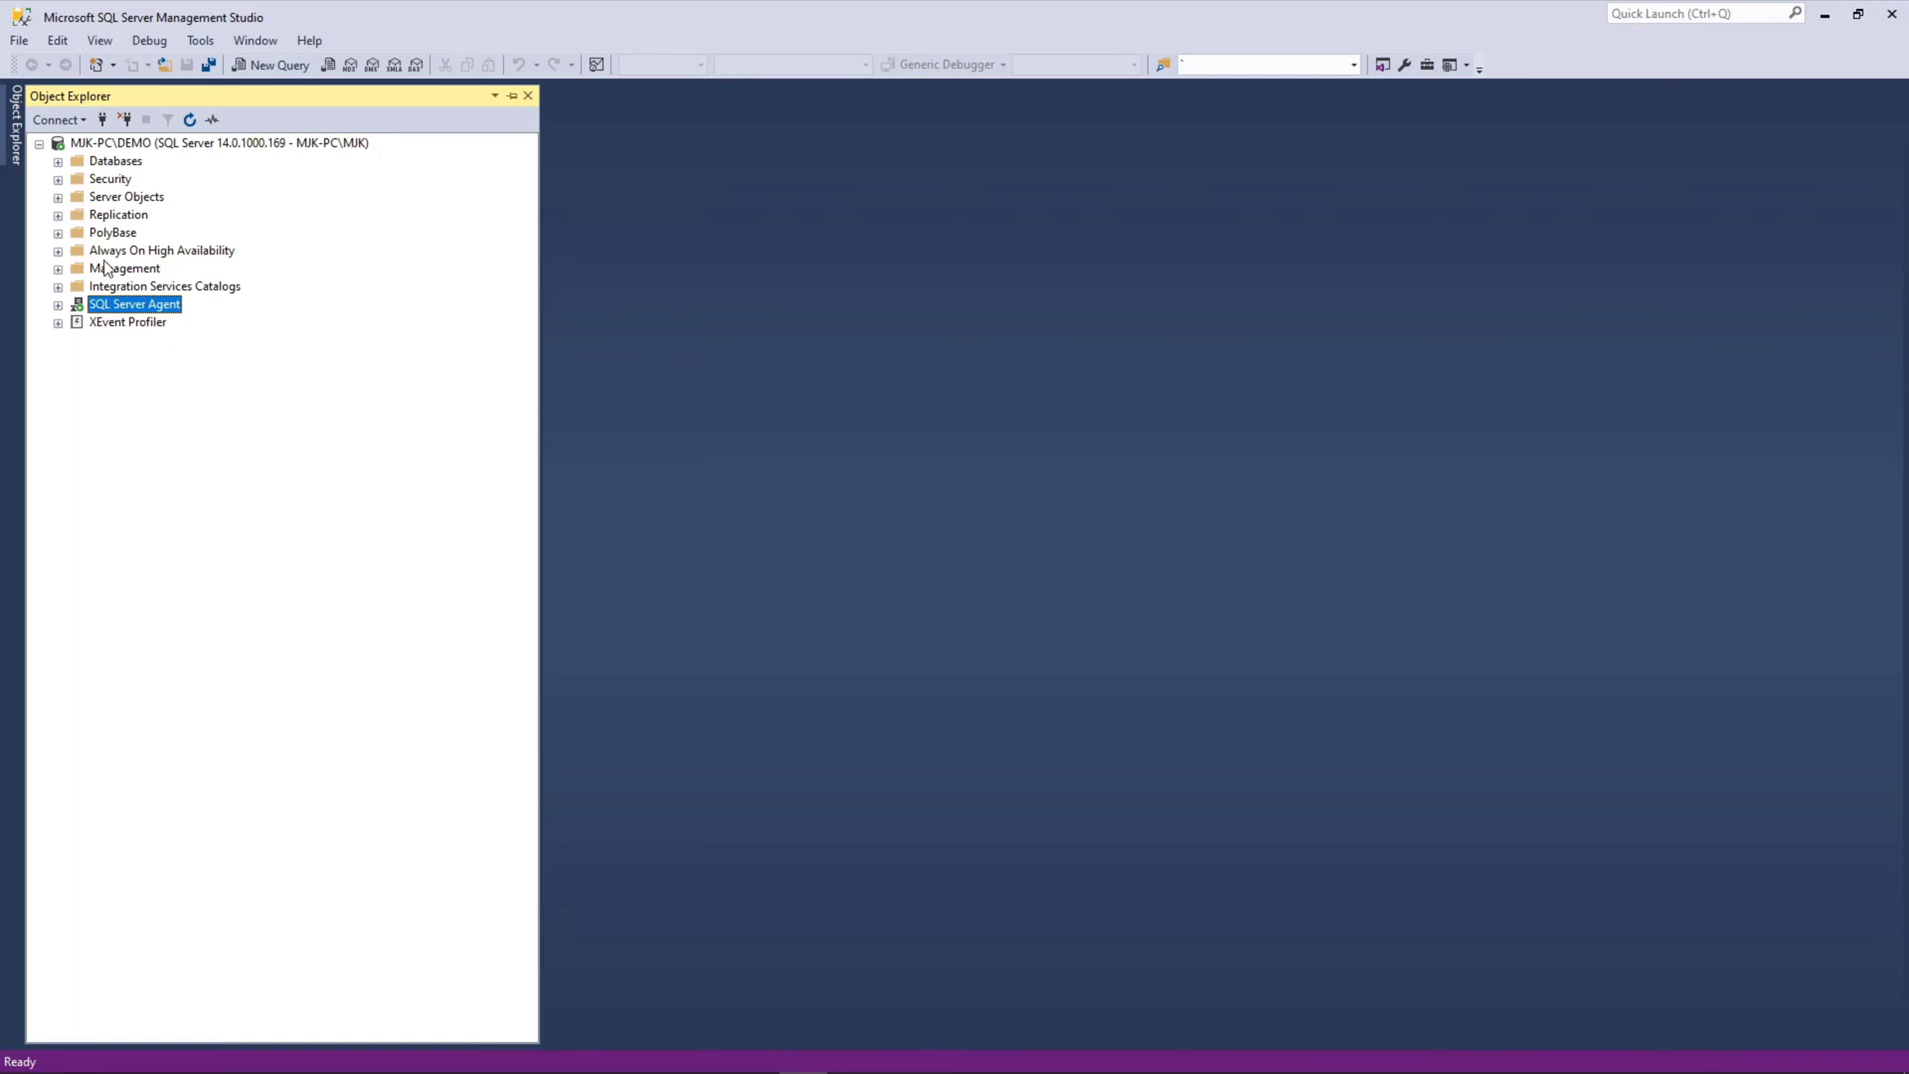
- Expand SSISDB > DemoFolder > Projects > DemoETL > Packages and select DemoPackage.dtsx
click(122, 290)
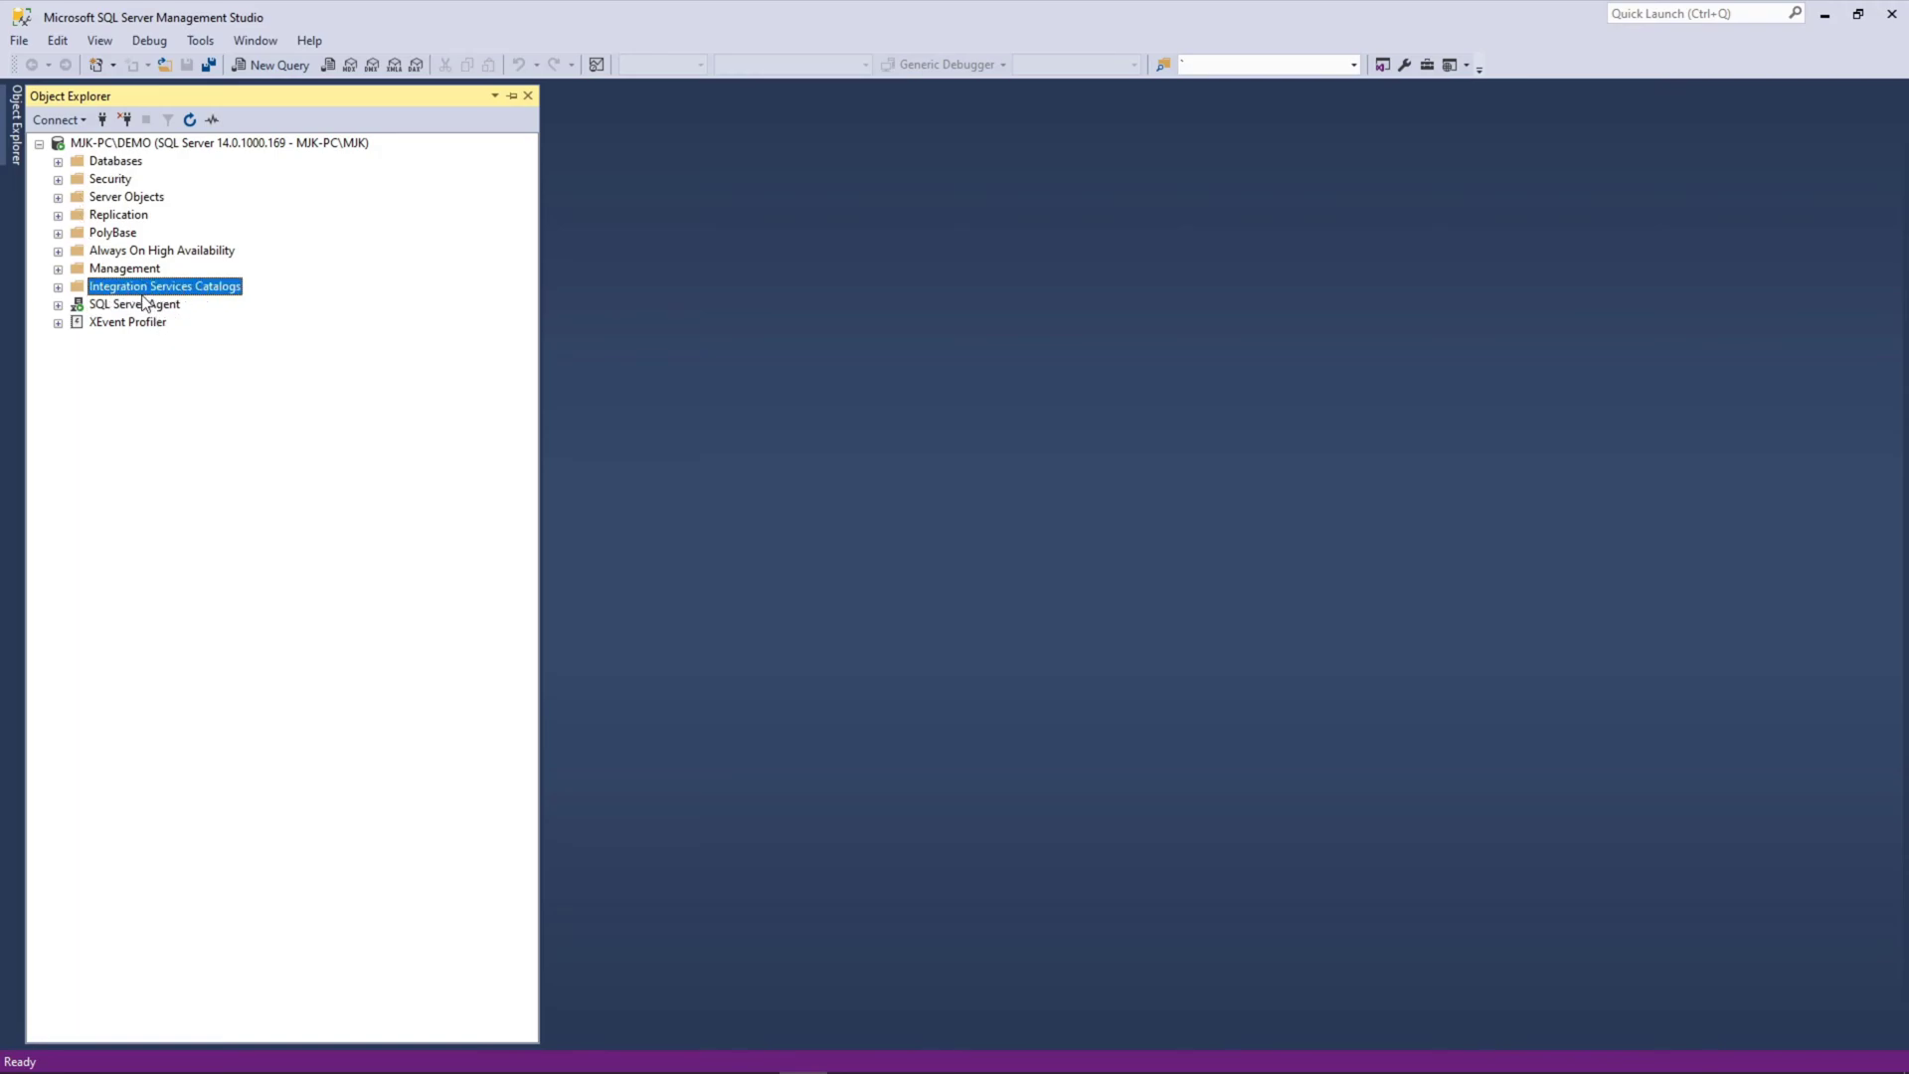
click(58, 287)
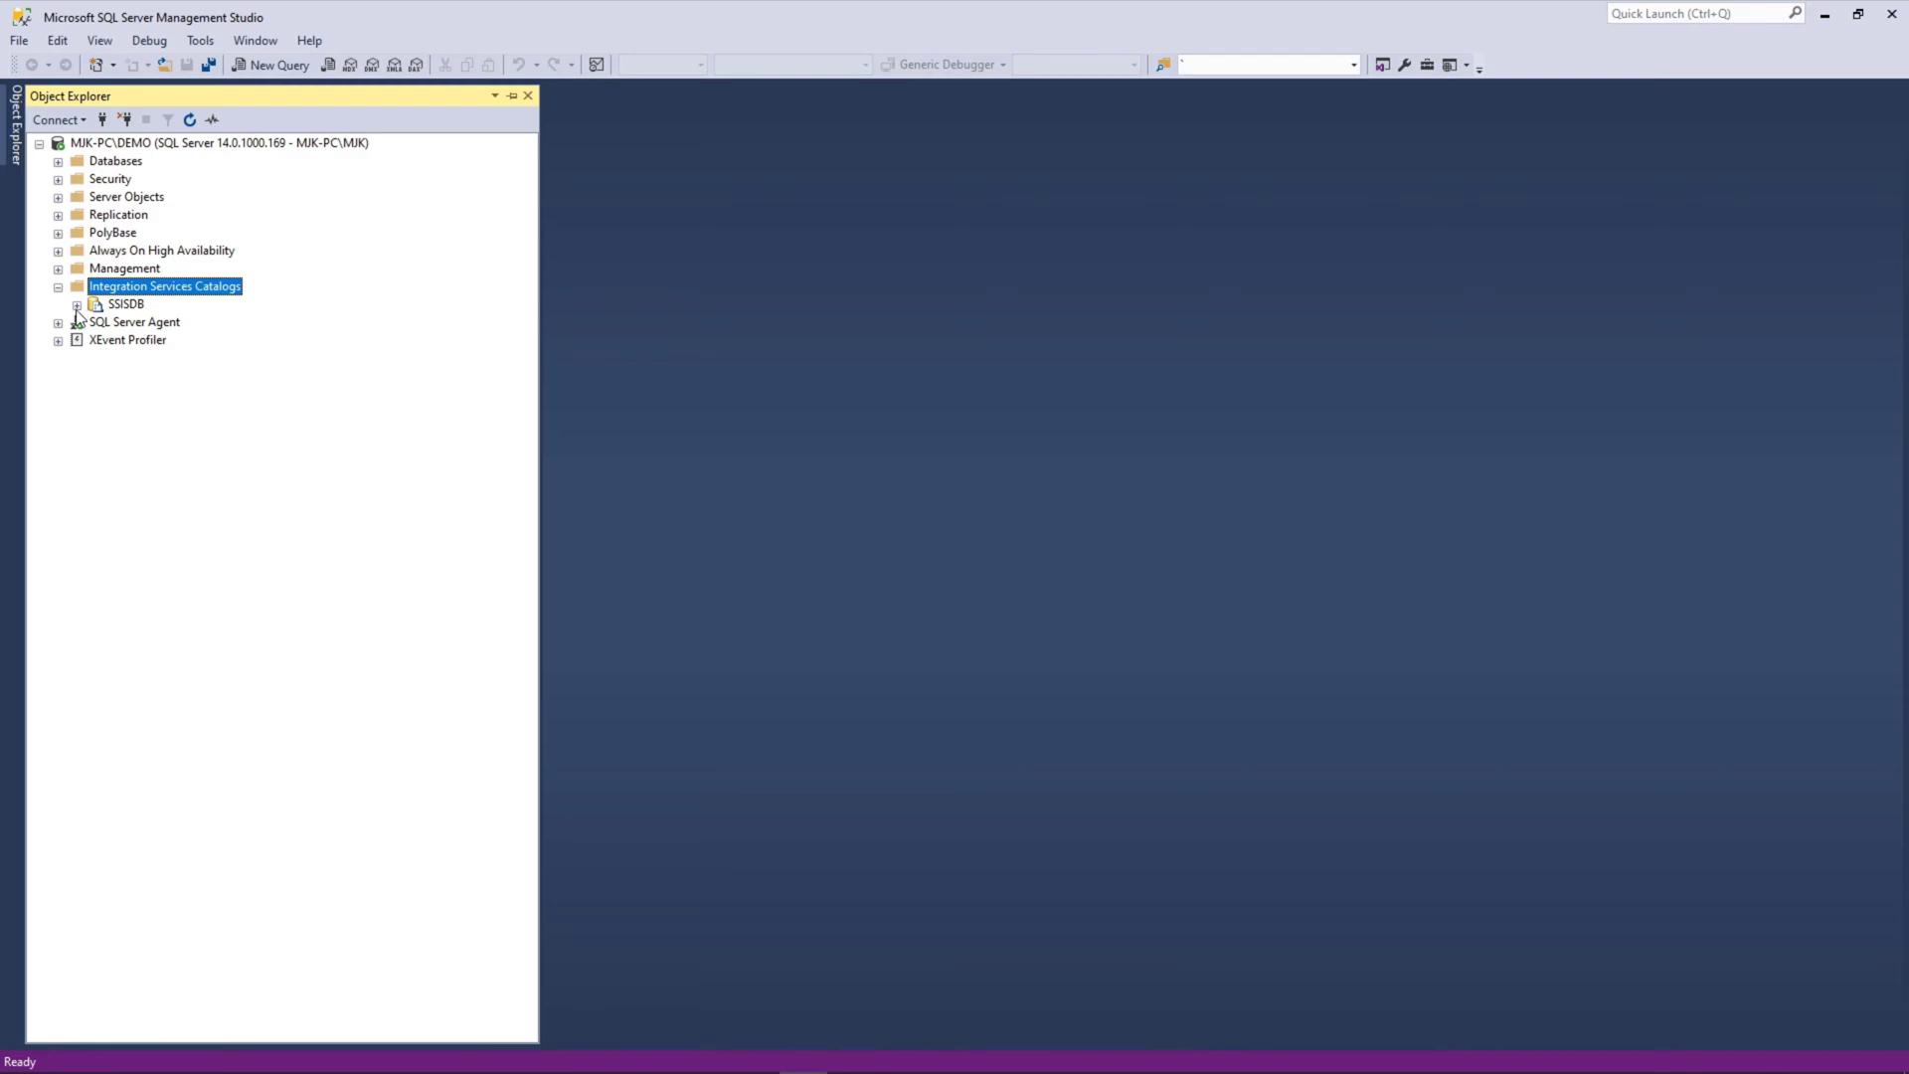
click(76, 305)
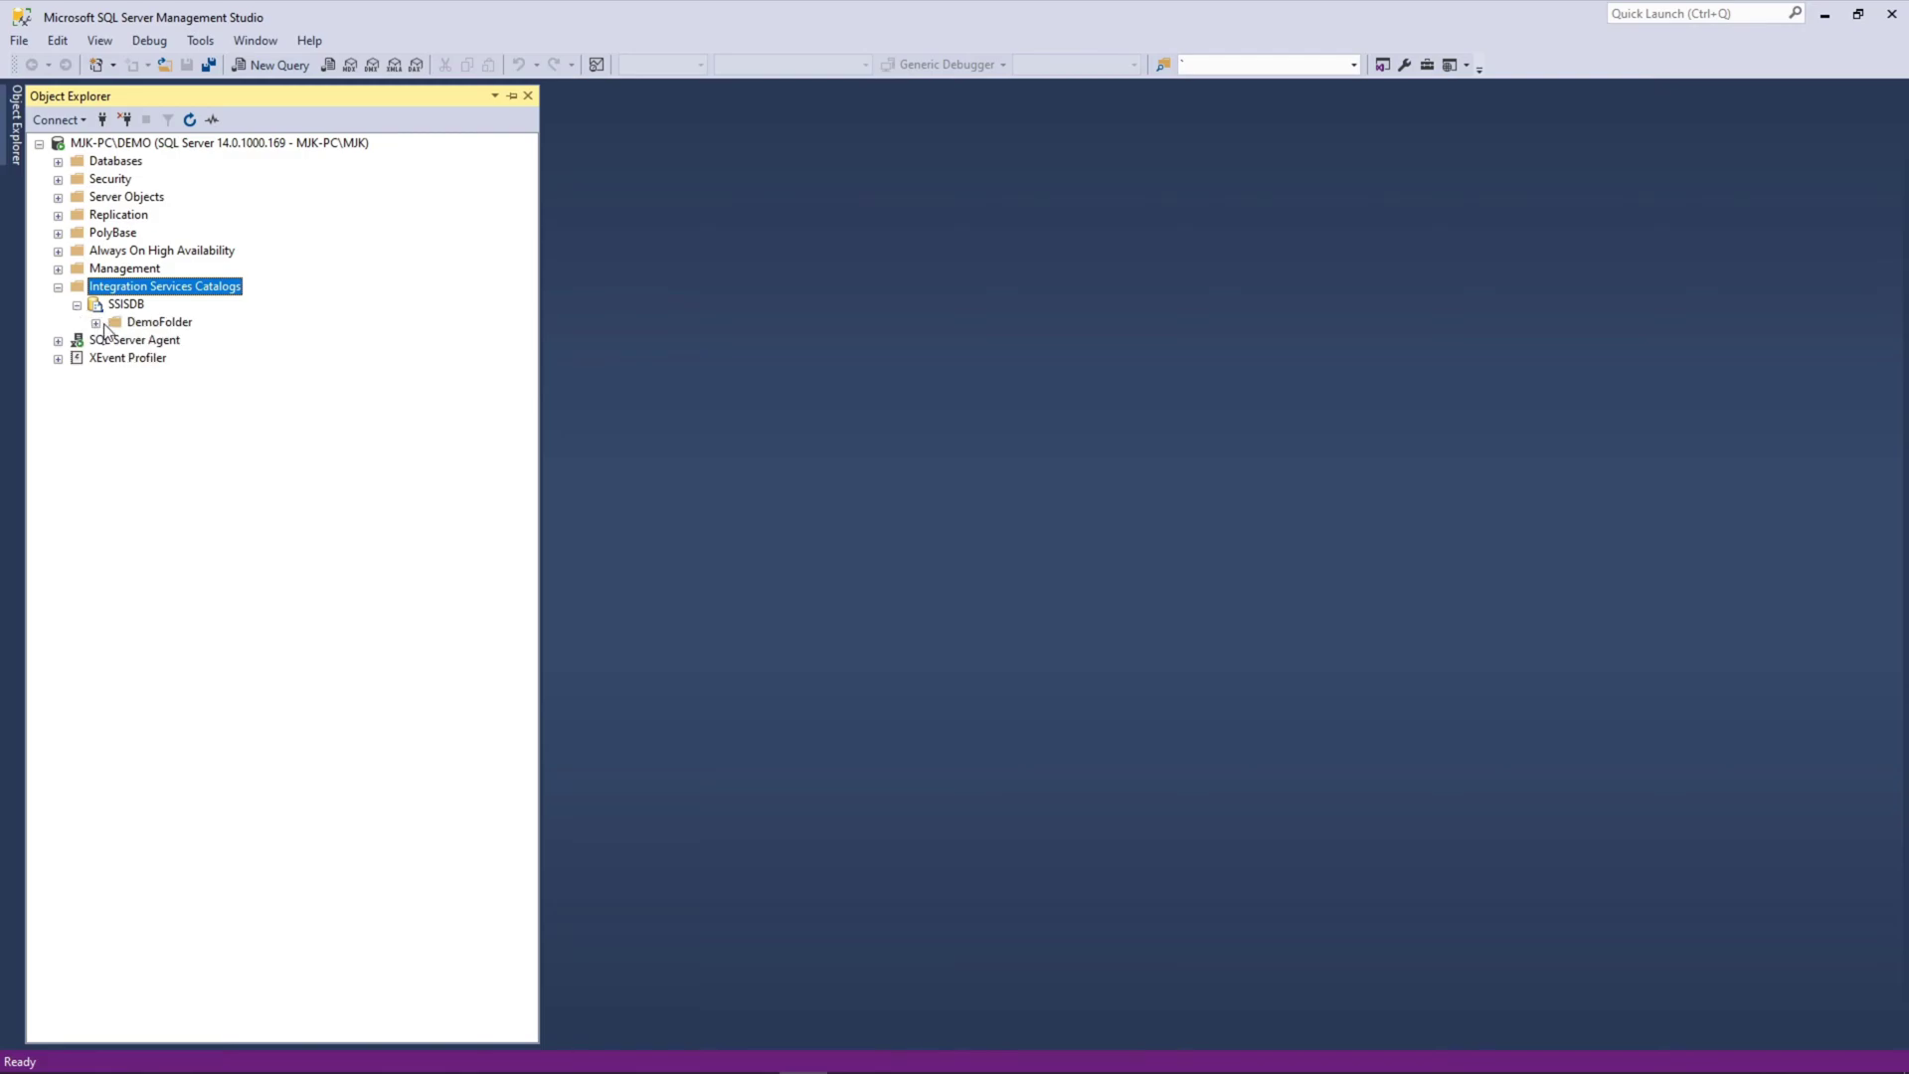
click(96, 323)
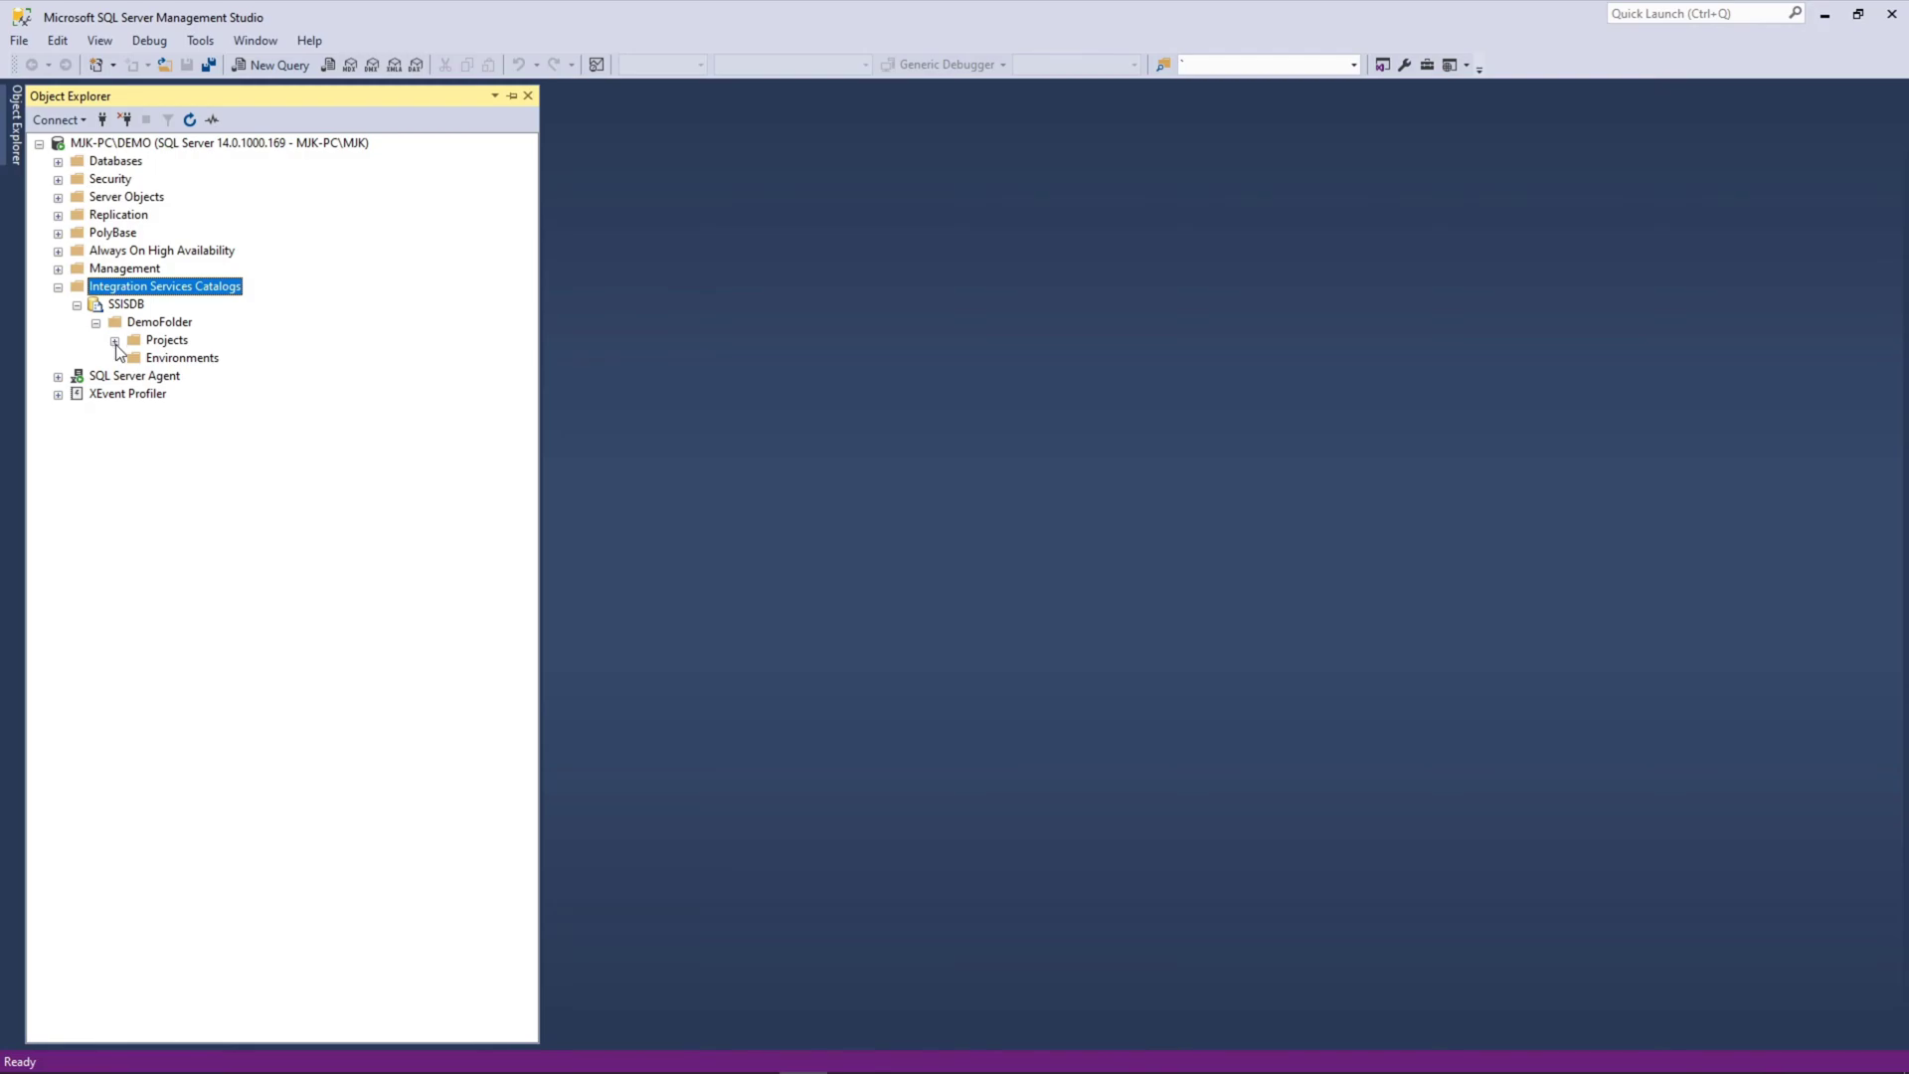
click(114, 341)
click(133, 358)
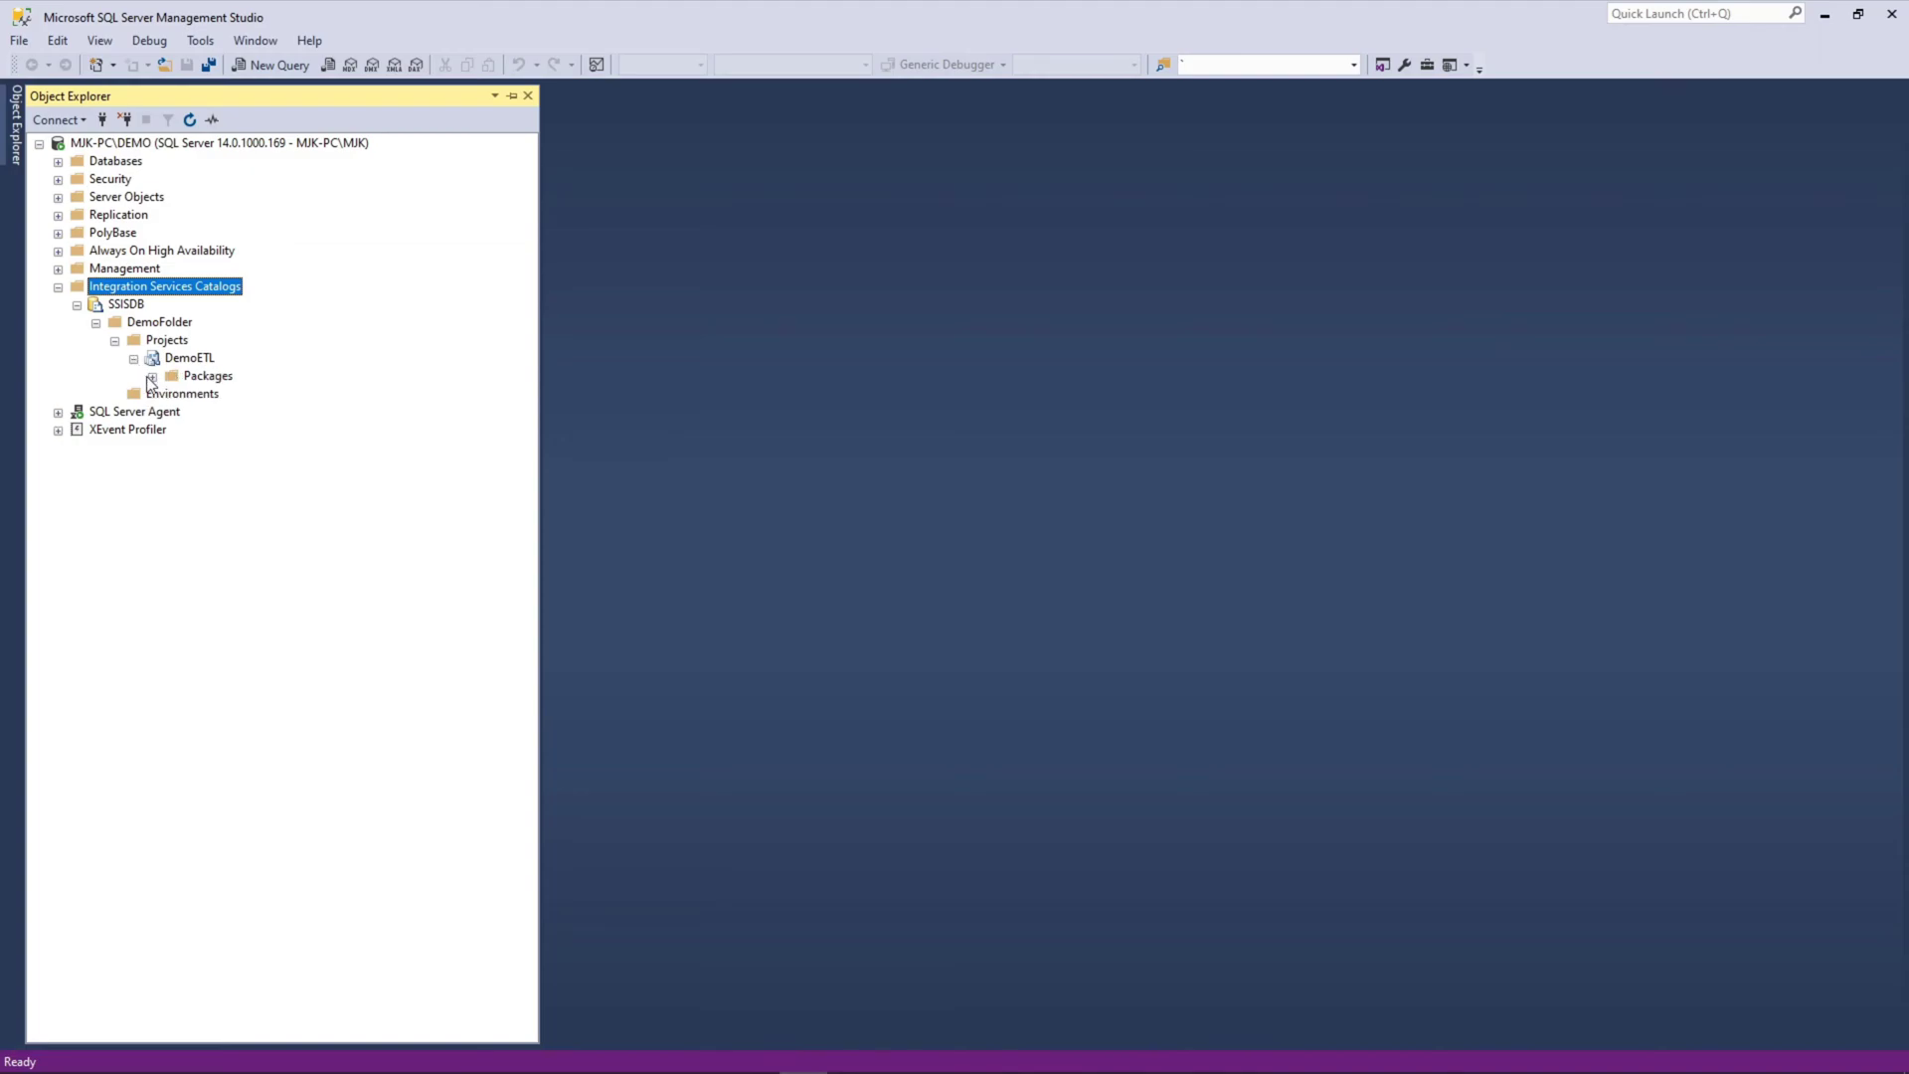
click(151, 377)
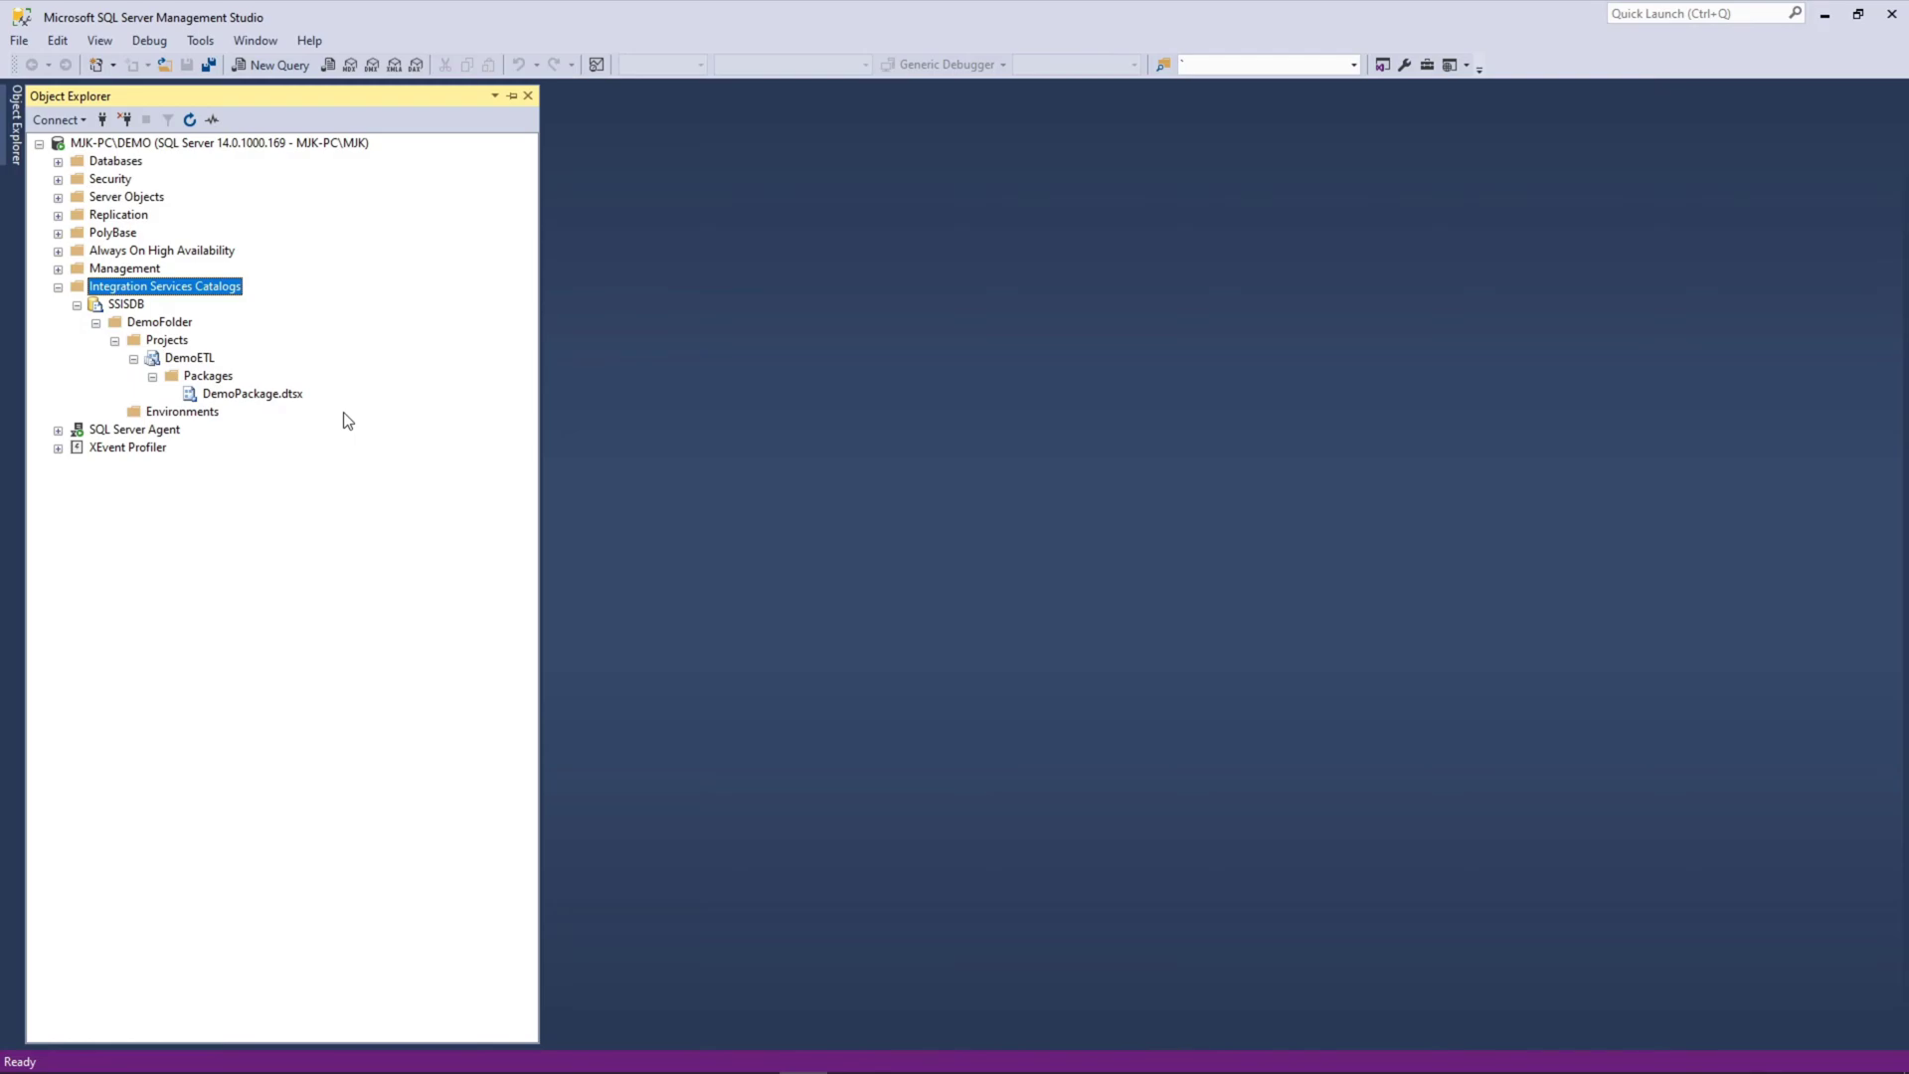
click(274, 401)
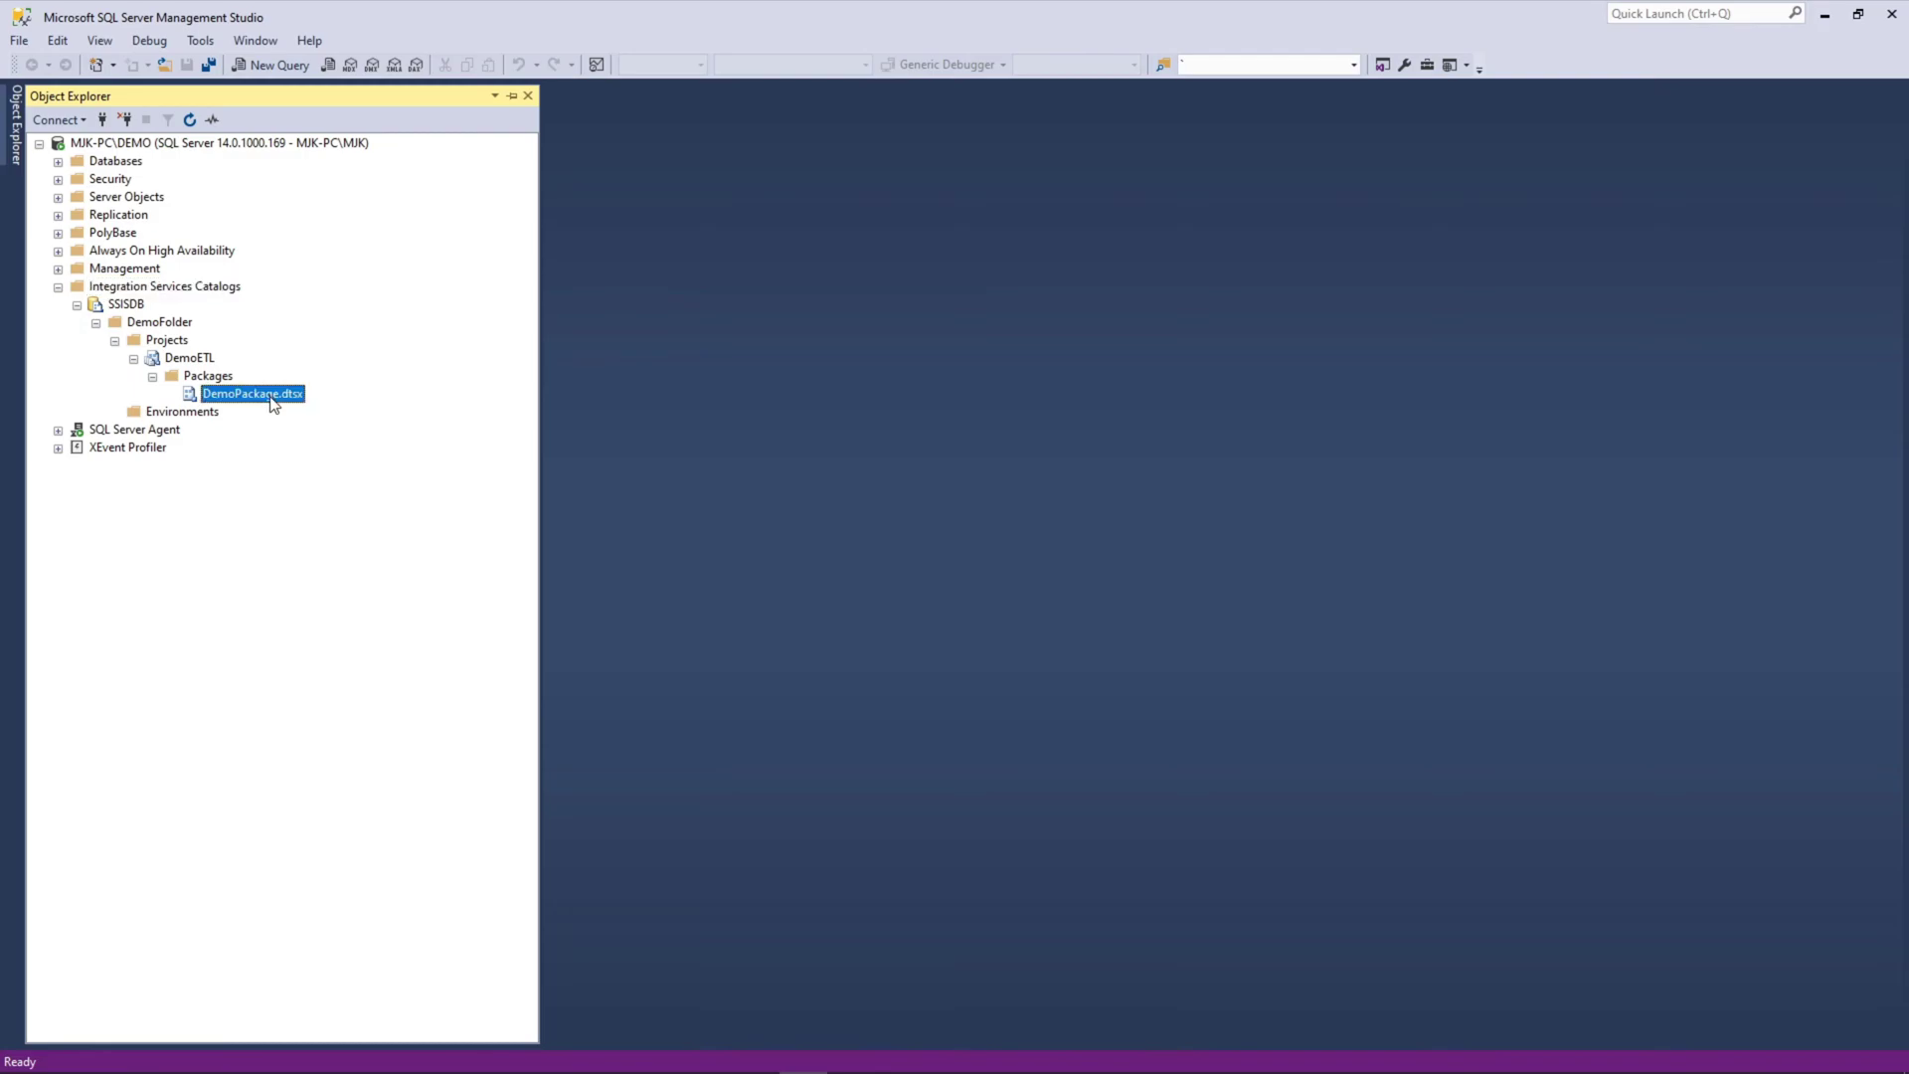
right_click(272, 404)
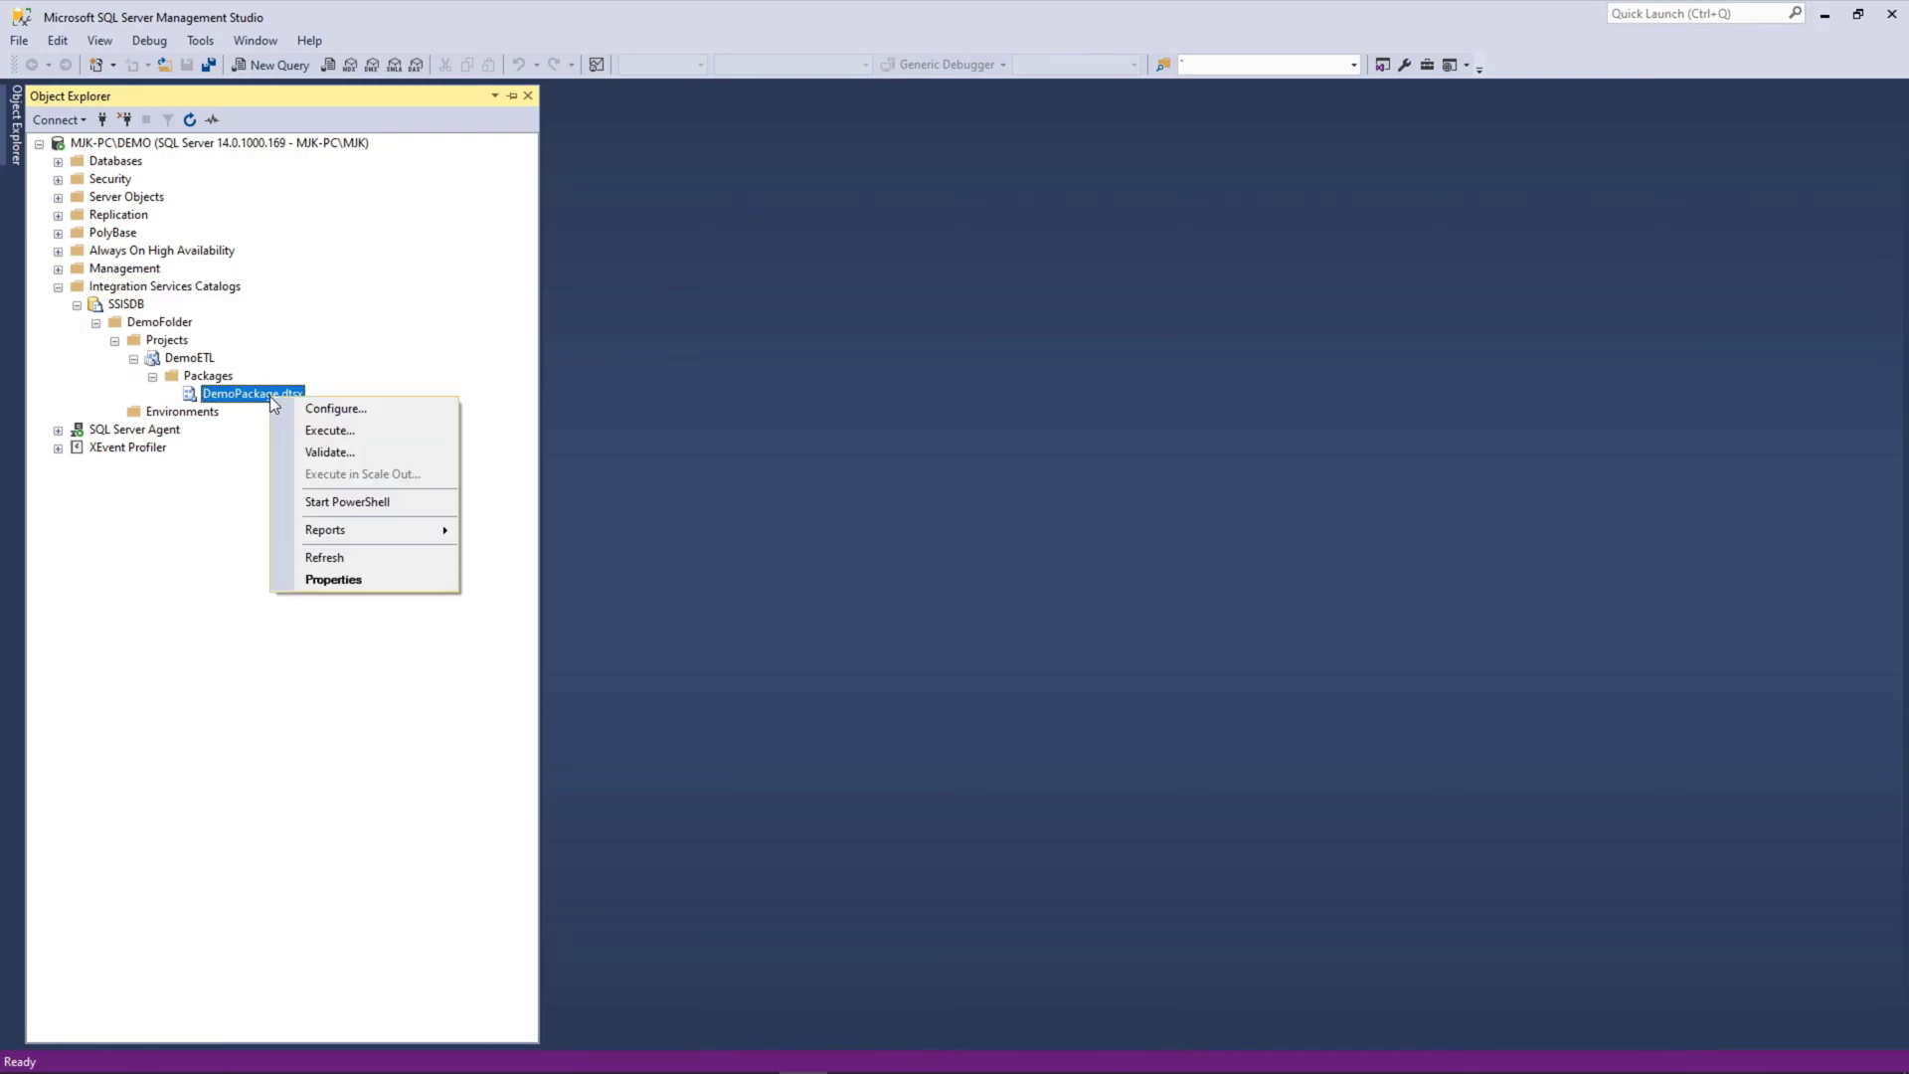
click(377, 414)
click(656, 369)
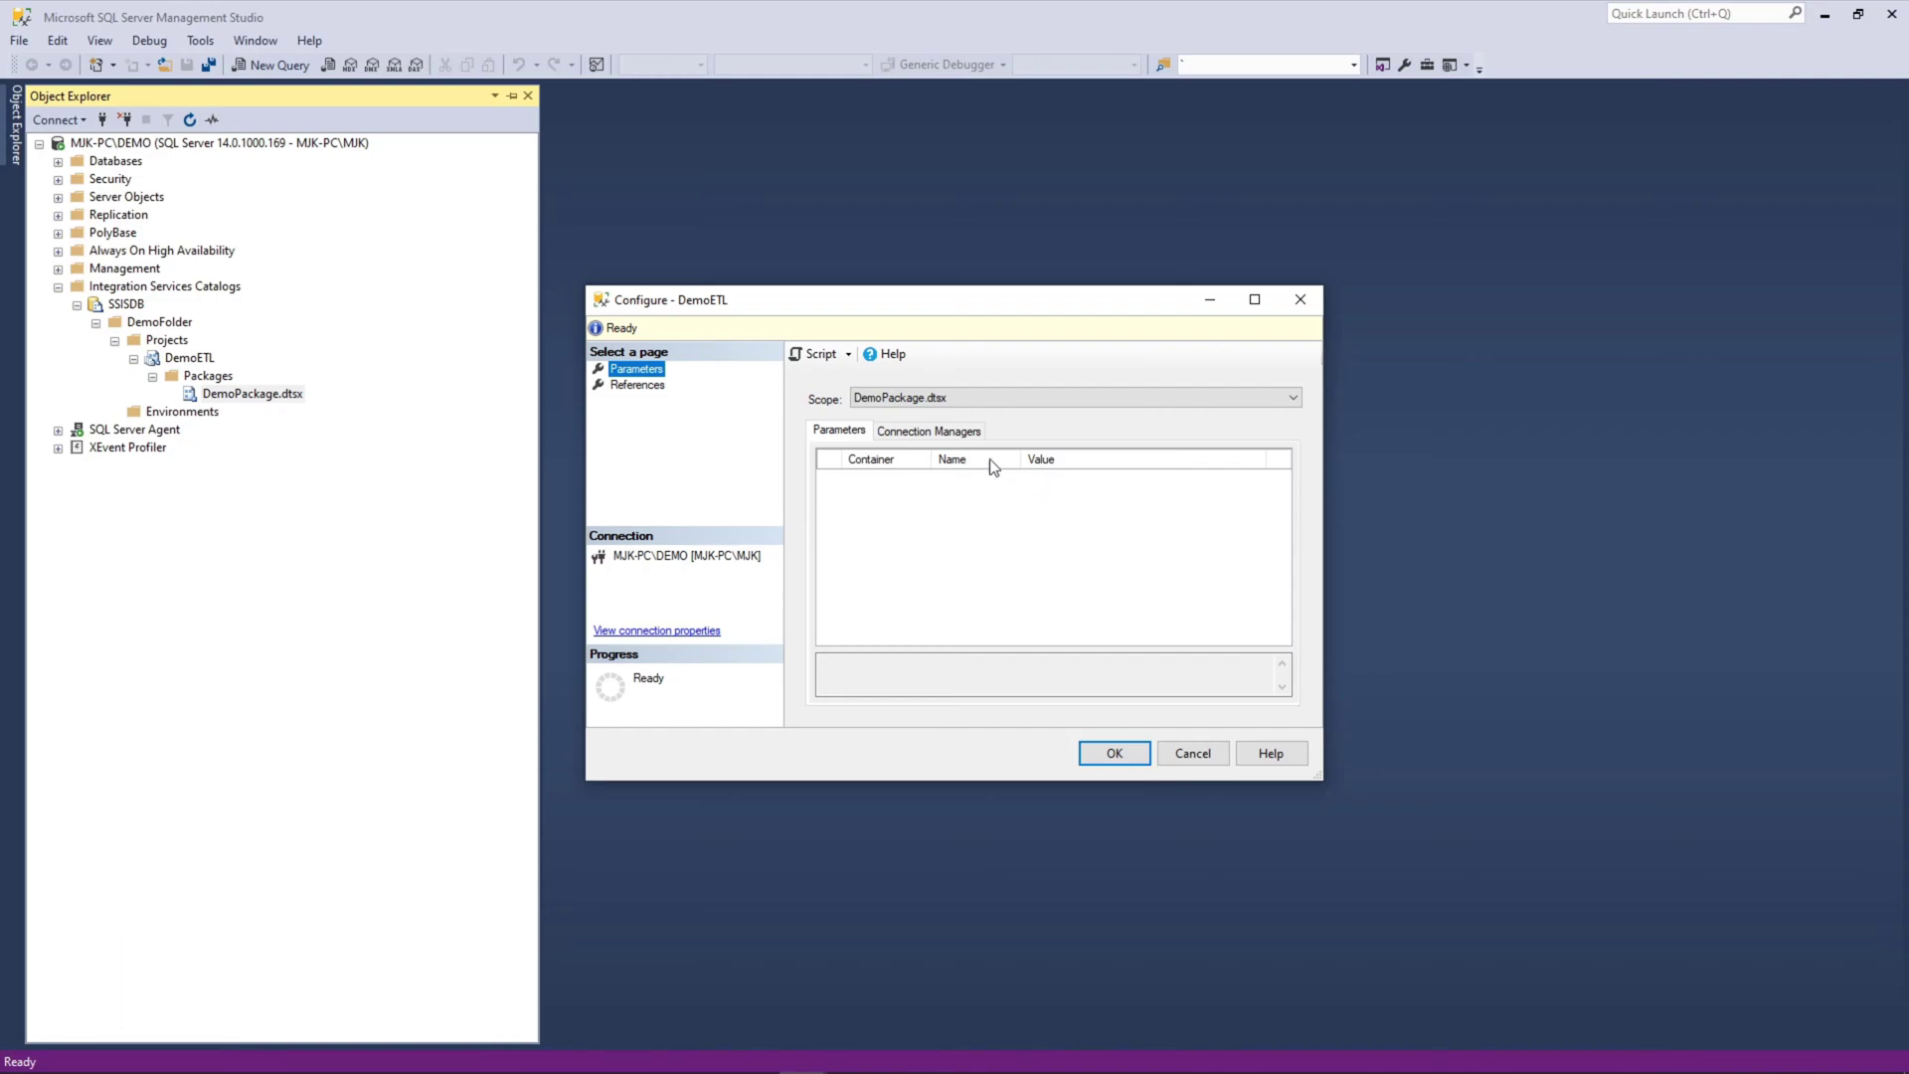
click(932, 431)
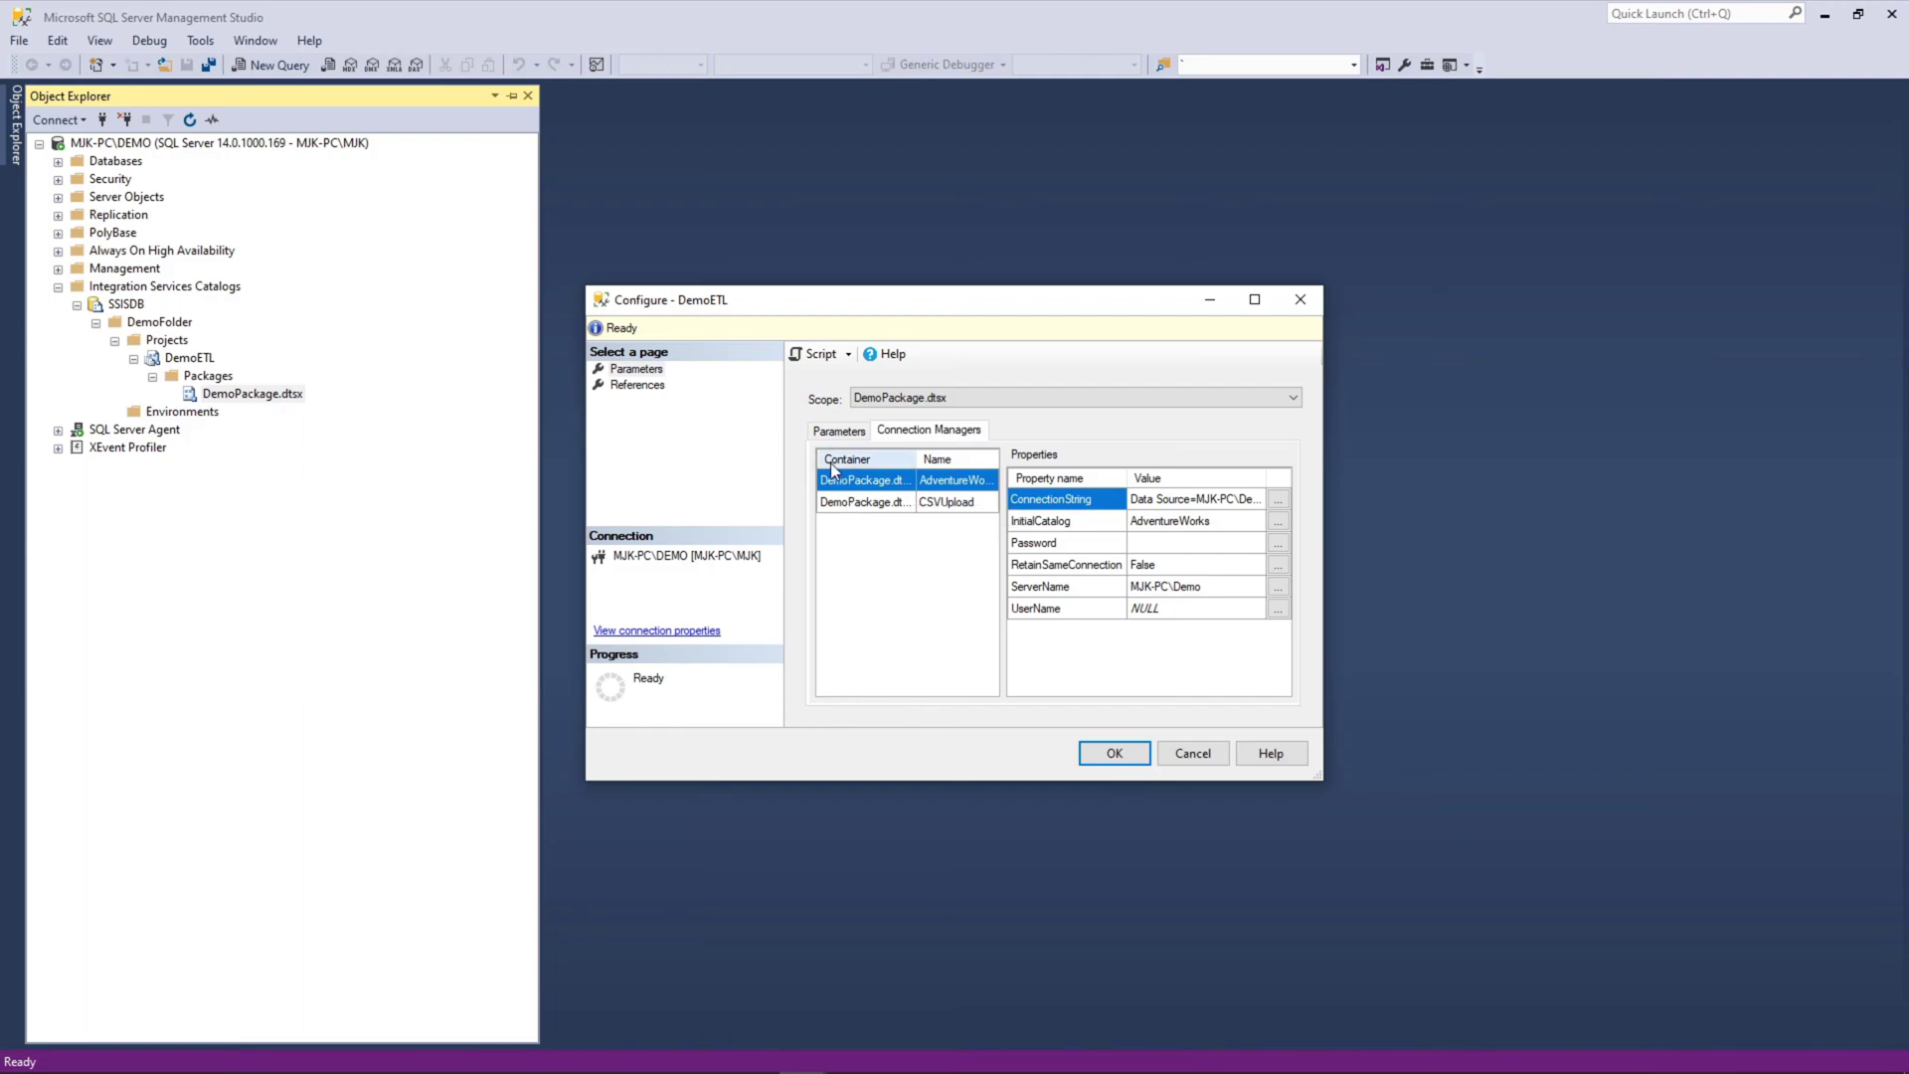
click(921, 505)
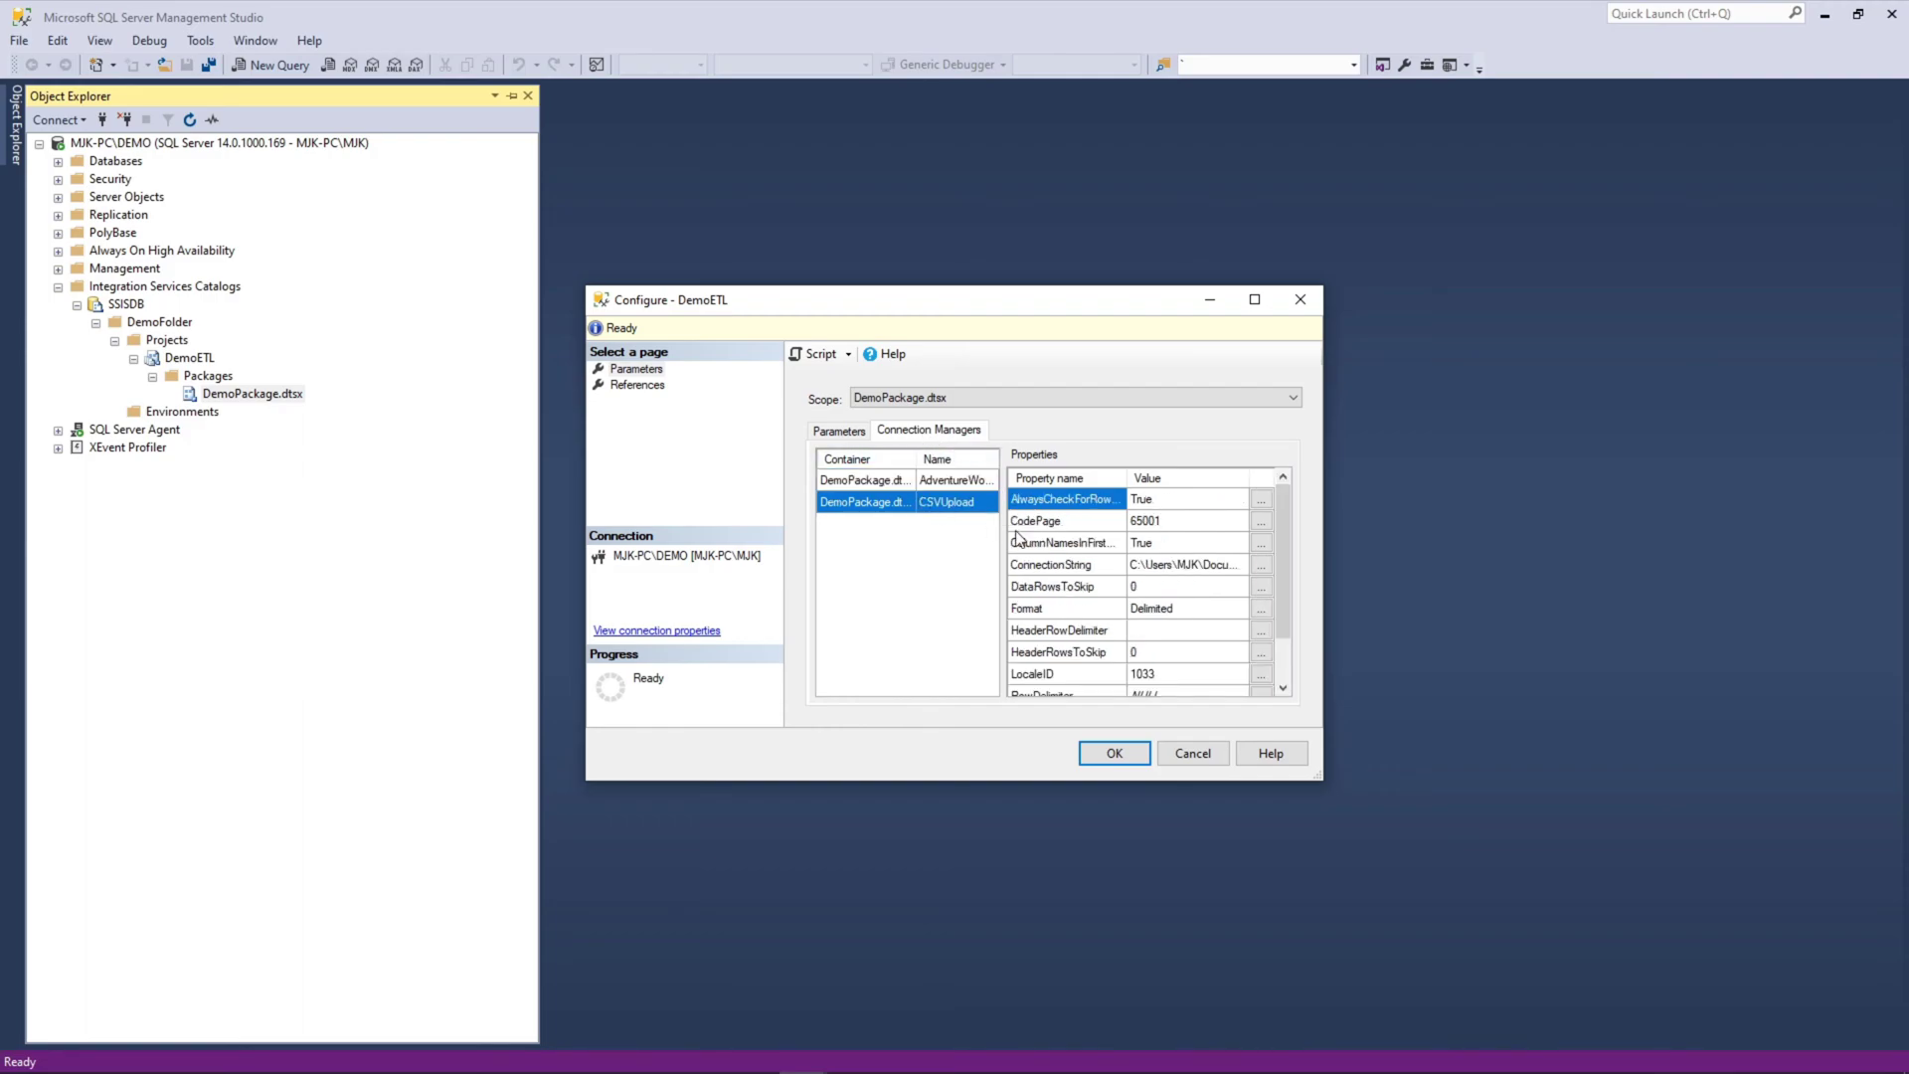
click(900, 485)
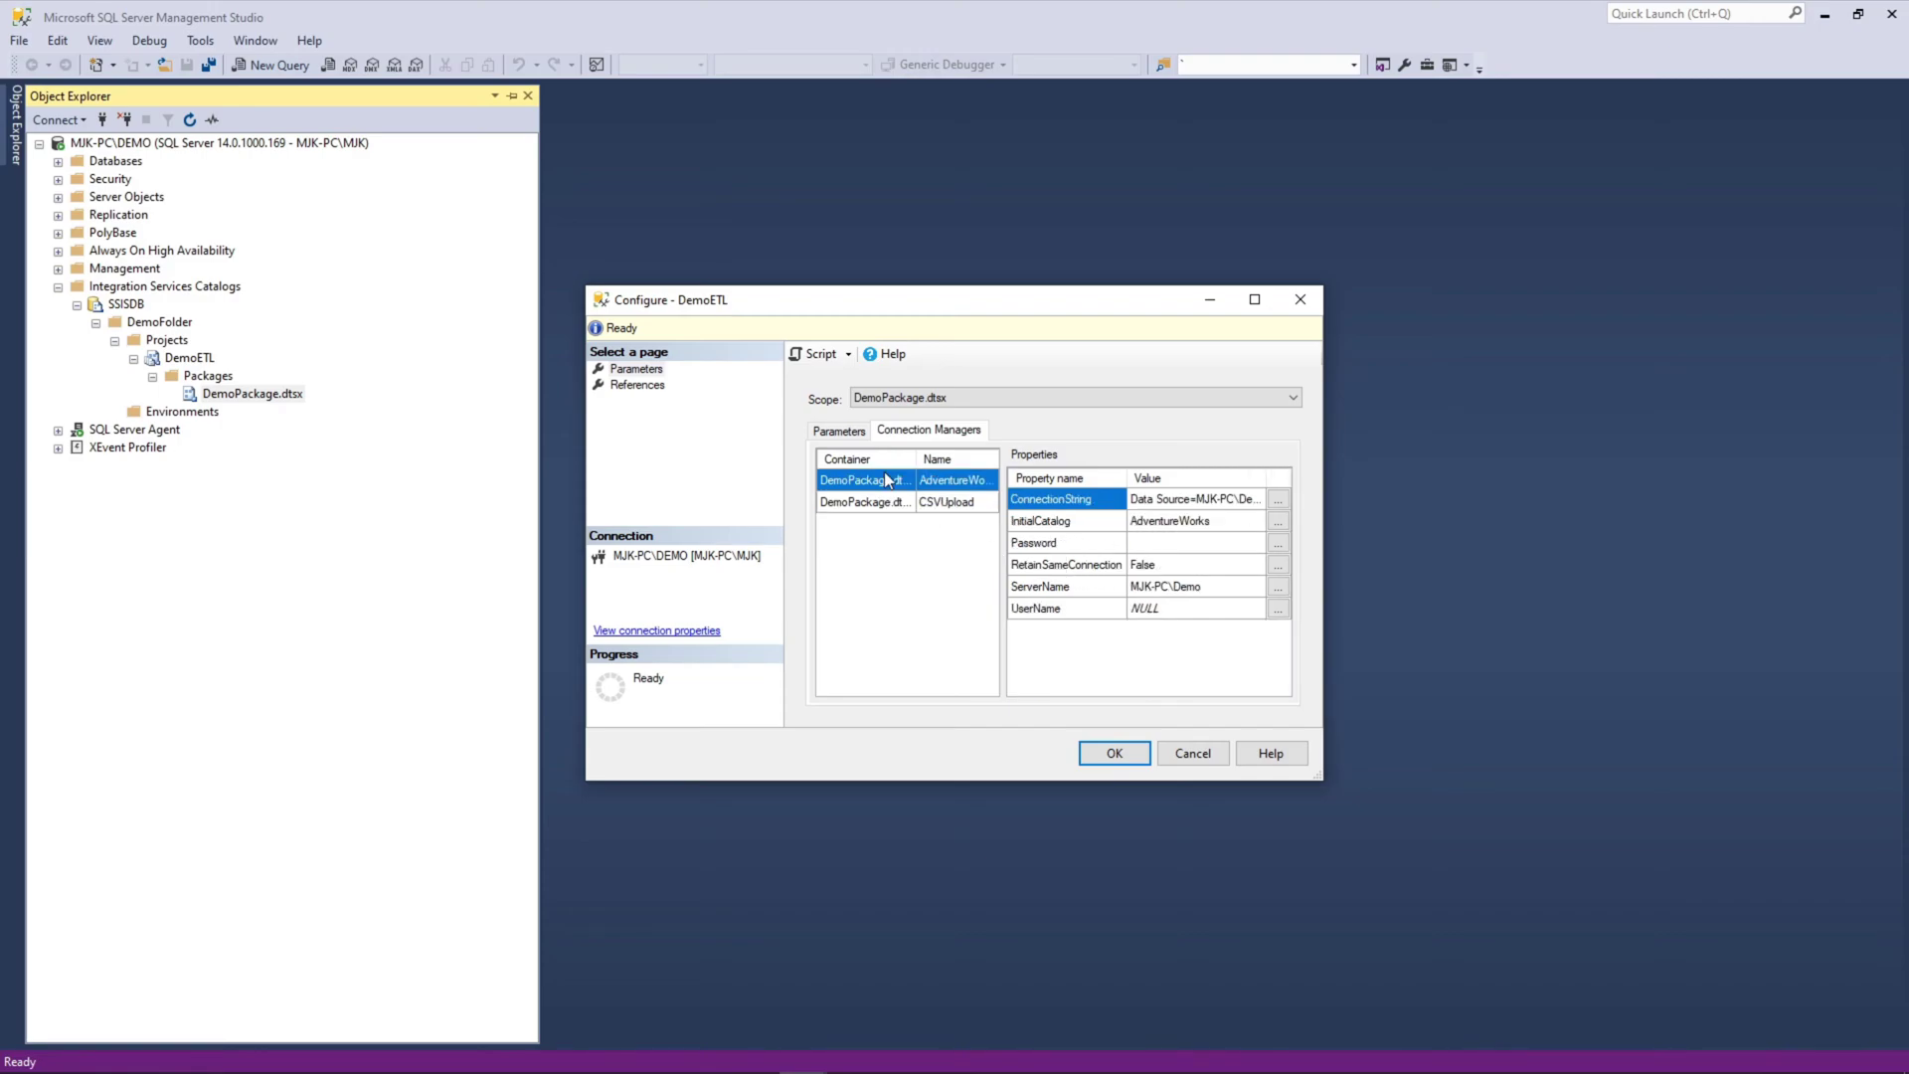
click(883, 504)
click(656, 388)
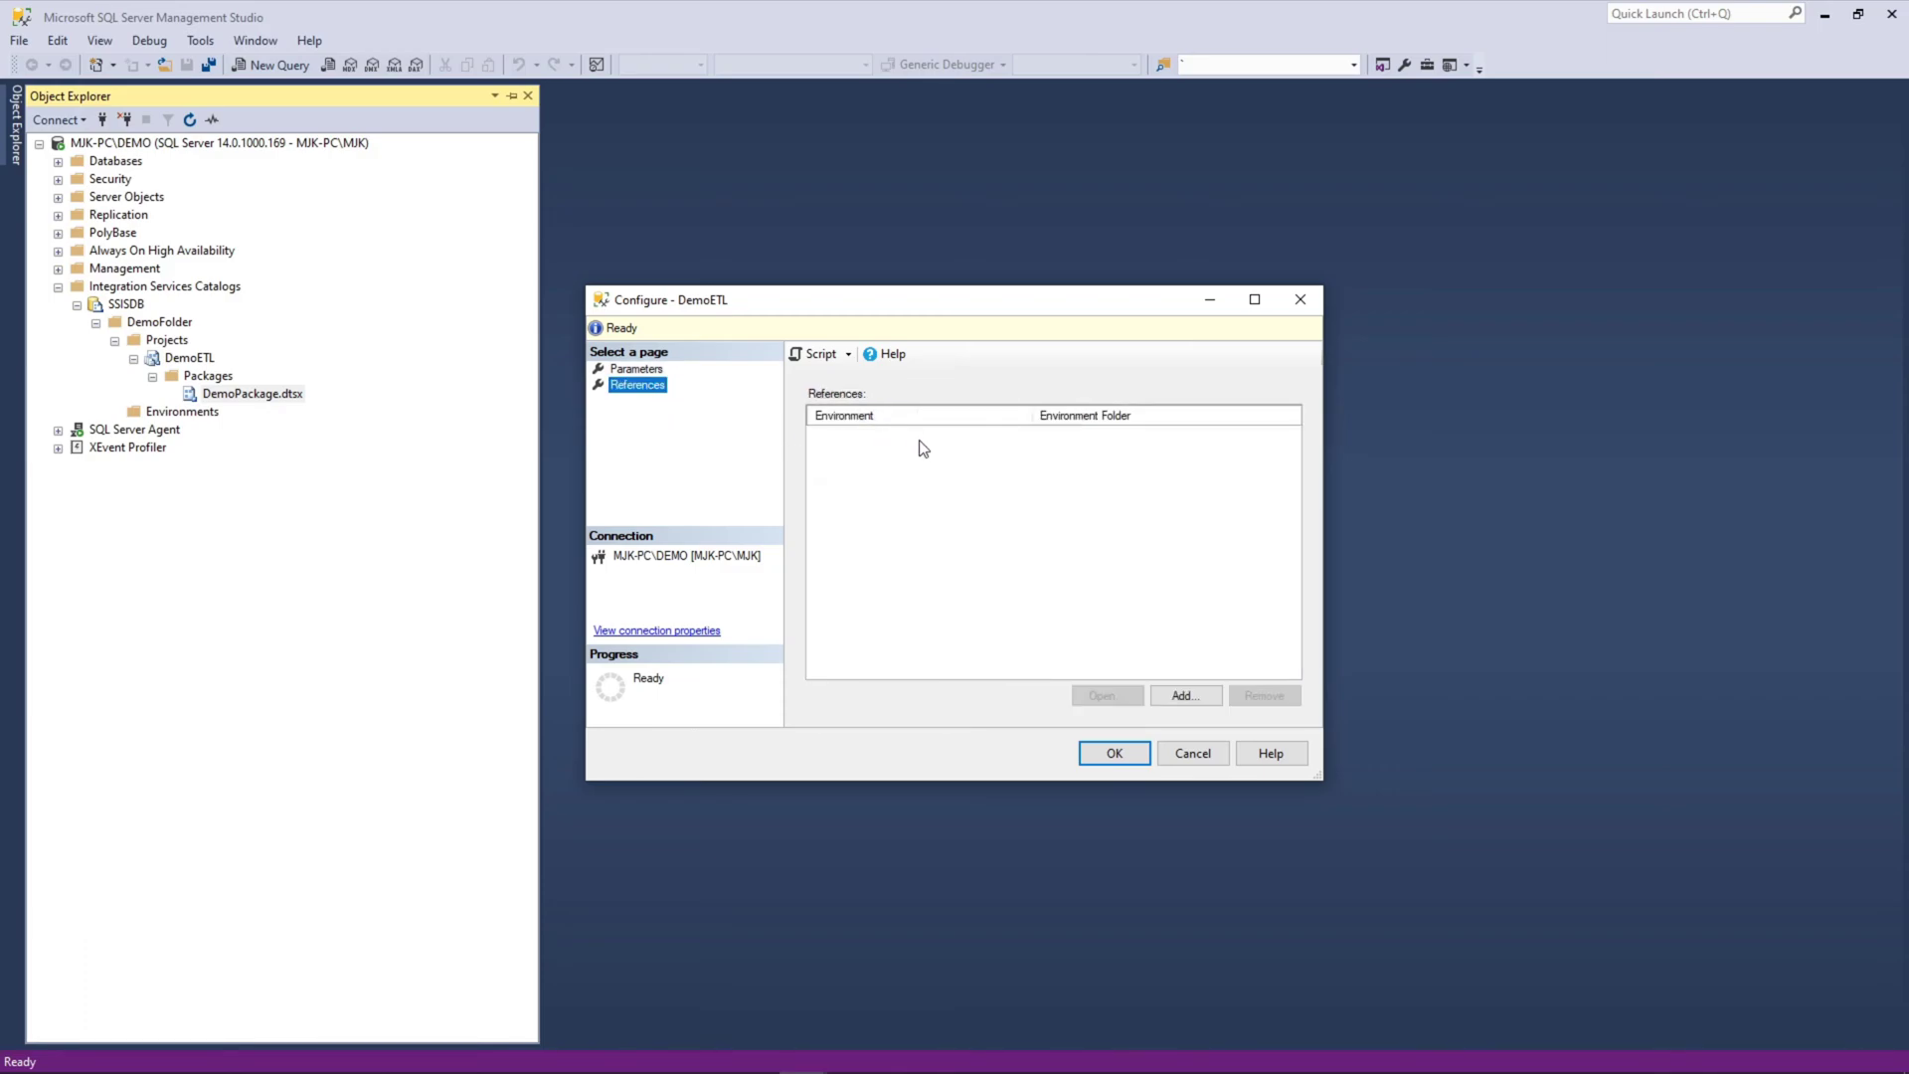
- Discard the configuration, execute DemoPackage.dtsx from the catalog, and view its Overview report
click(1192, 753)
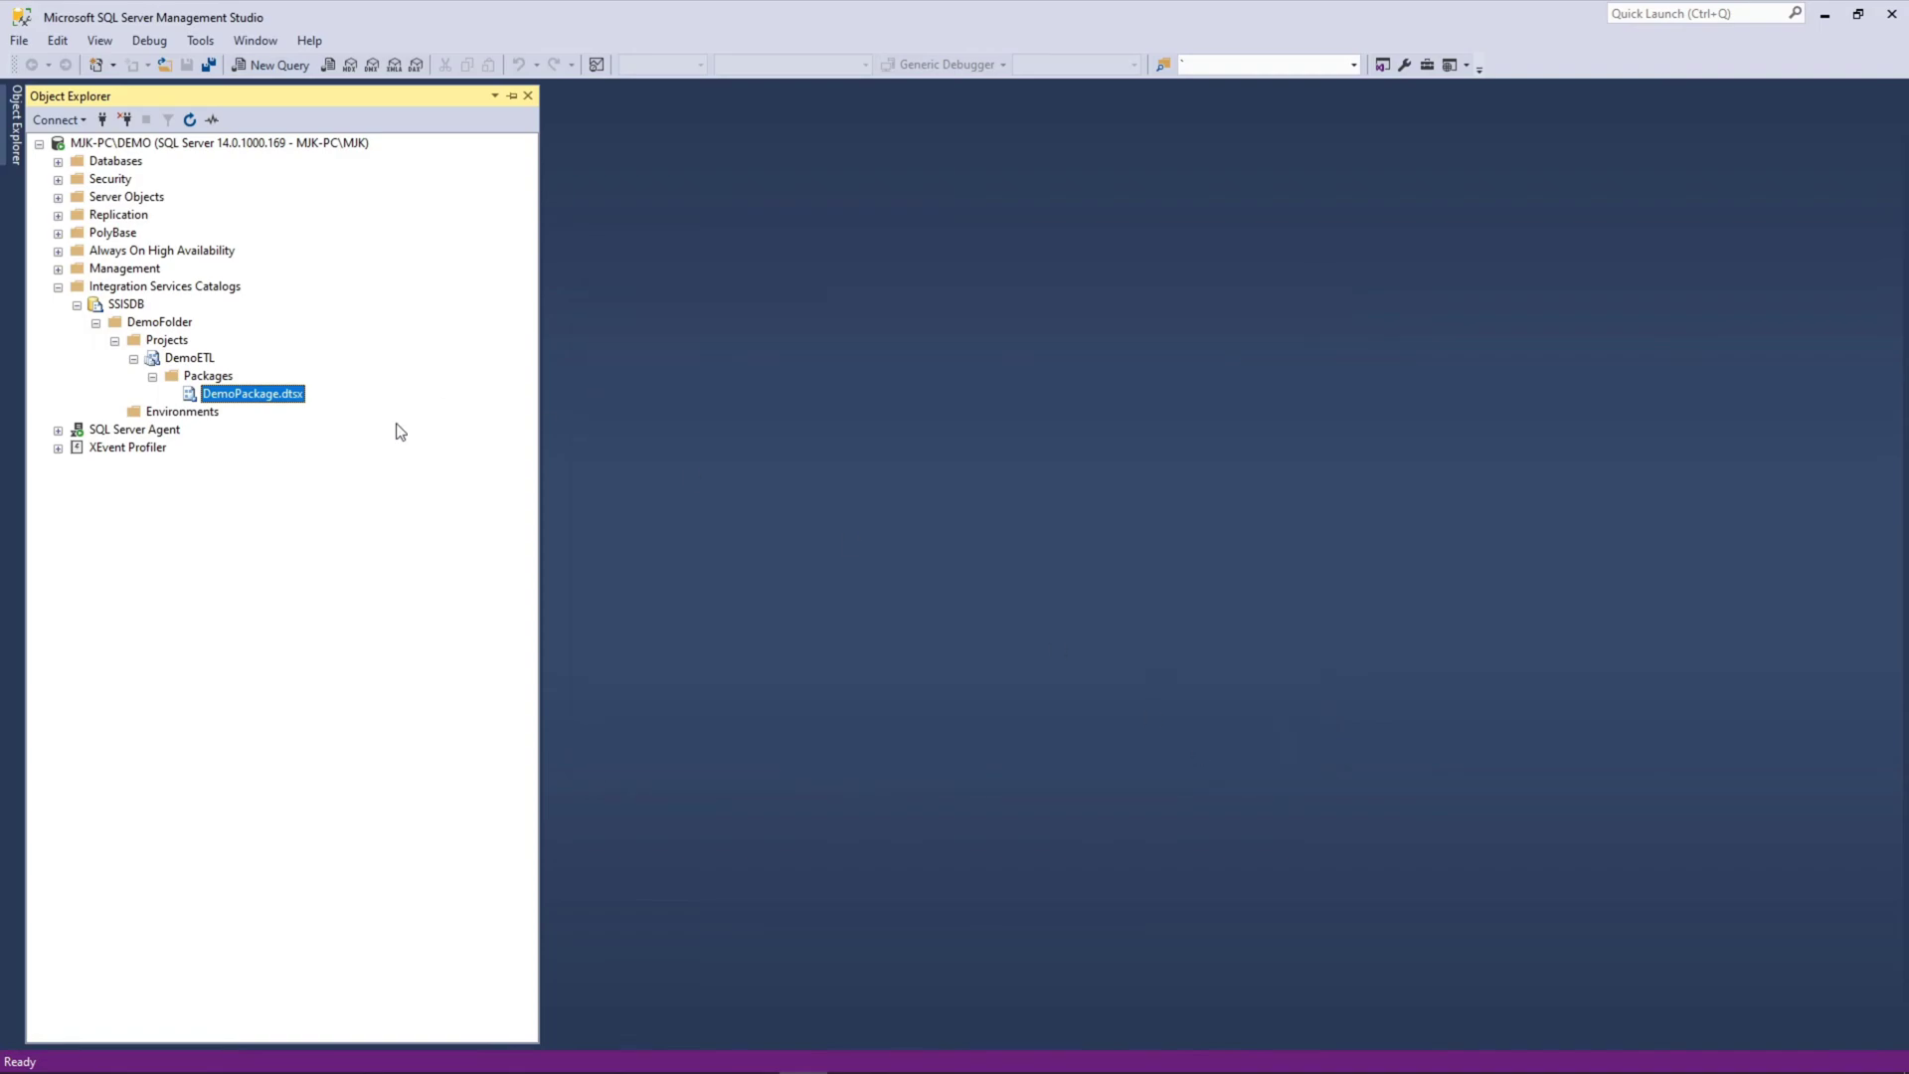
right_click(294, 406)
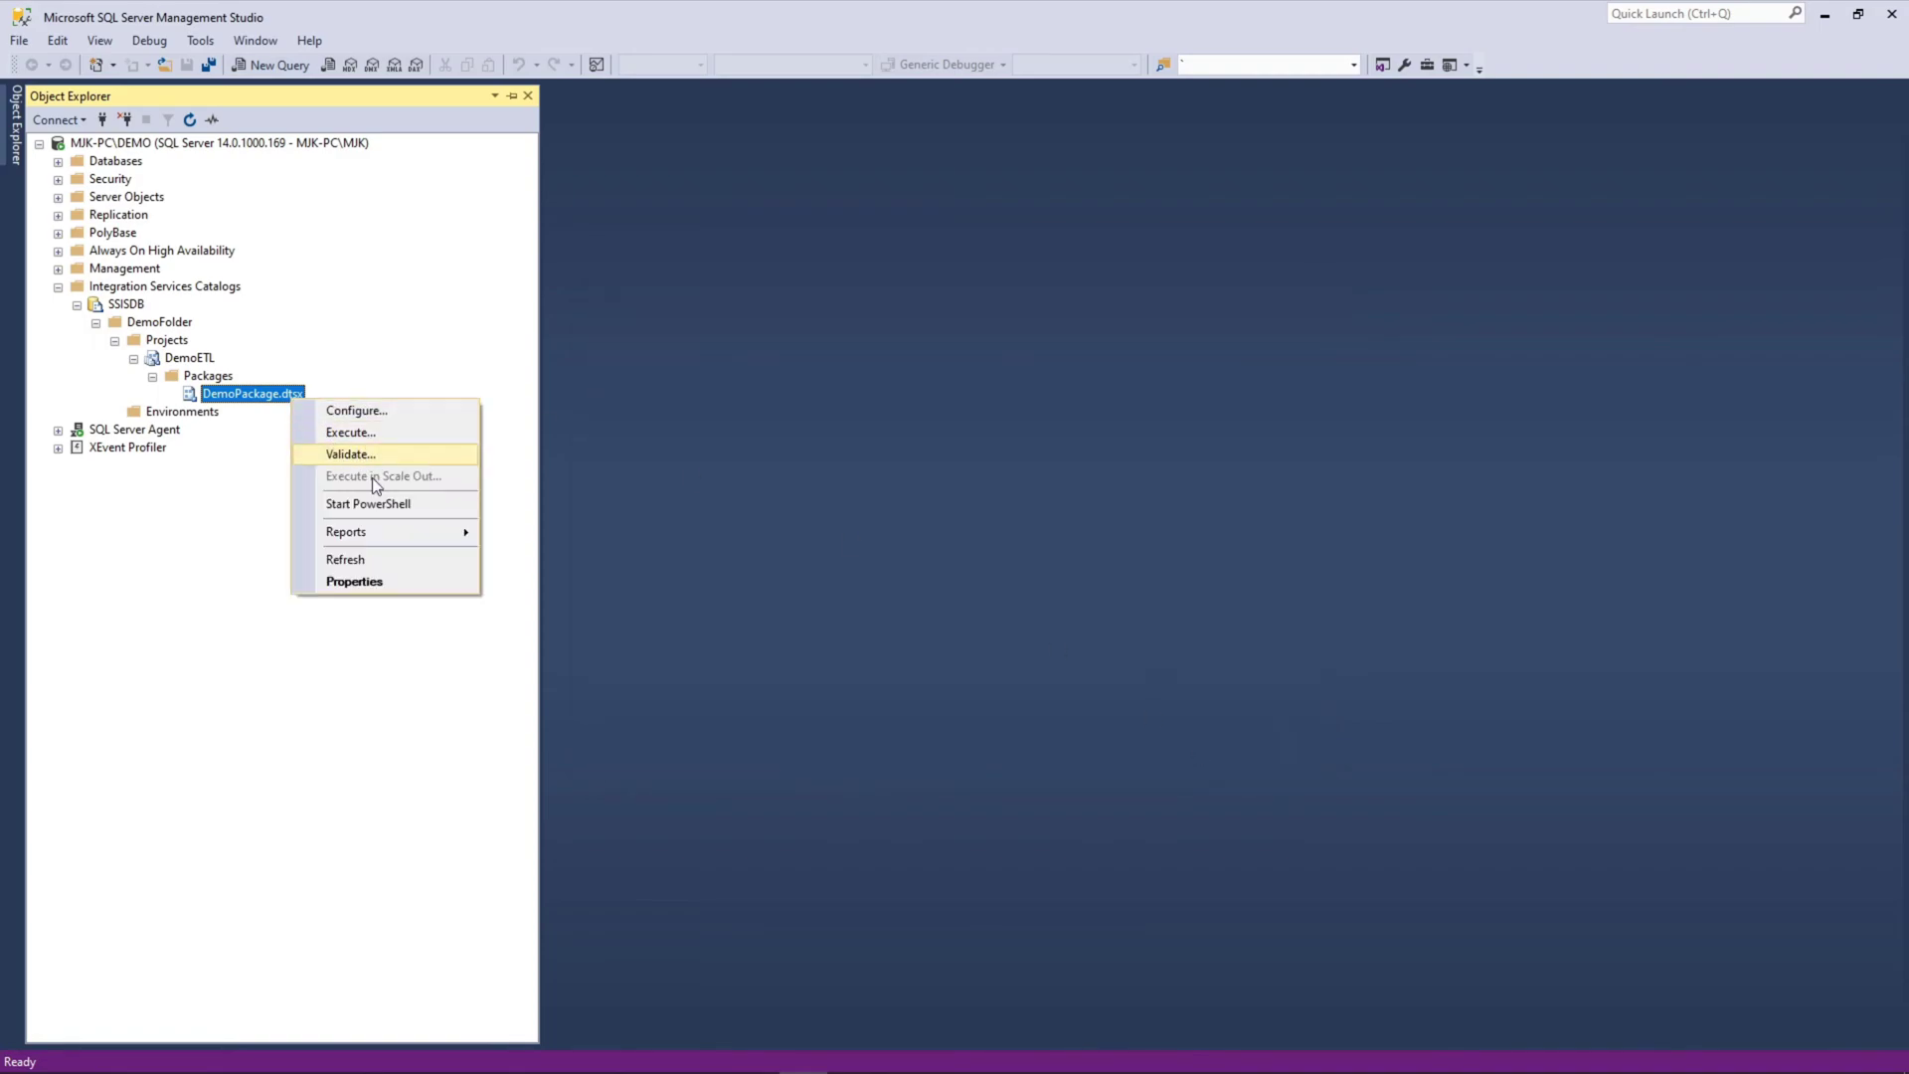
click(383, 433)
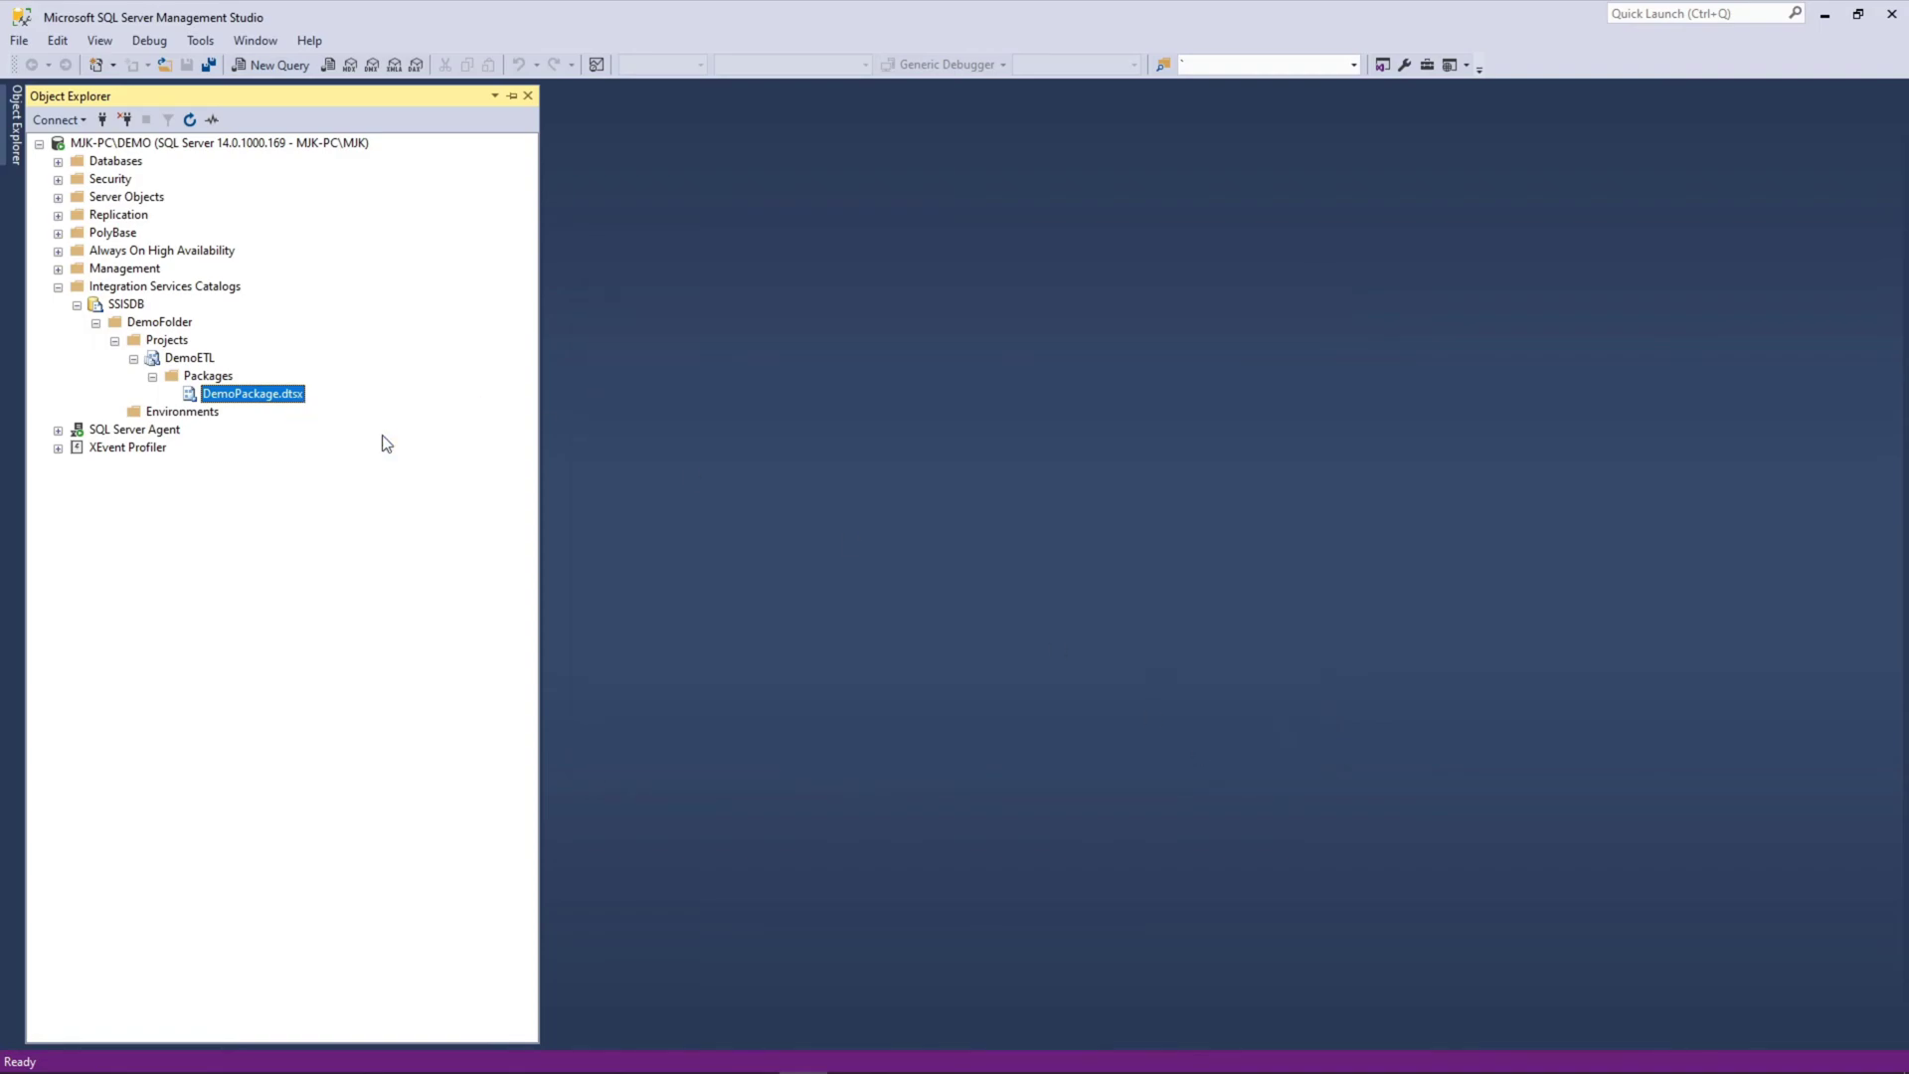
click(1112, 782)
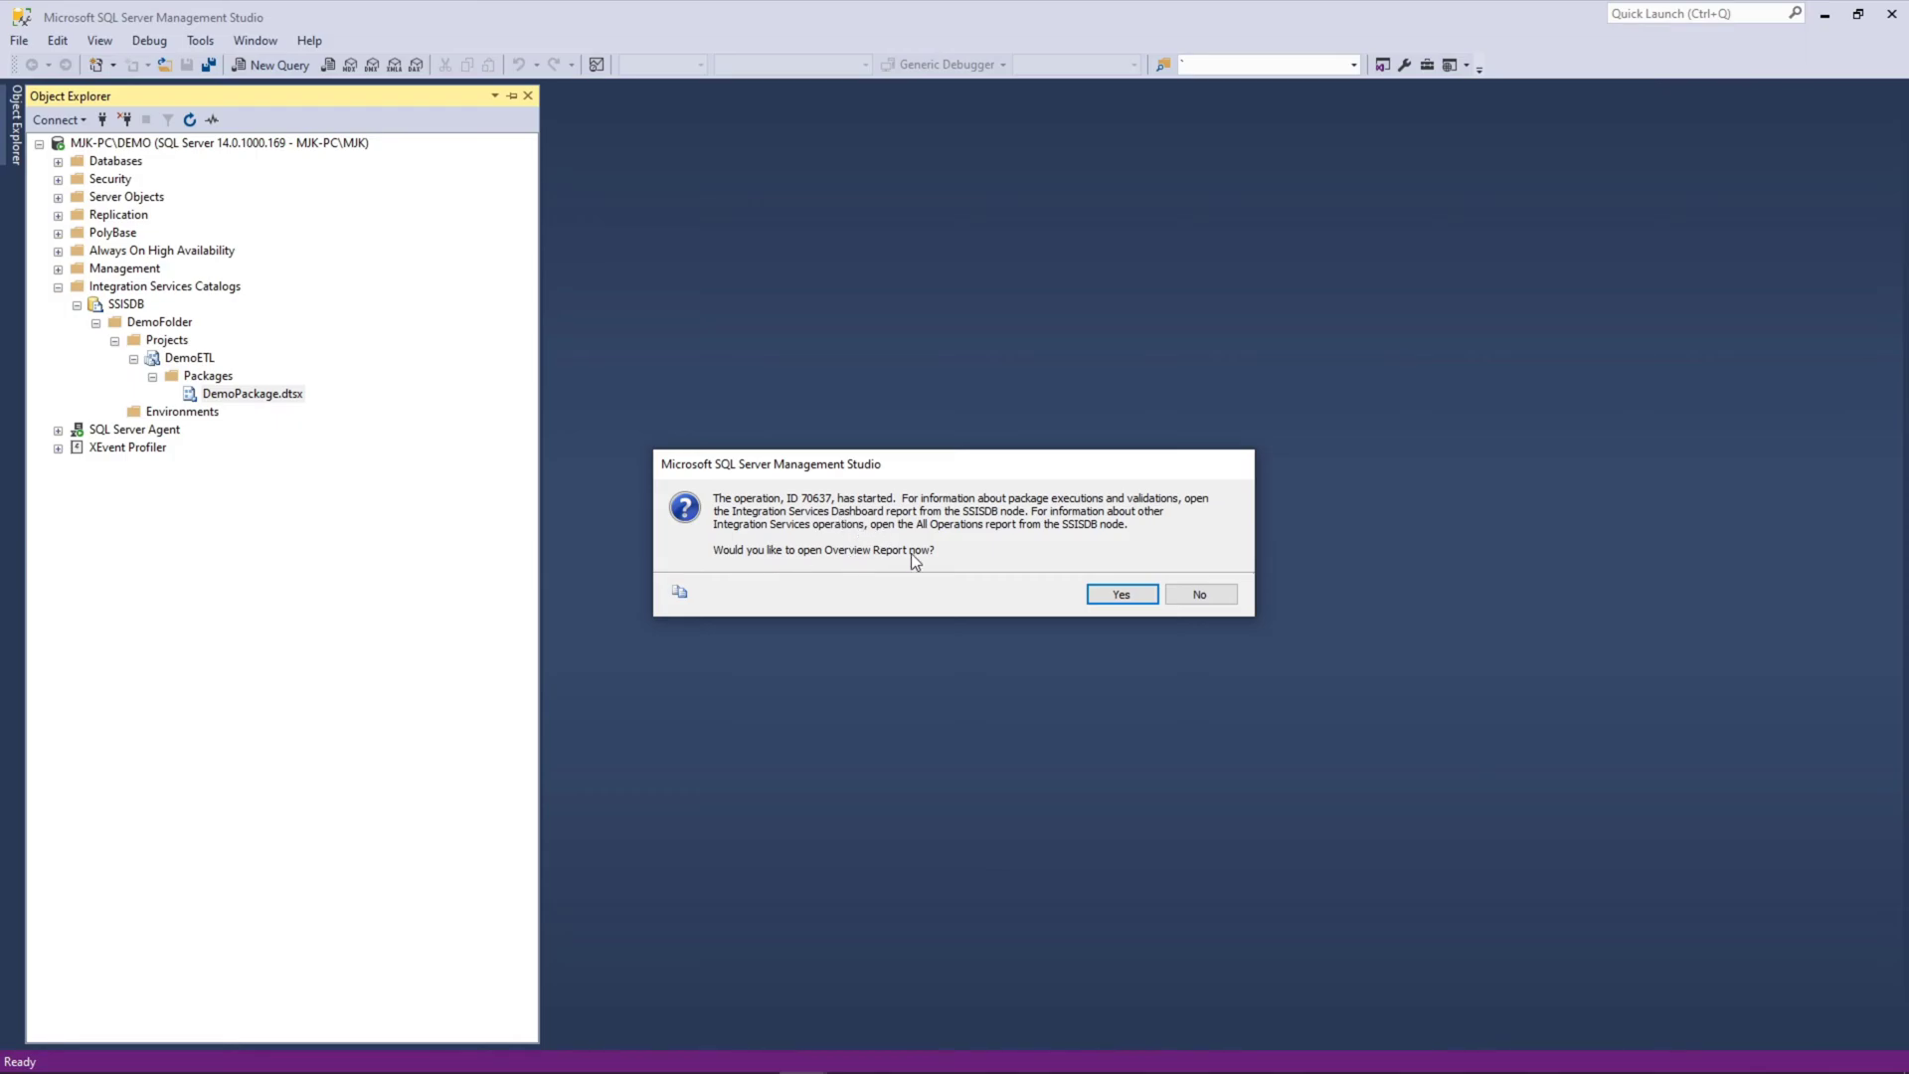
click(1137, 598)
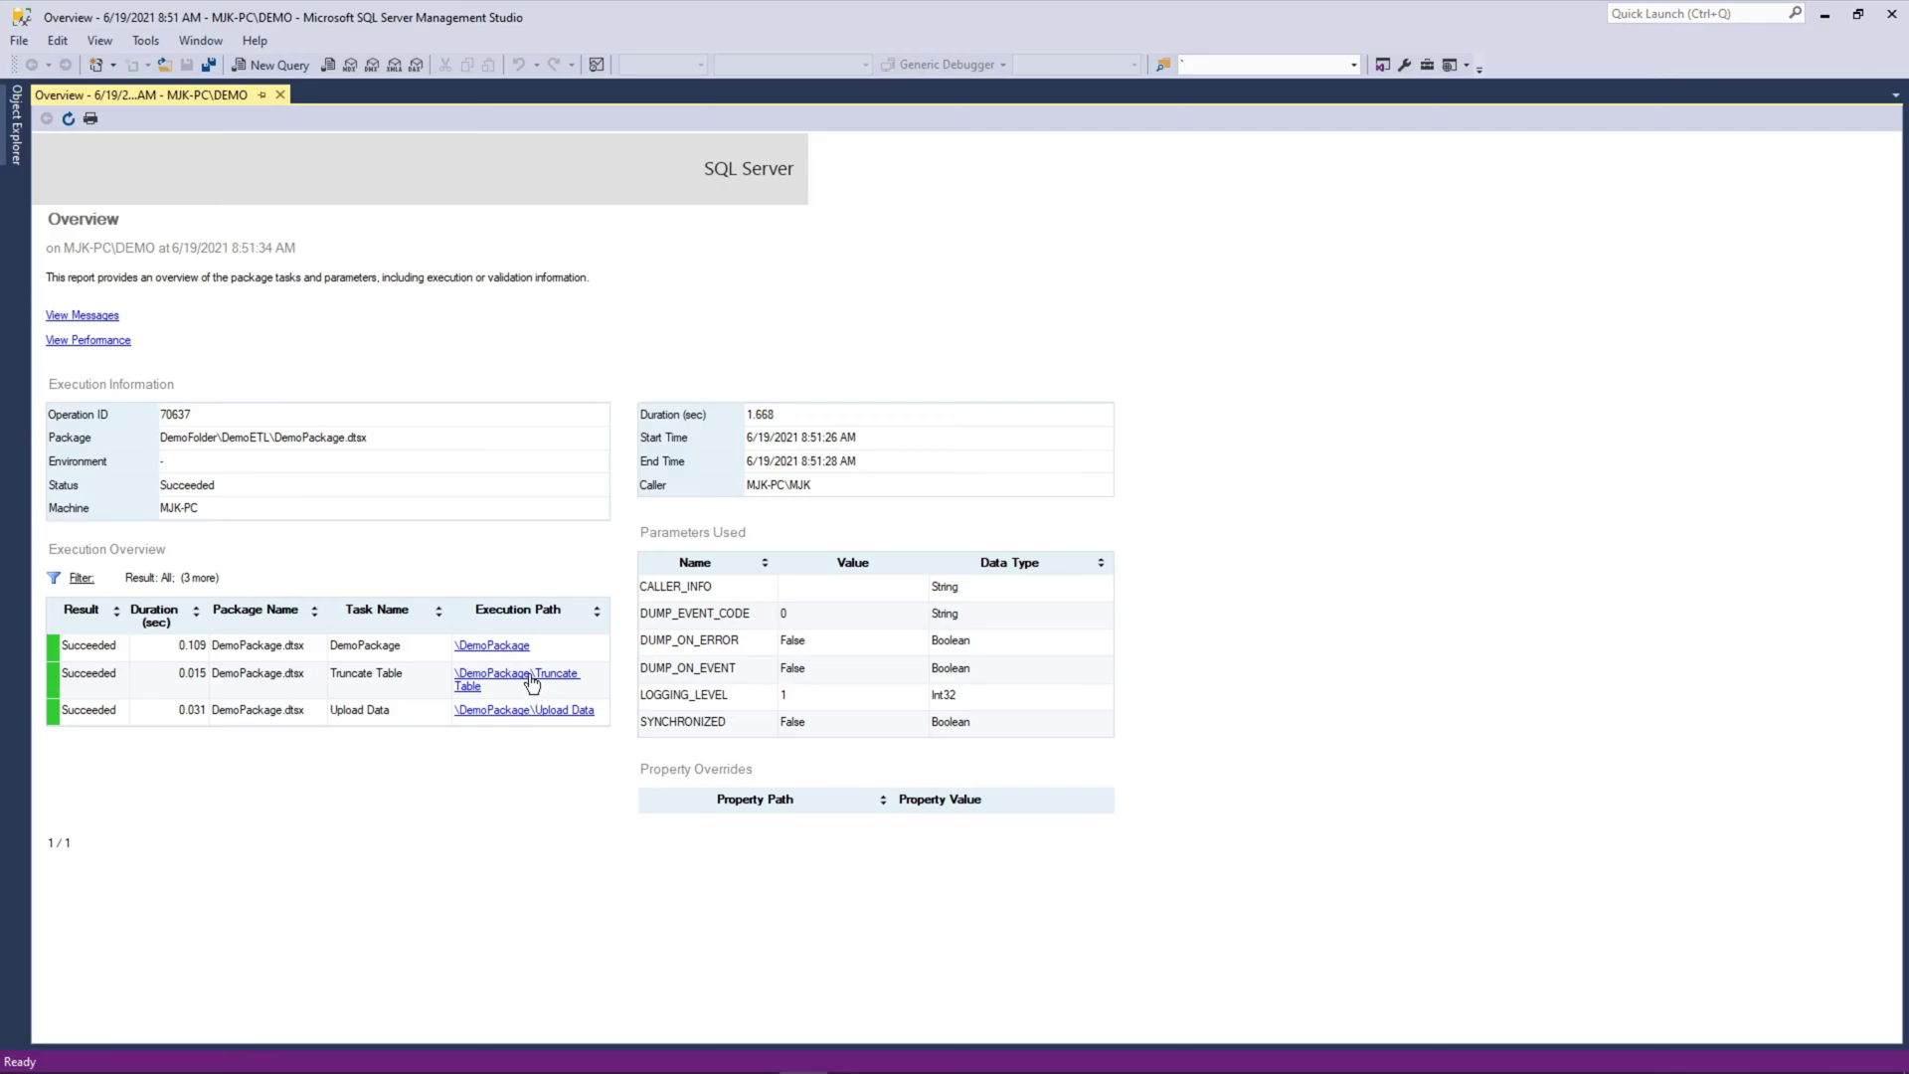
click(492, 684)
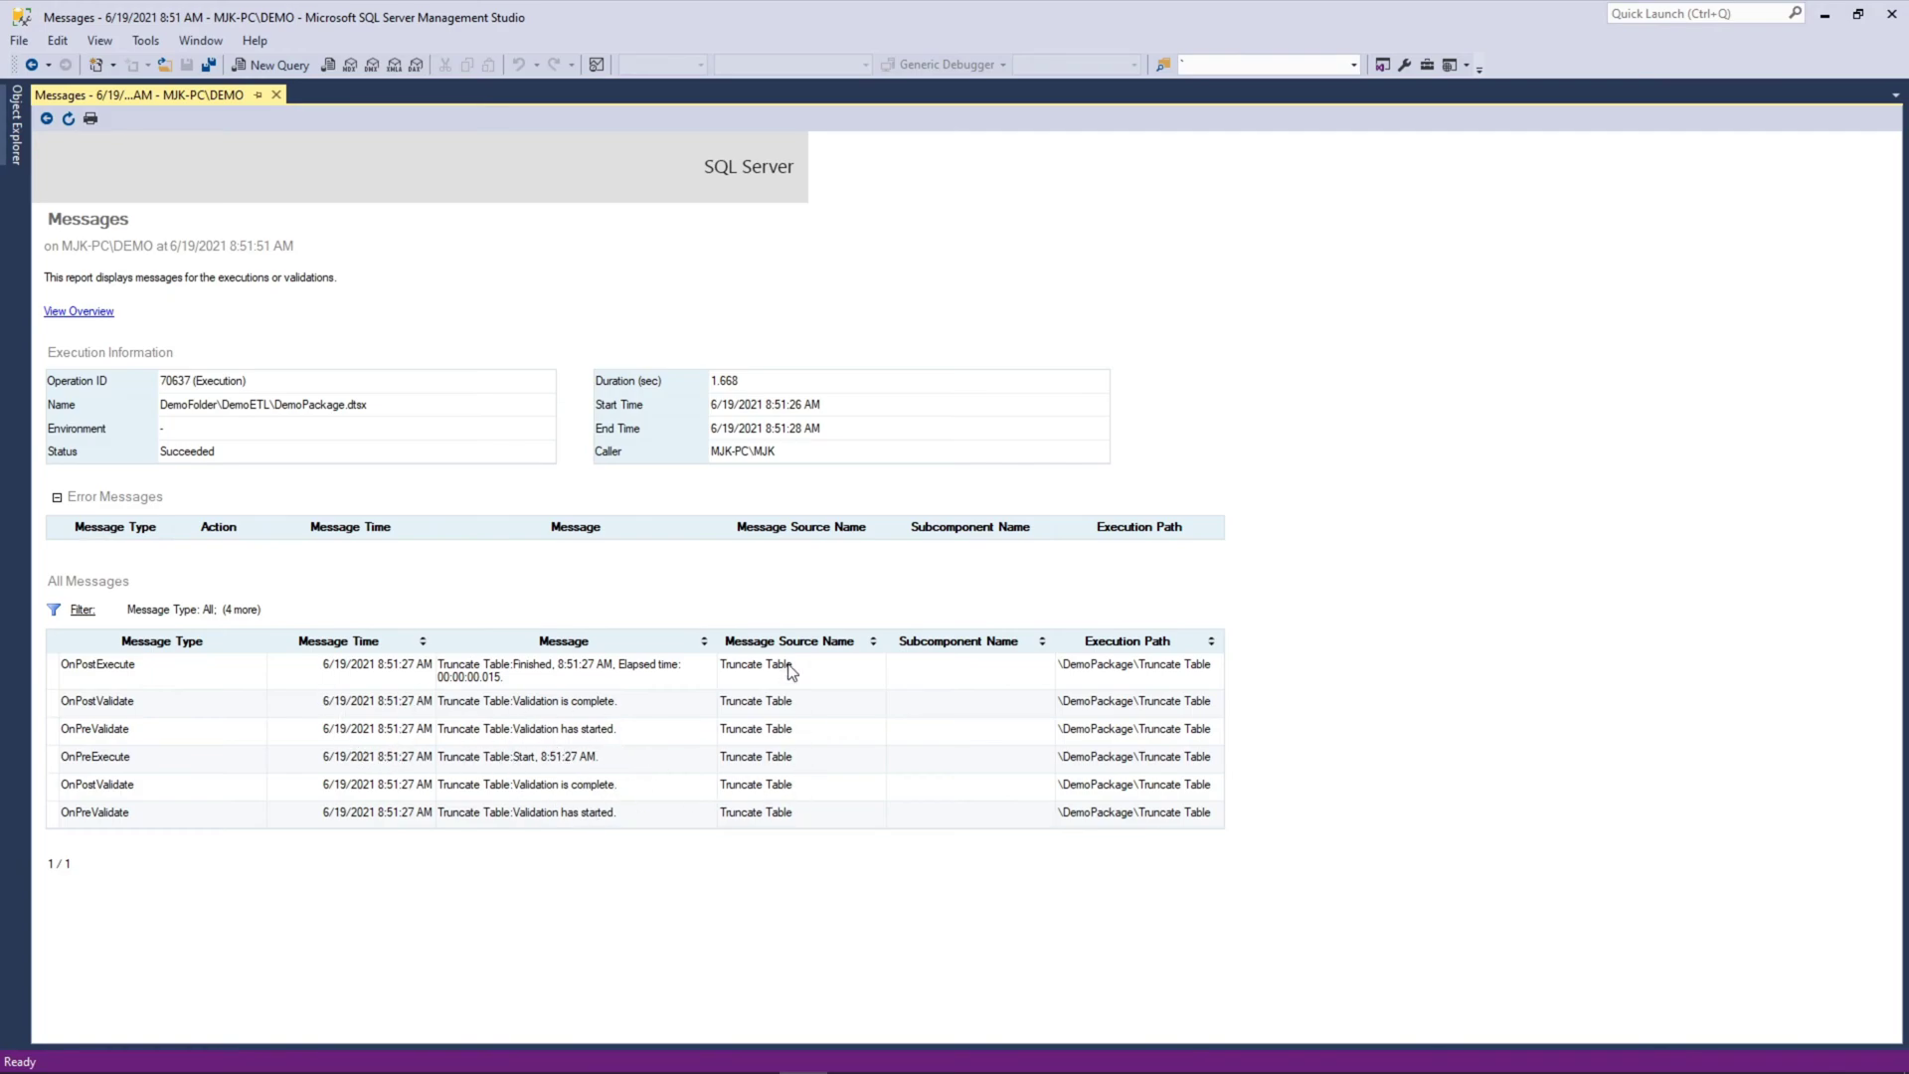
click(49, 119)
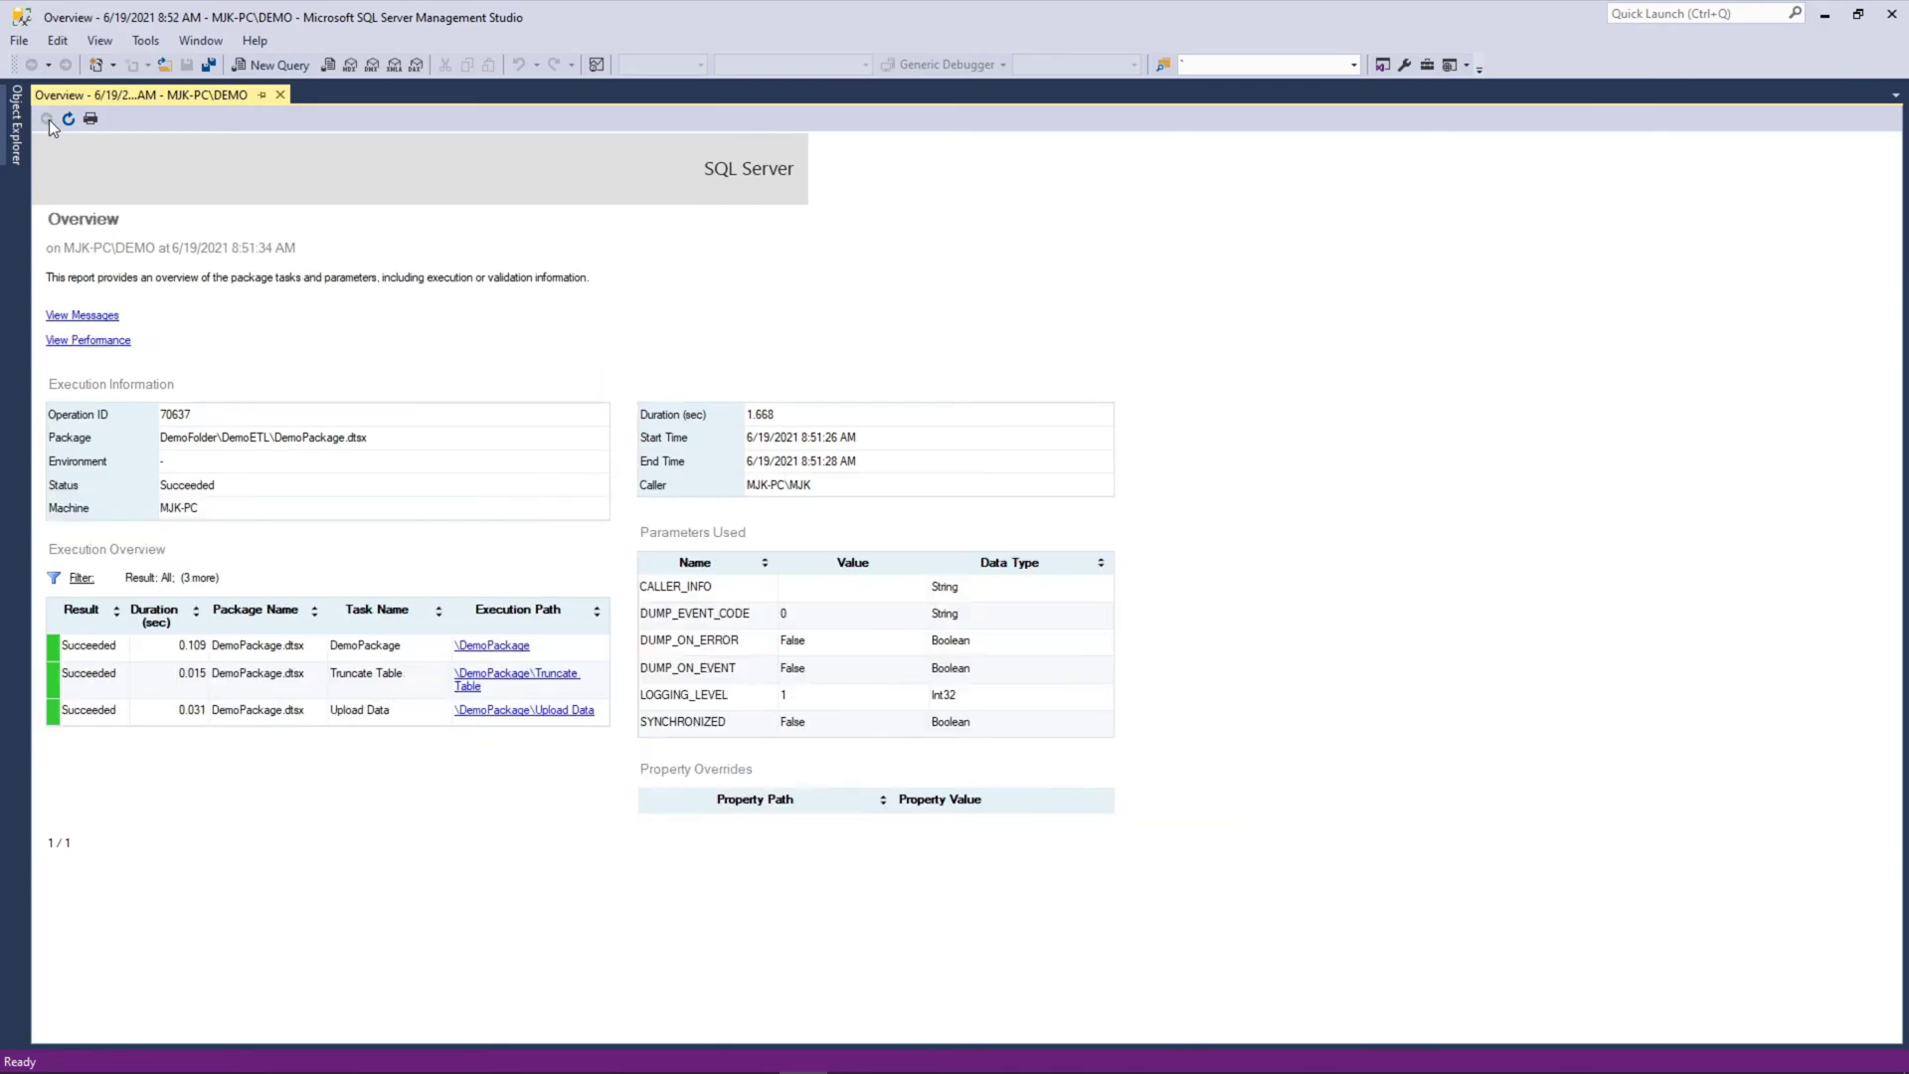
click(537, 711)
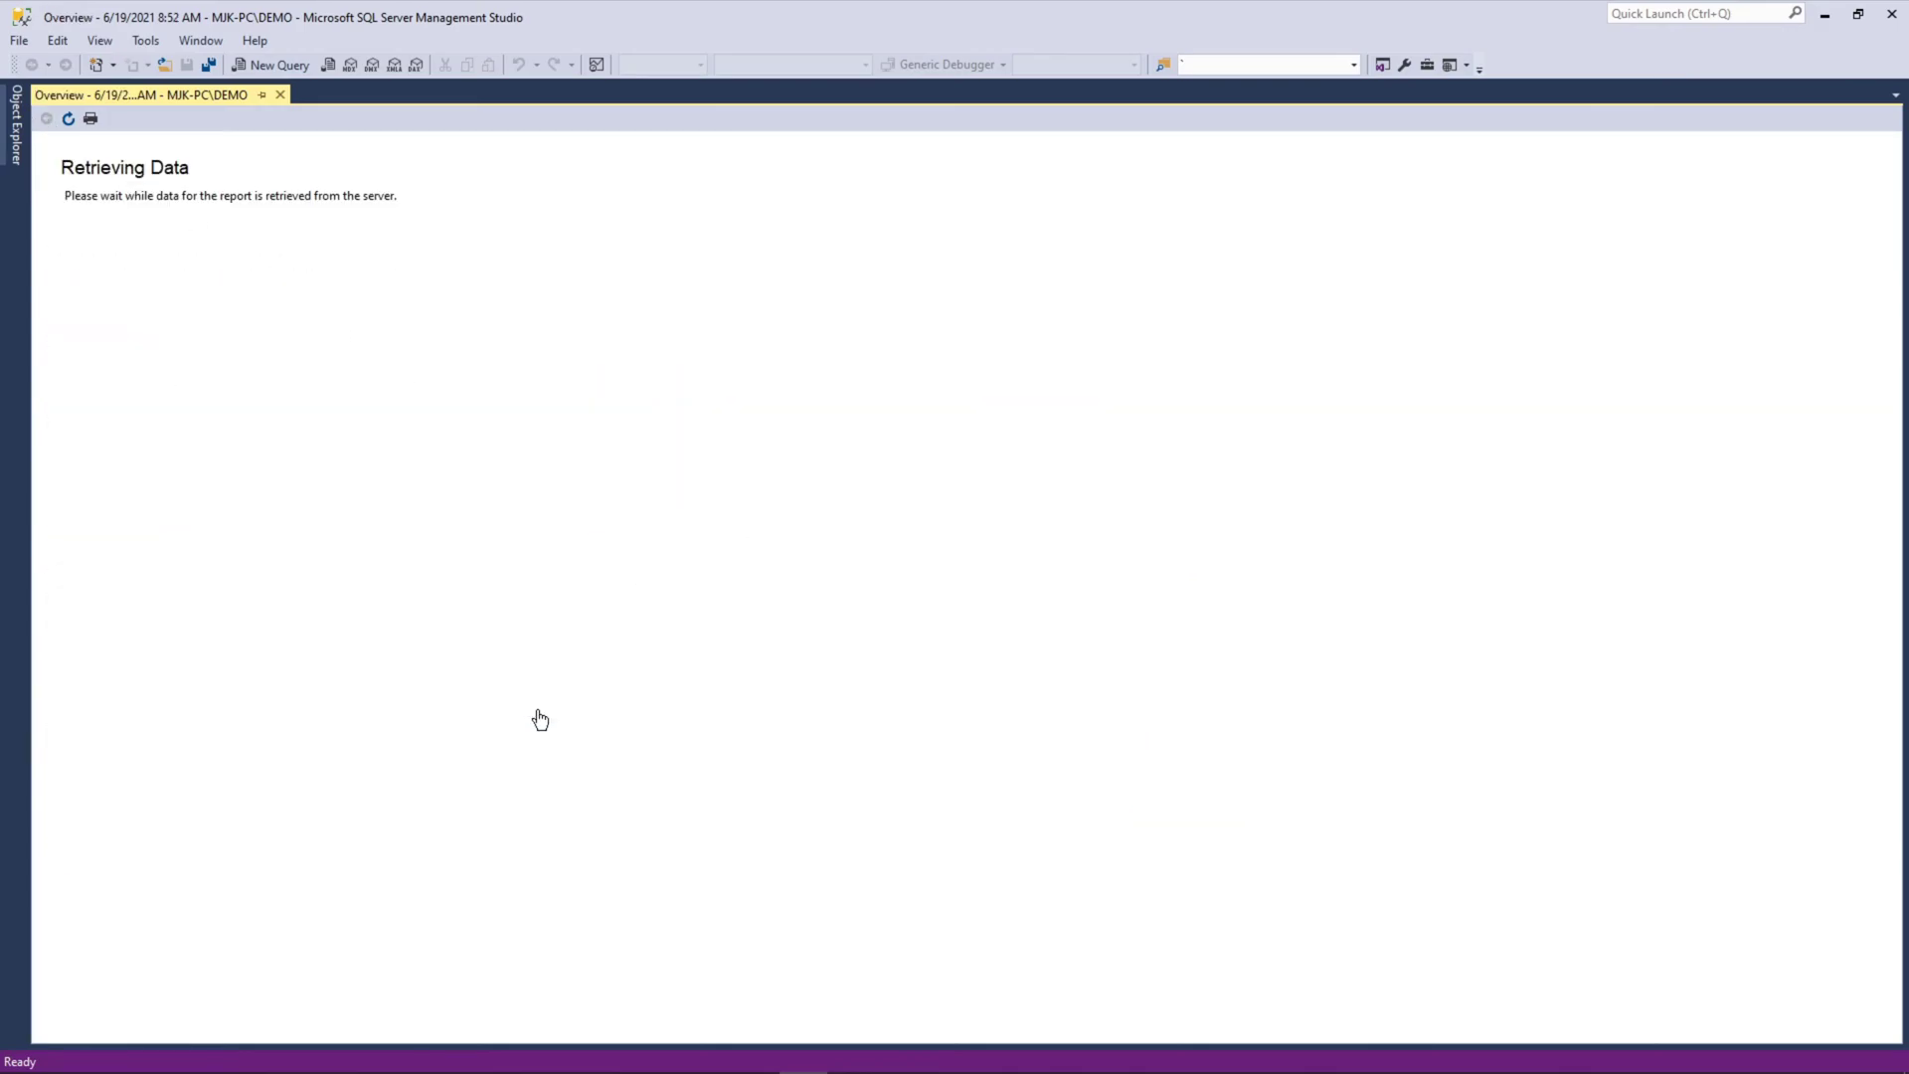
scroll(597, 686, down, 3)
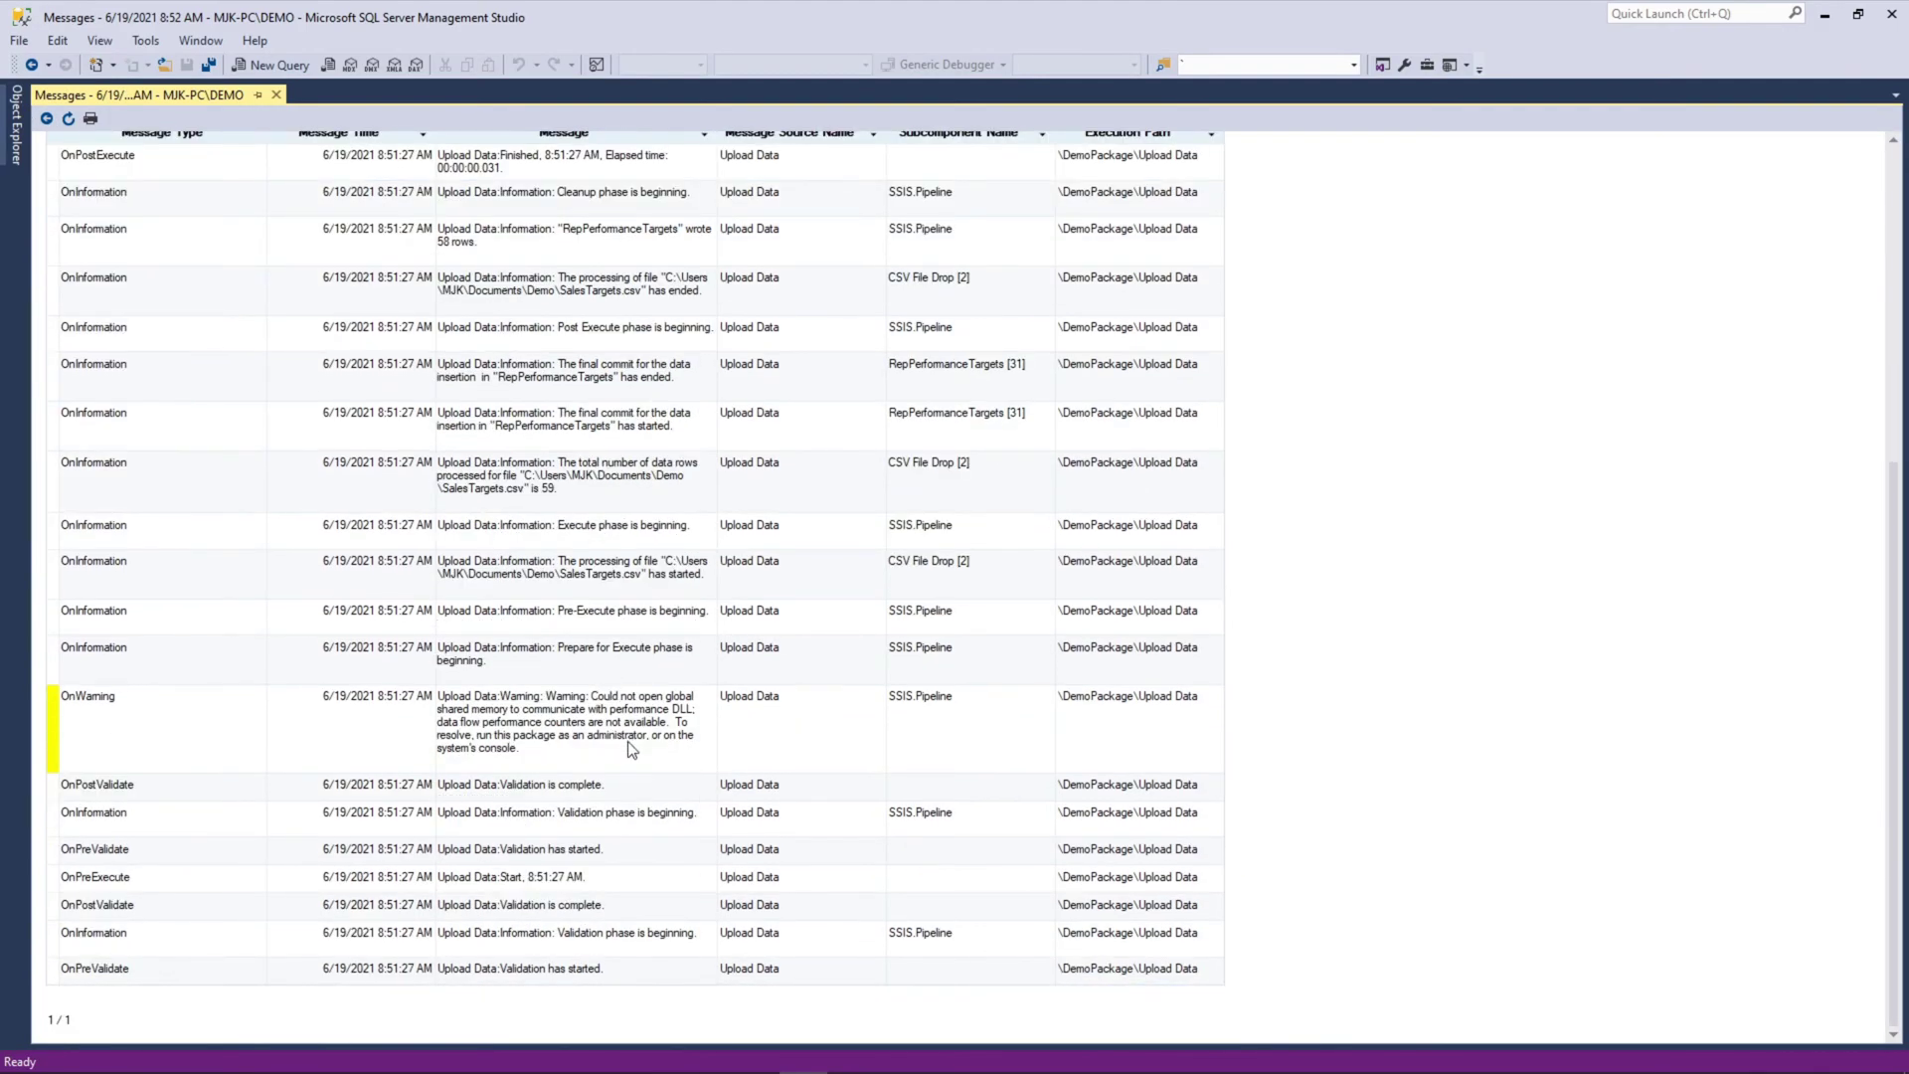
click(47, 120)
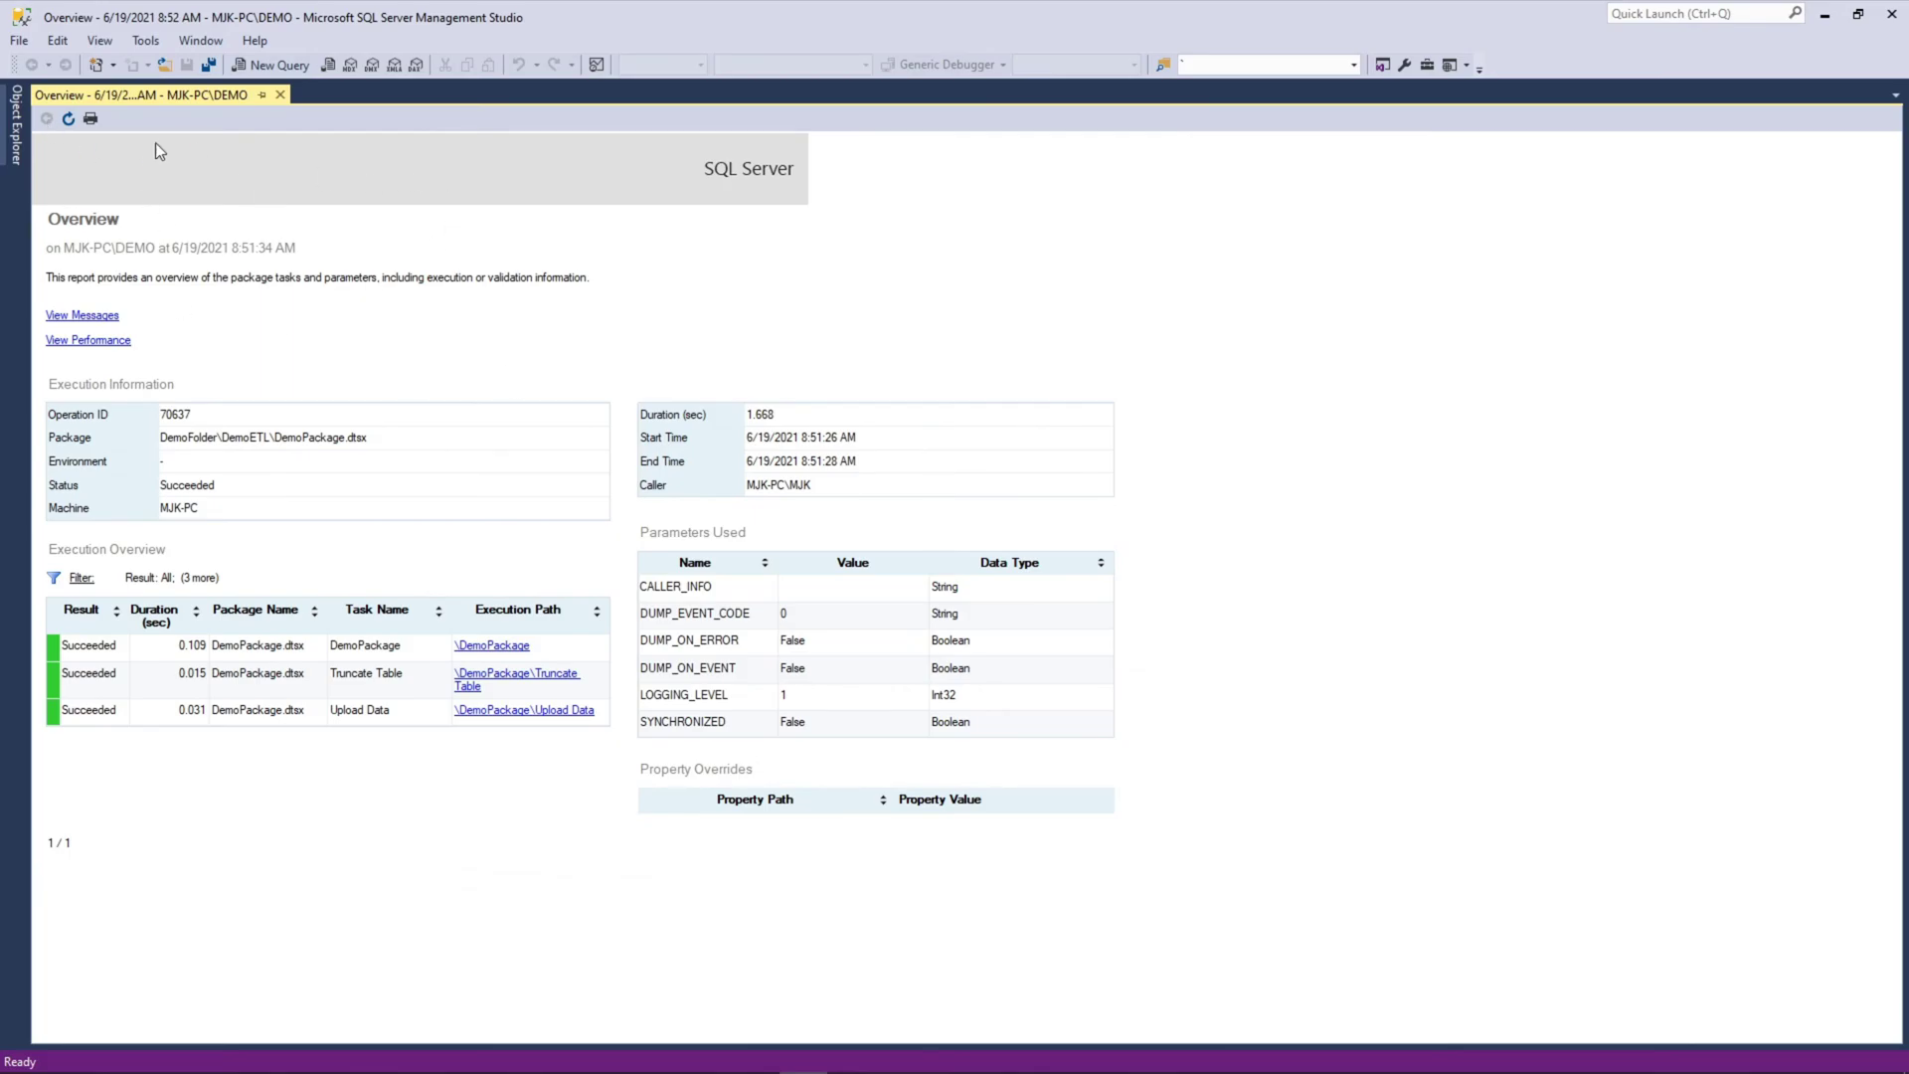
- Check the Execution Performance report, go back to Overview, and close the report tab
click(89, 344)
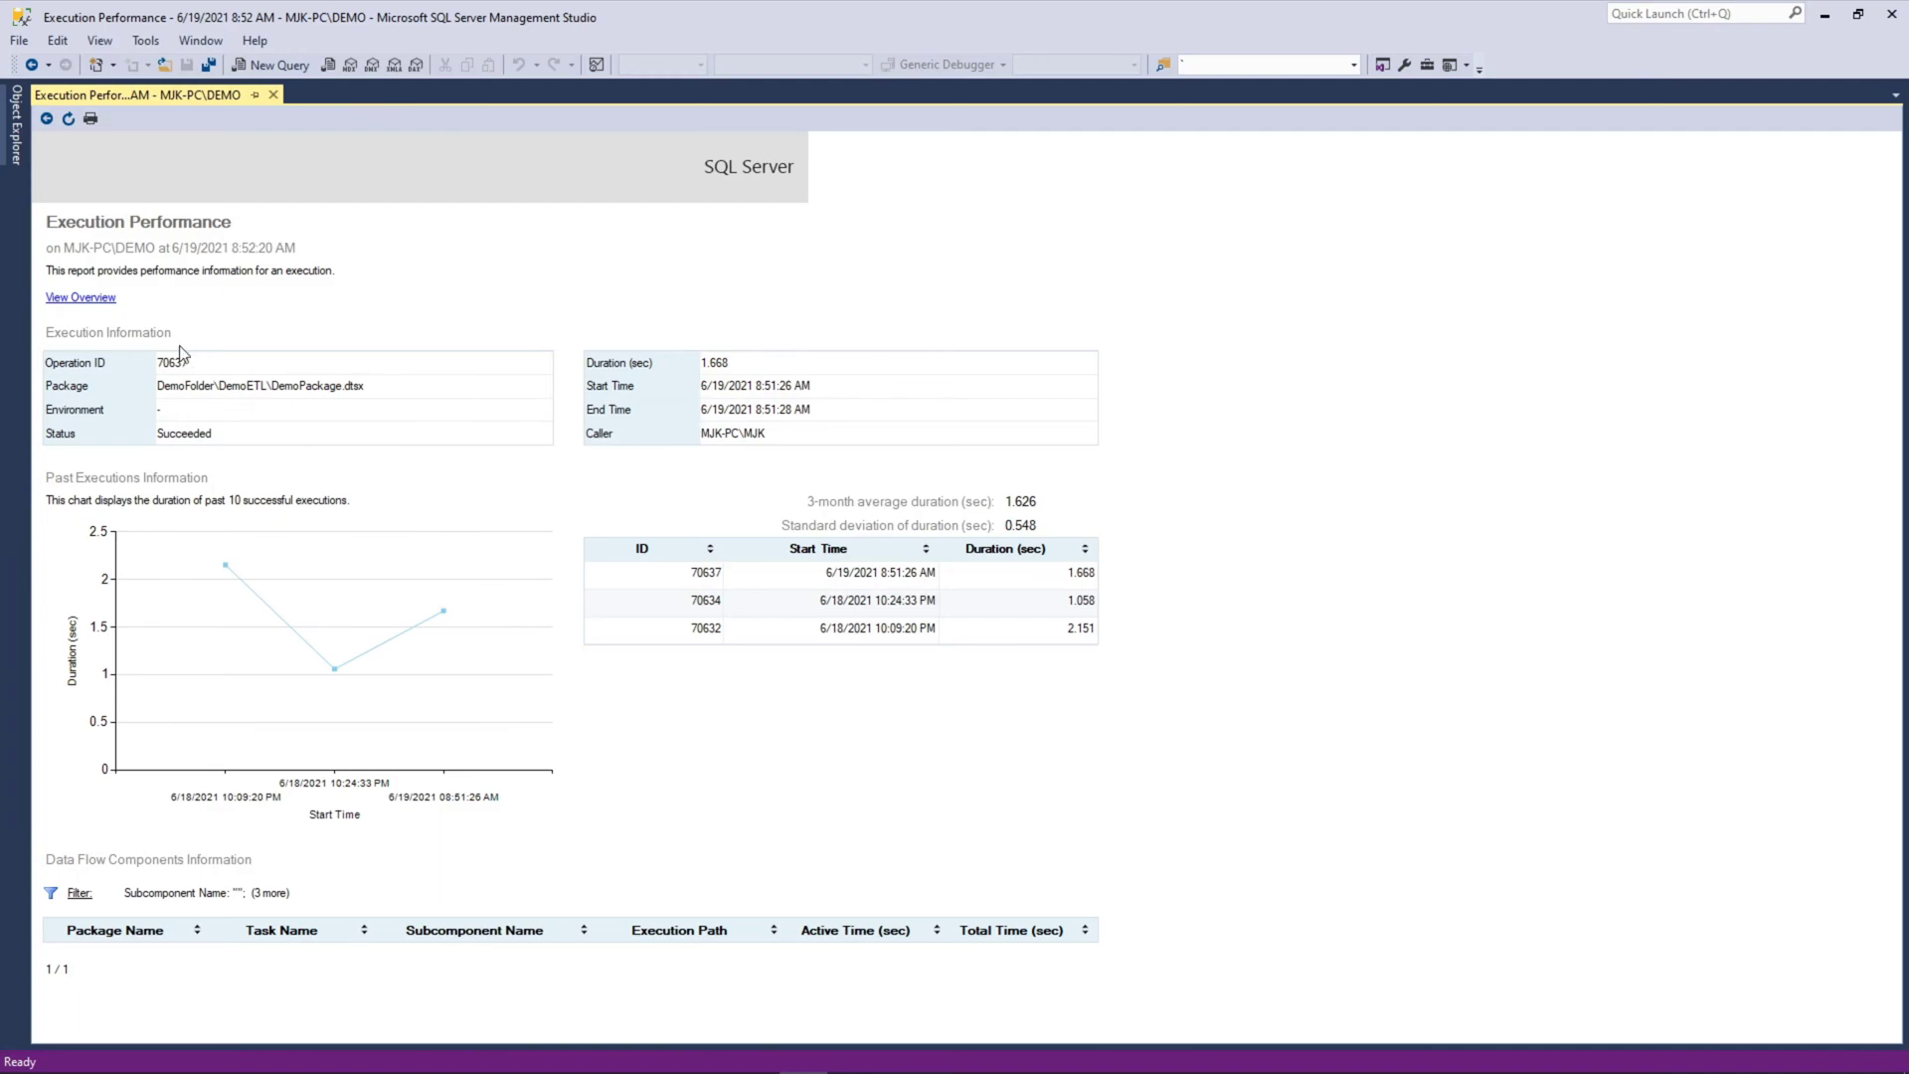
click(46, 120)
click(278, 94)
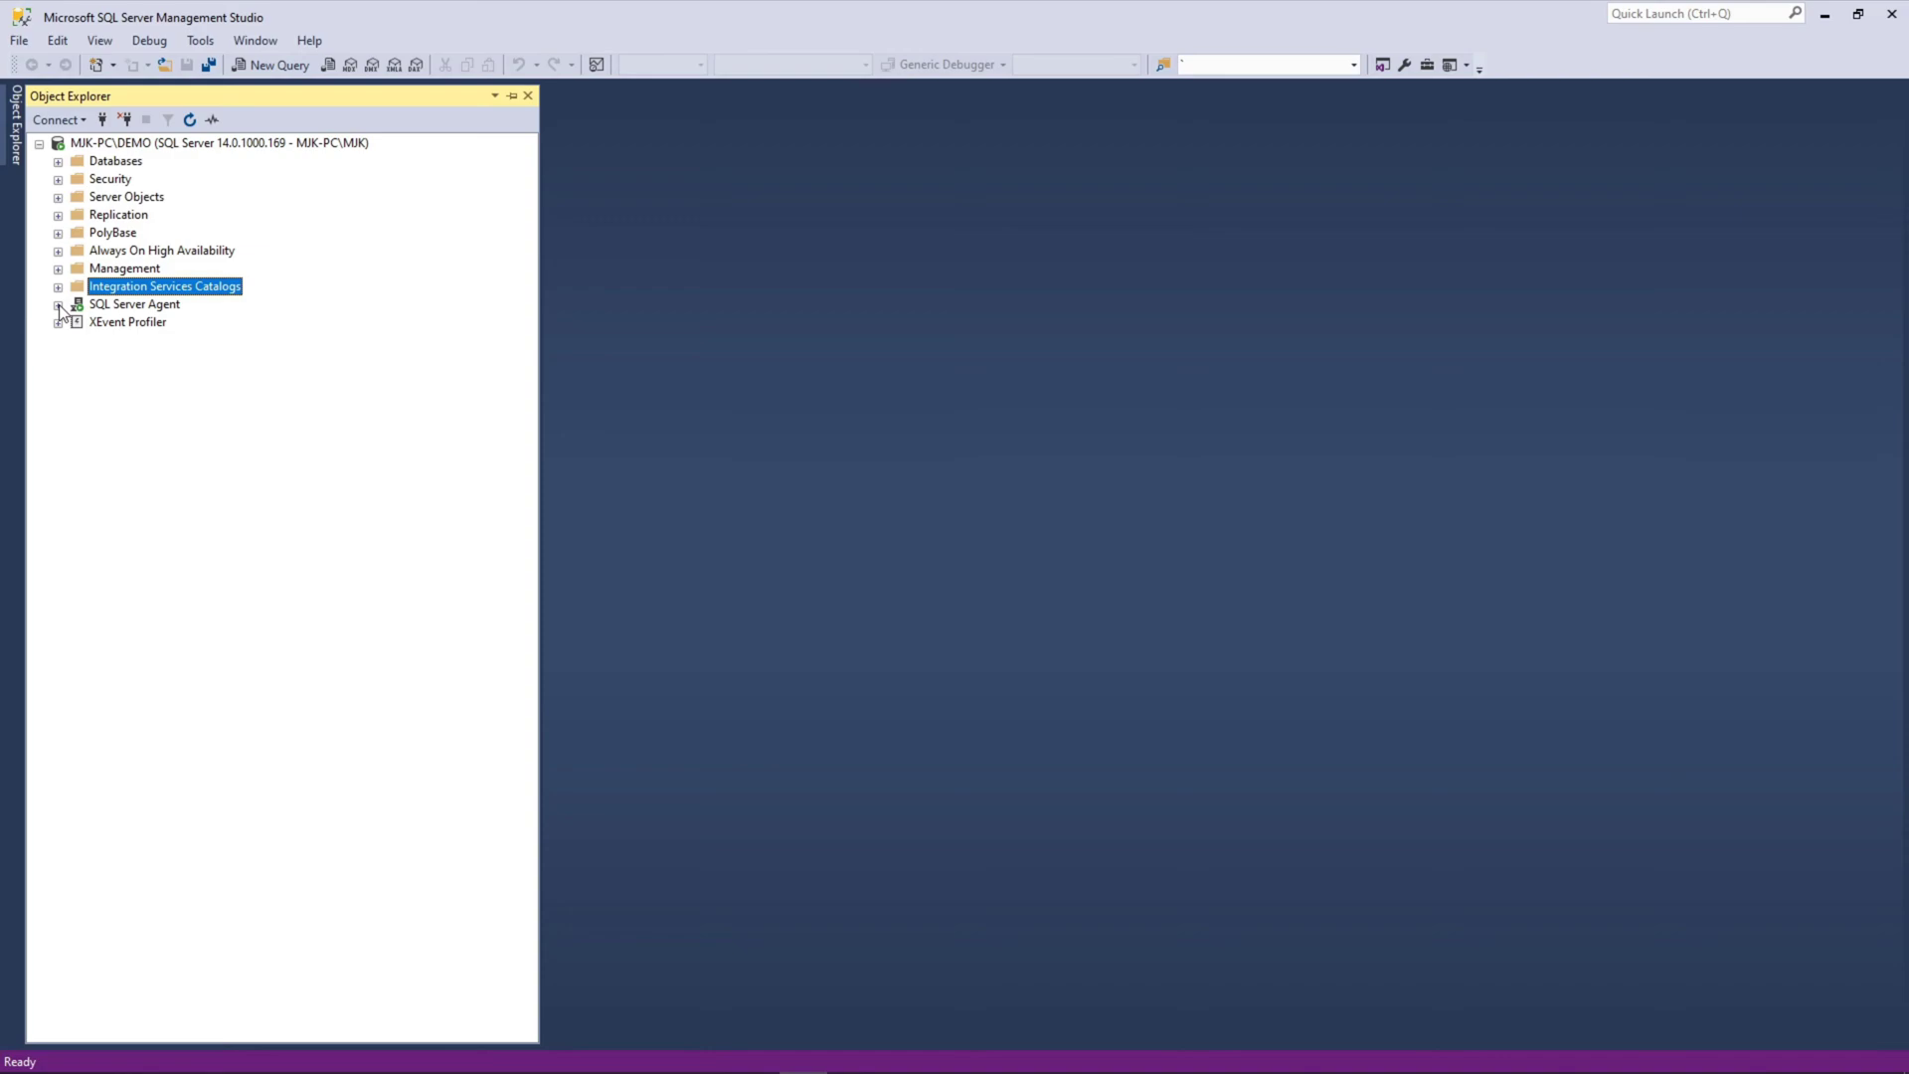
- Expand SQL Server Agent and its Jobs folder to list the three jobs, including Process Cube
click(59, 305)
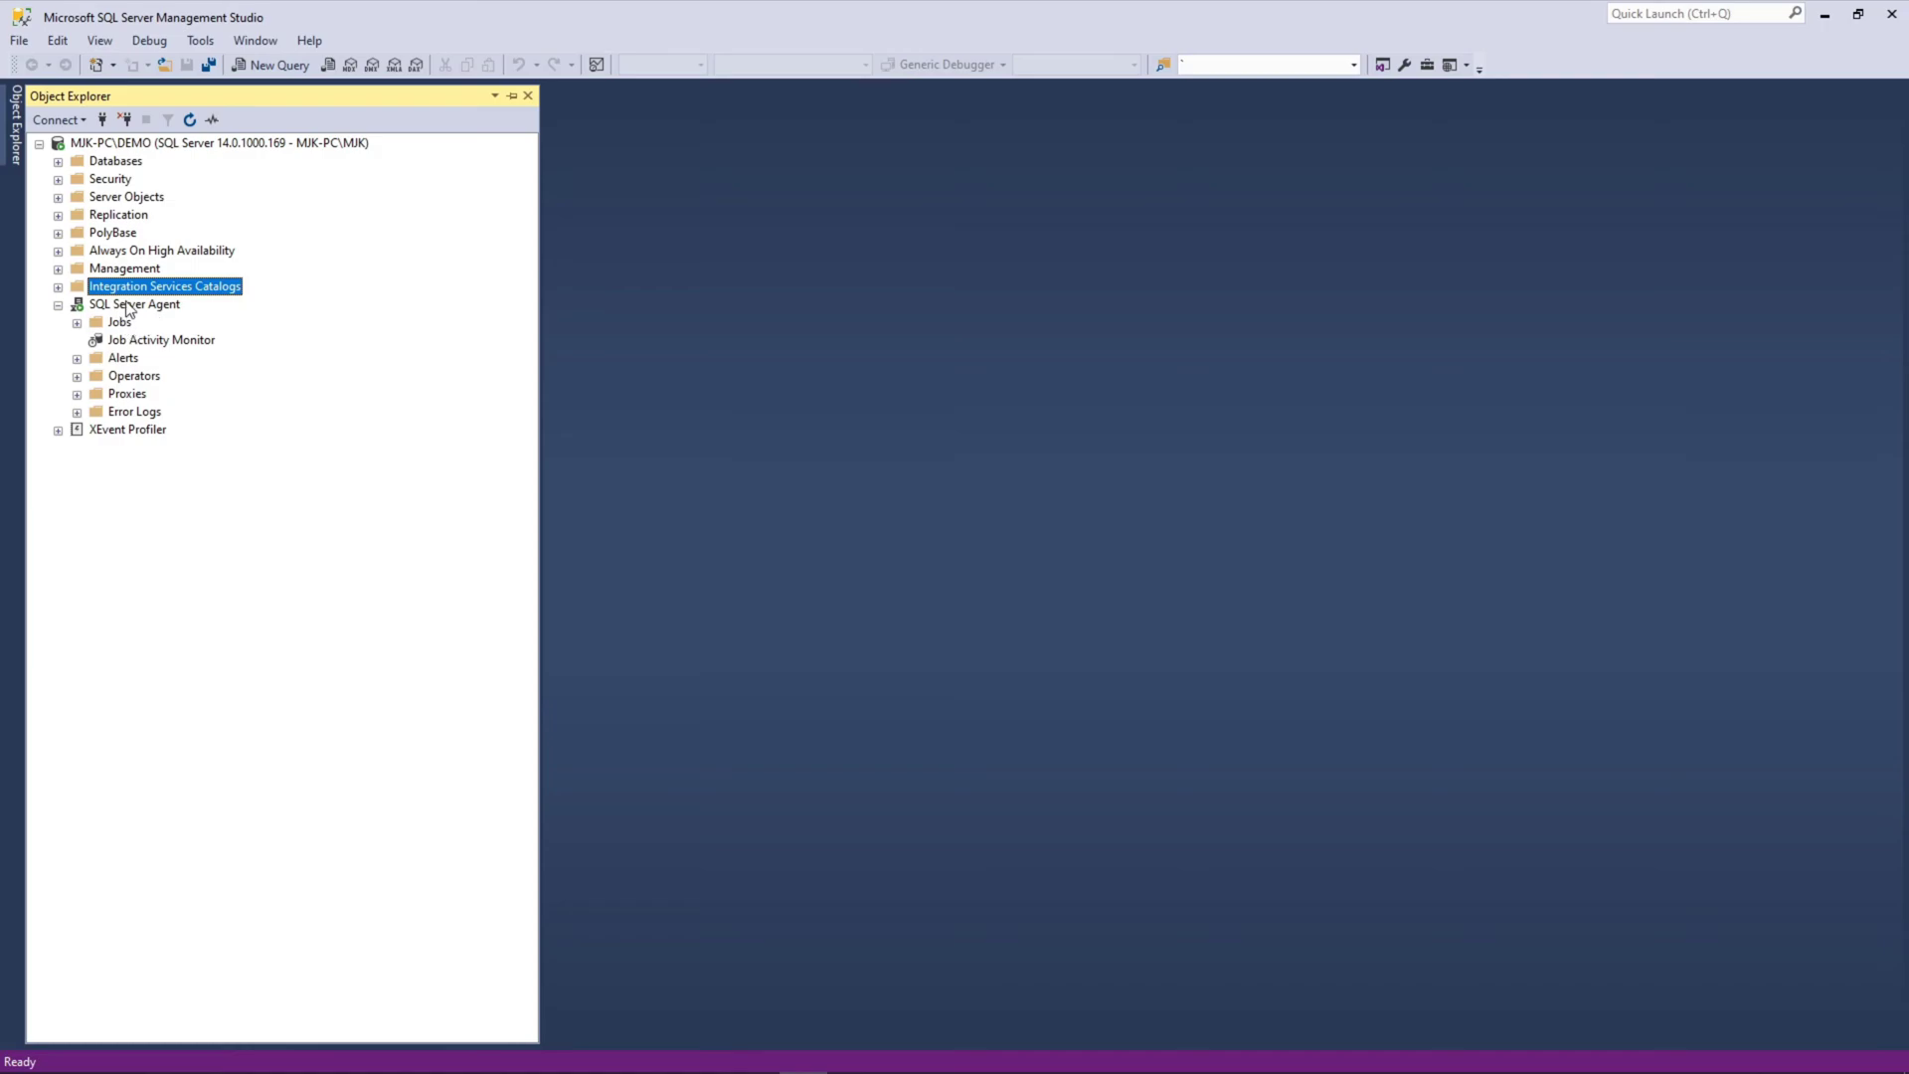
click(127, 305)
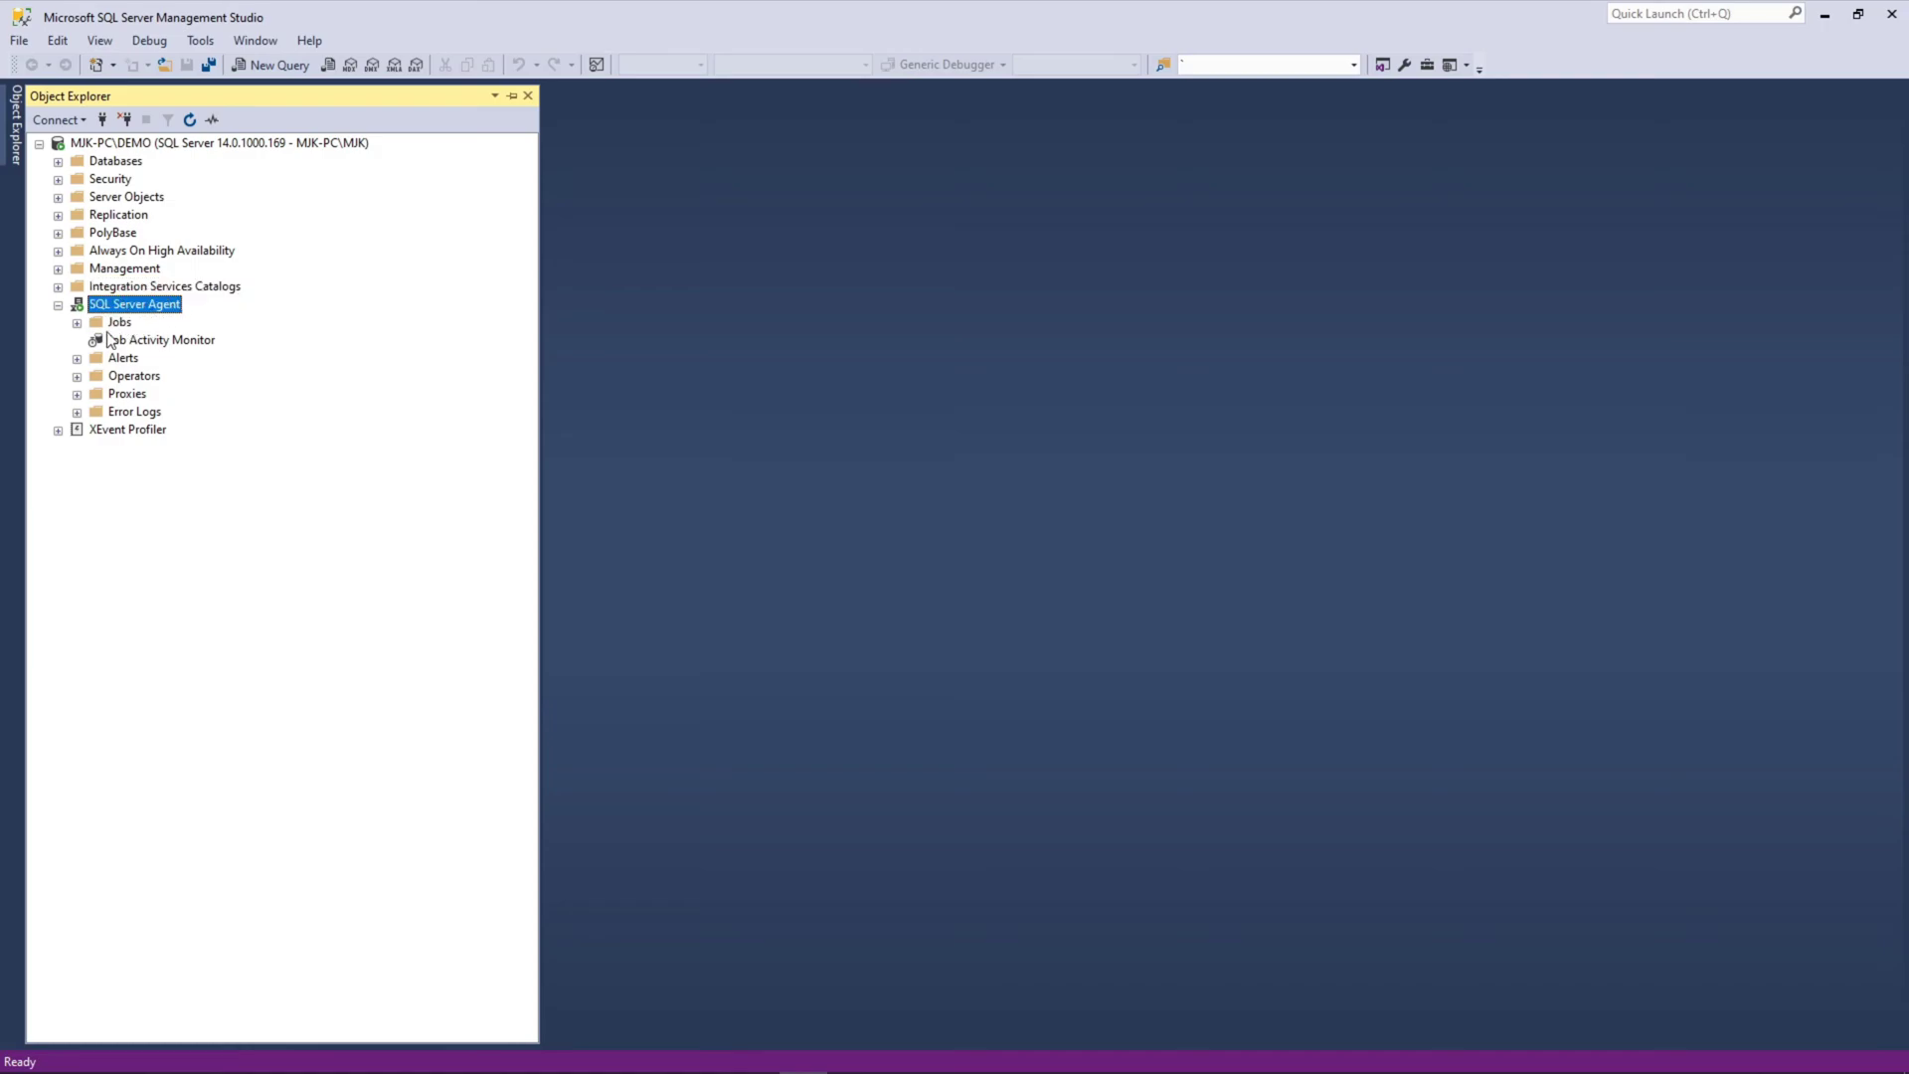
click(78, 322)
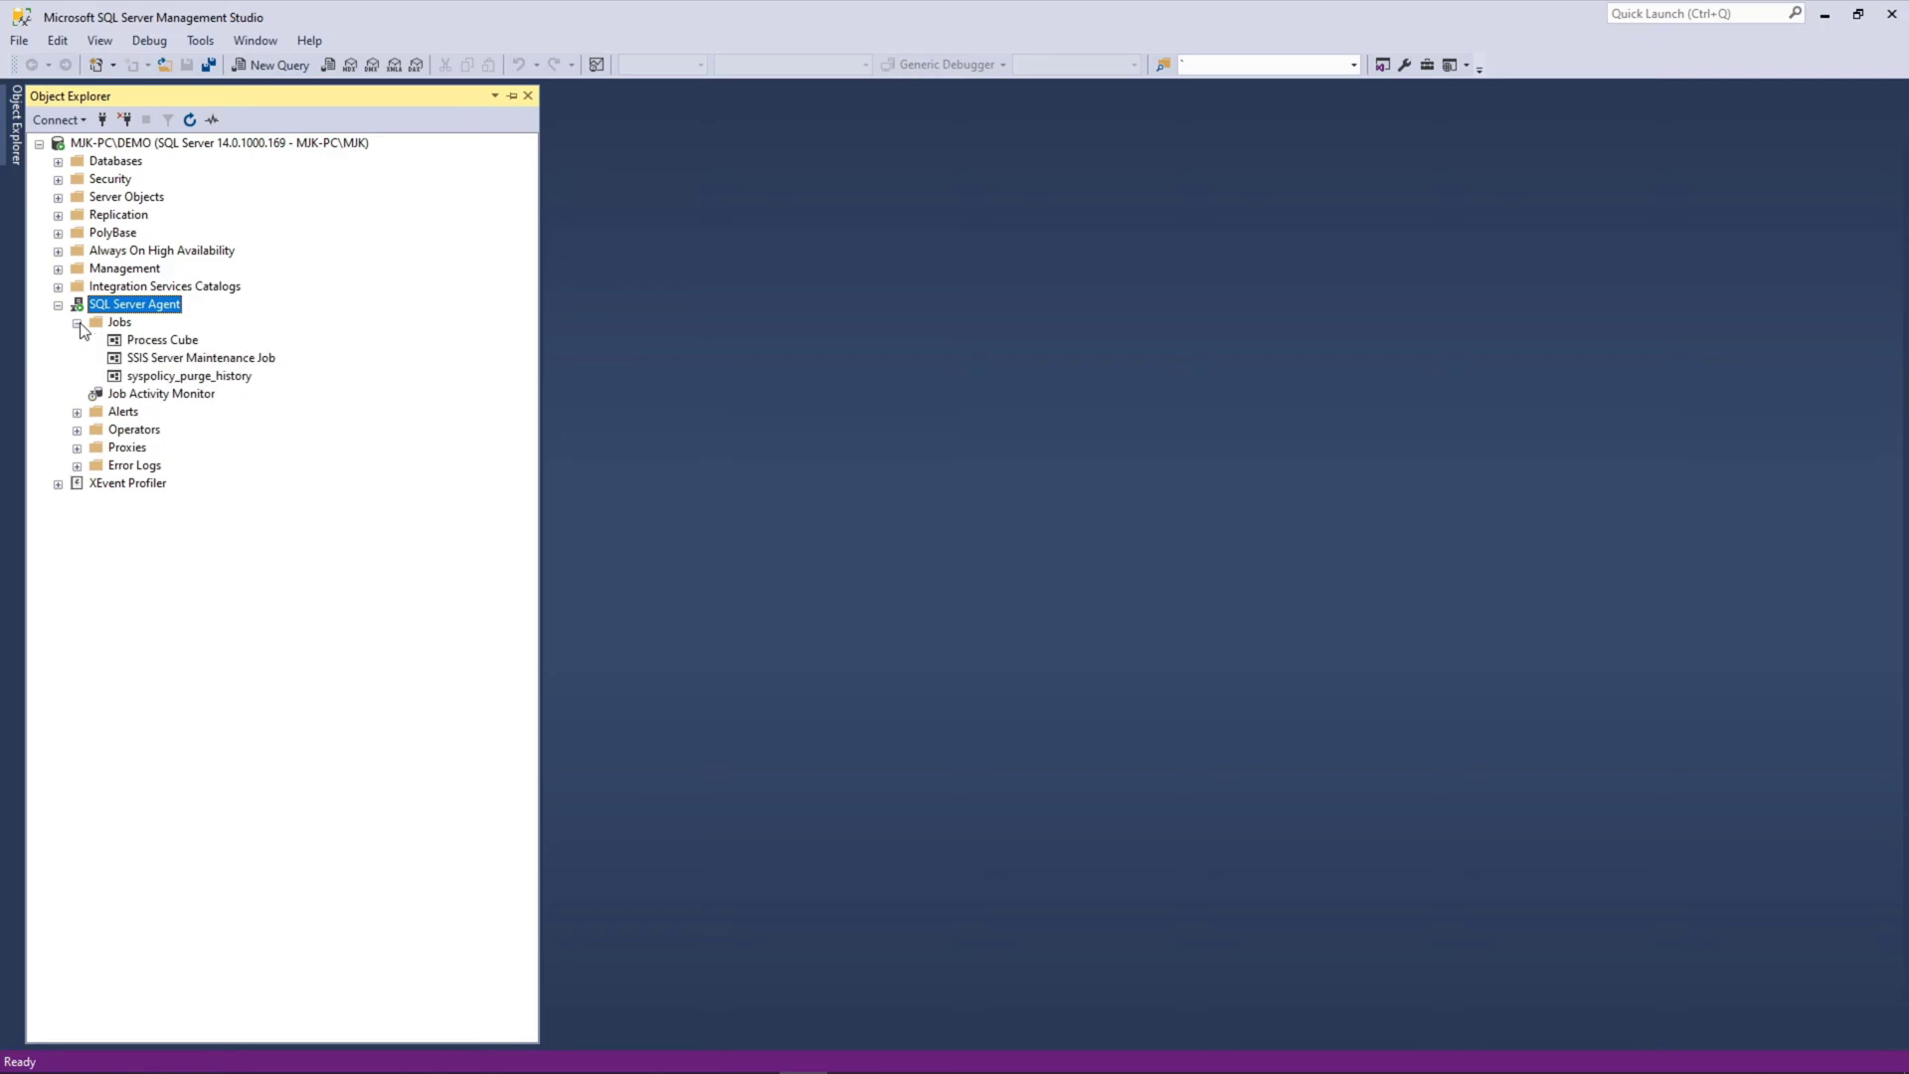
click(137, 340)
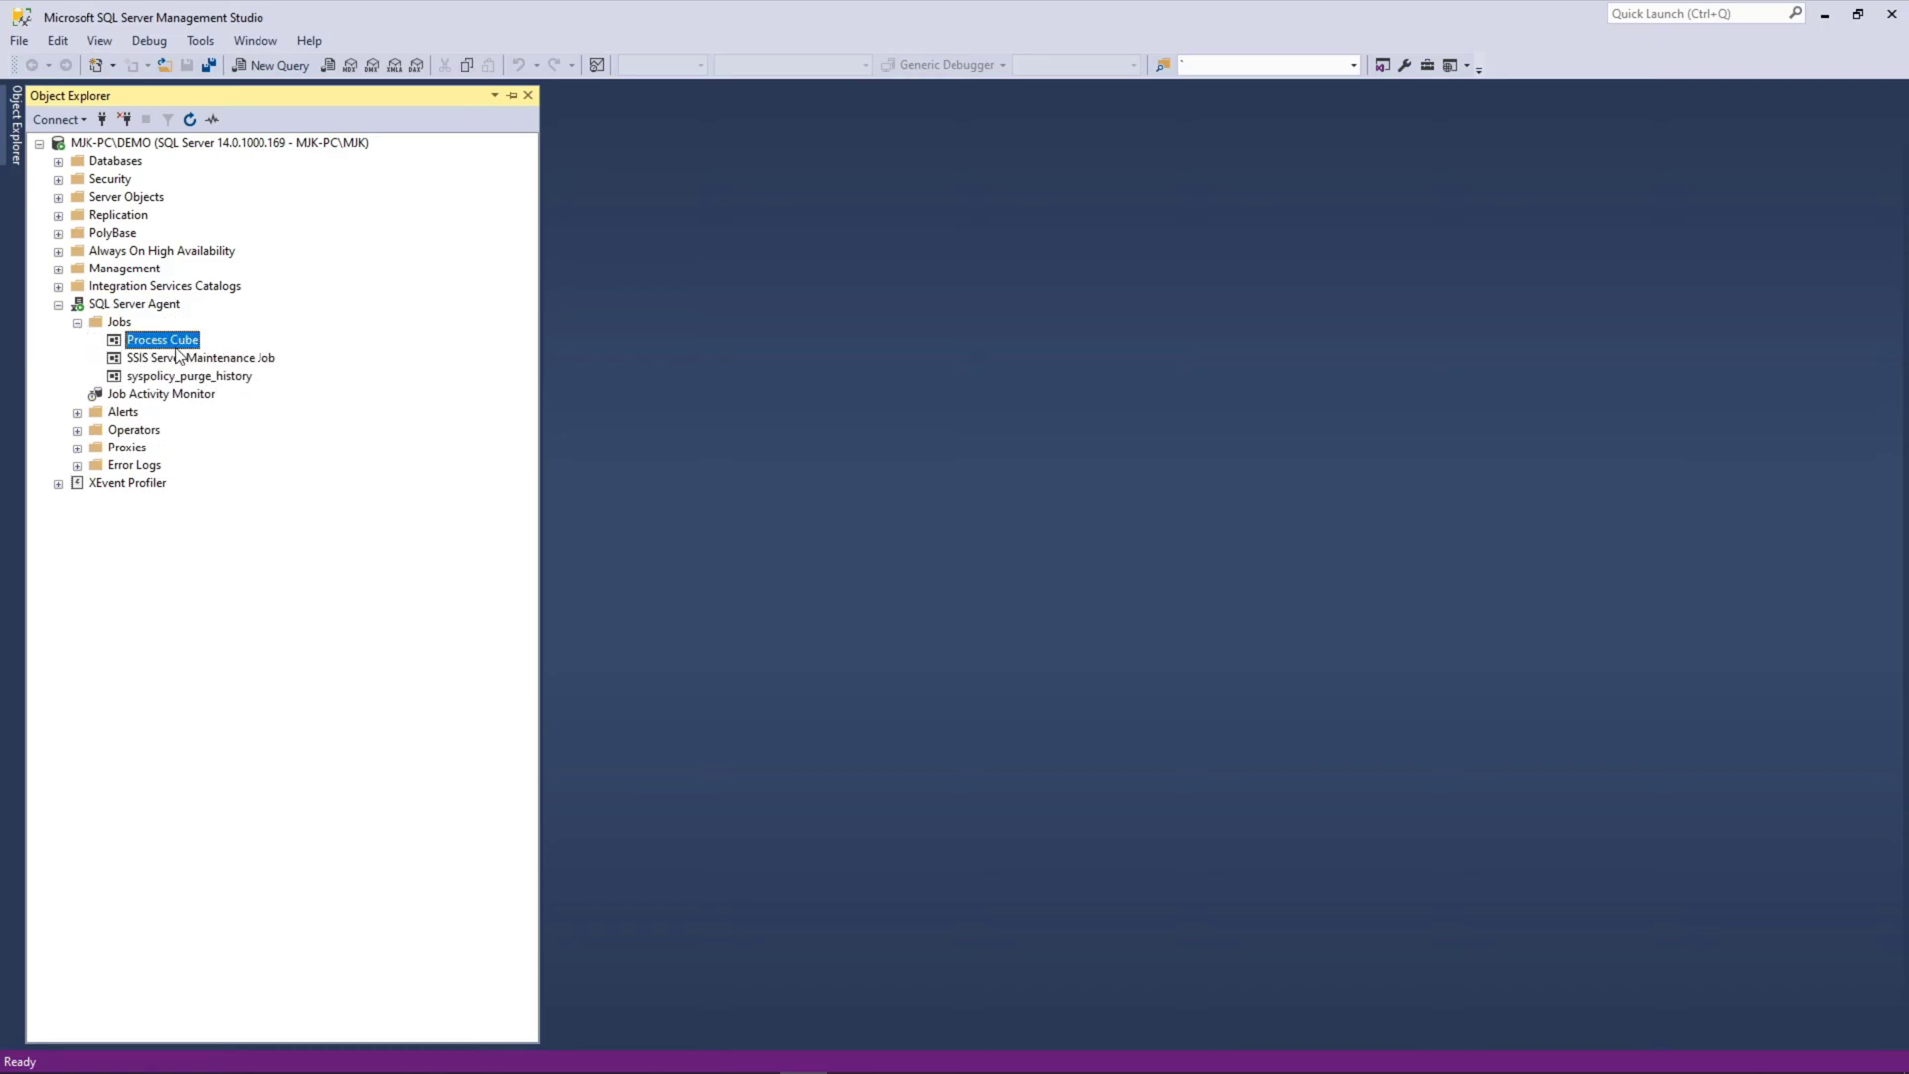
- Create a new Agent job named Process SSIS Package and go to its Steps page
right_click(125, 324)
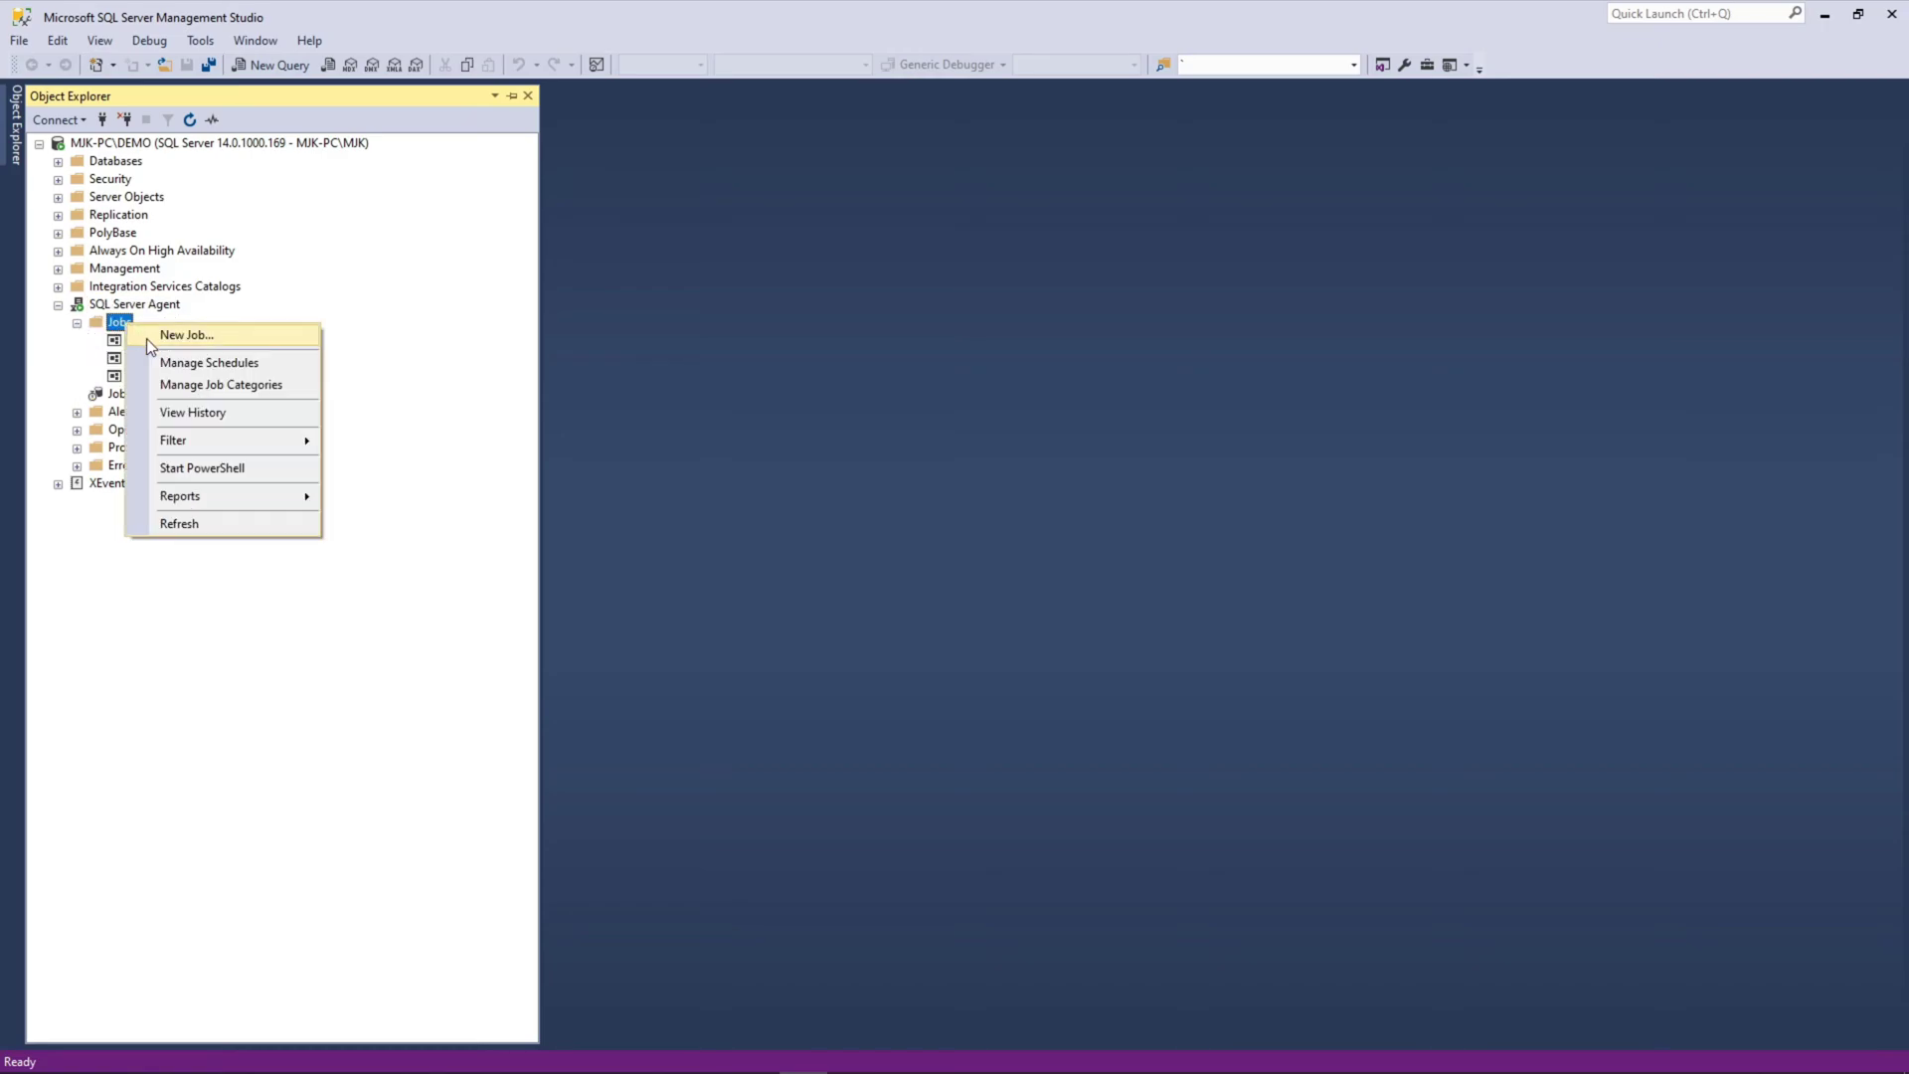
click(150, 337)
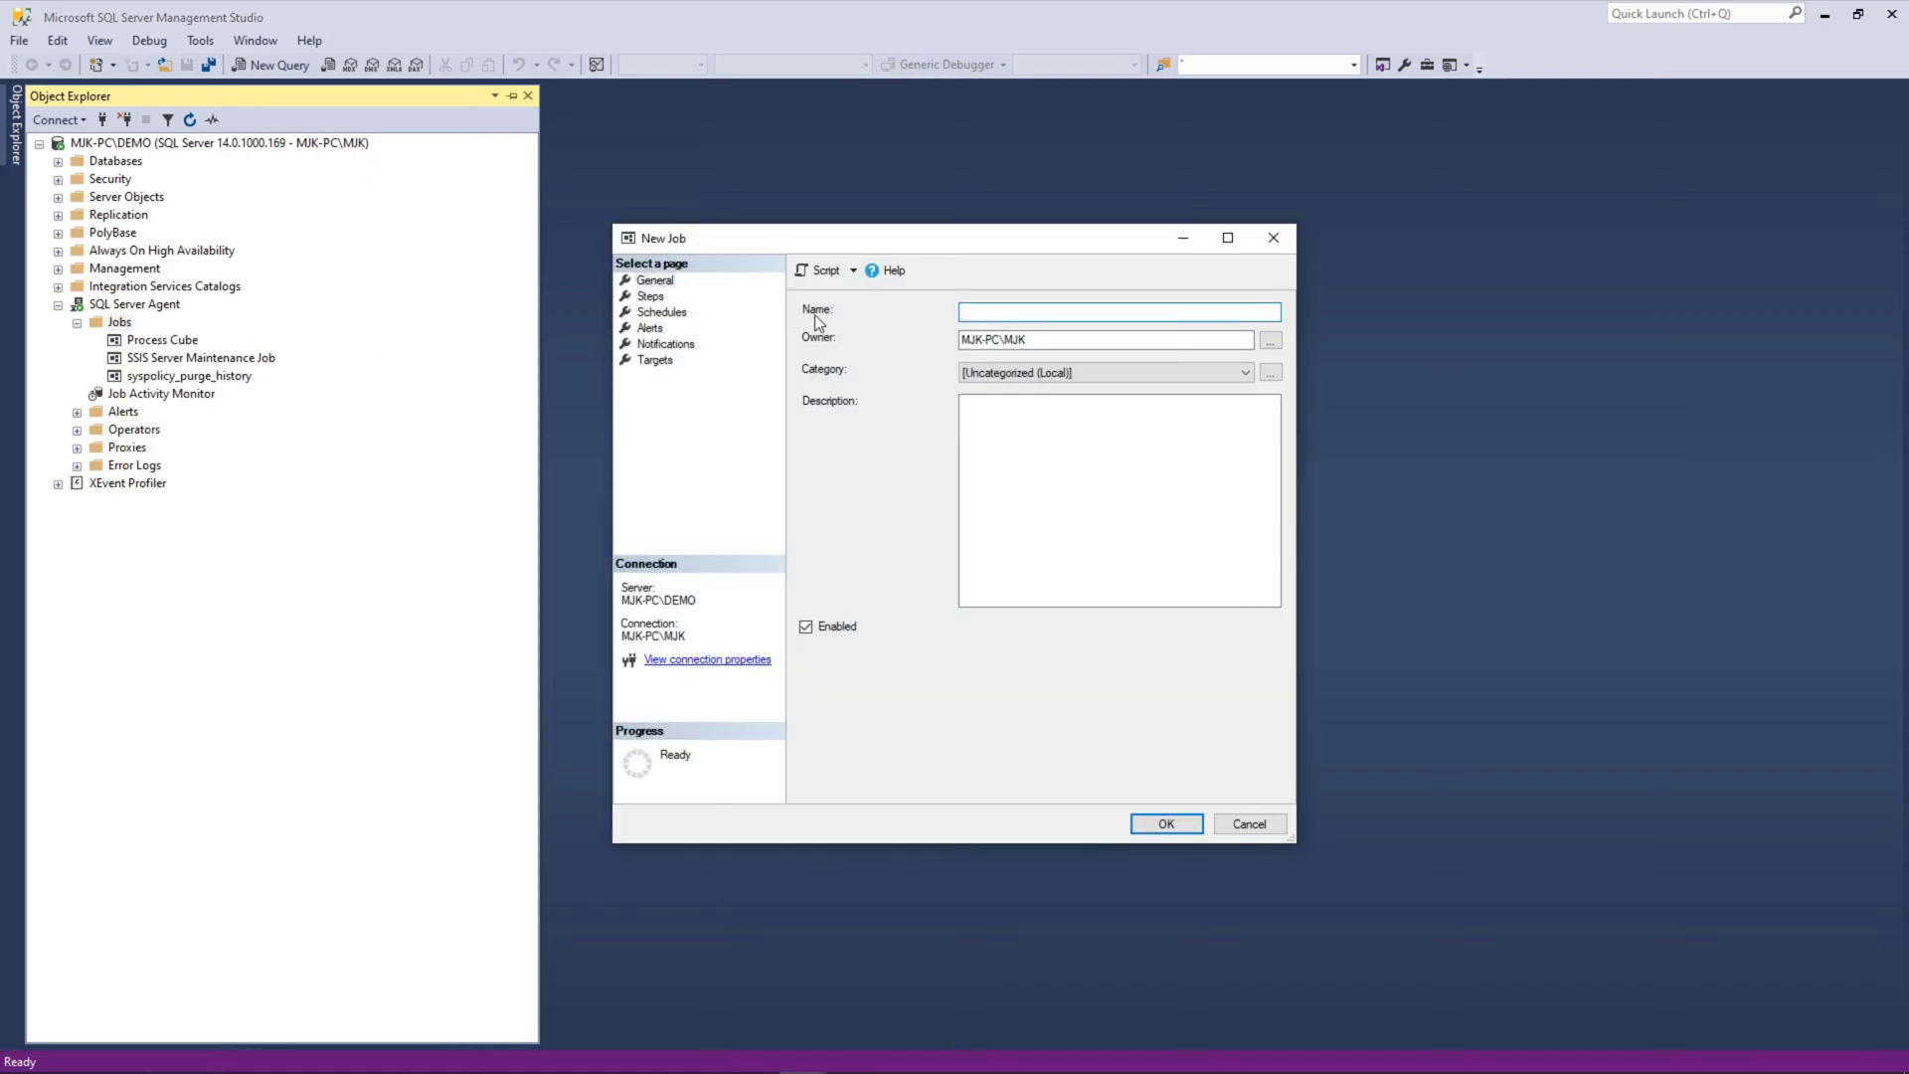
text(Pro)
text(kage)
click(650, 298)
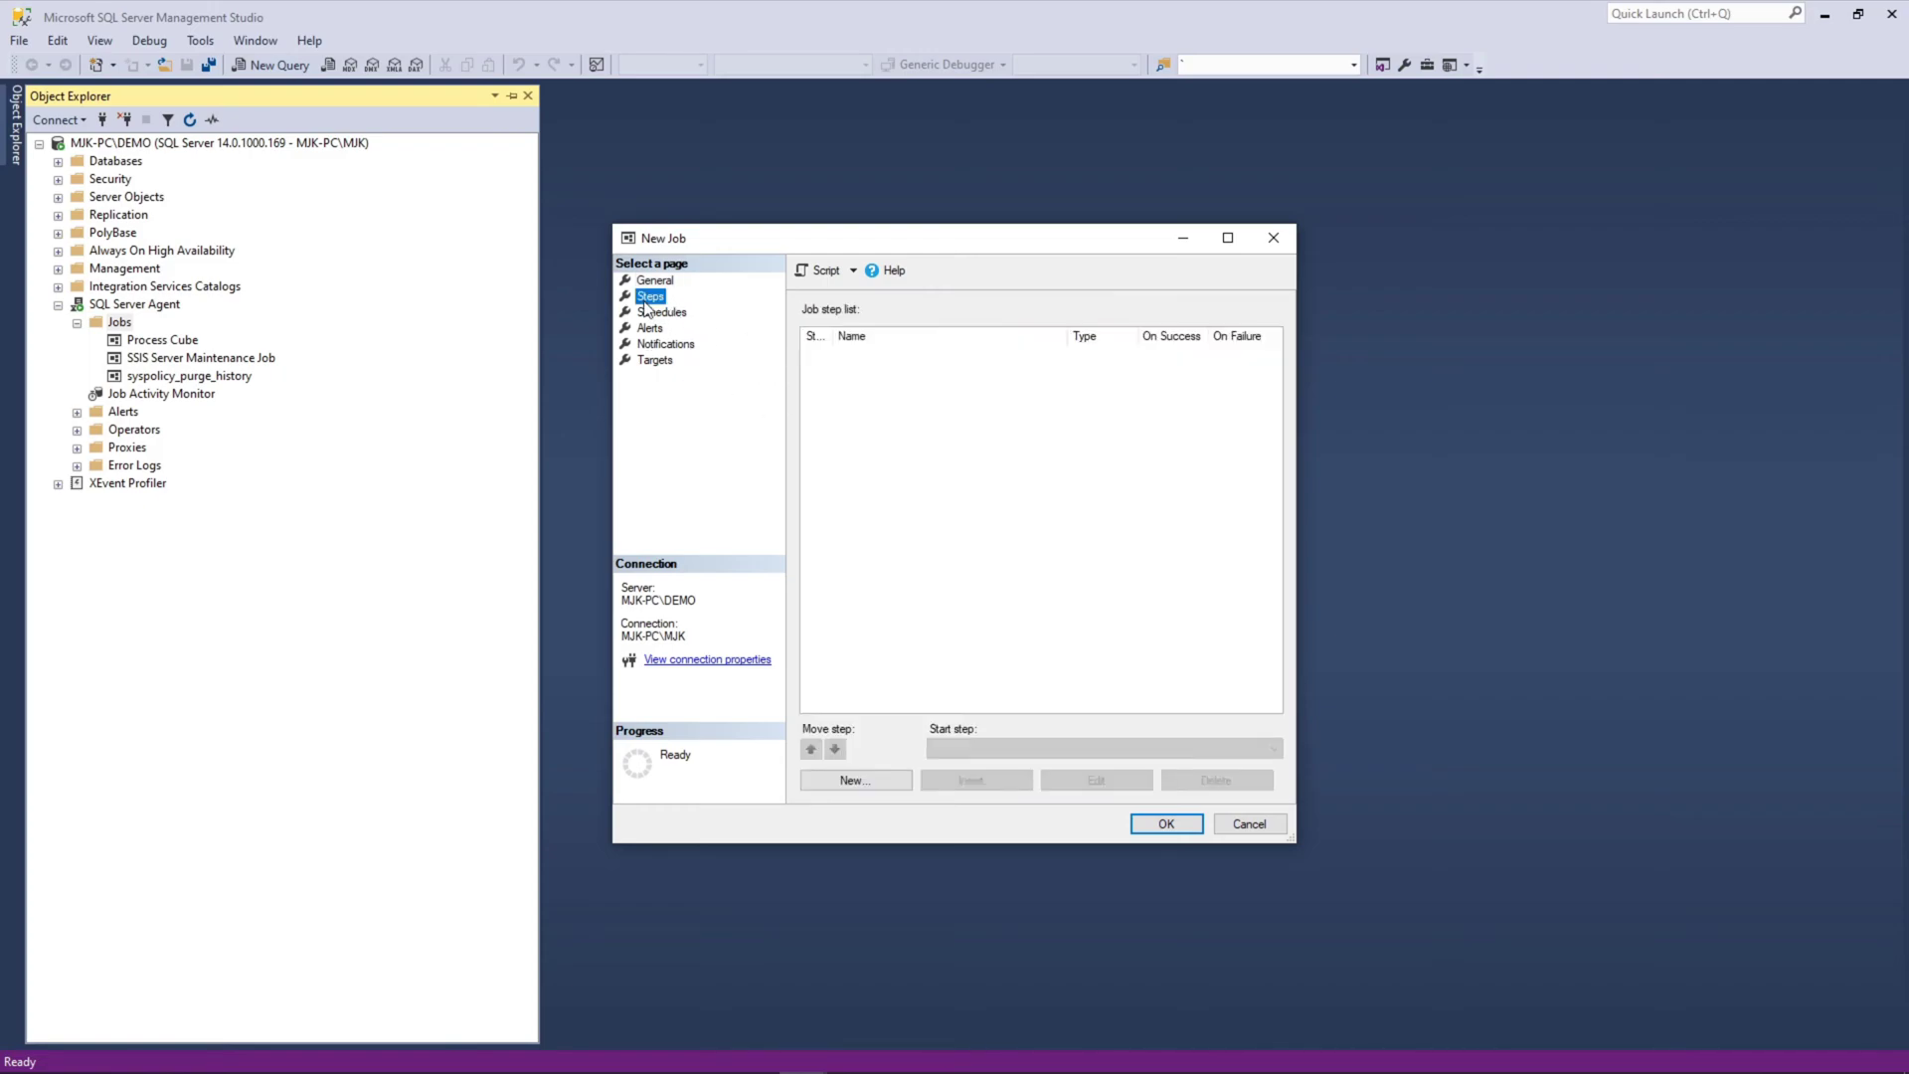
- Add step Run Demo Package: SSIS package type, SQL Server Agent Service Account, SSIS Catalog source
click(866, 774)
text(Run Demo)
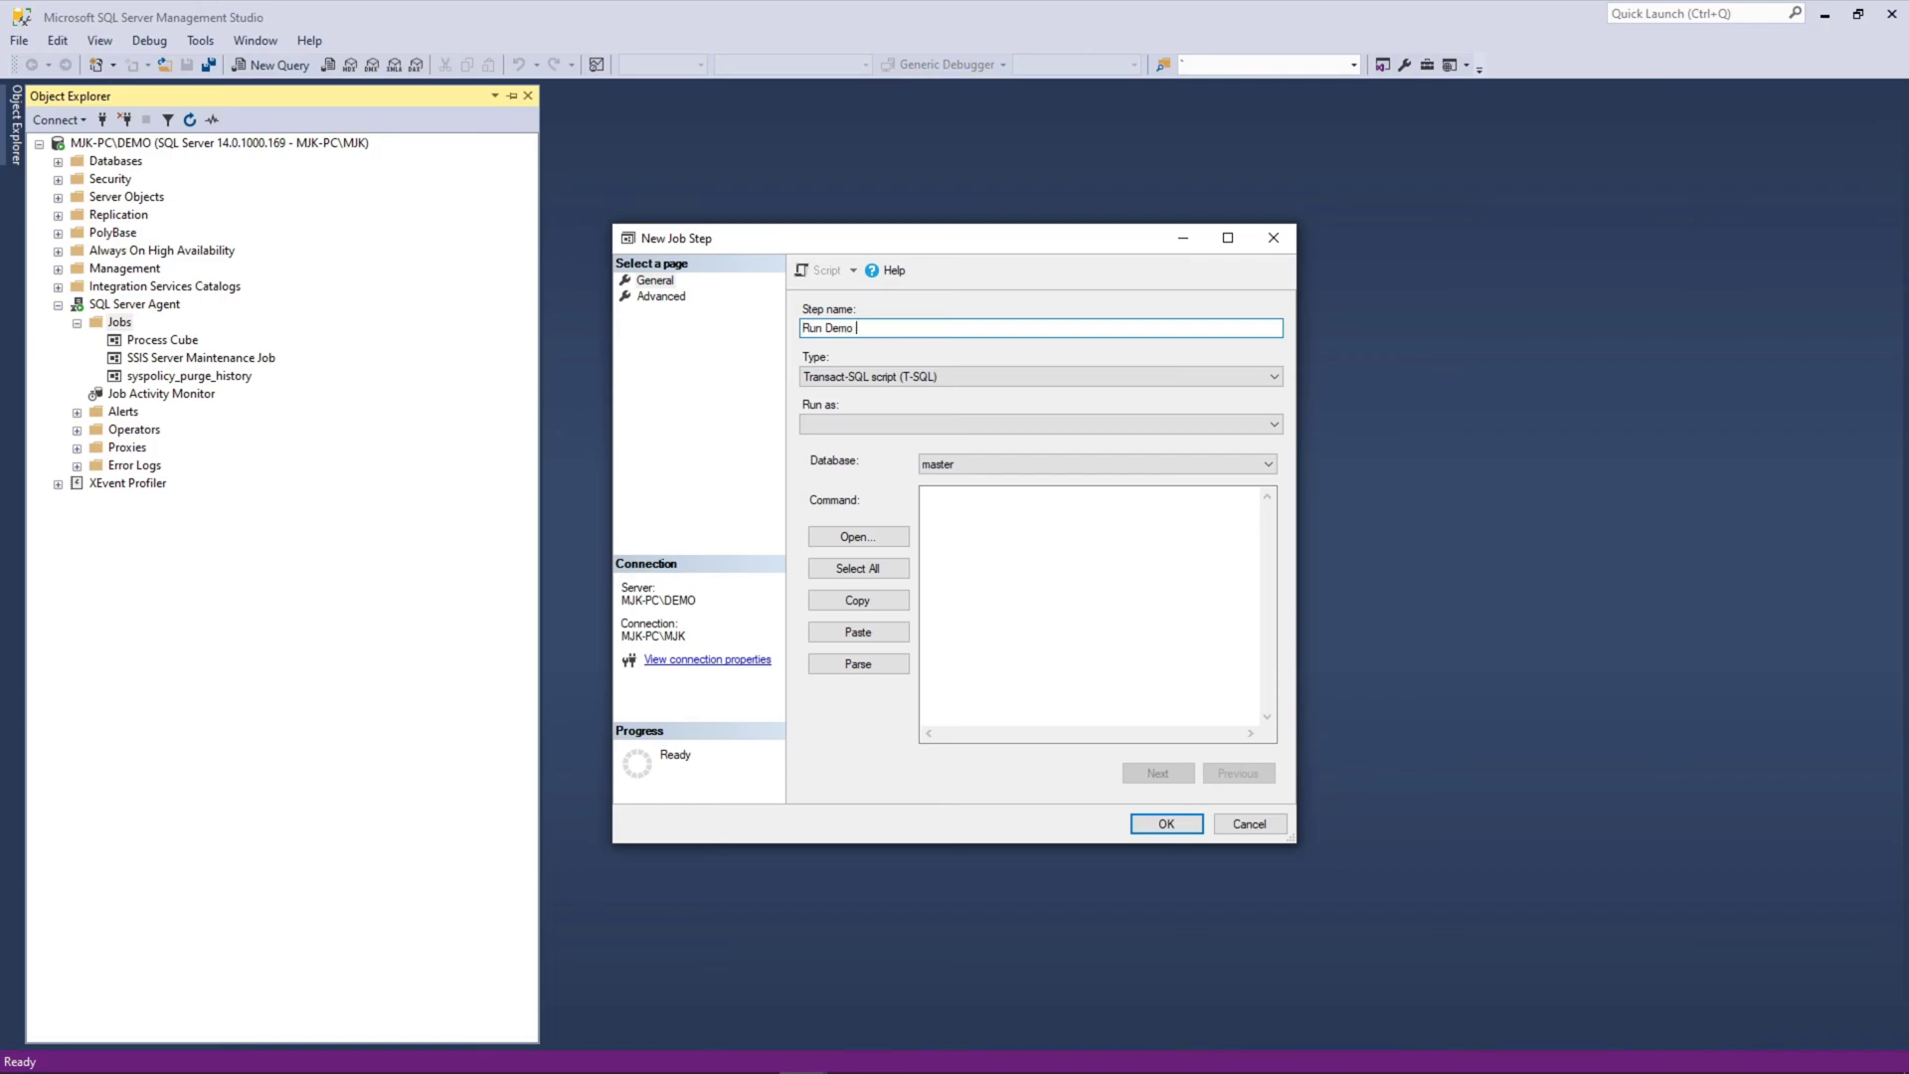
text(Package)
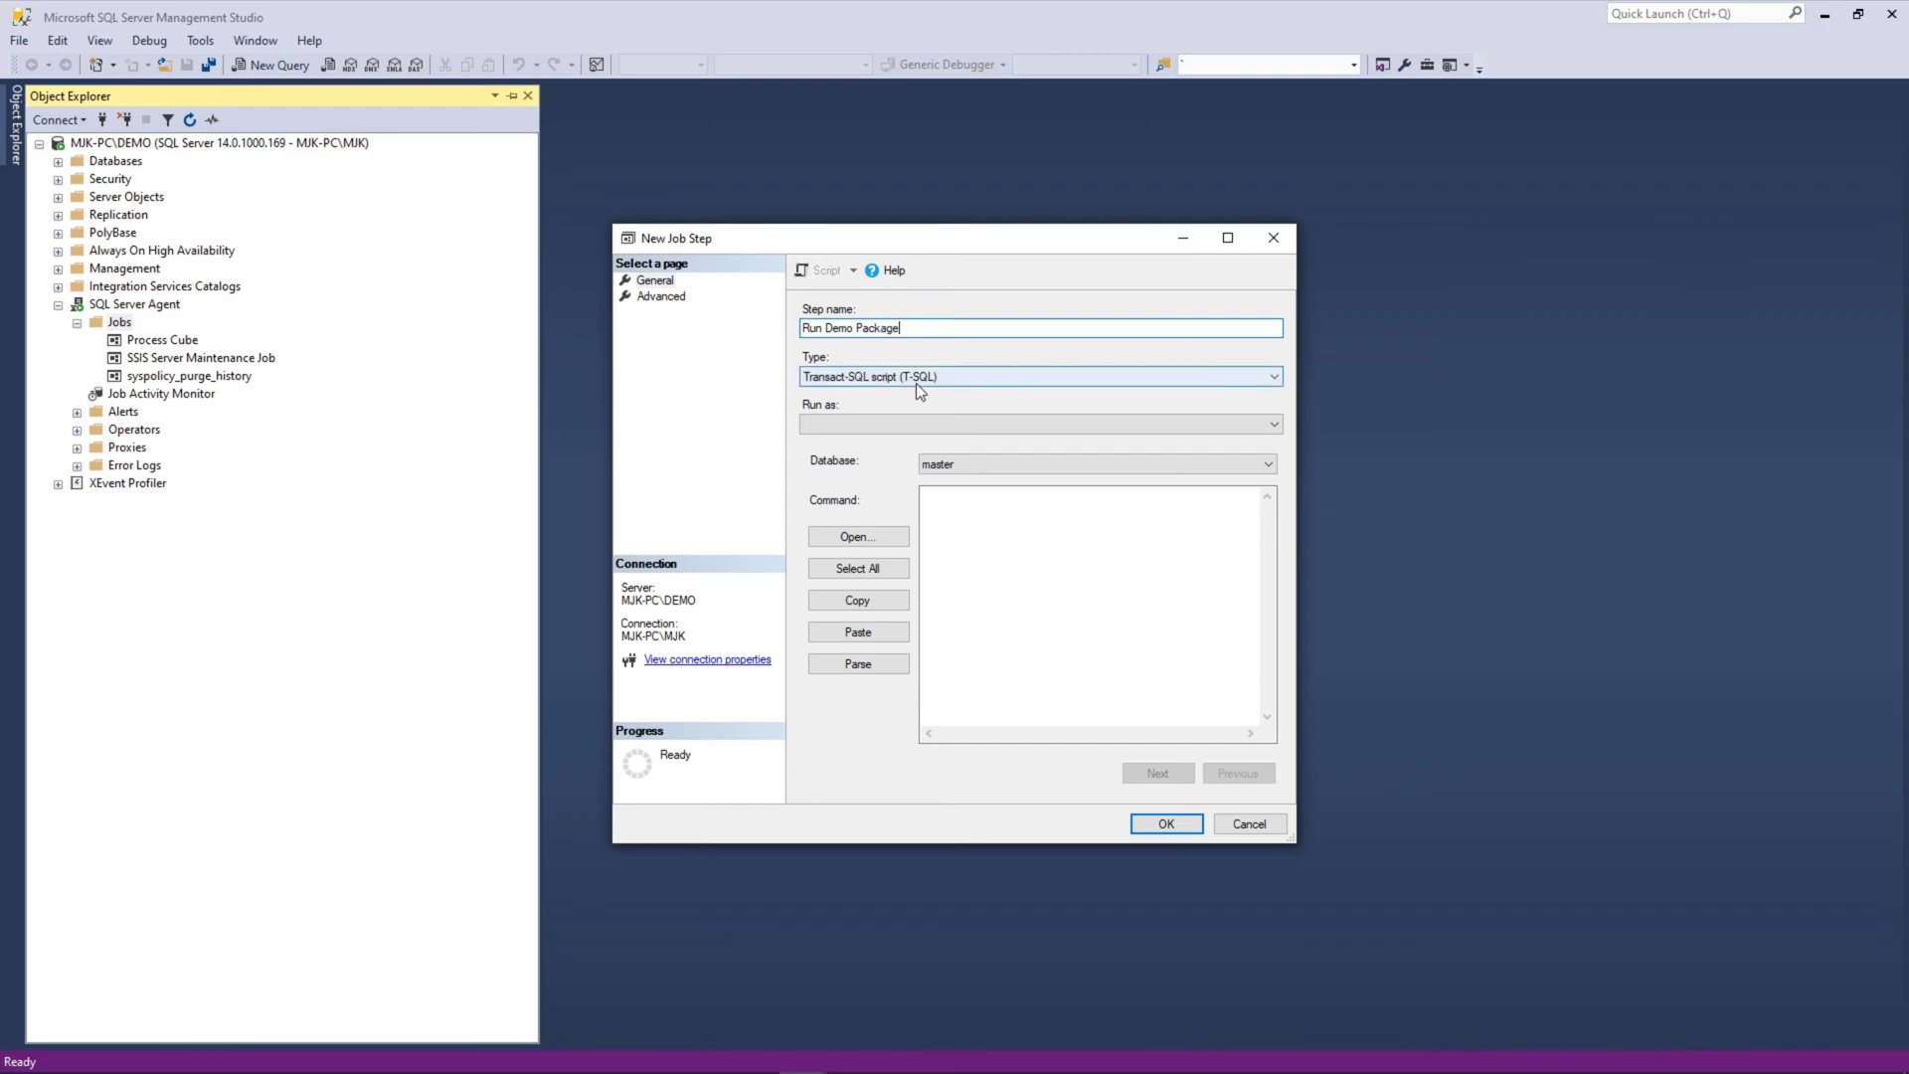
click(973, 378)
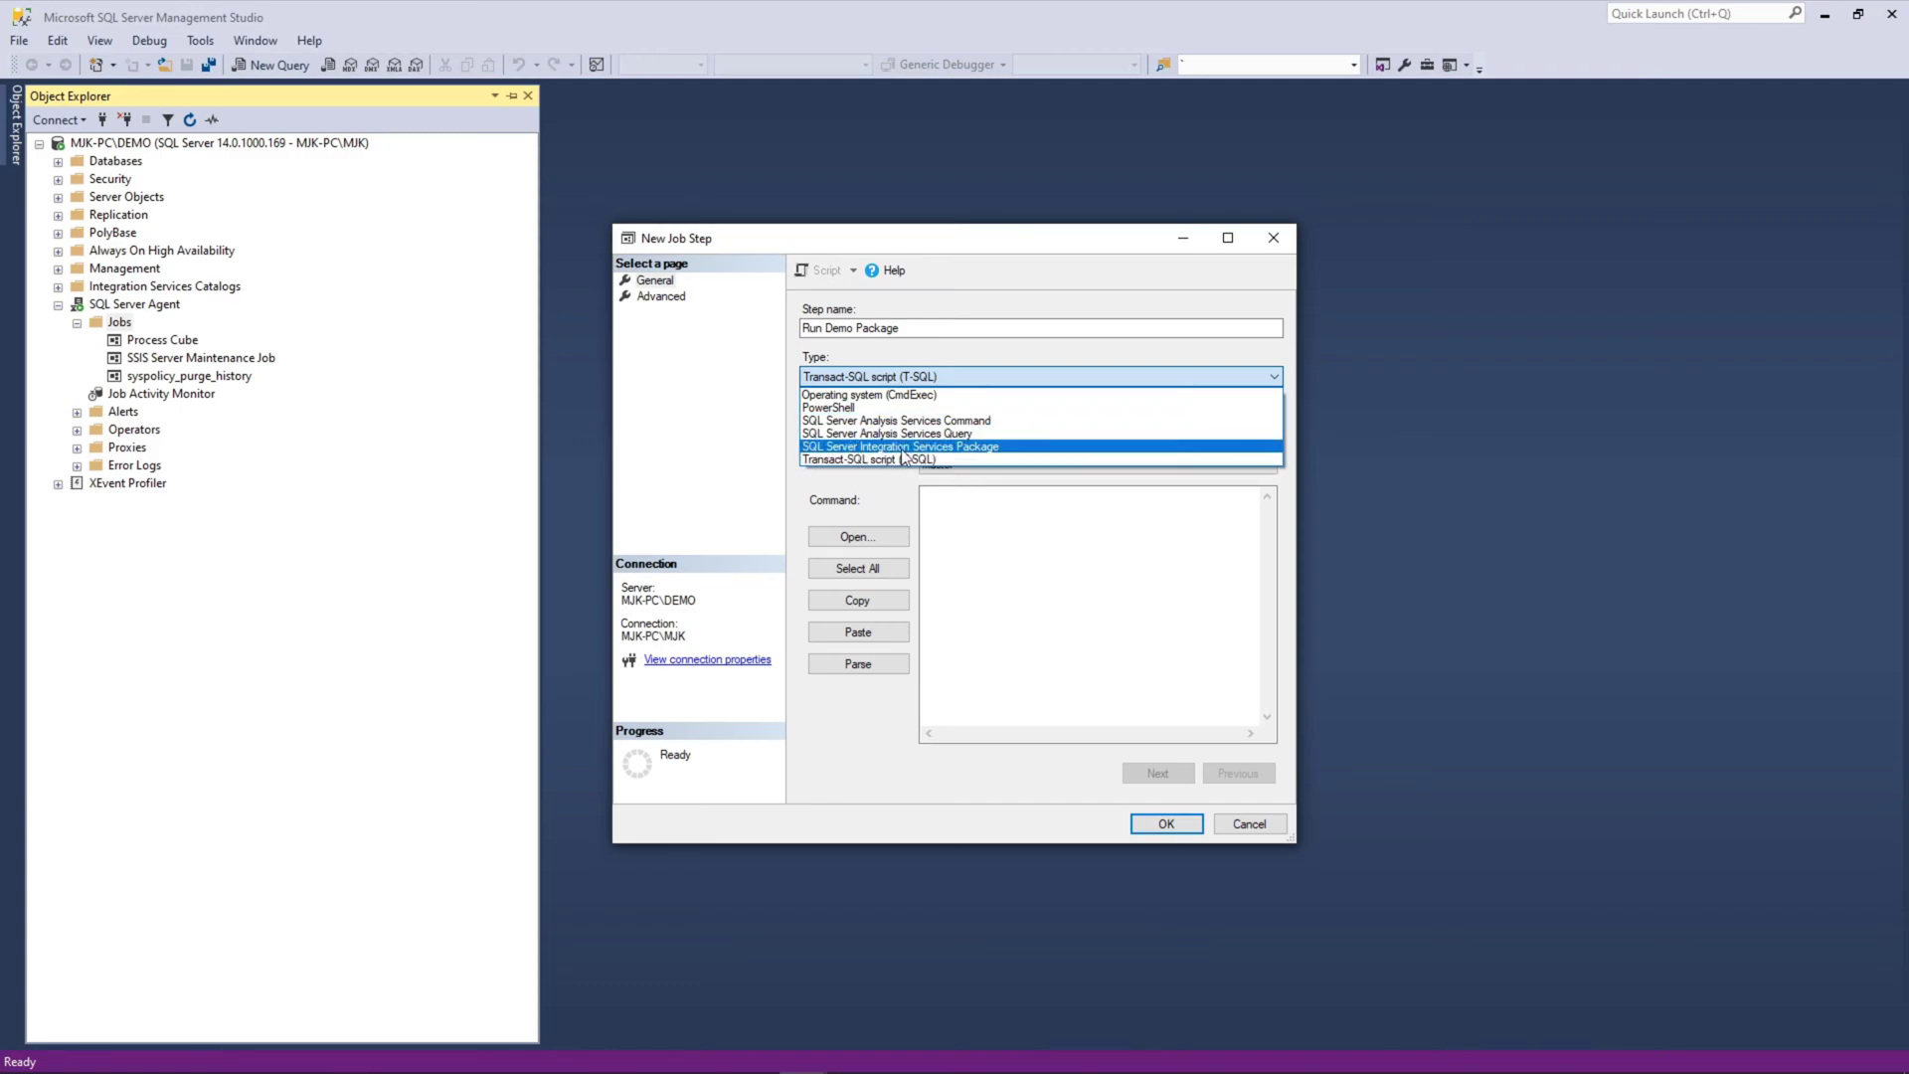
click(965, 448)
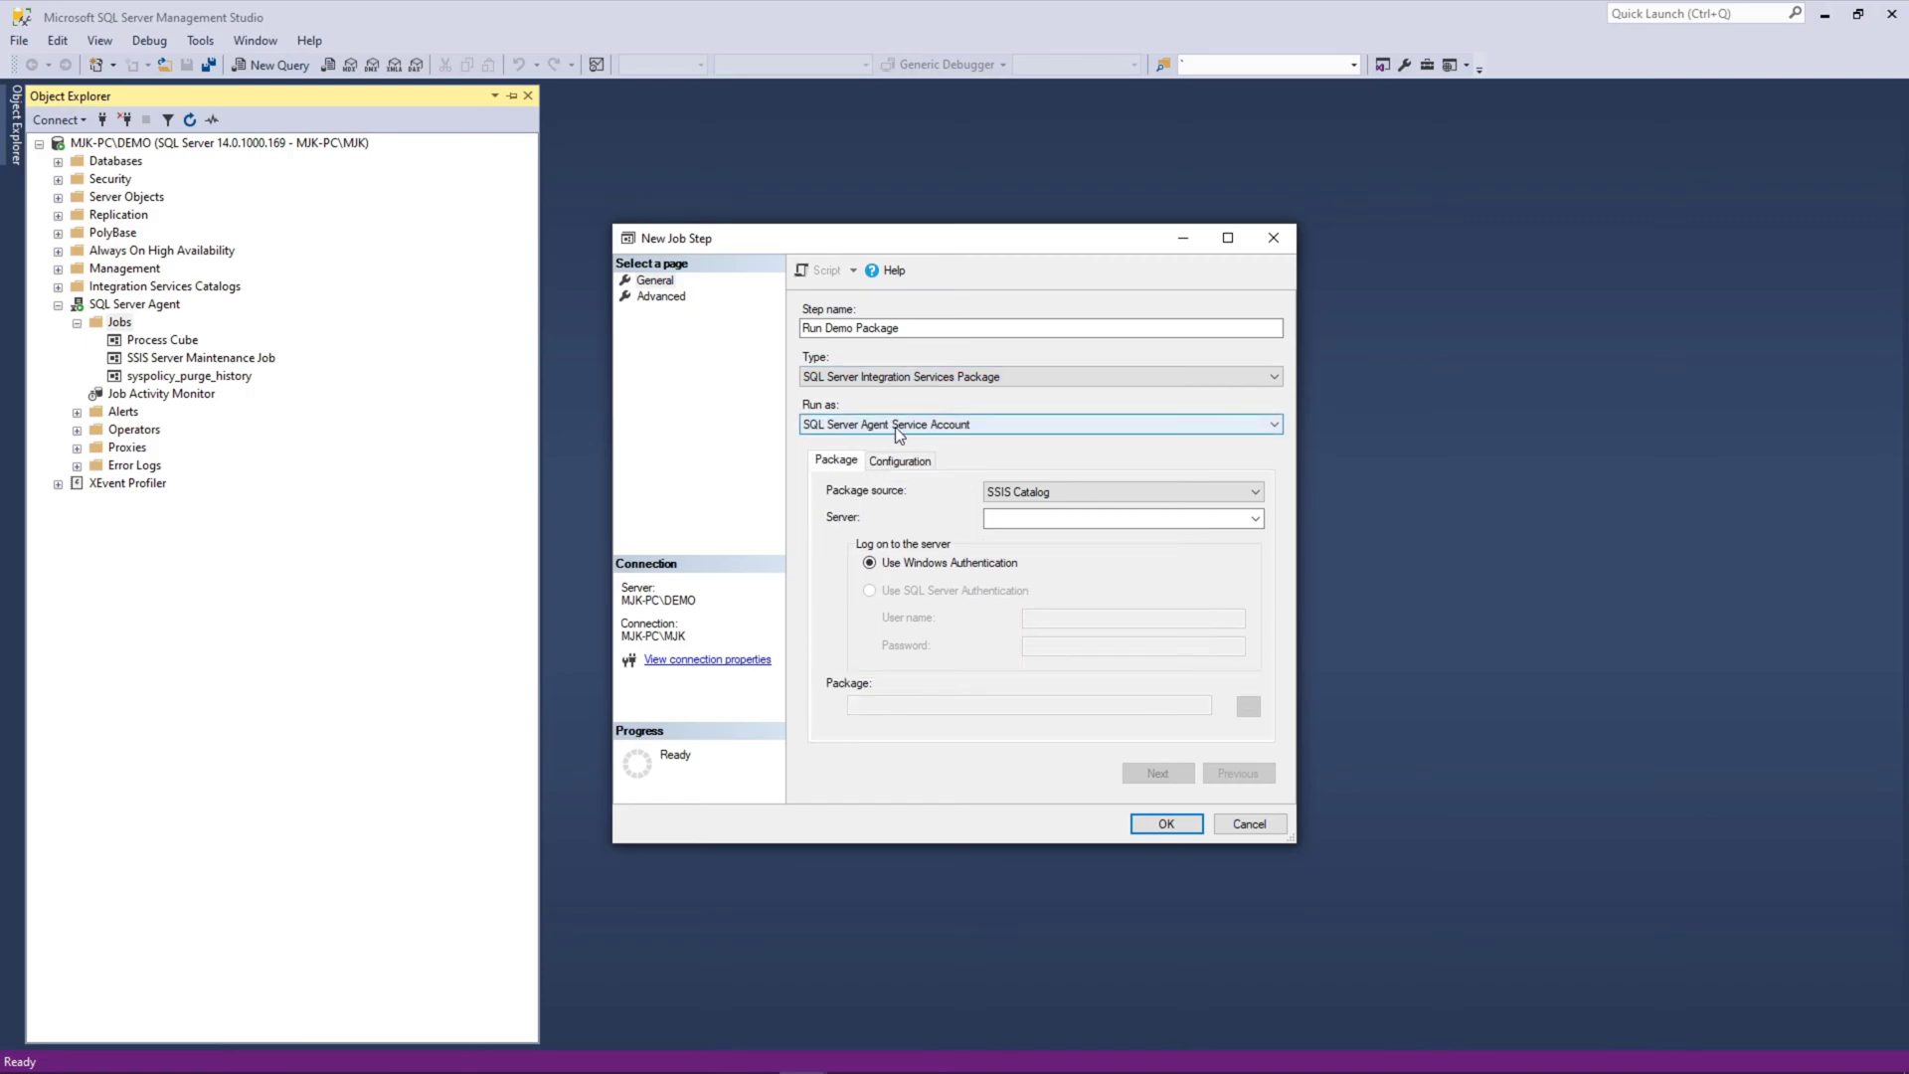
click(892, 426)
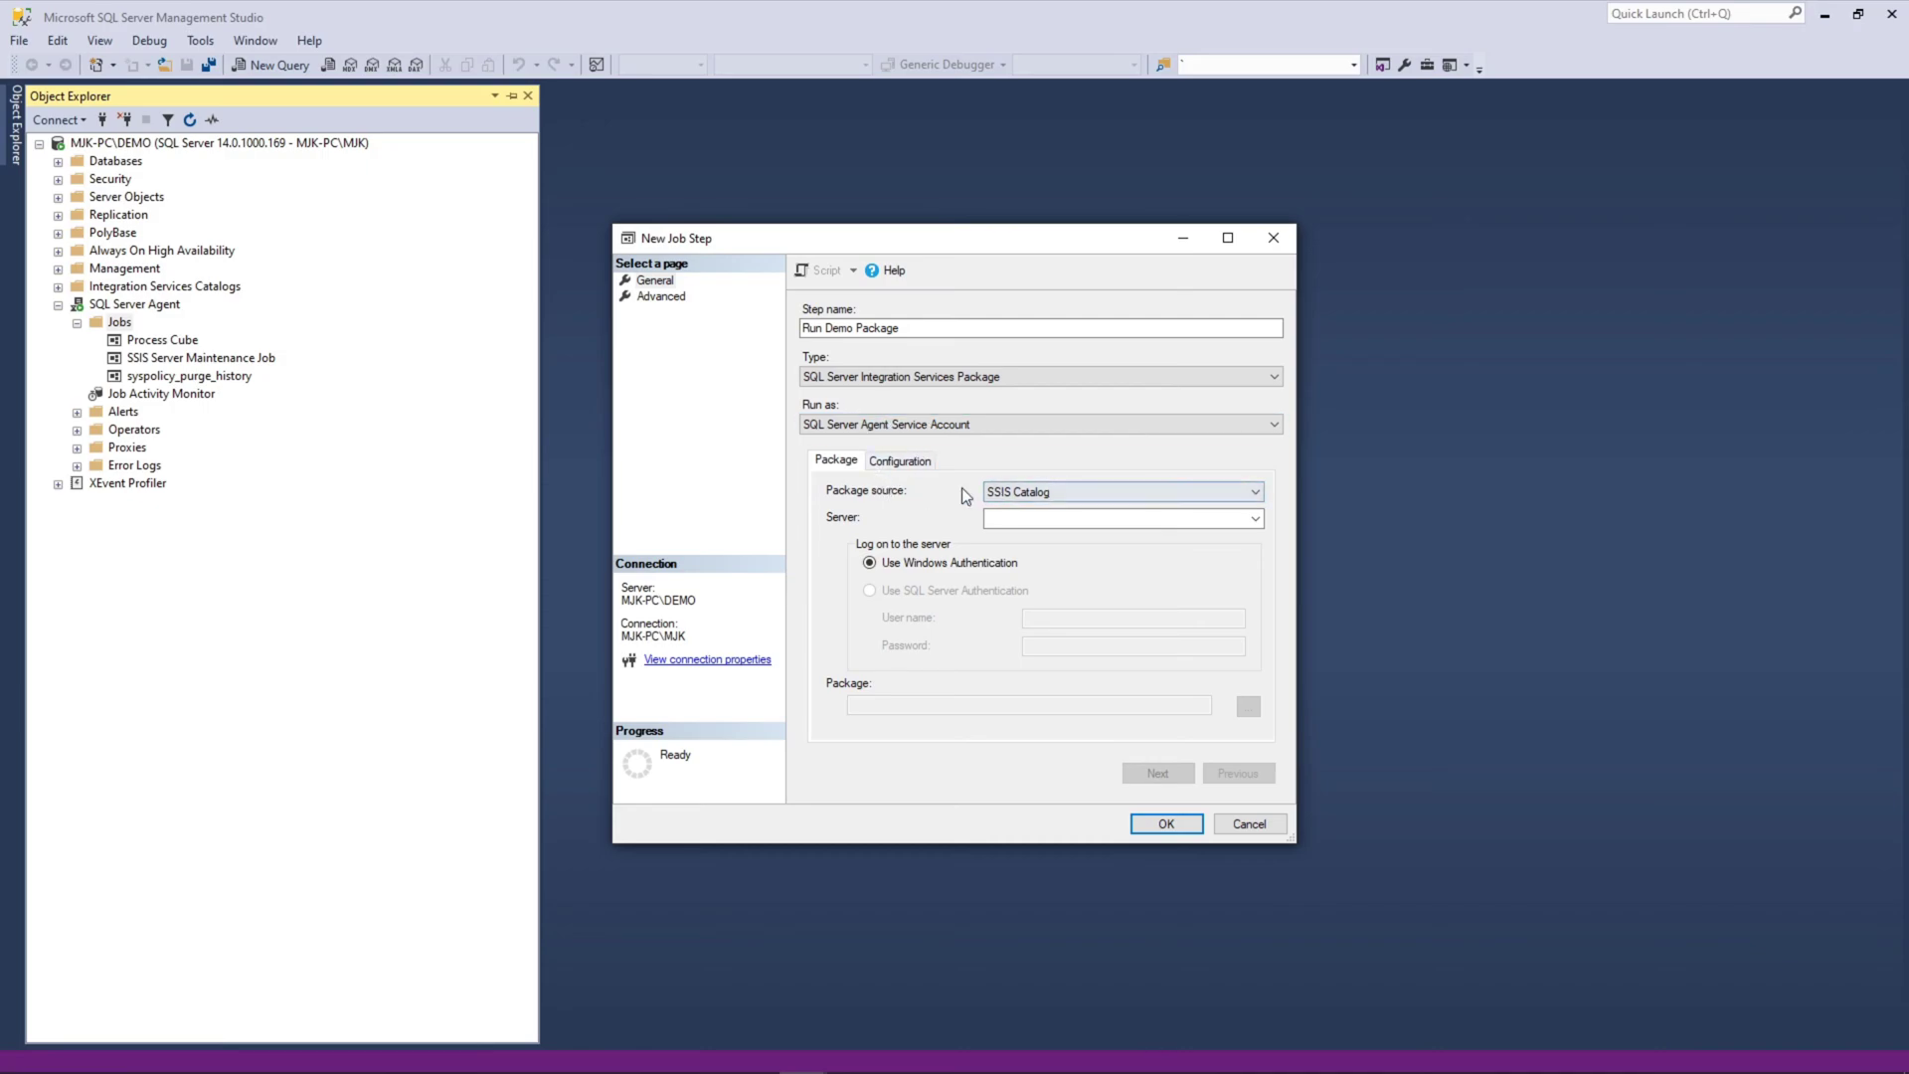
click(1087, 497)
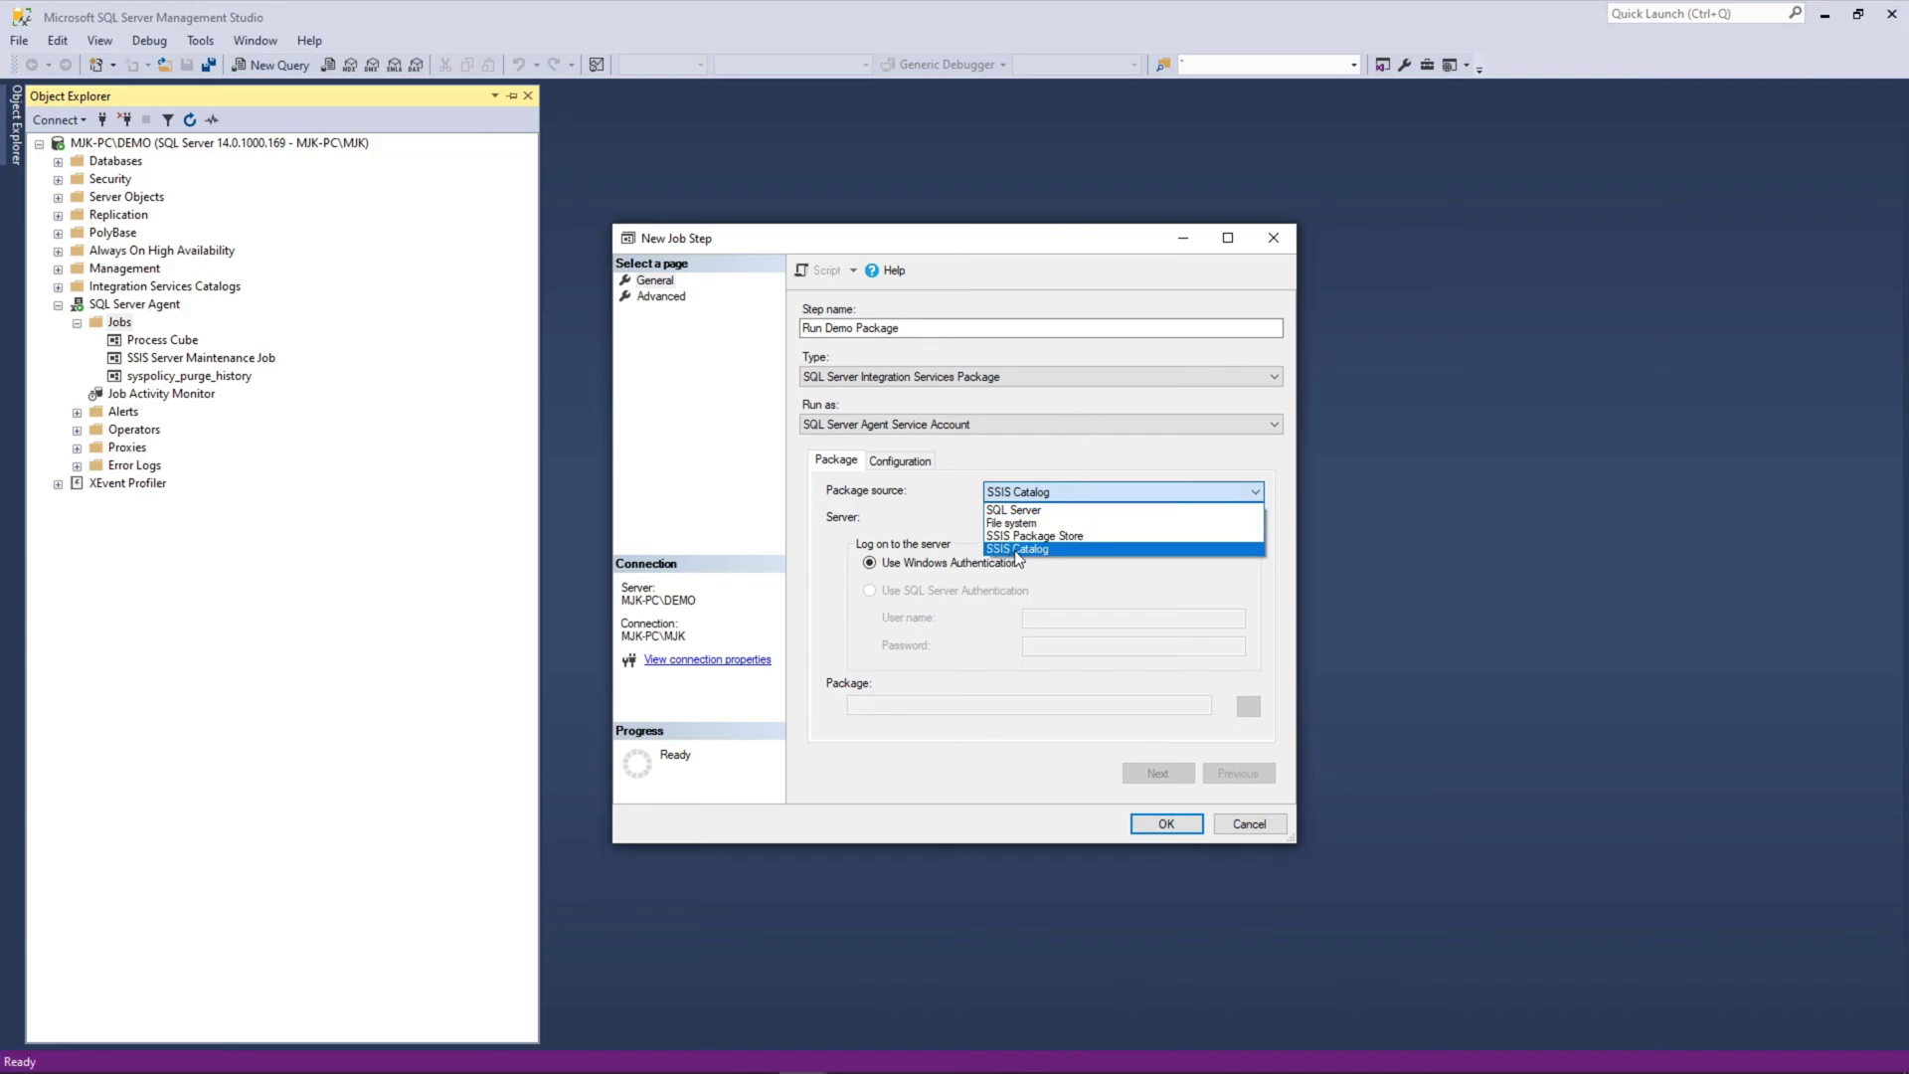
- Point the step at DemoPackage.dtsx on the DEMO server's catalog and save it to the job
click(1020, 551)
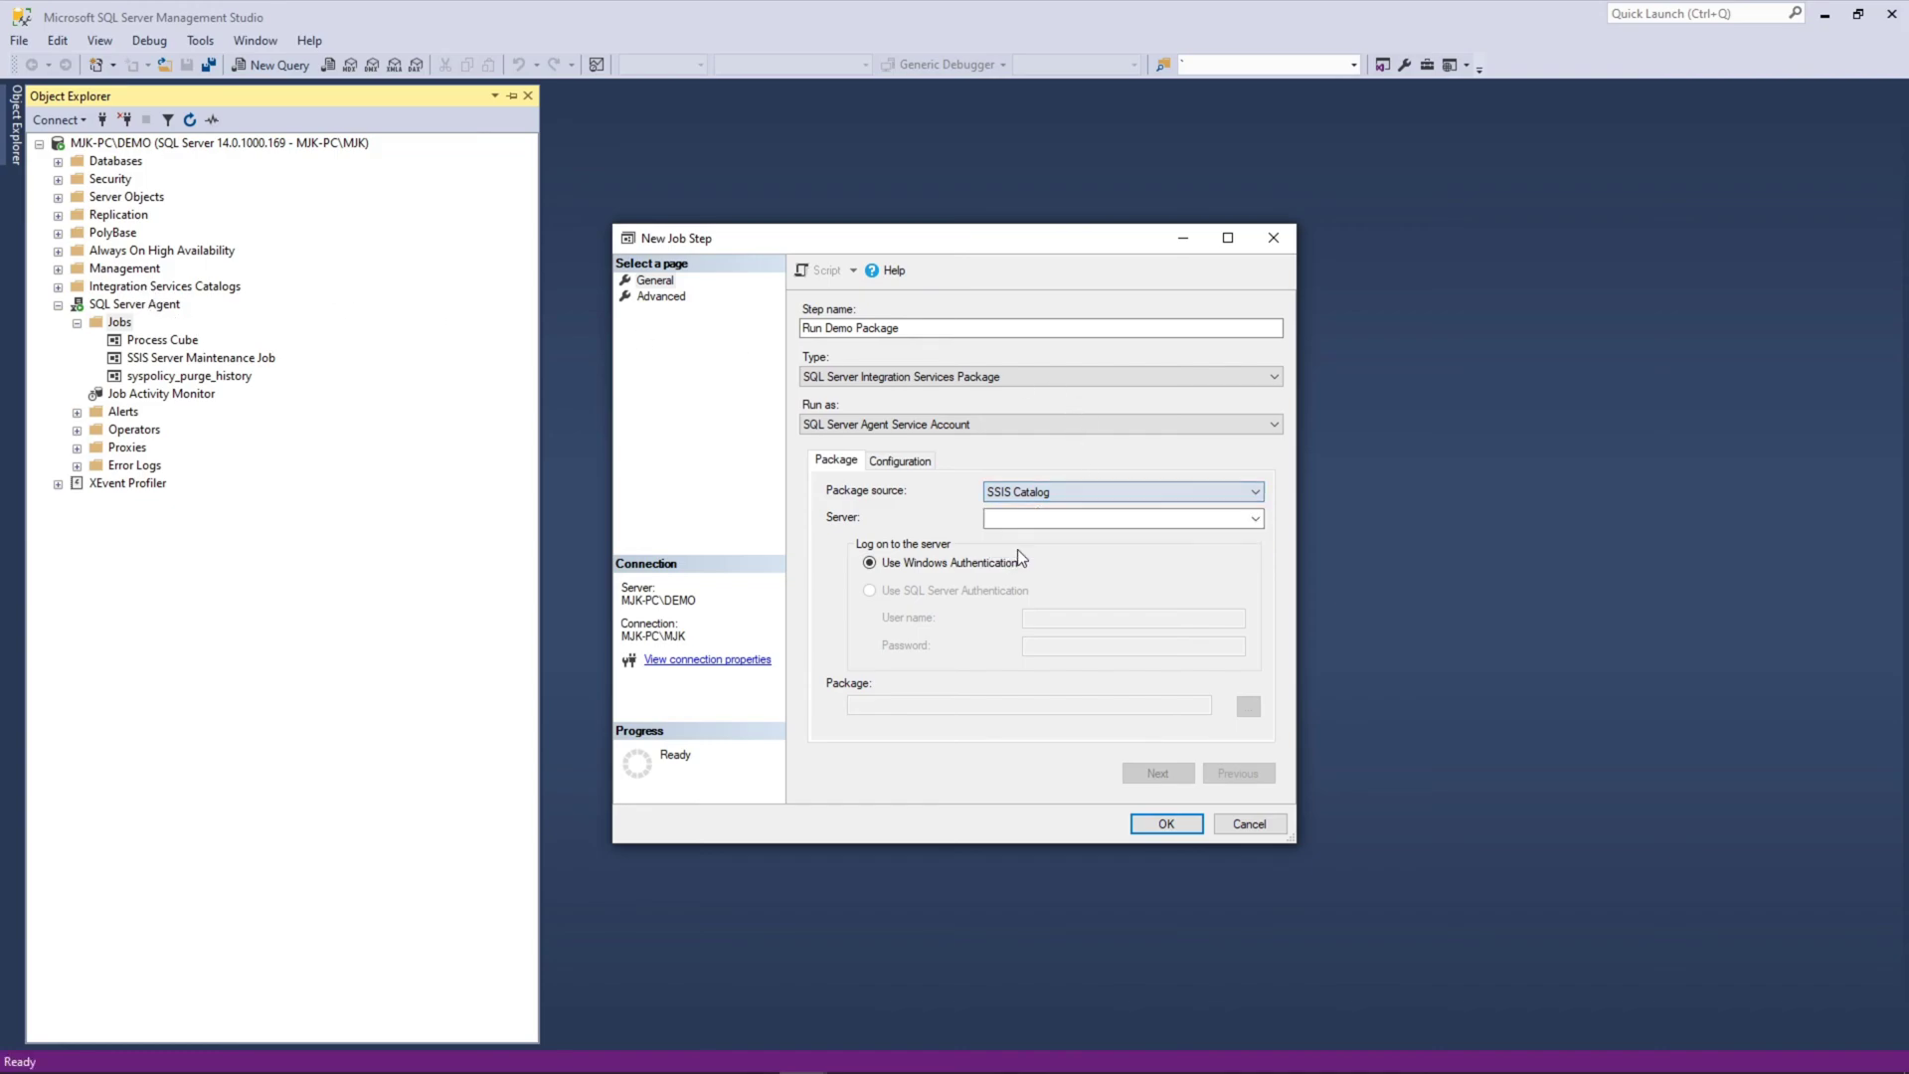
click(1252, 520)
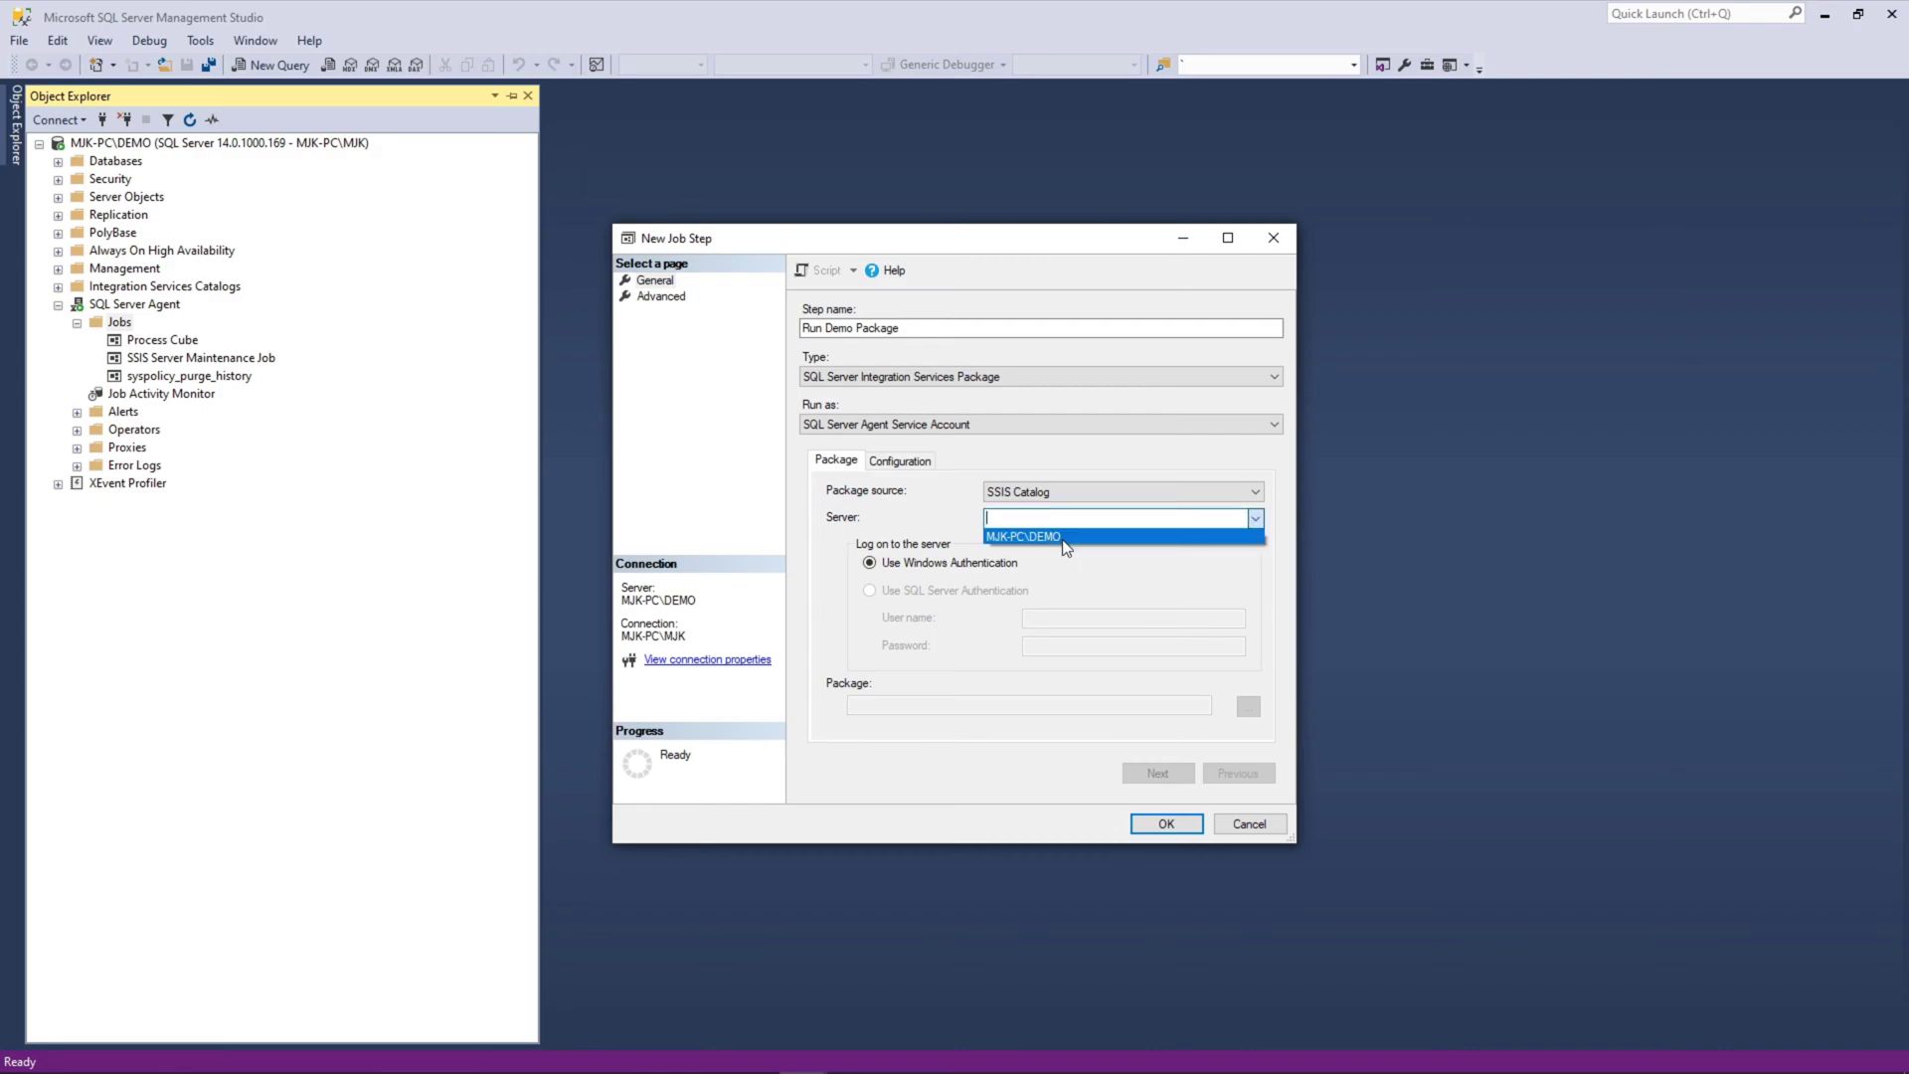
click(1064, 539)
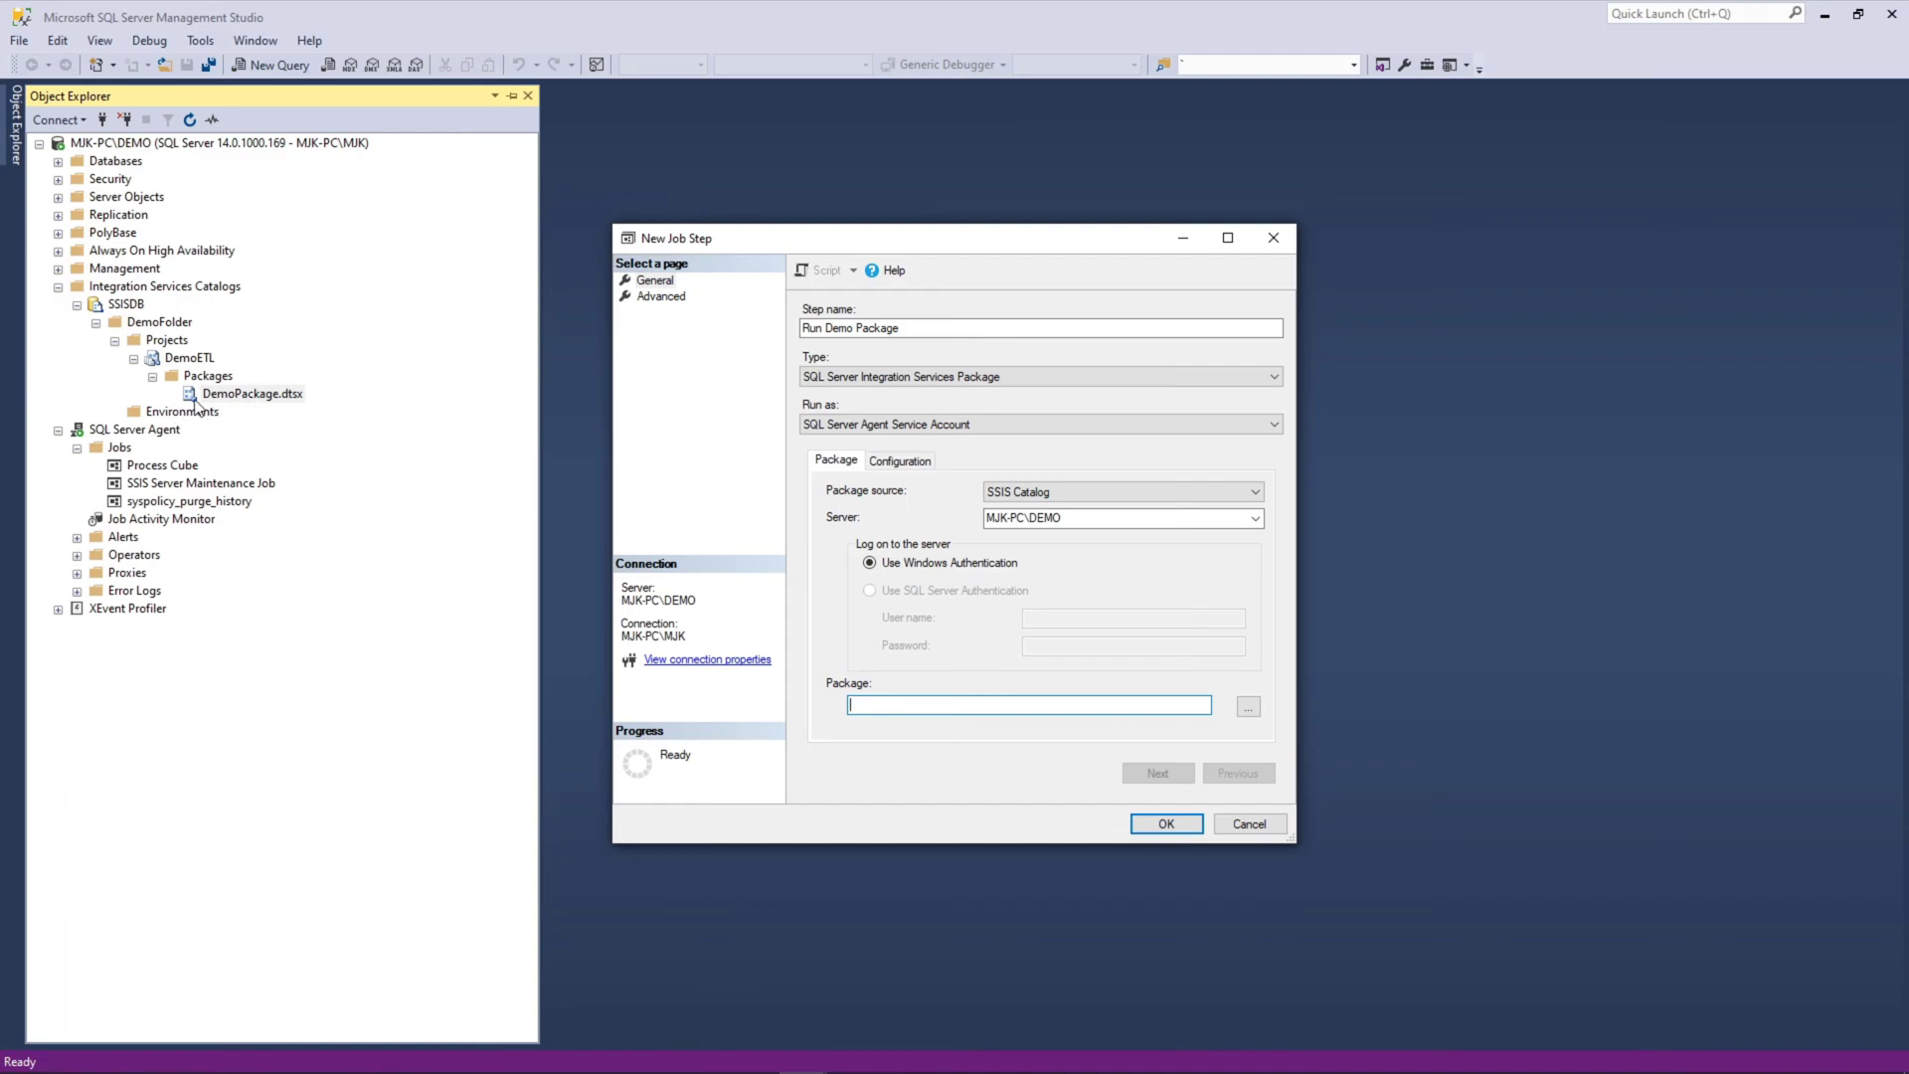
click(1247, 710)
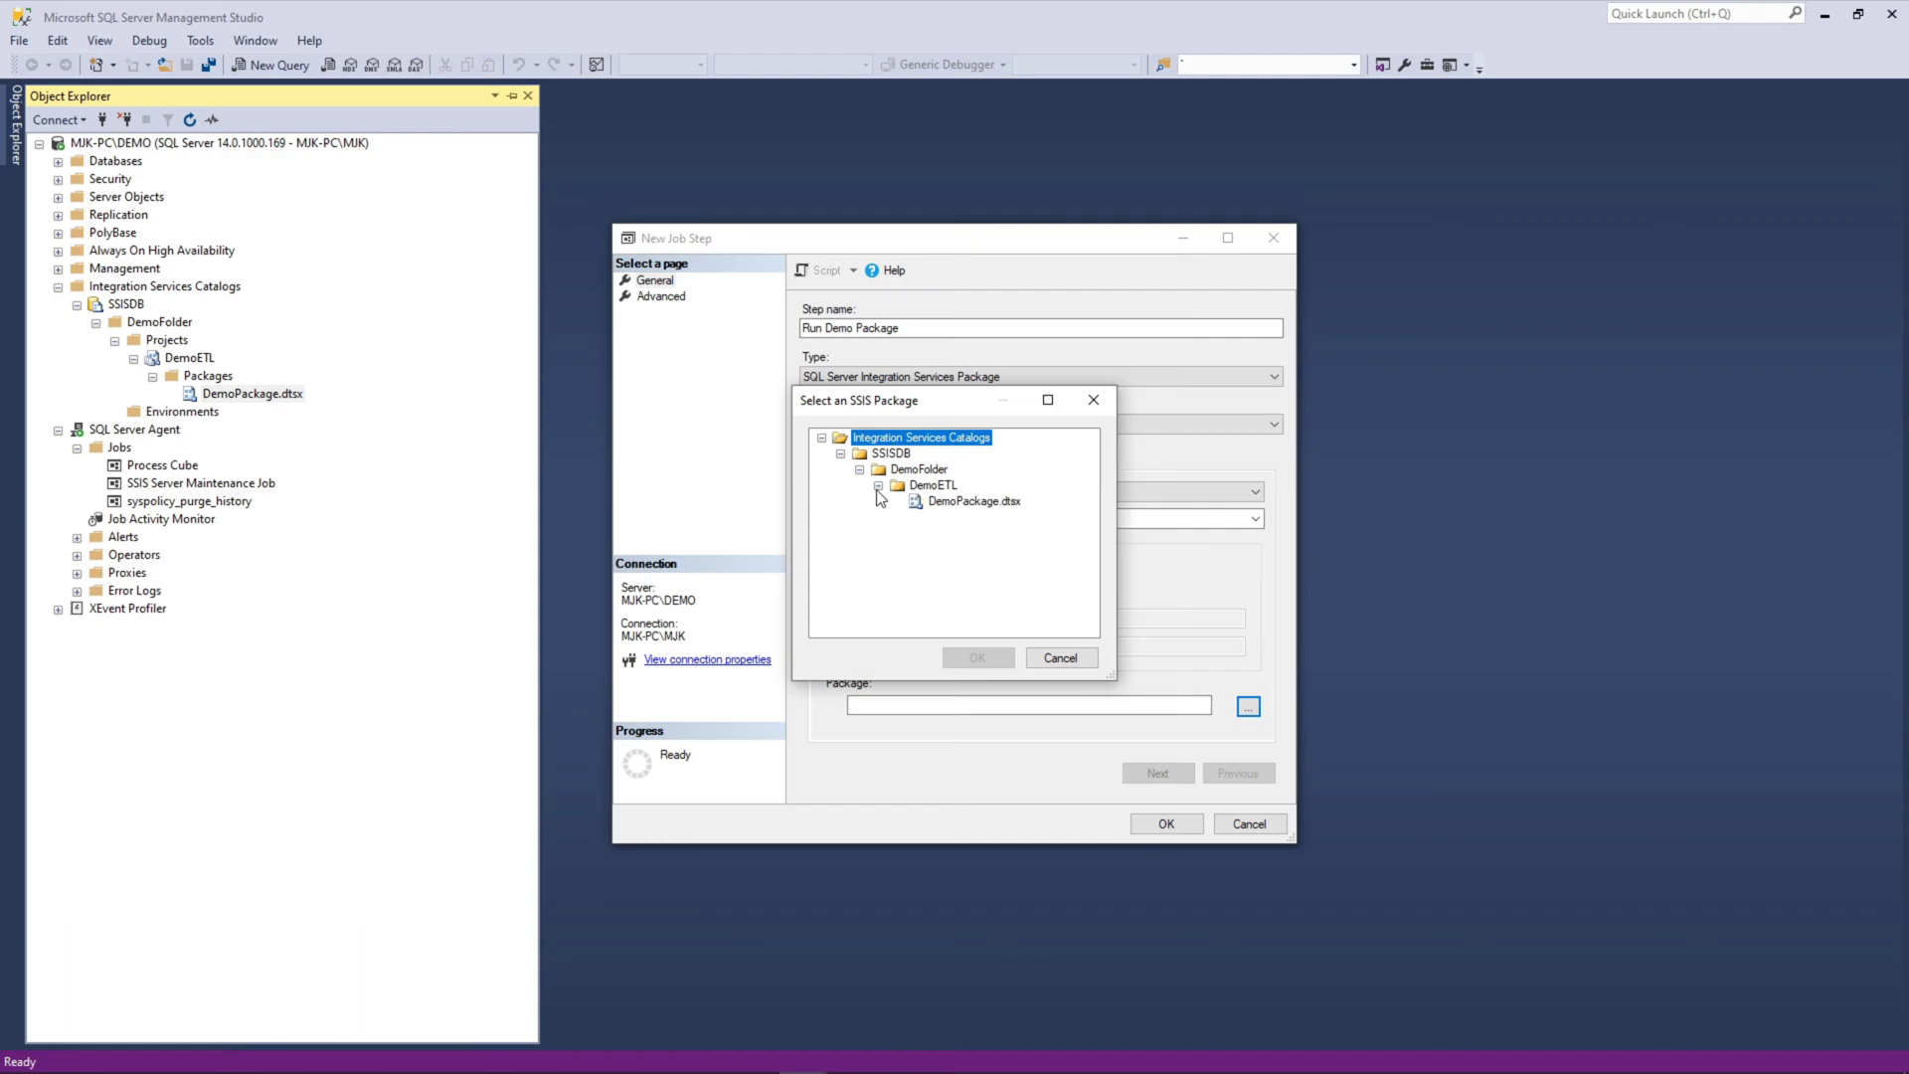
click(957, 503)
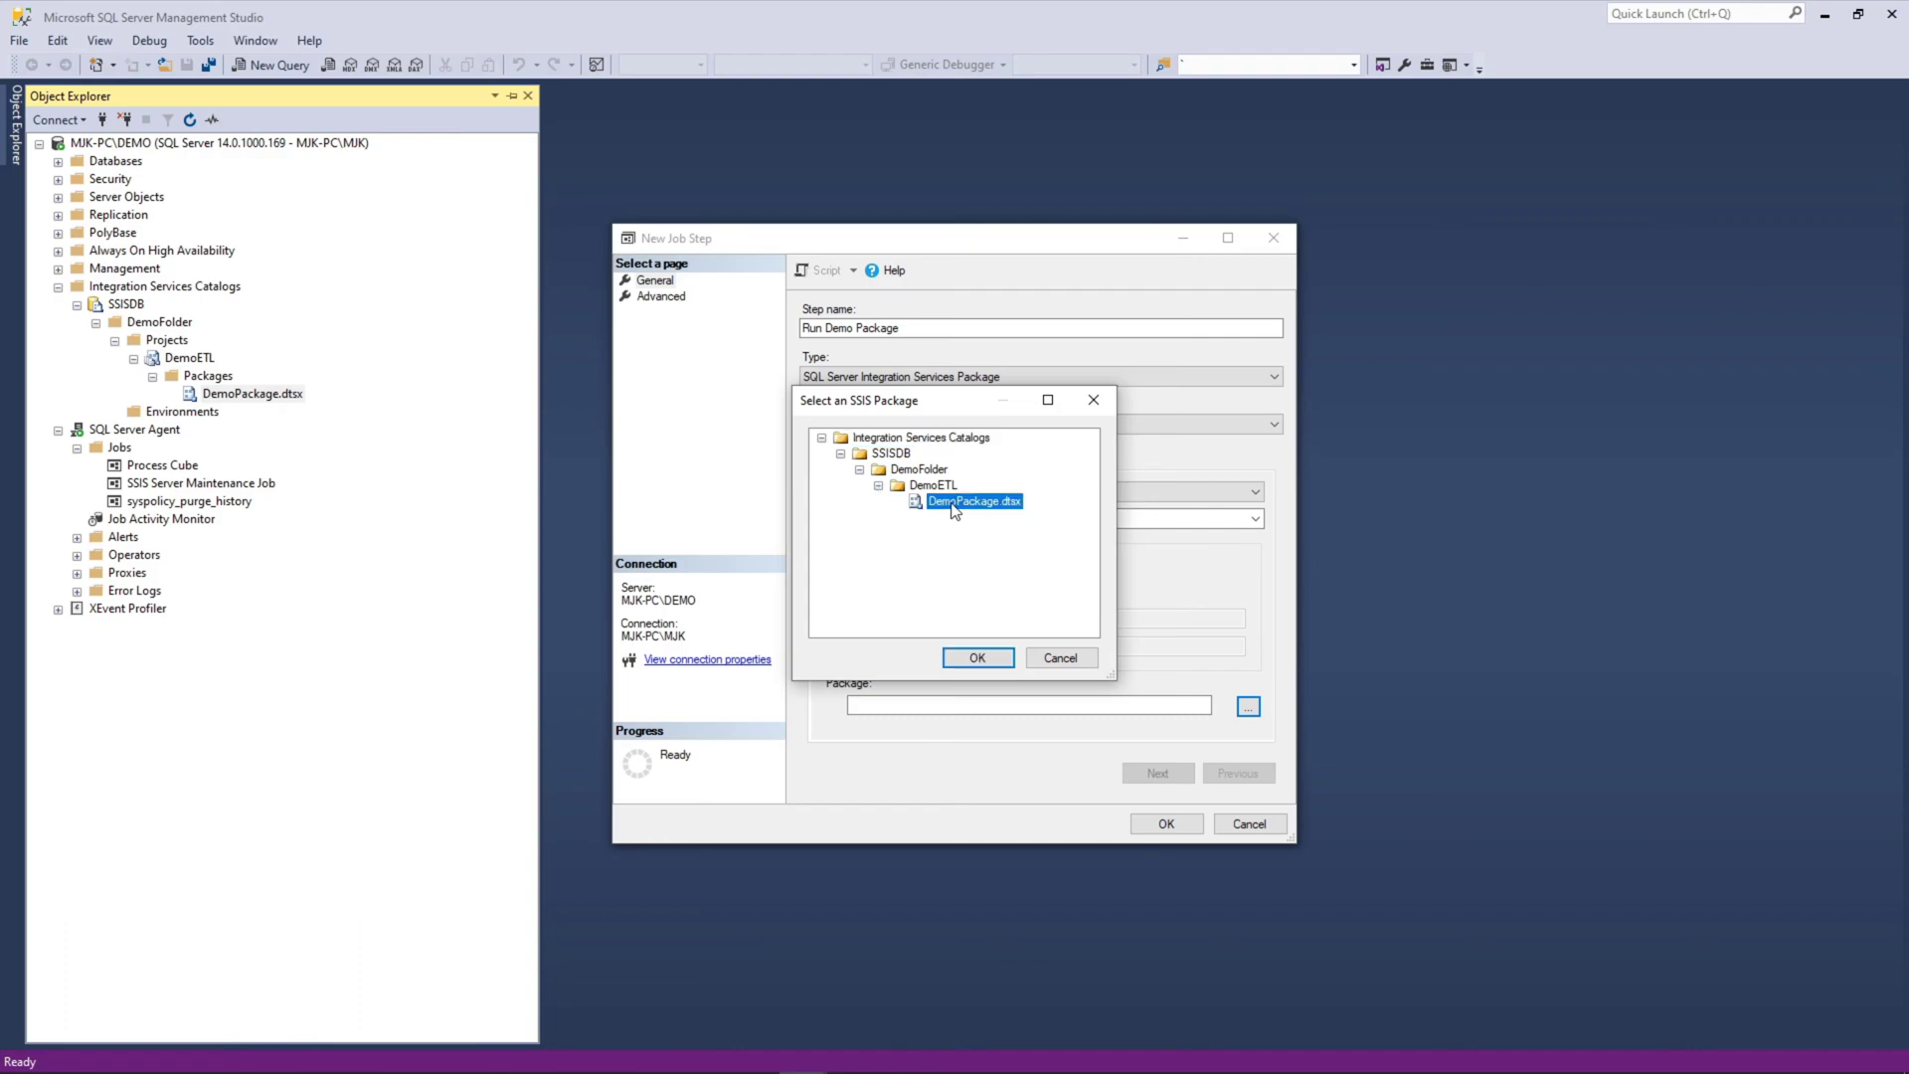
click(998, 663)
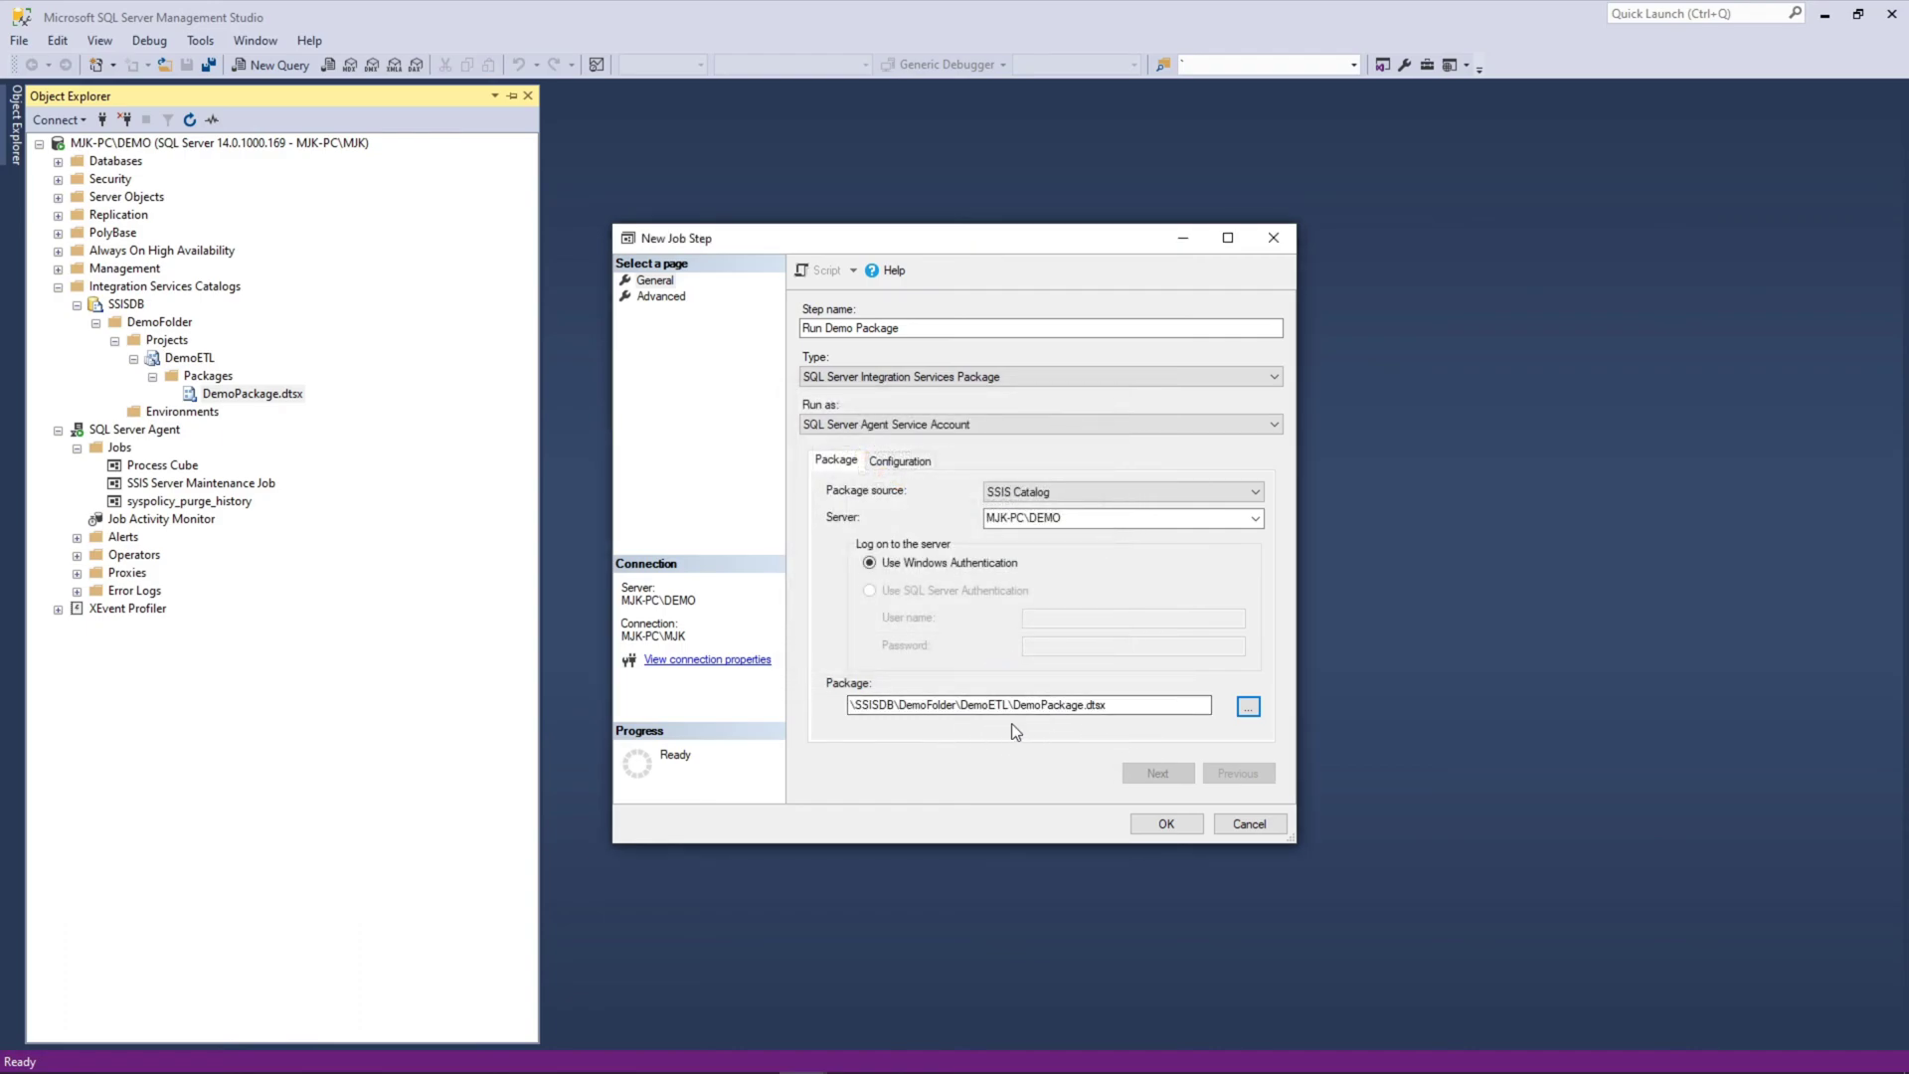
click(1167, 824)
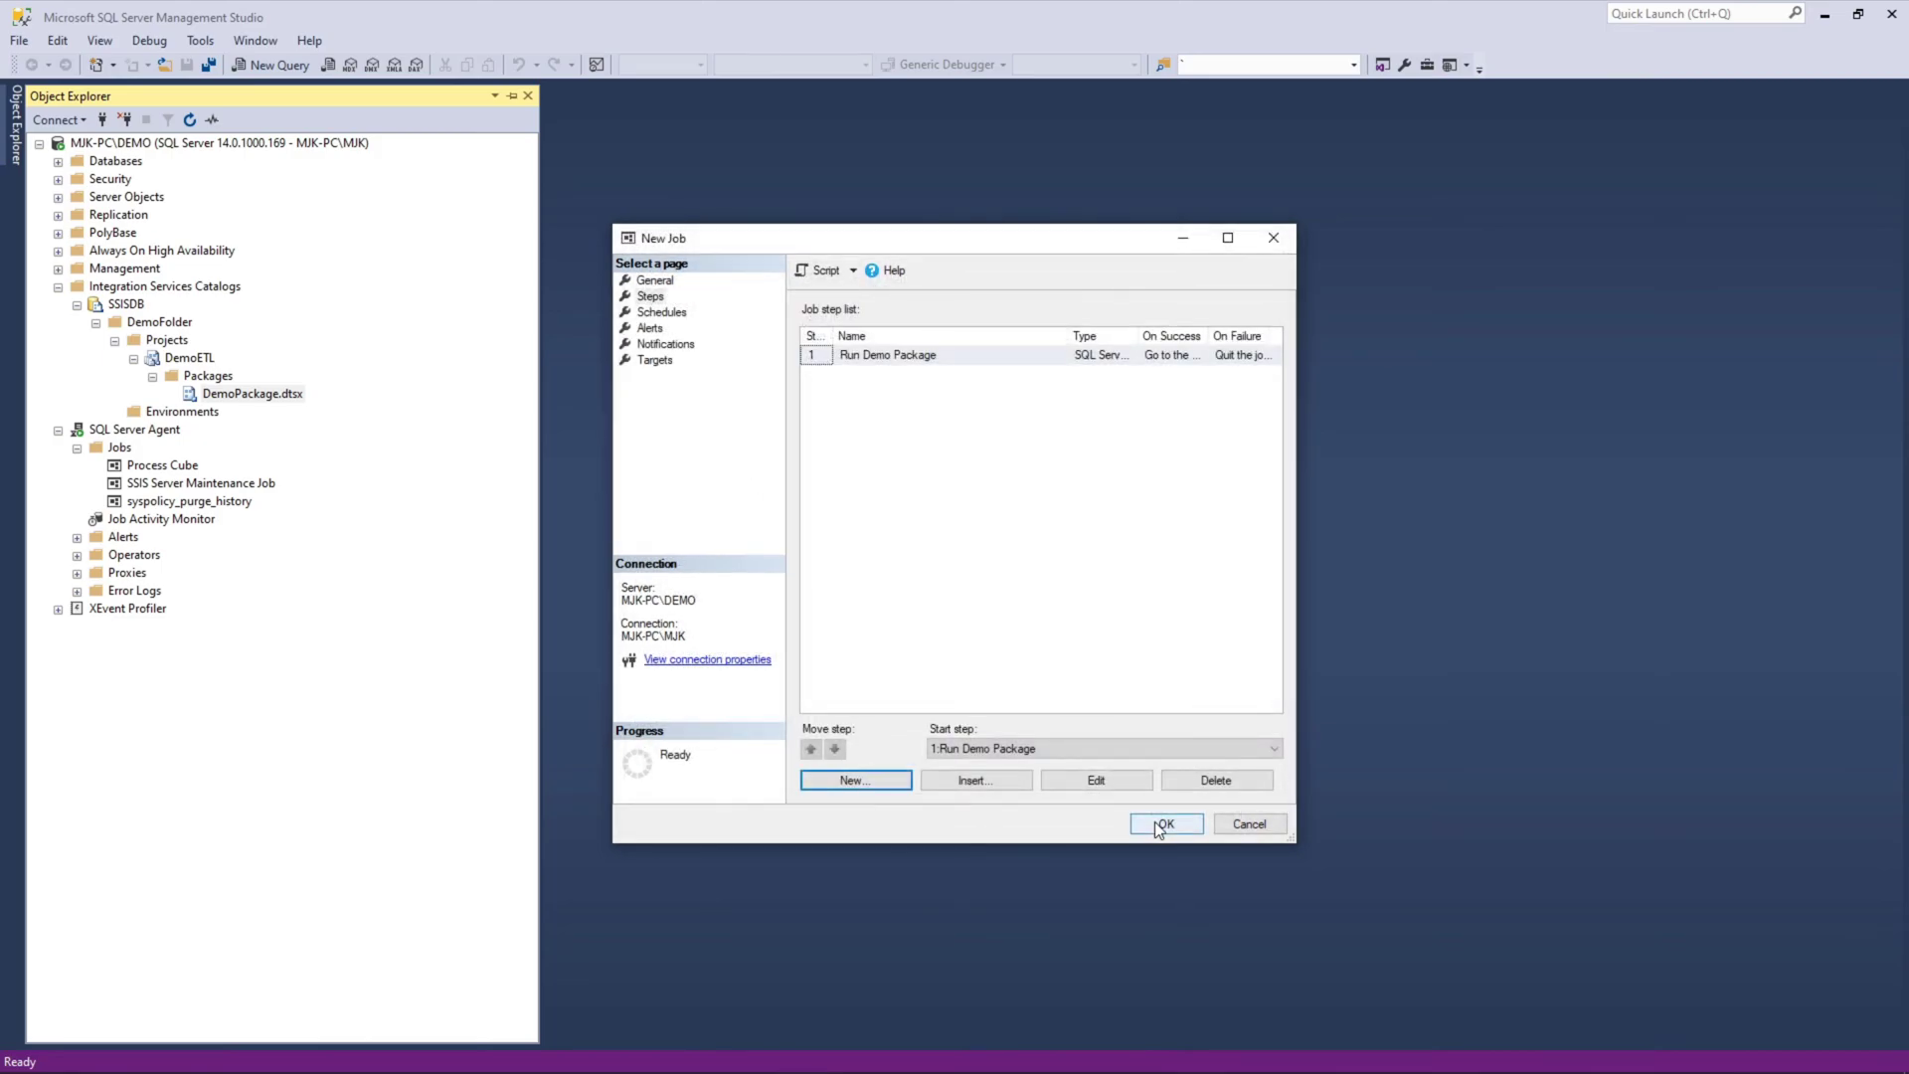
- Save the new Process SSIS Package job and start it at its step
click(683, 316)
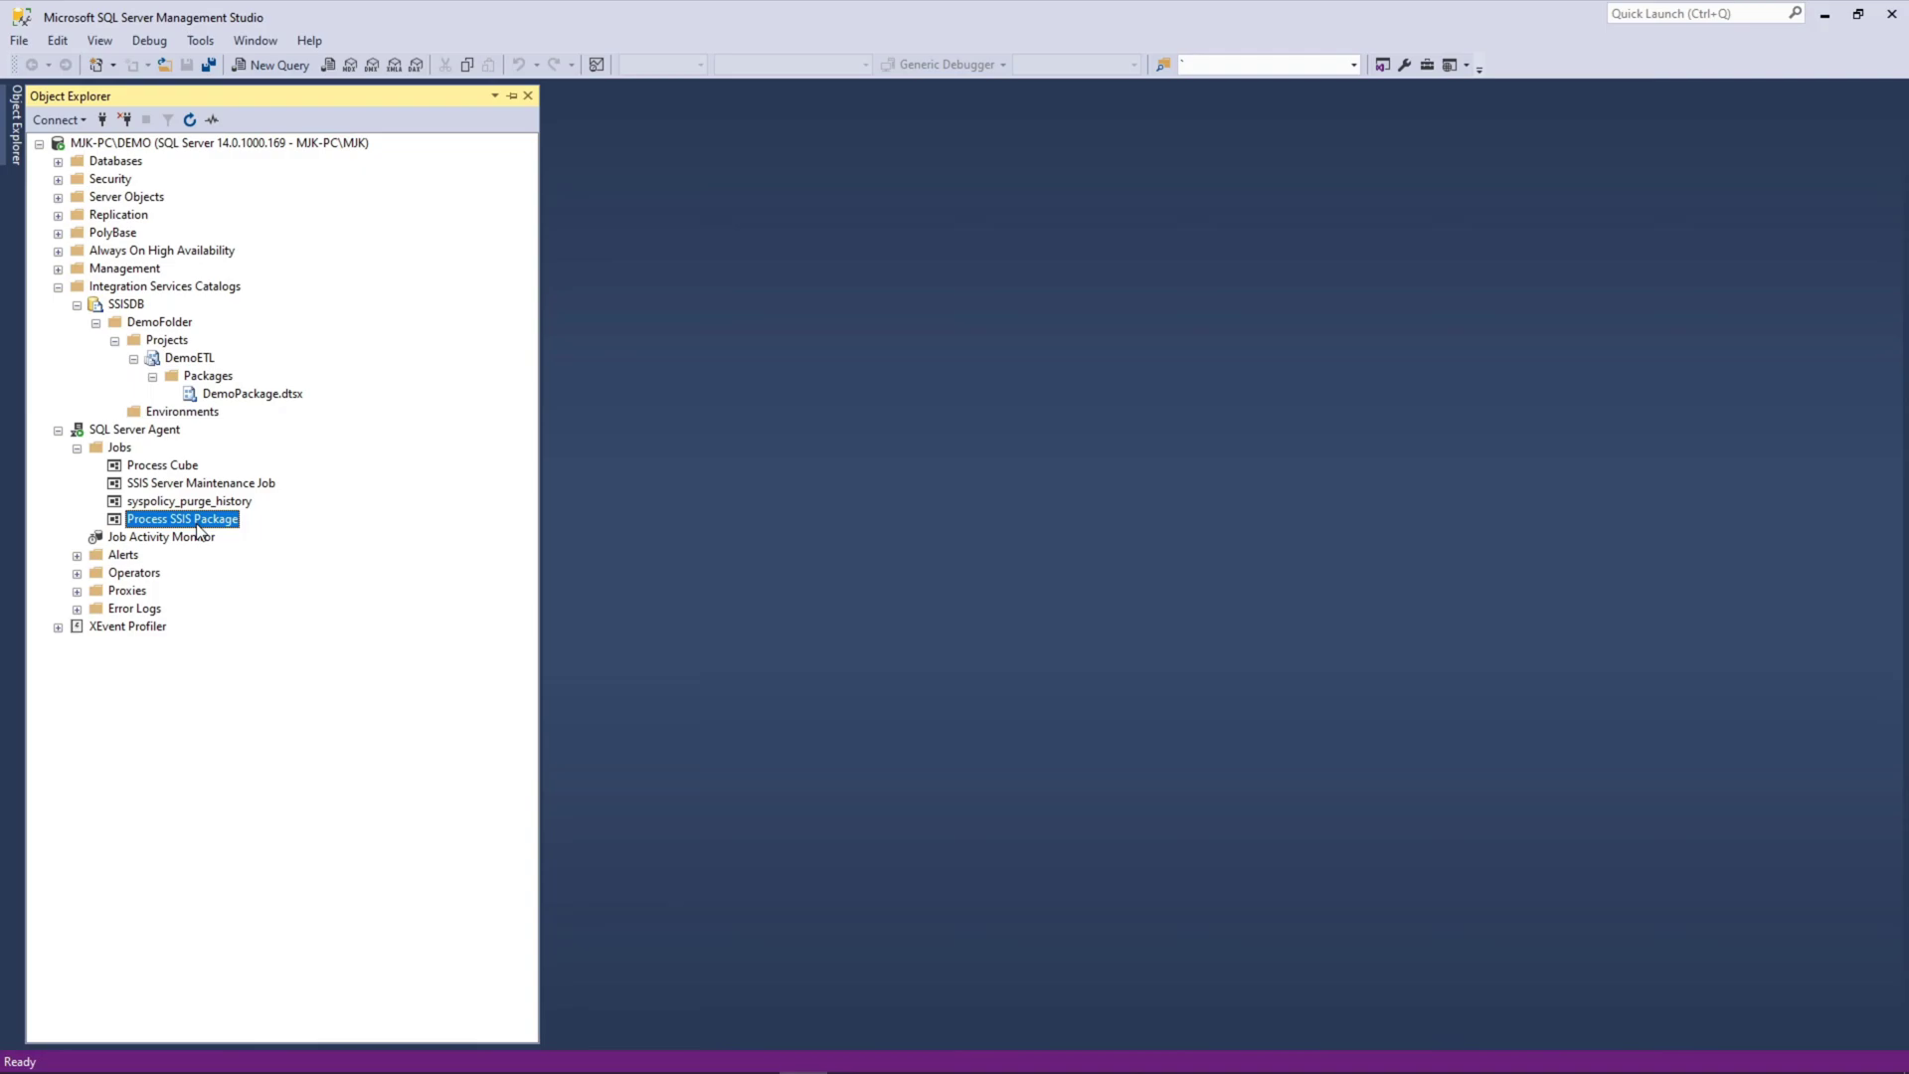
right_click(199, 530)
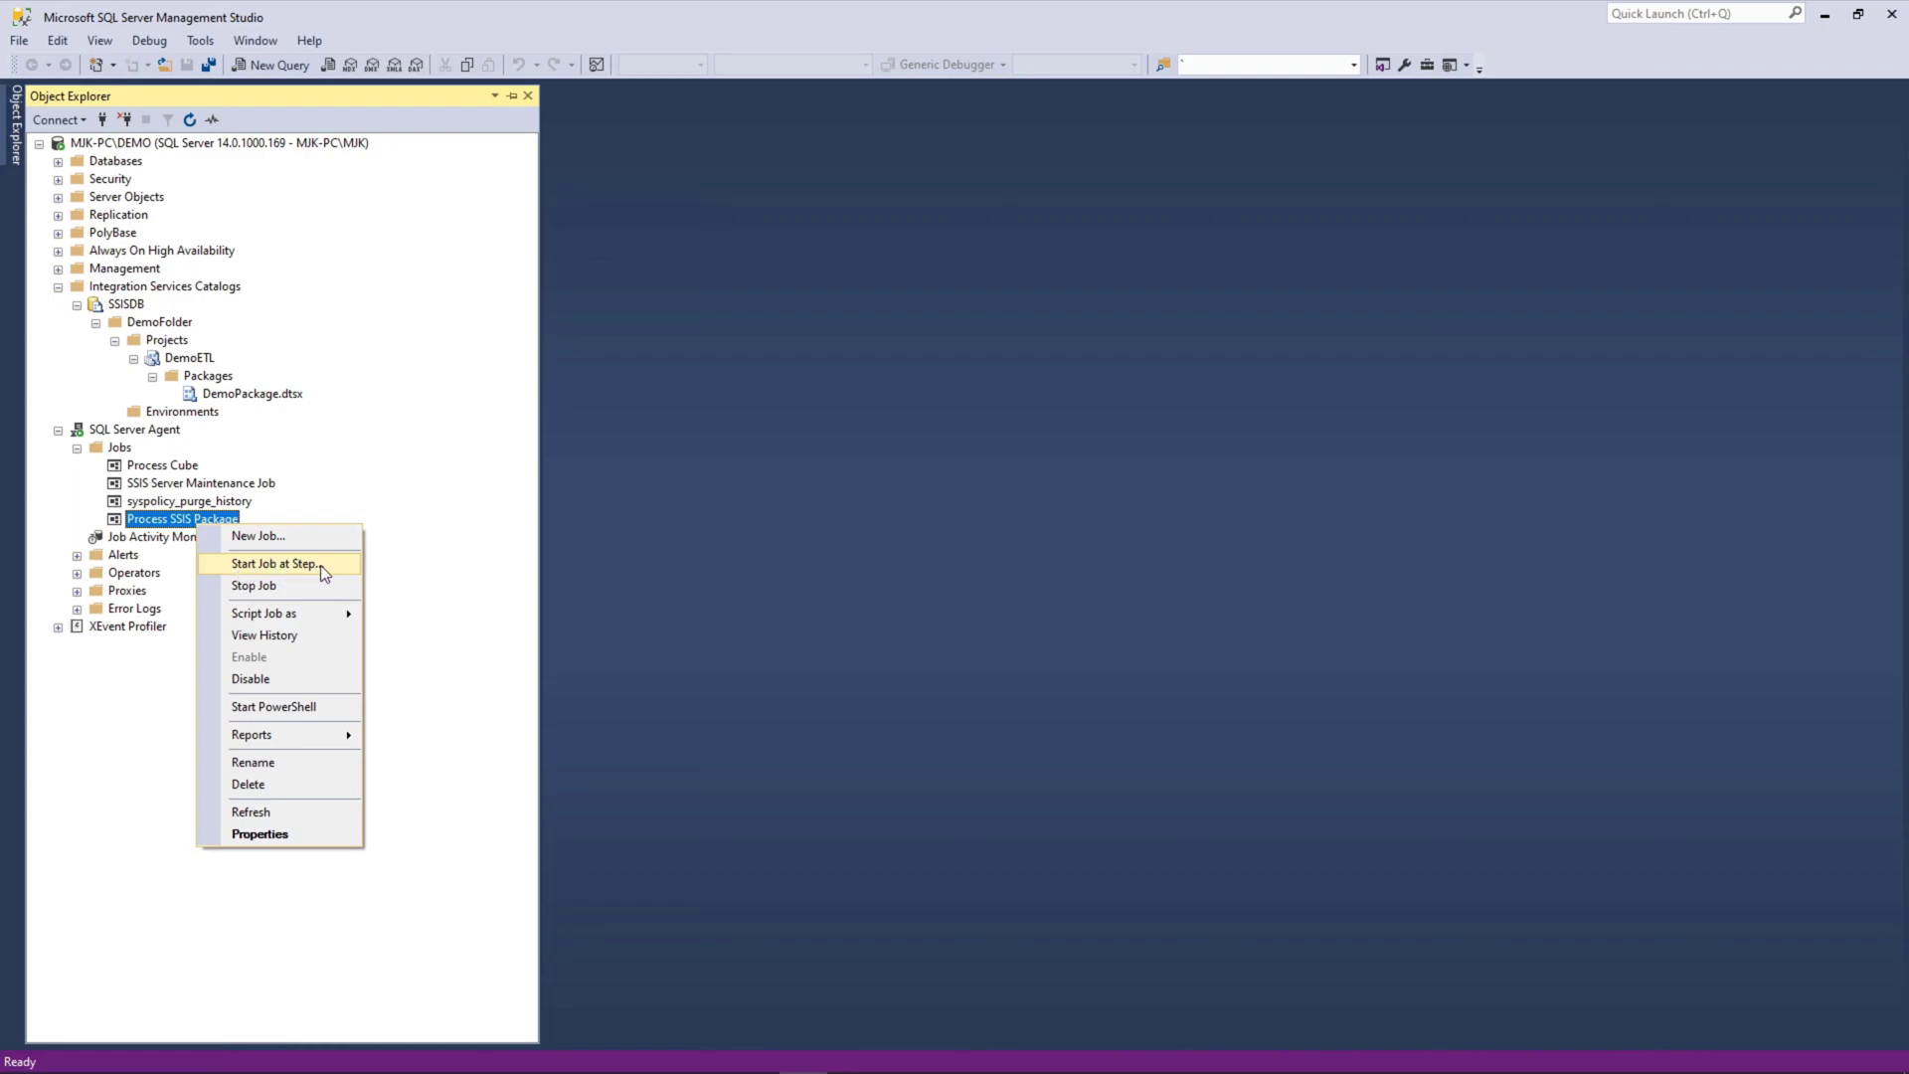
click(320, 566)
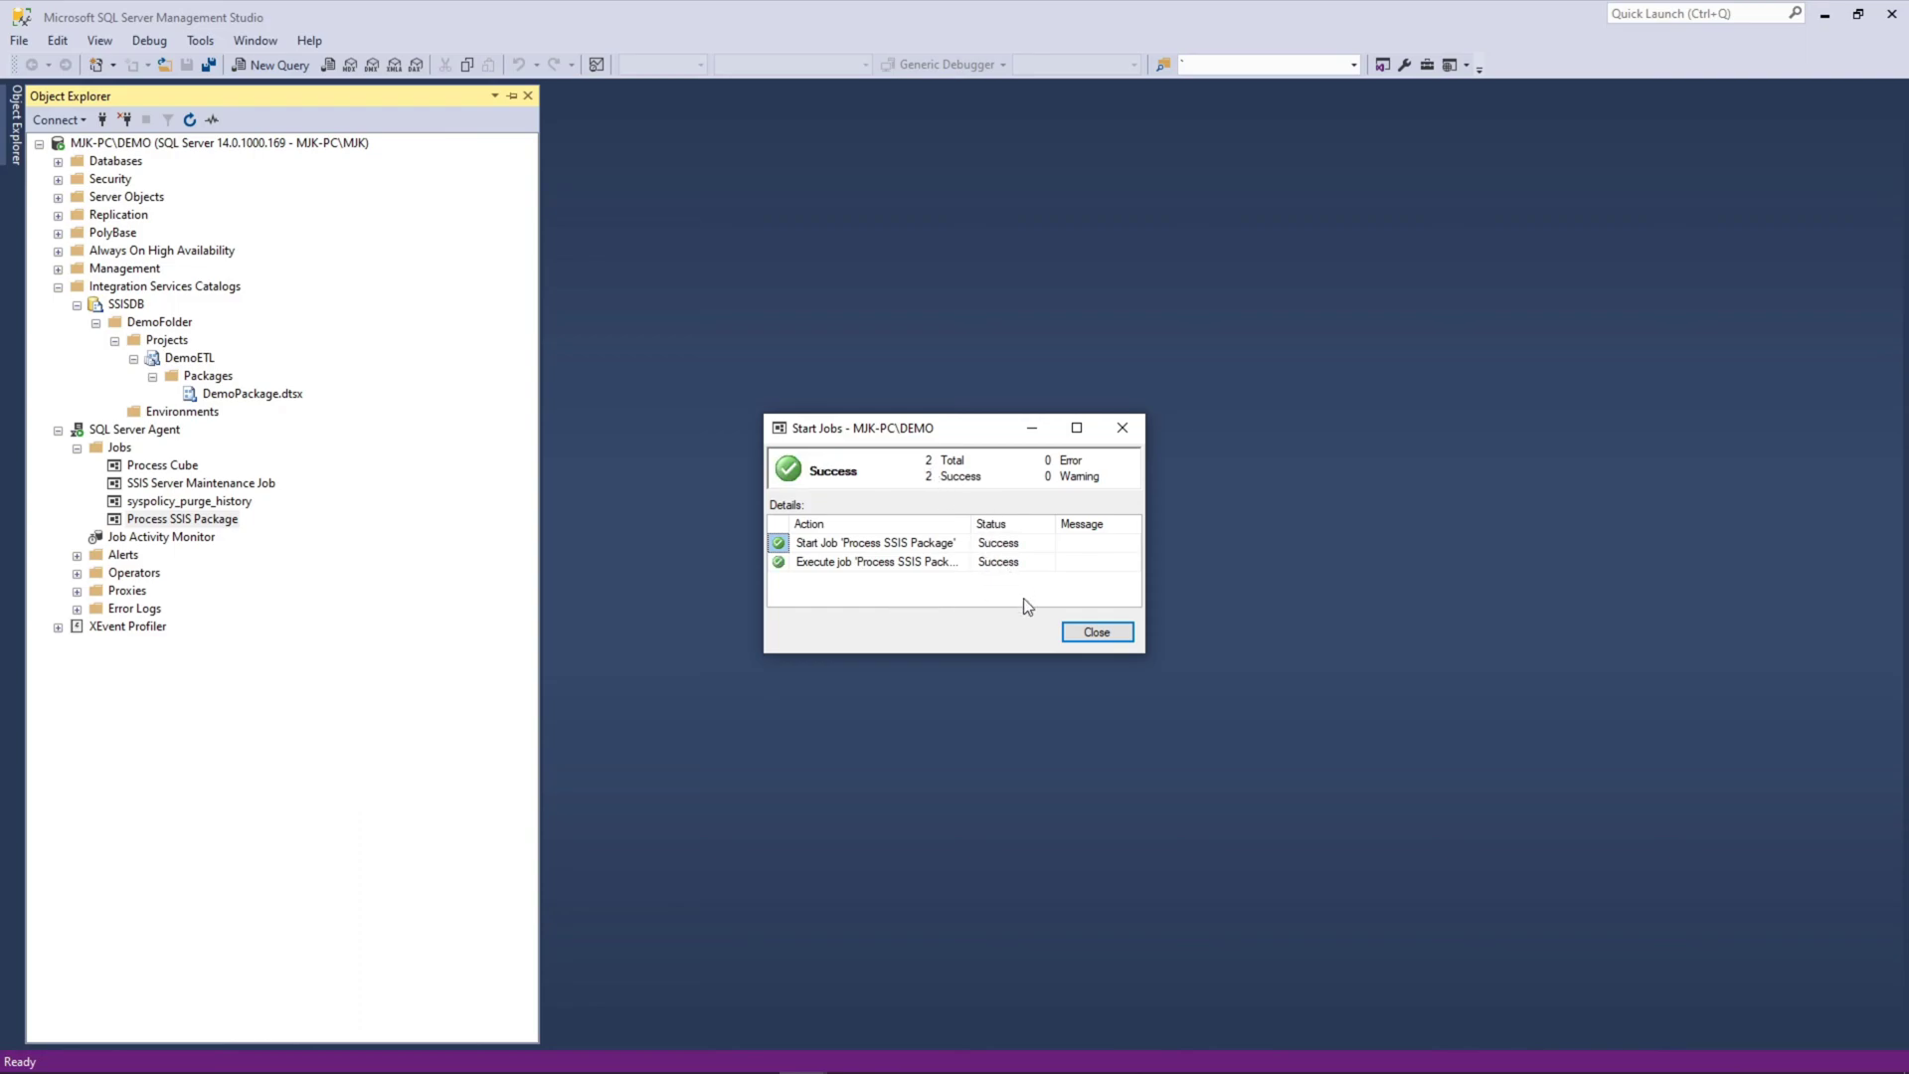
- Open the All Executions report for DemoPackage.dtsx in the Integration Services catalog
click(1112, 633)
click(254, 393)
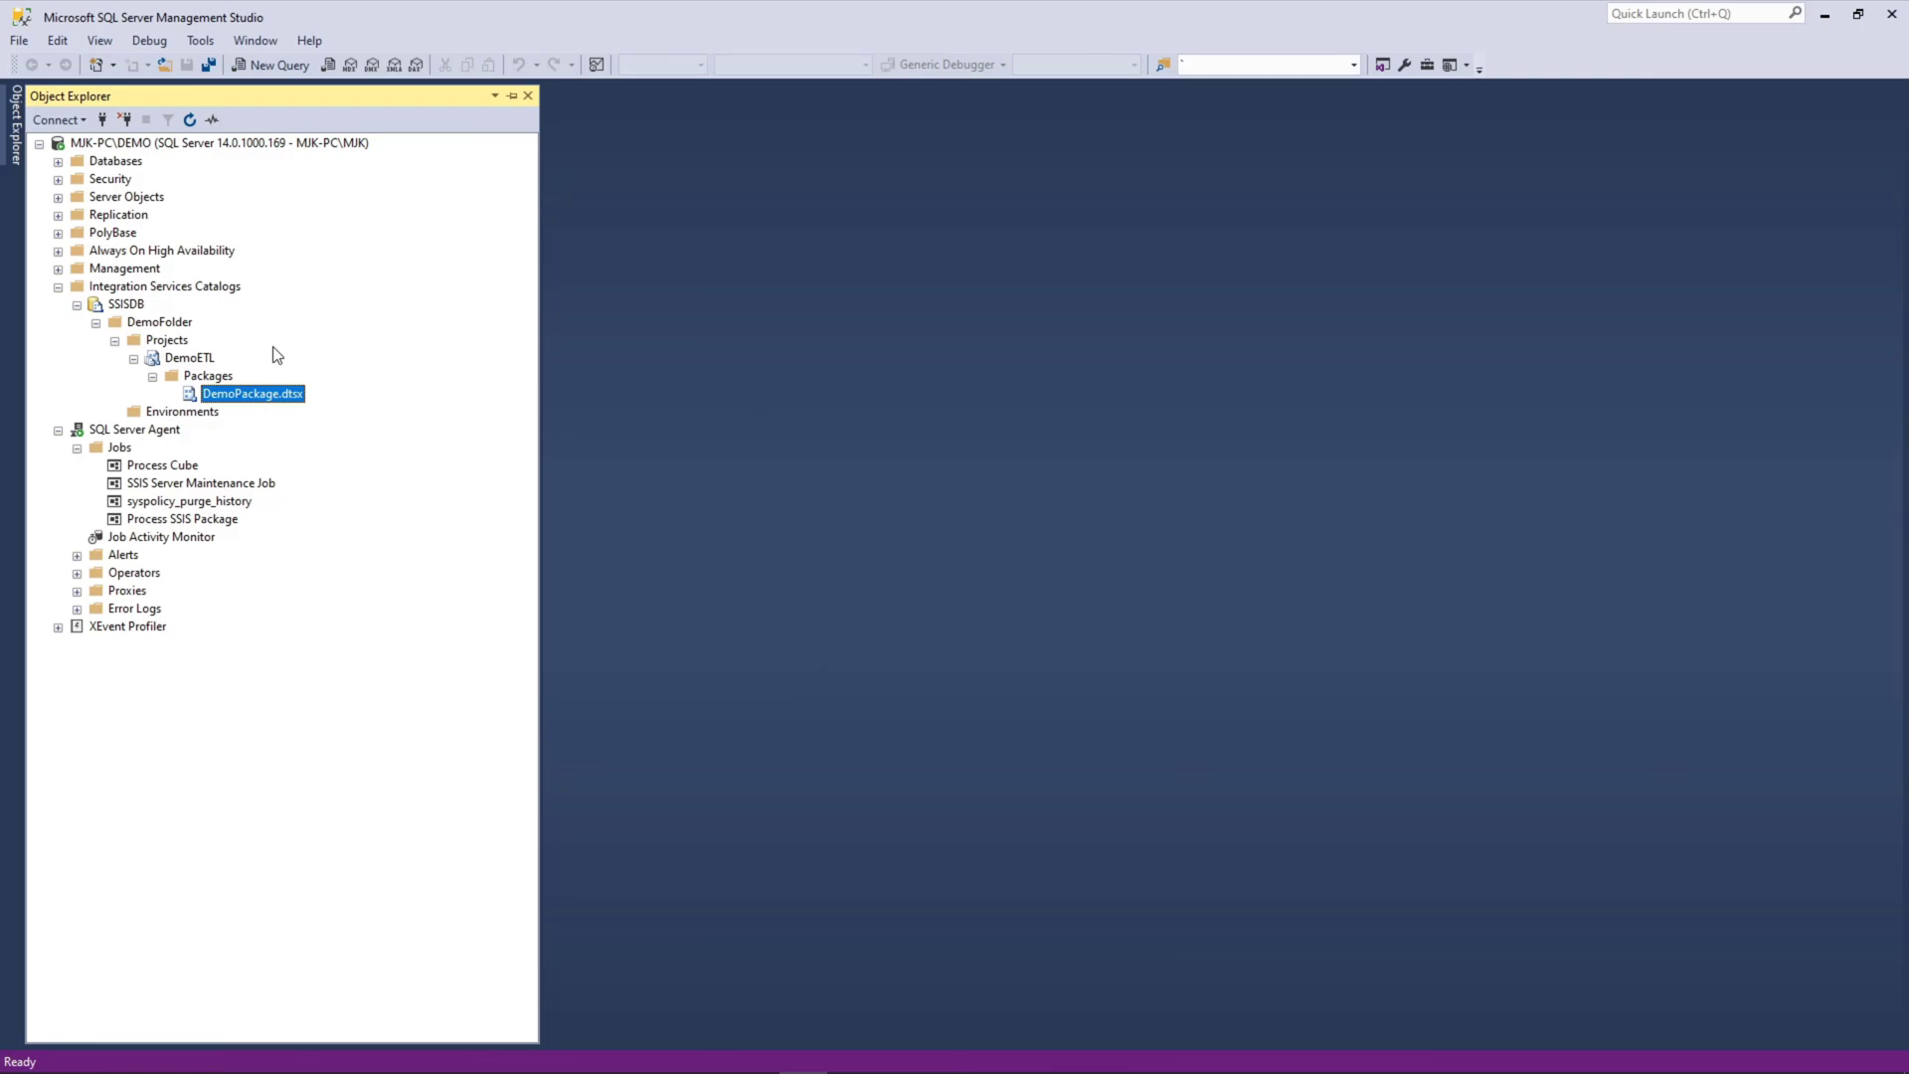
right_click(242, 397)
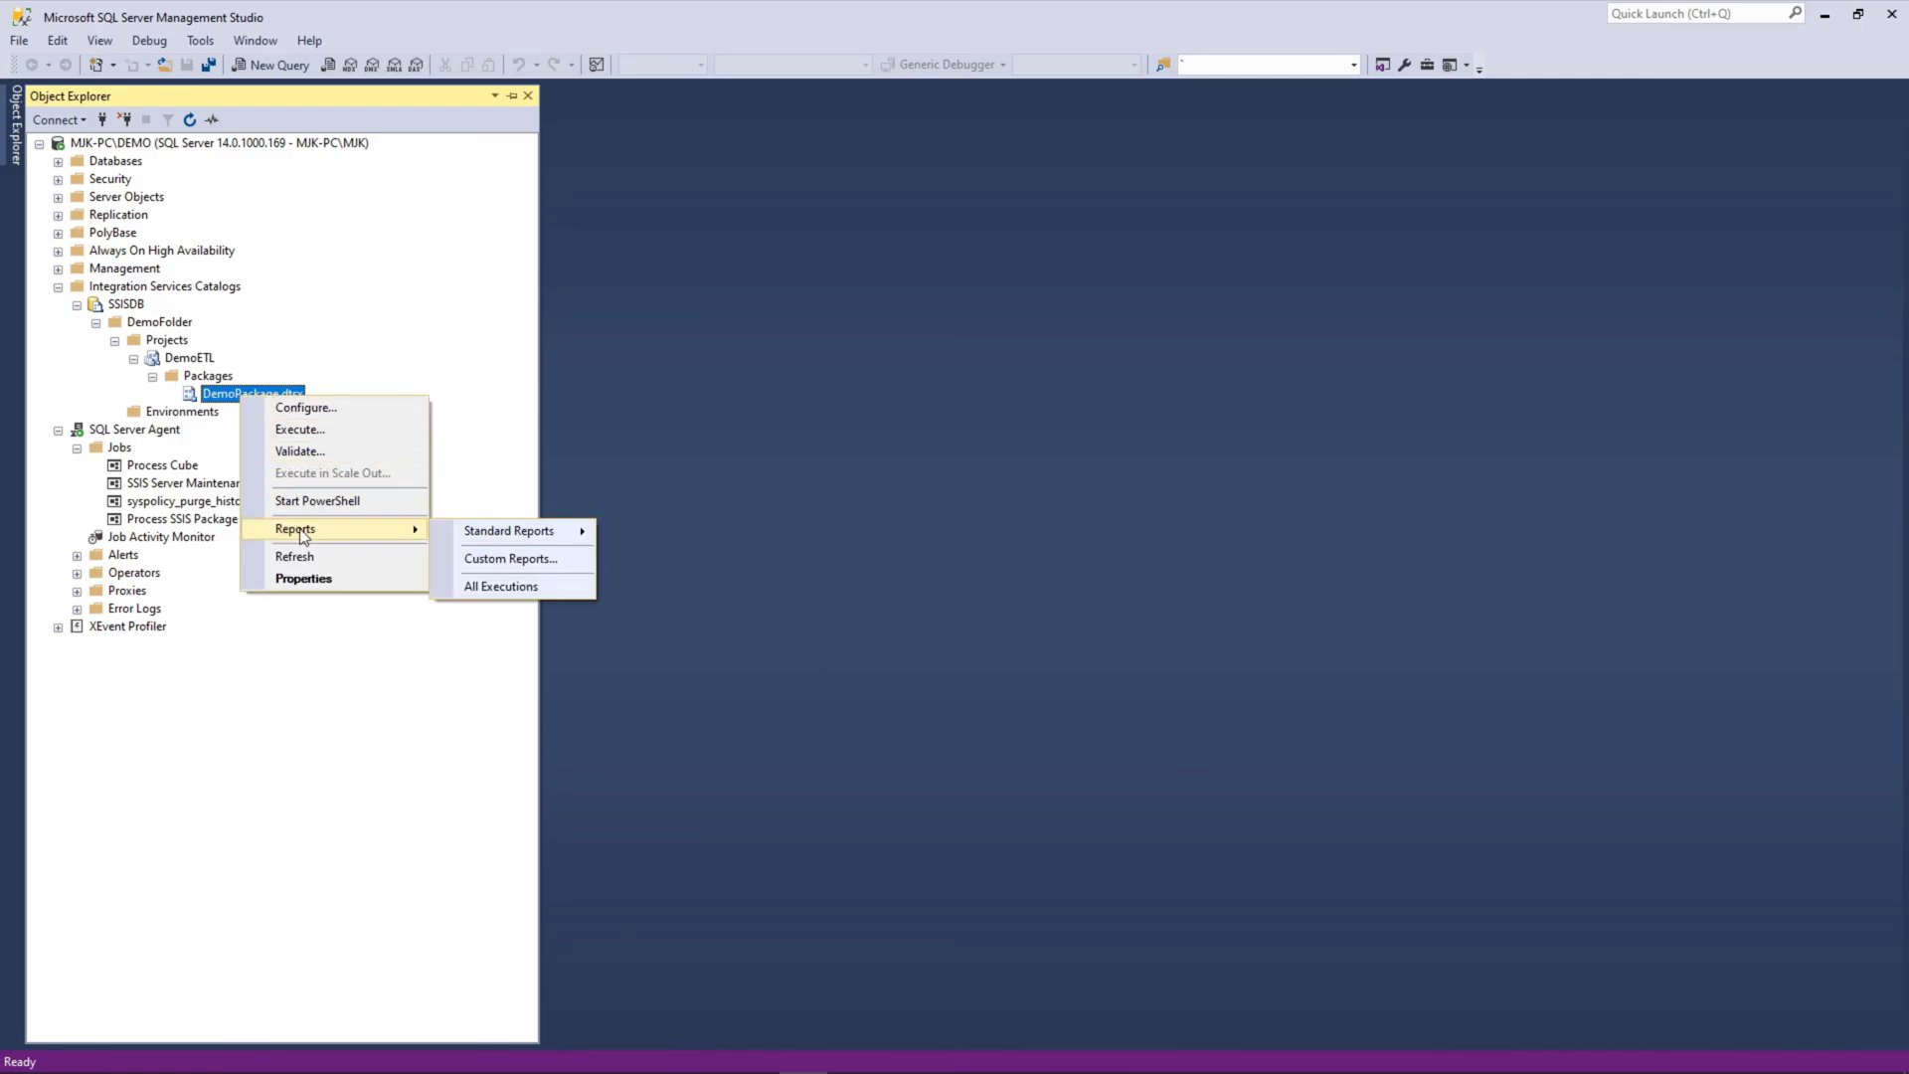
right_click(214, 393)
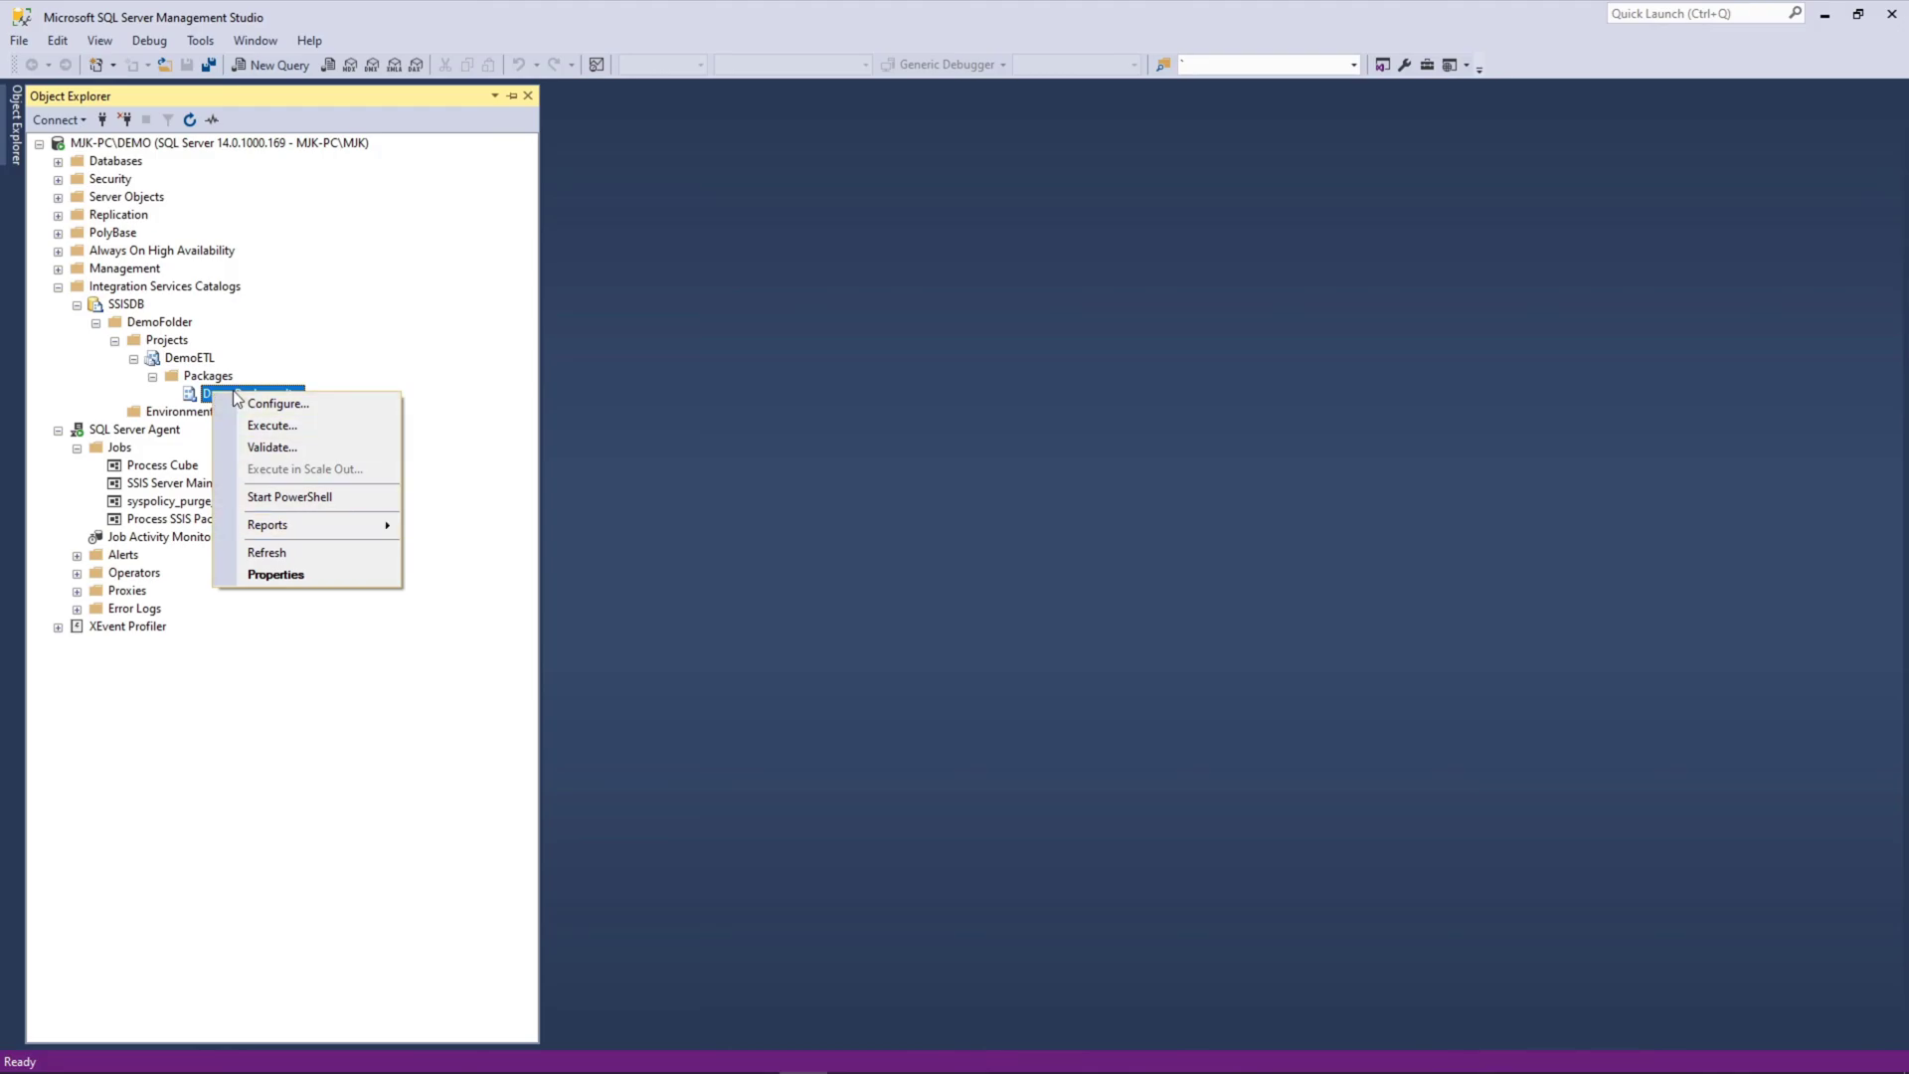
mouse_move(480, 528)
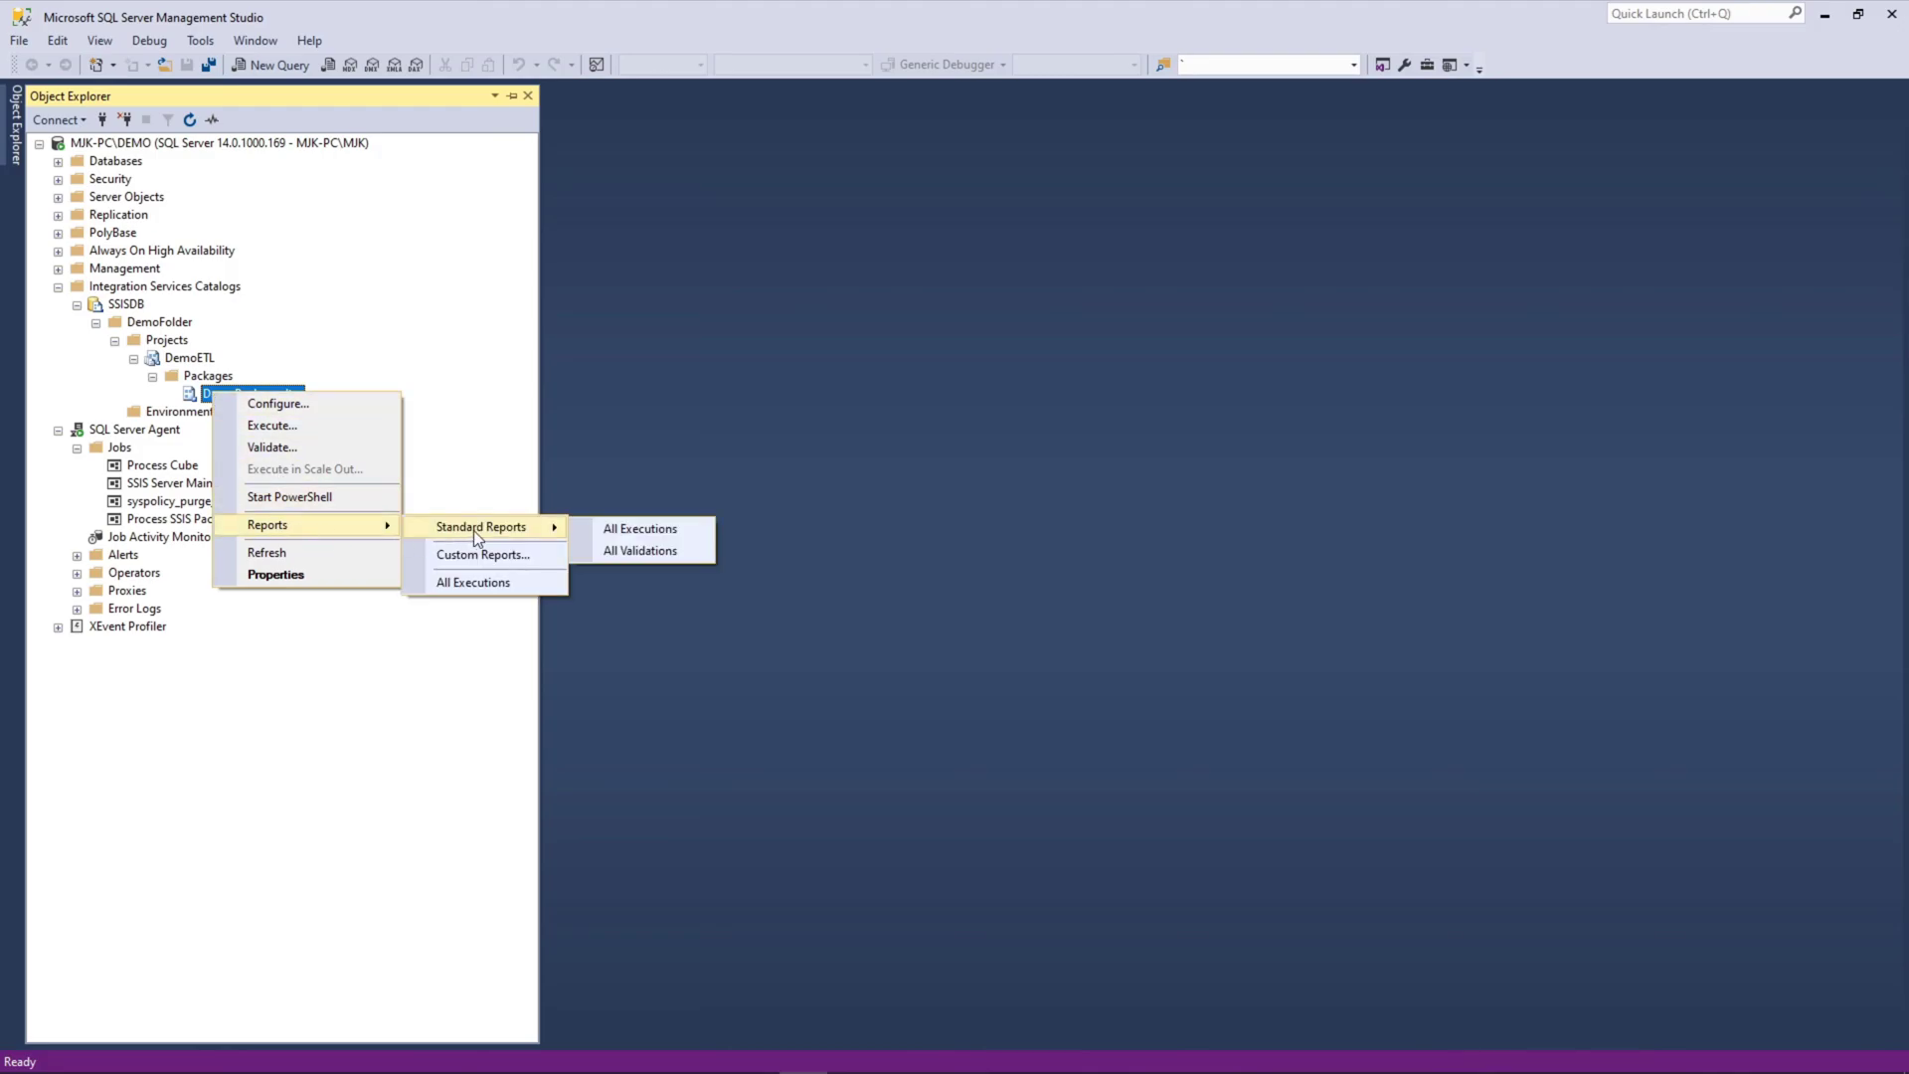
click(636, 531)
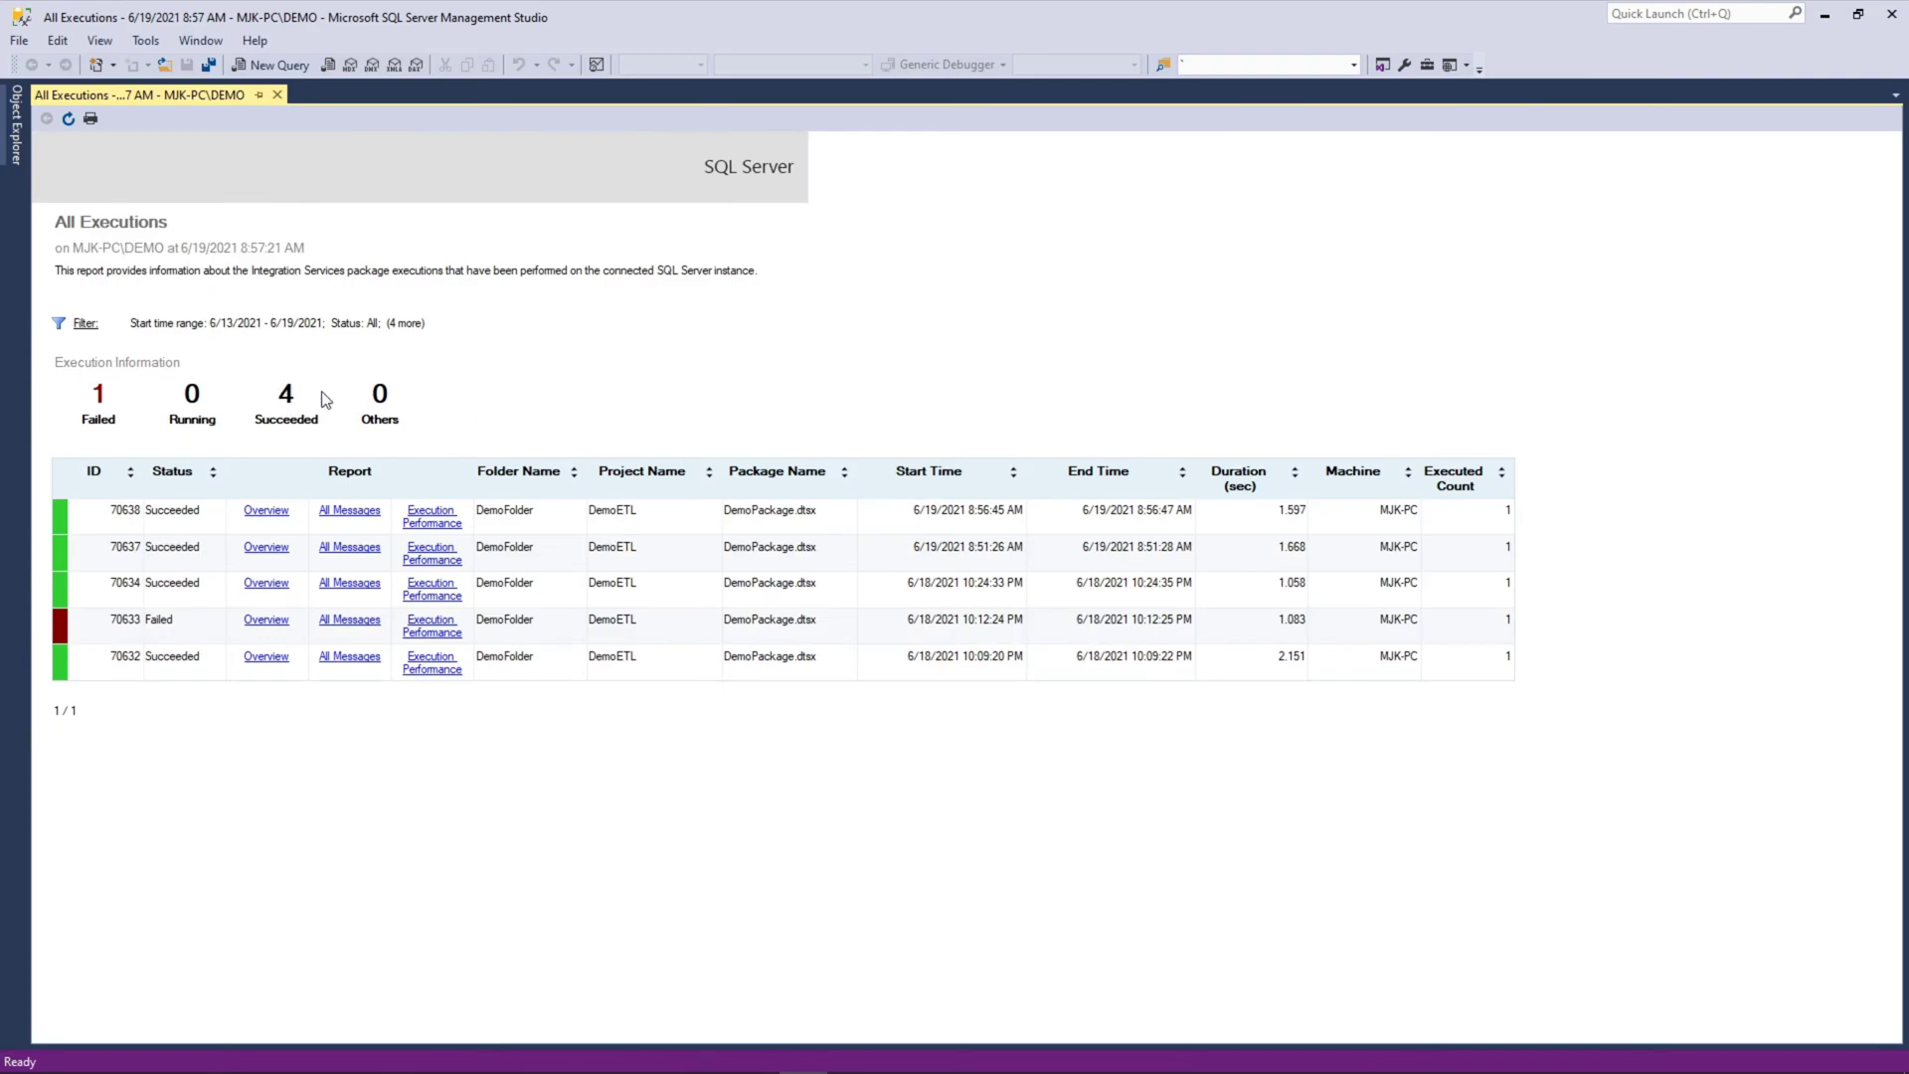
- View the latest successful run's overview, then go back to the All Executions report
click(264, 513)
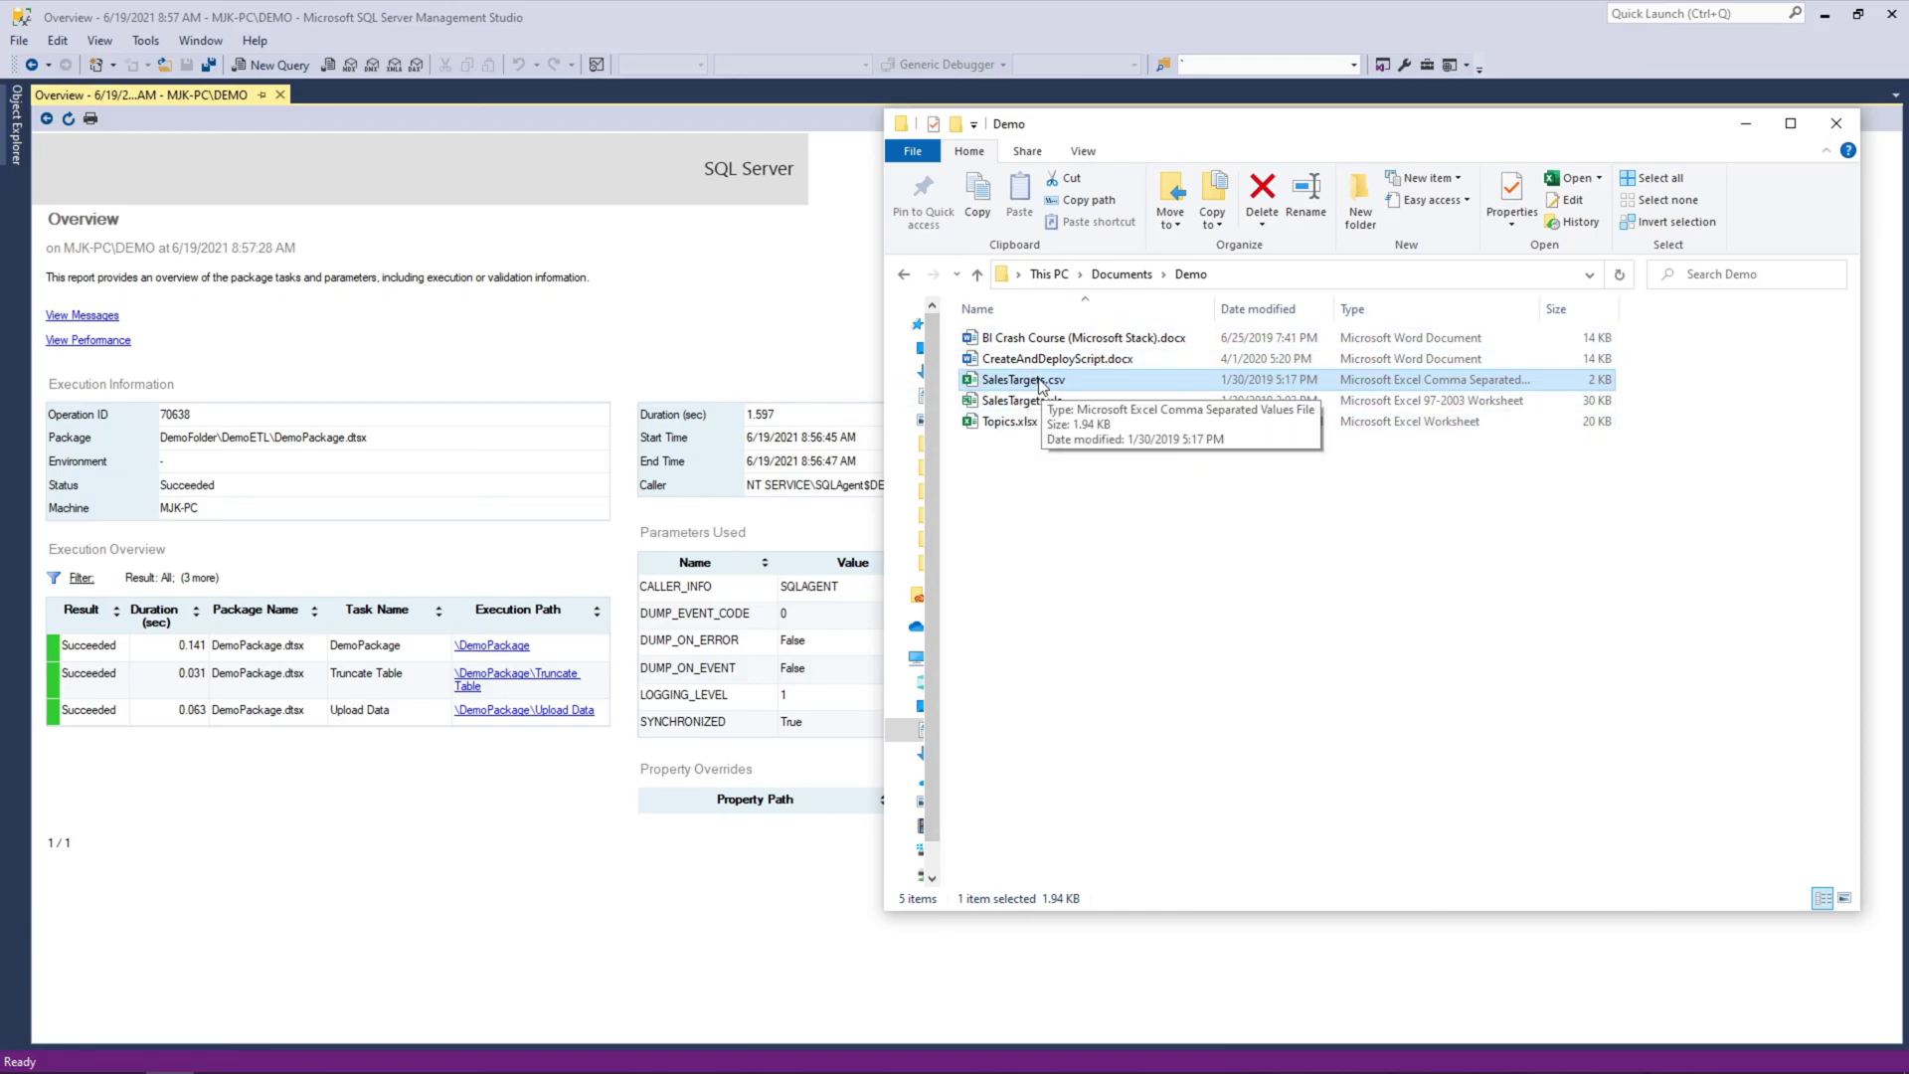
mouse_move(919, 596)
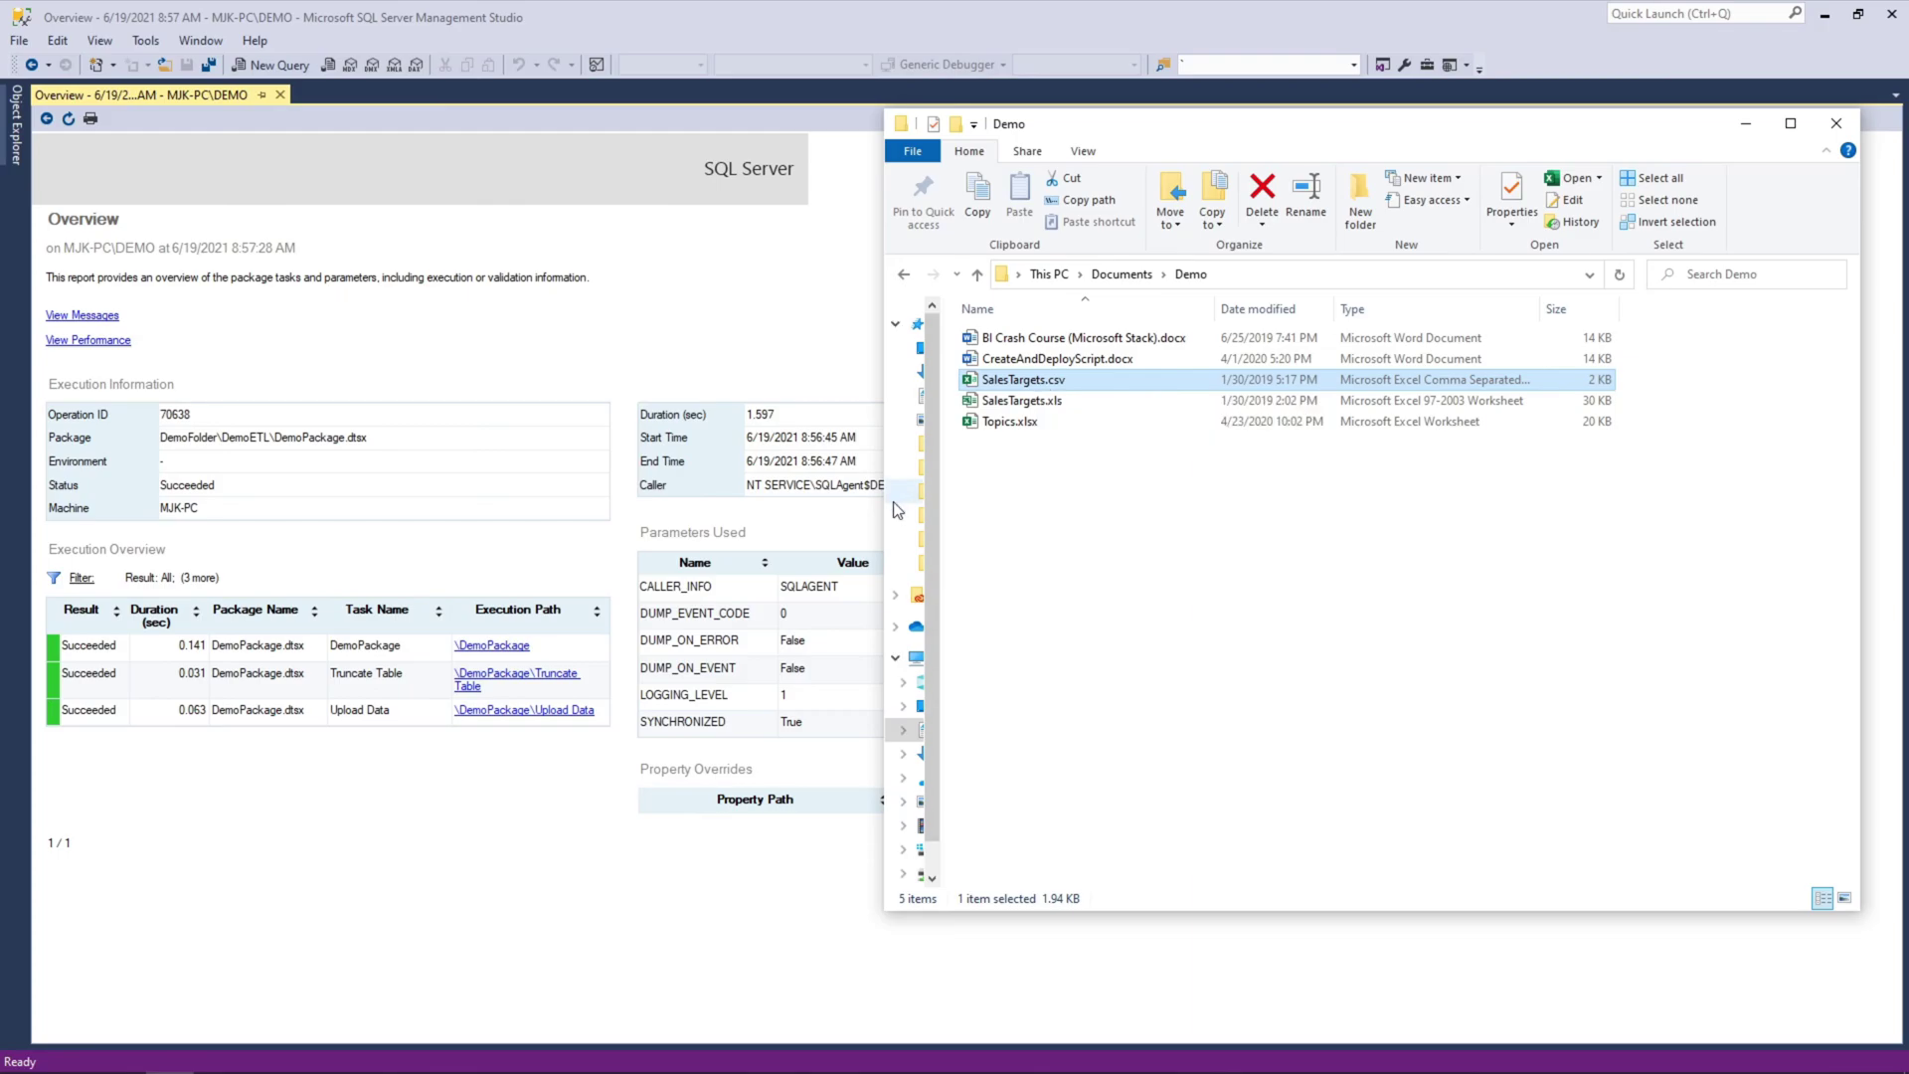
click(46, 118)
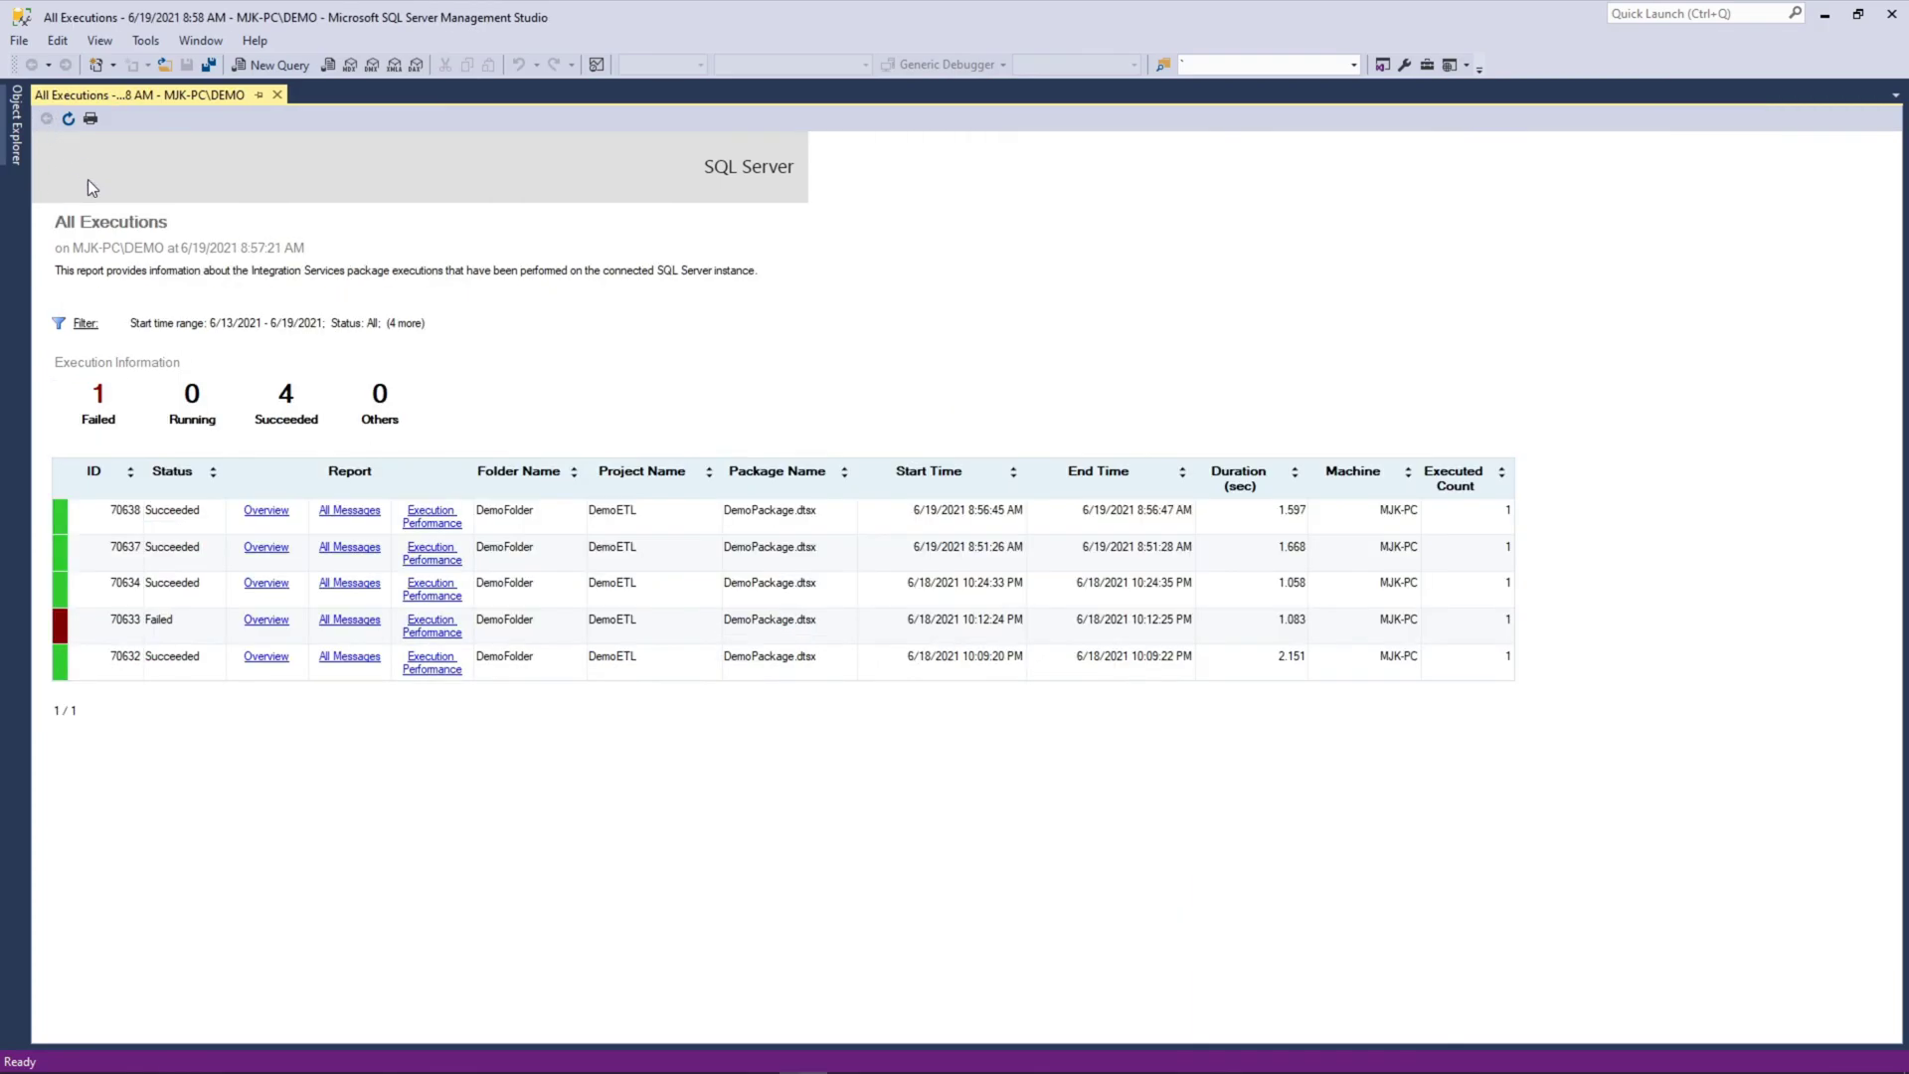
- Read run 70633's Upload Data error messages, then bring up SalesTargets.csv in File Explorer
click(266, 619)
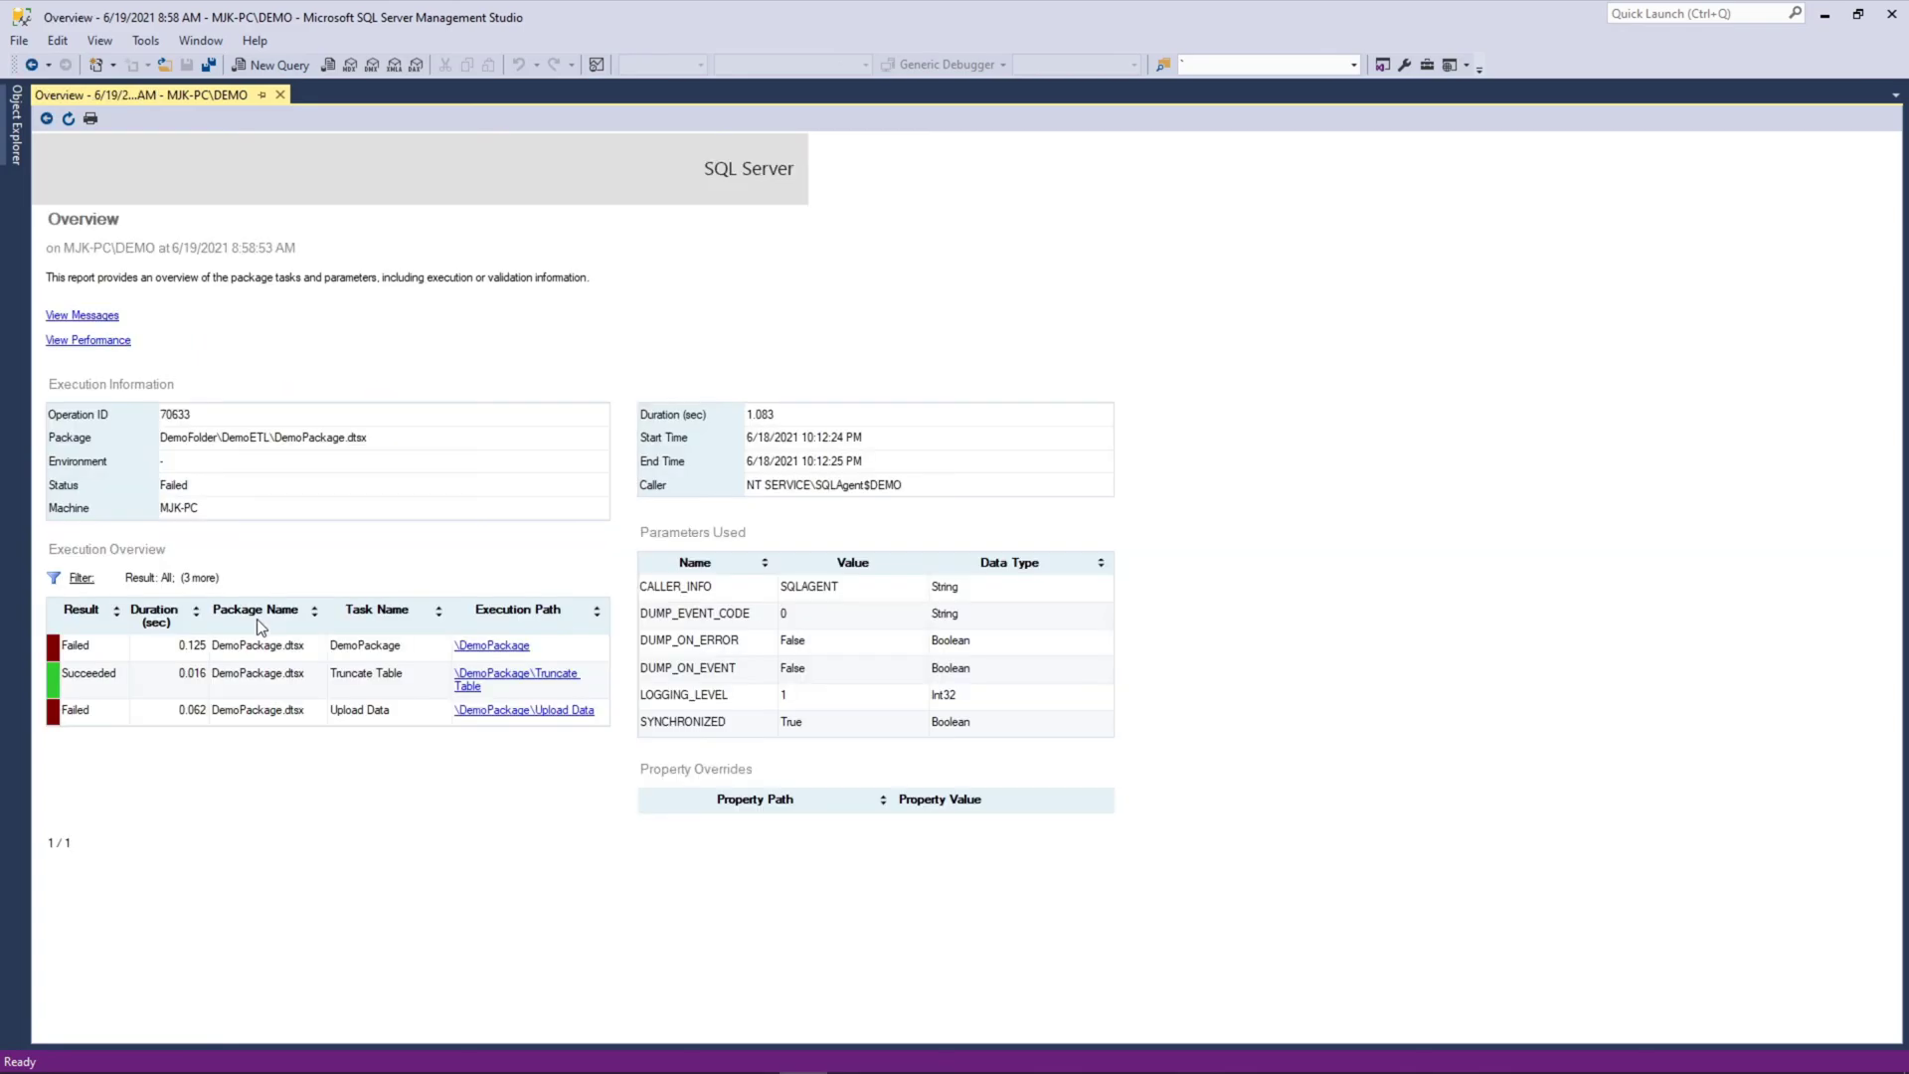
click(516, 715)
scroll(584, 721, down, 3)
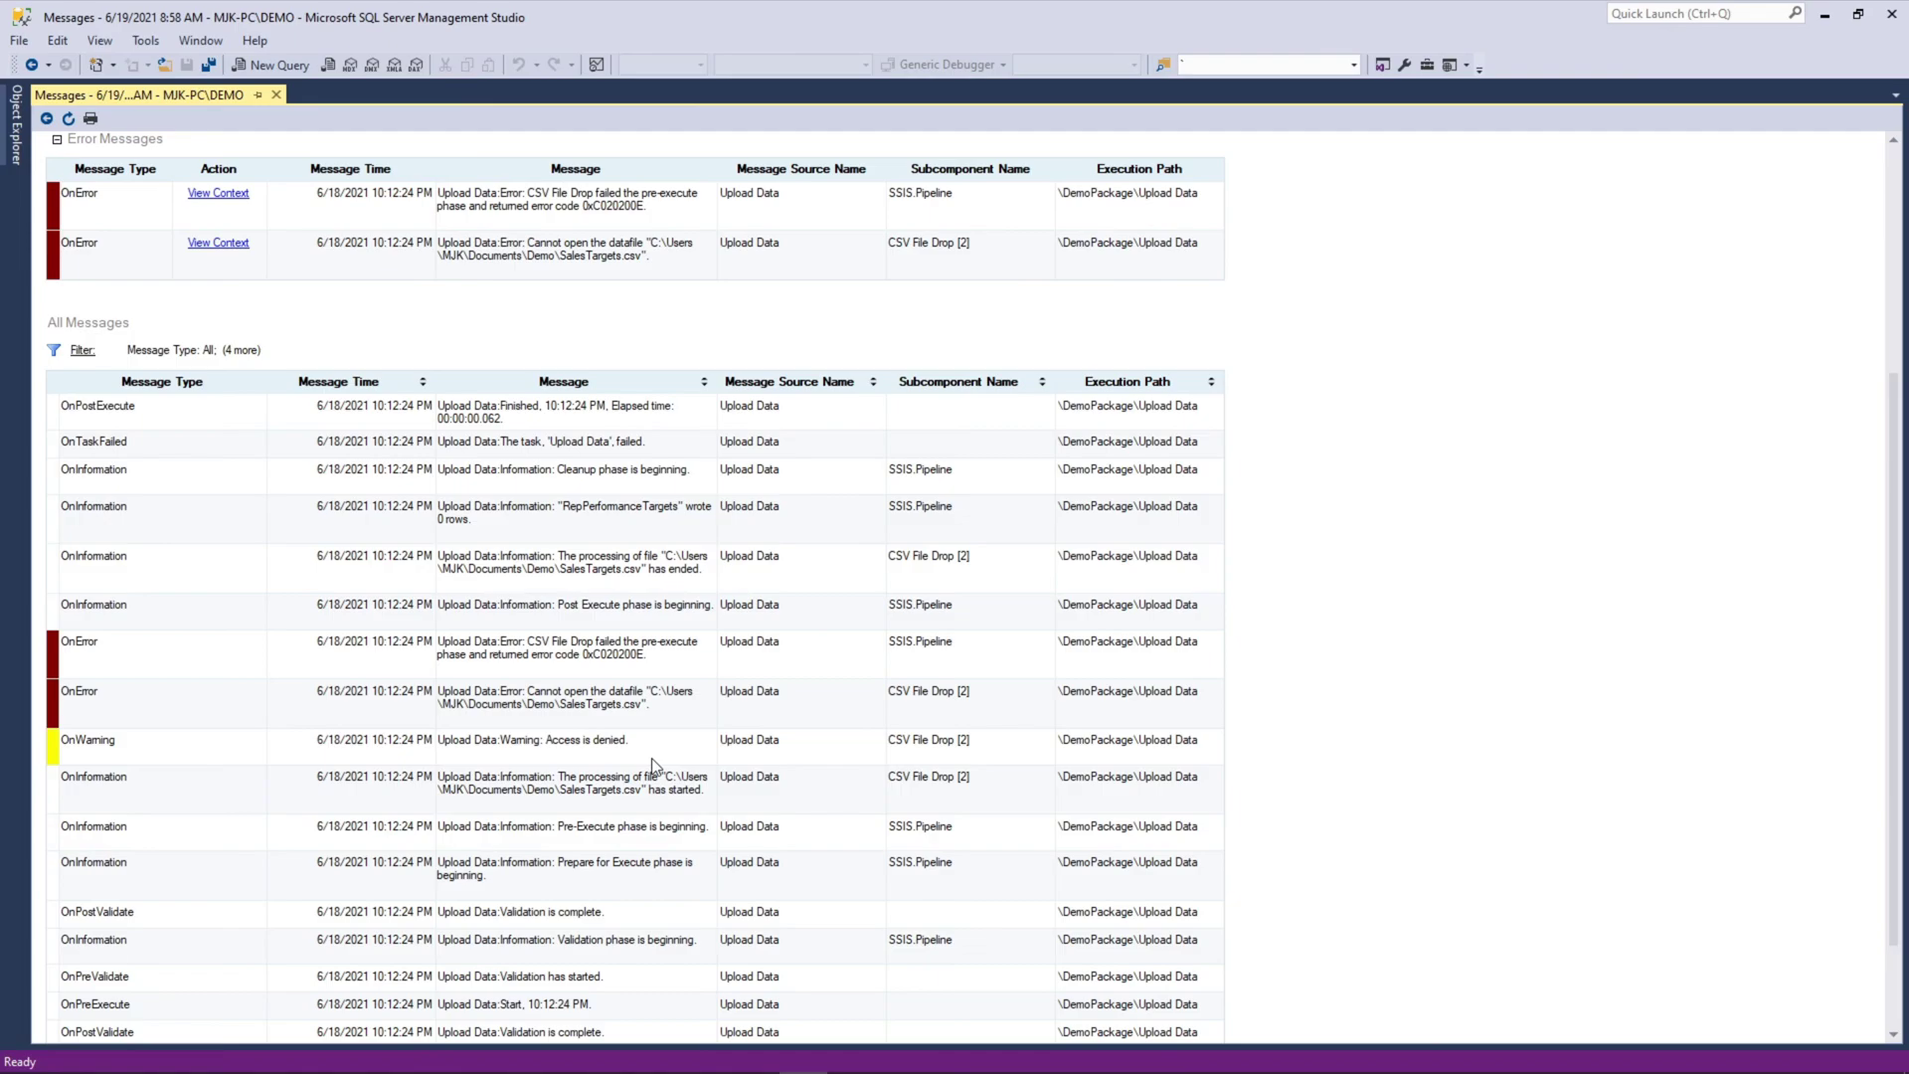
key(alt+Tab)
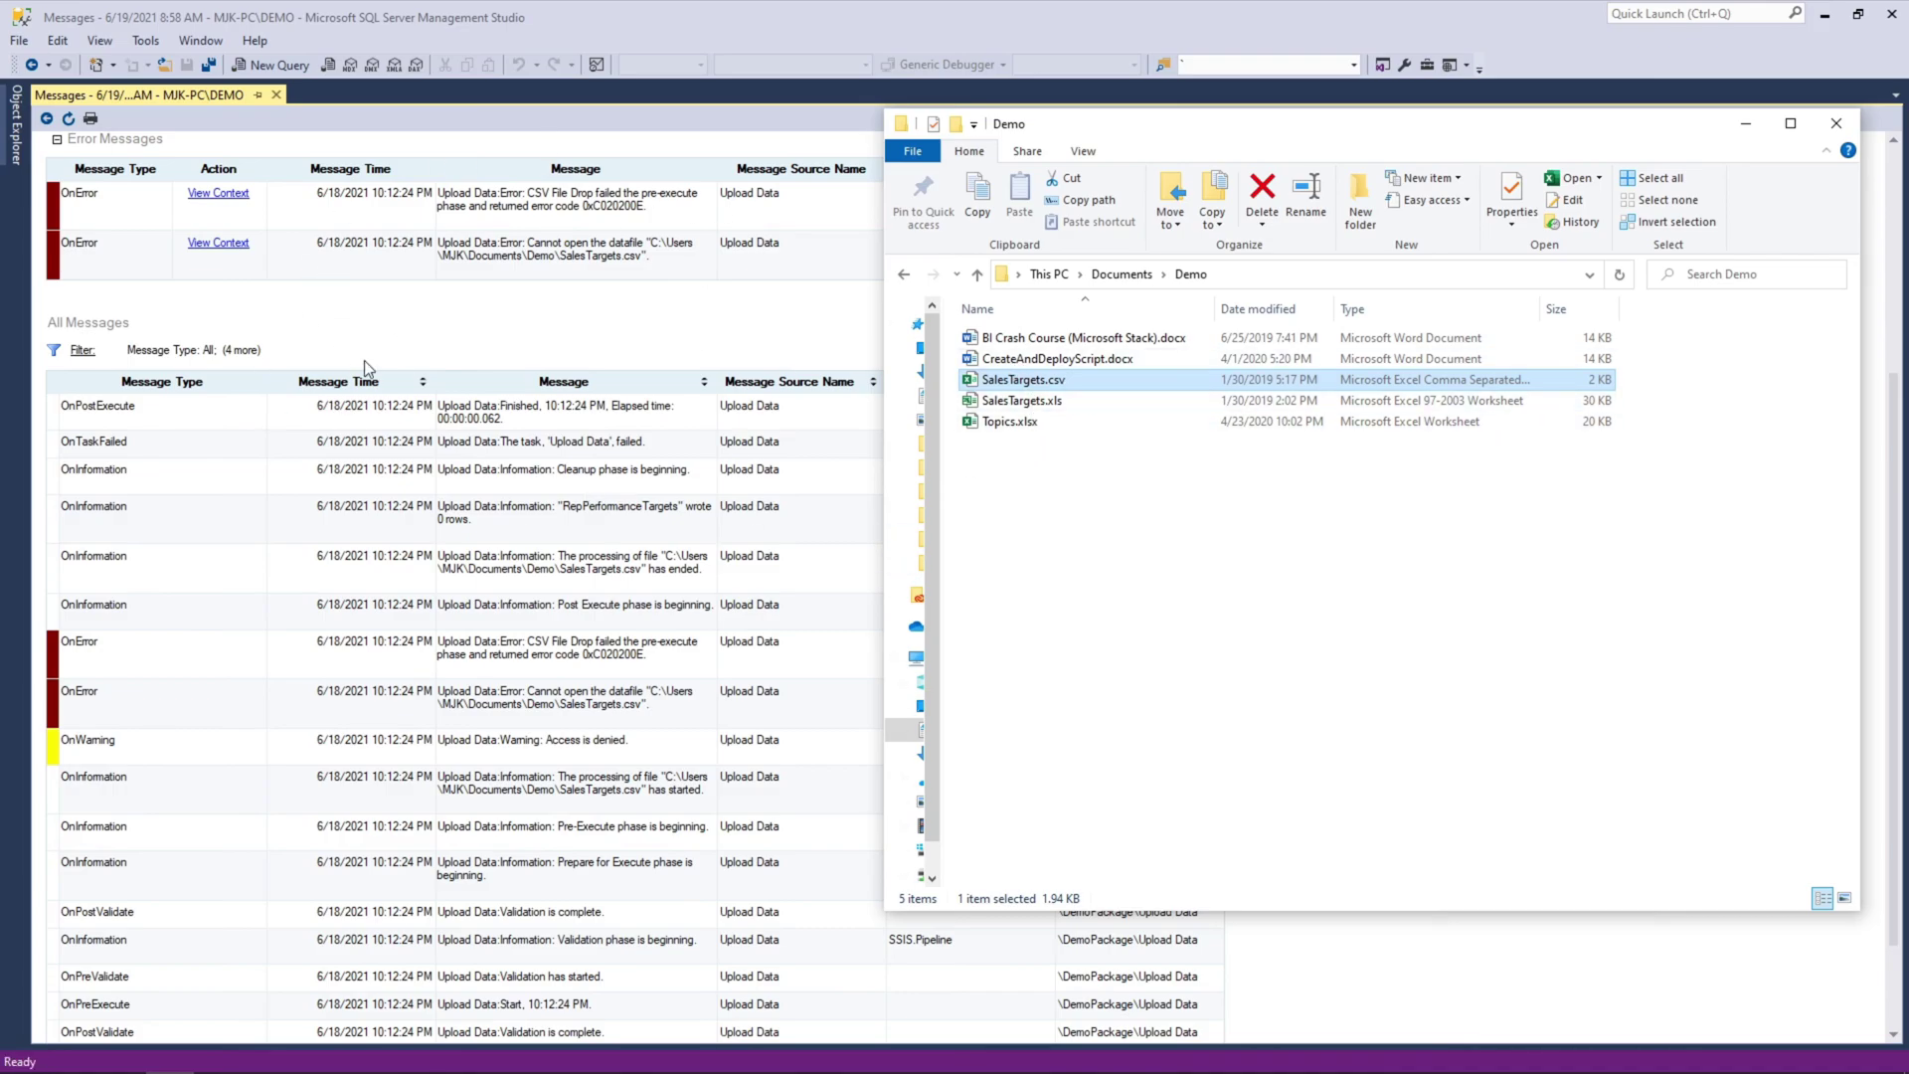
right_click(1012, 383)
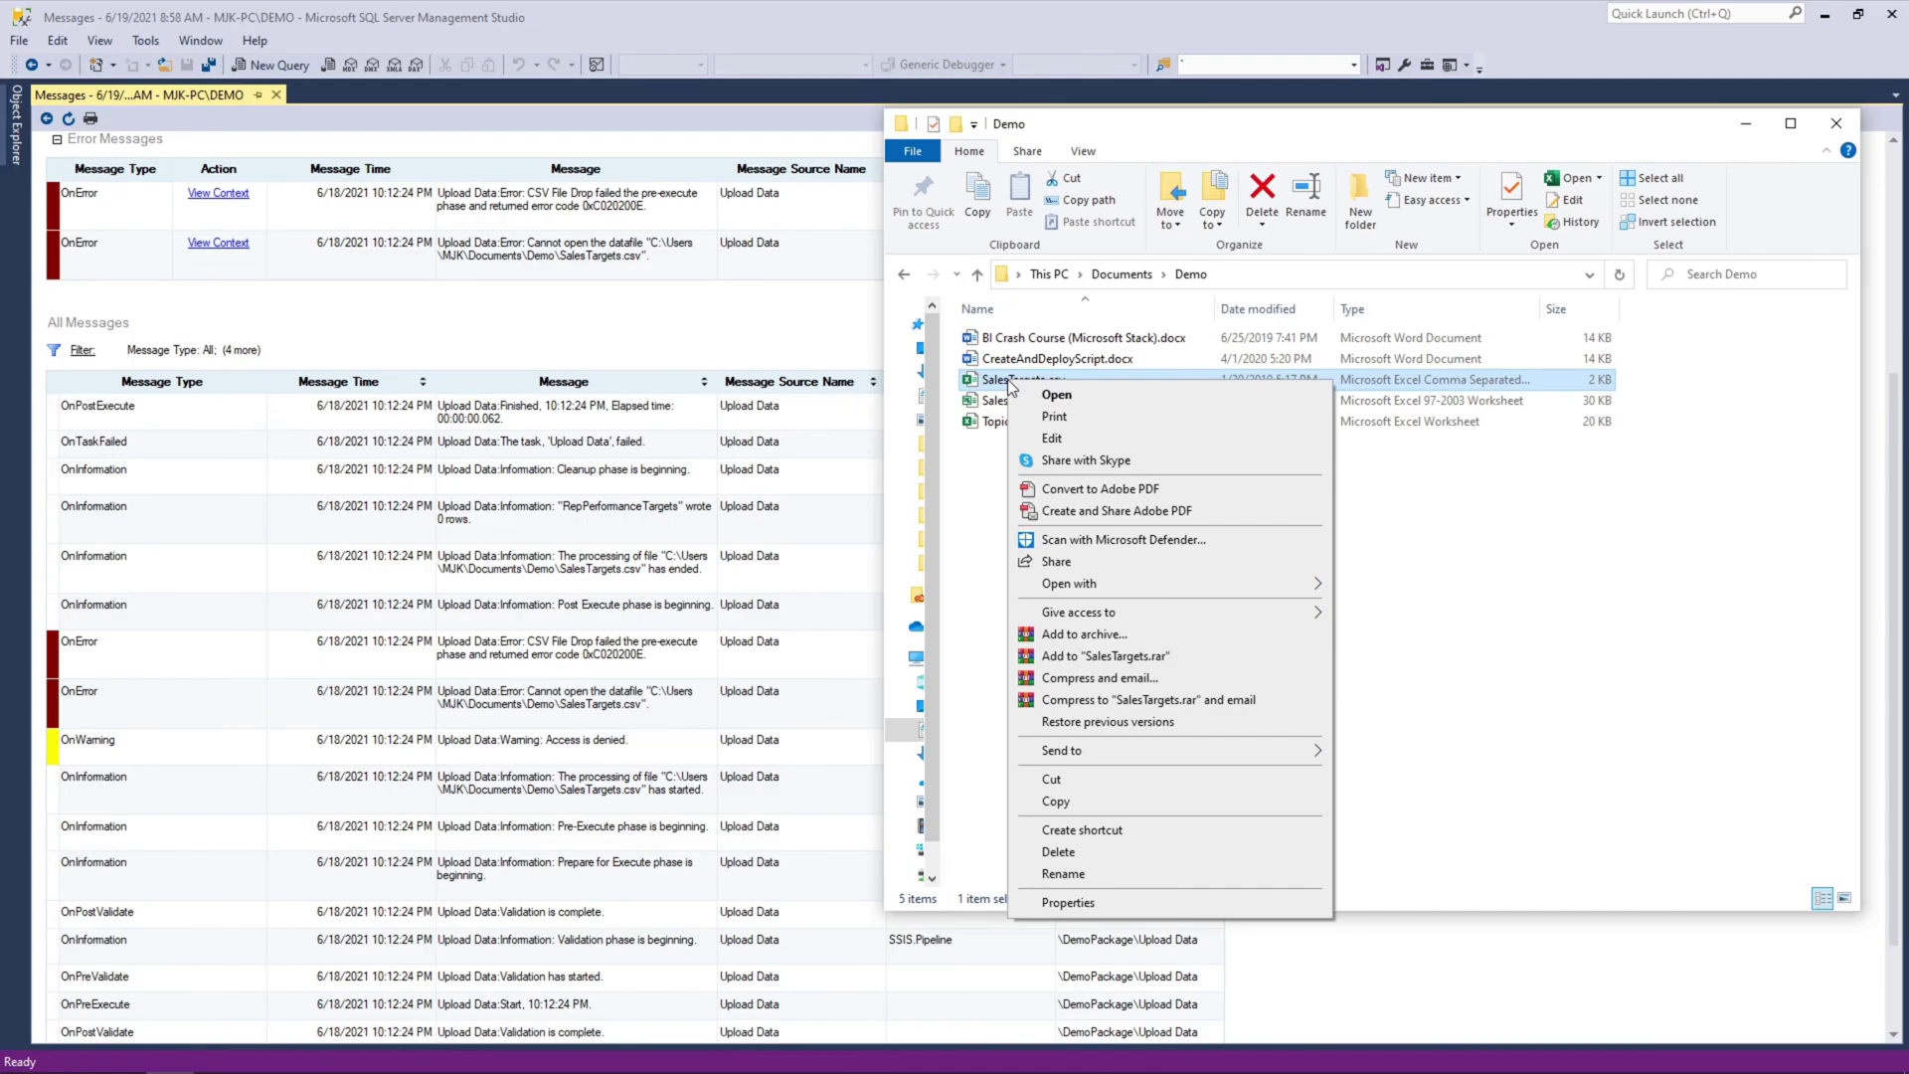
- Remove SQLAgent$DEMO from SalesTargets.csv's security permissions and close its Properties
click(1169, 905)
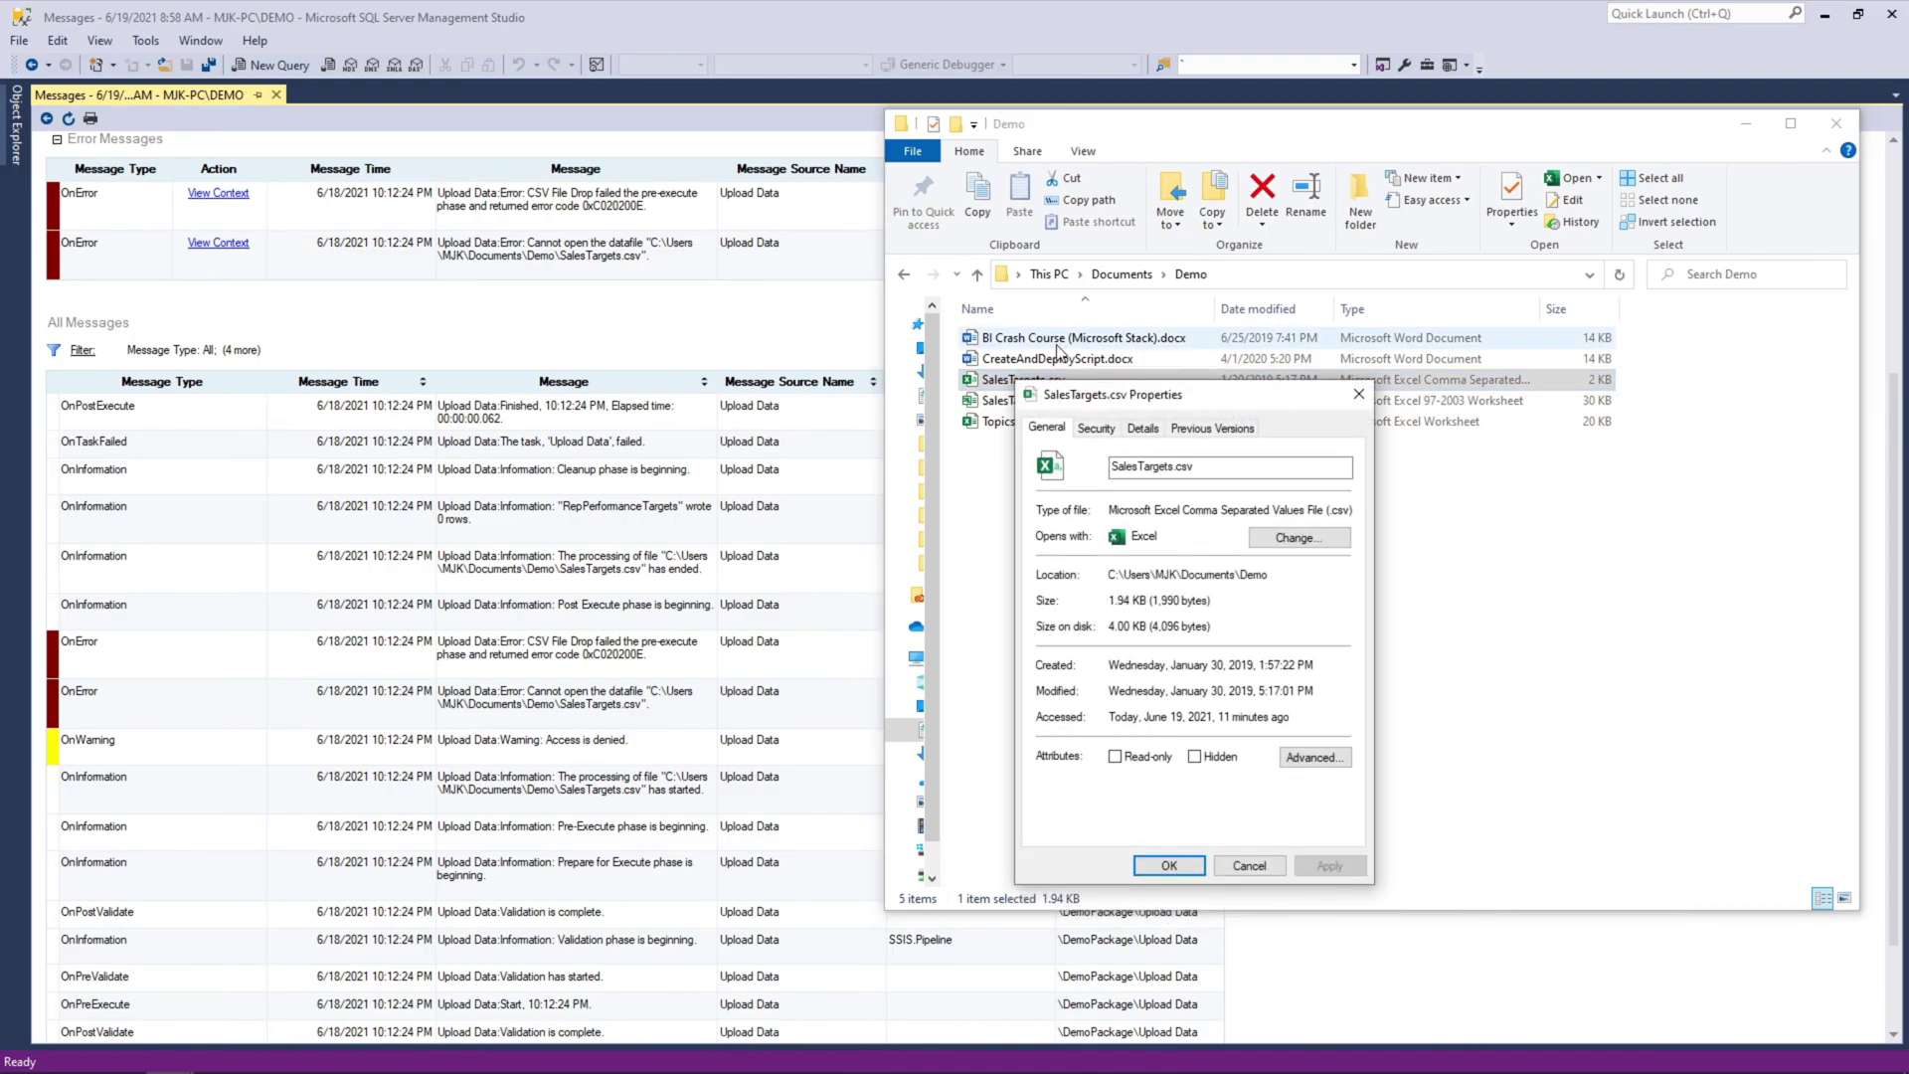
click(1091, 428)
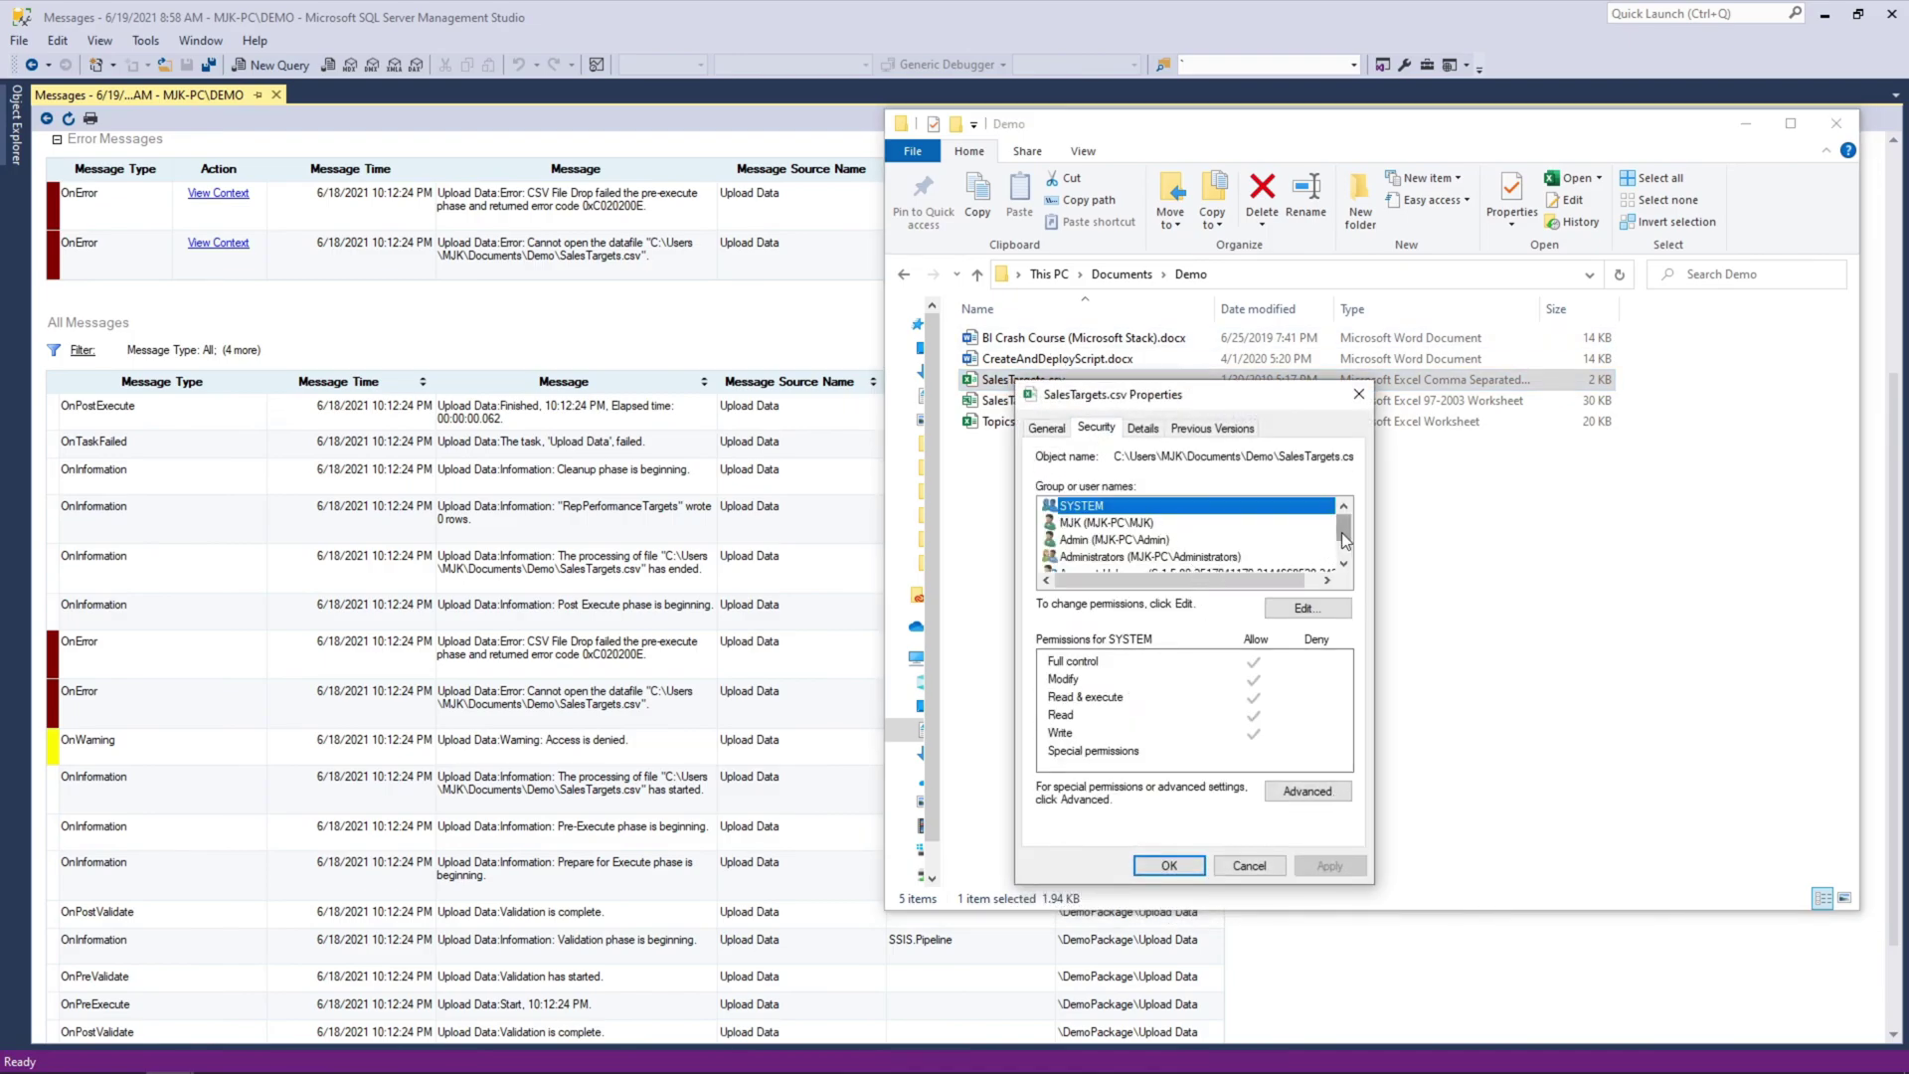
scroll(1343, 540, down, 1)
click(1113, 558)
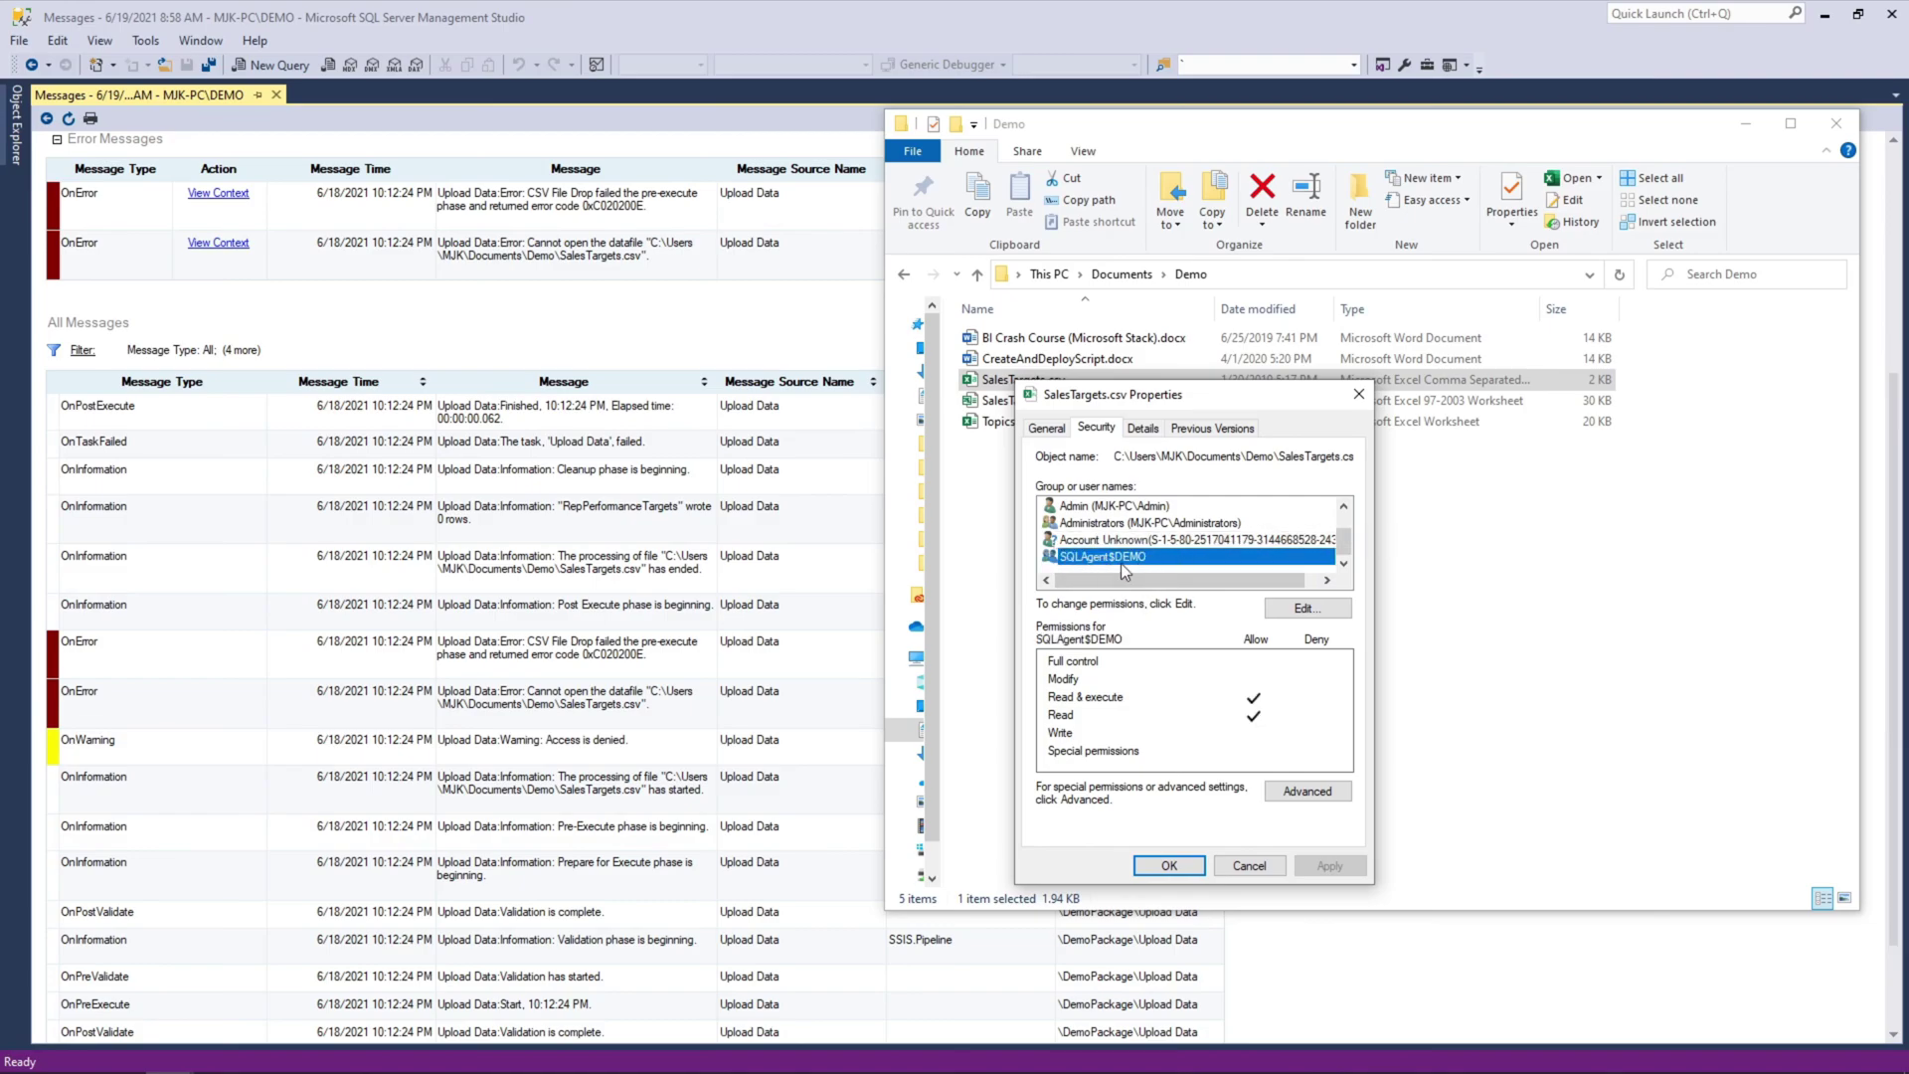
scroll(605, 337, up, 3)
scroll(604, 337, up, 2)
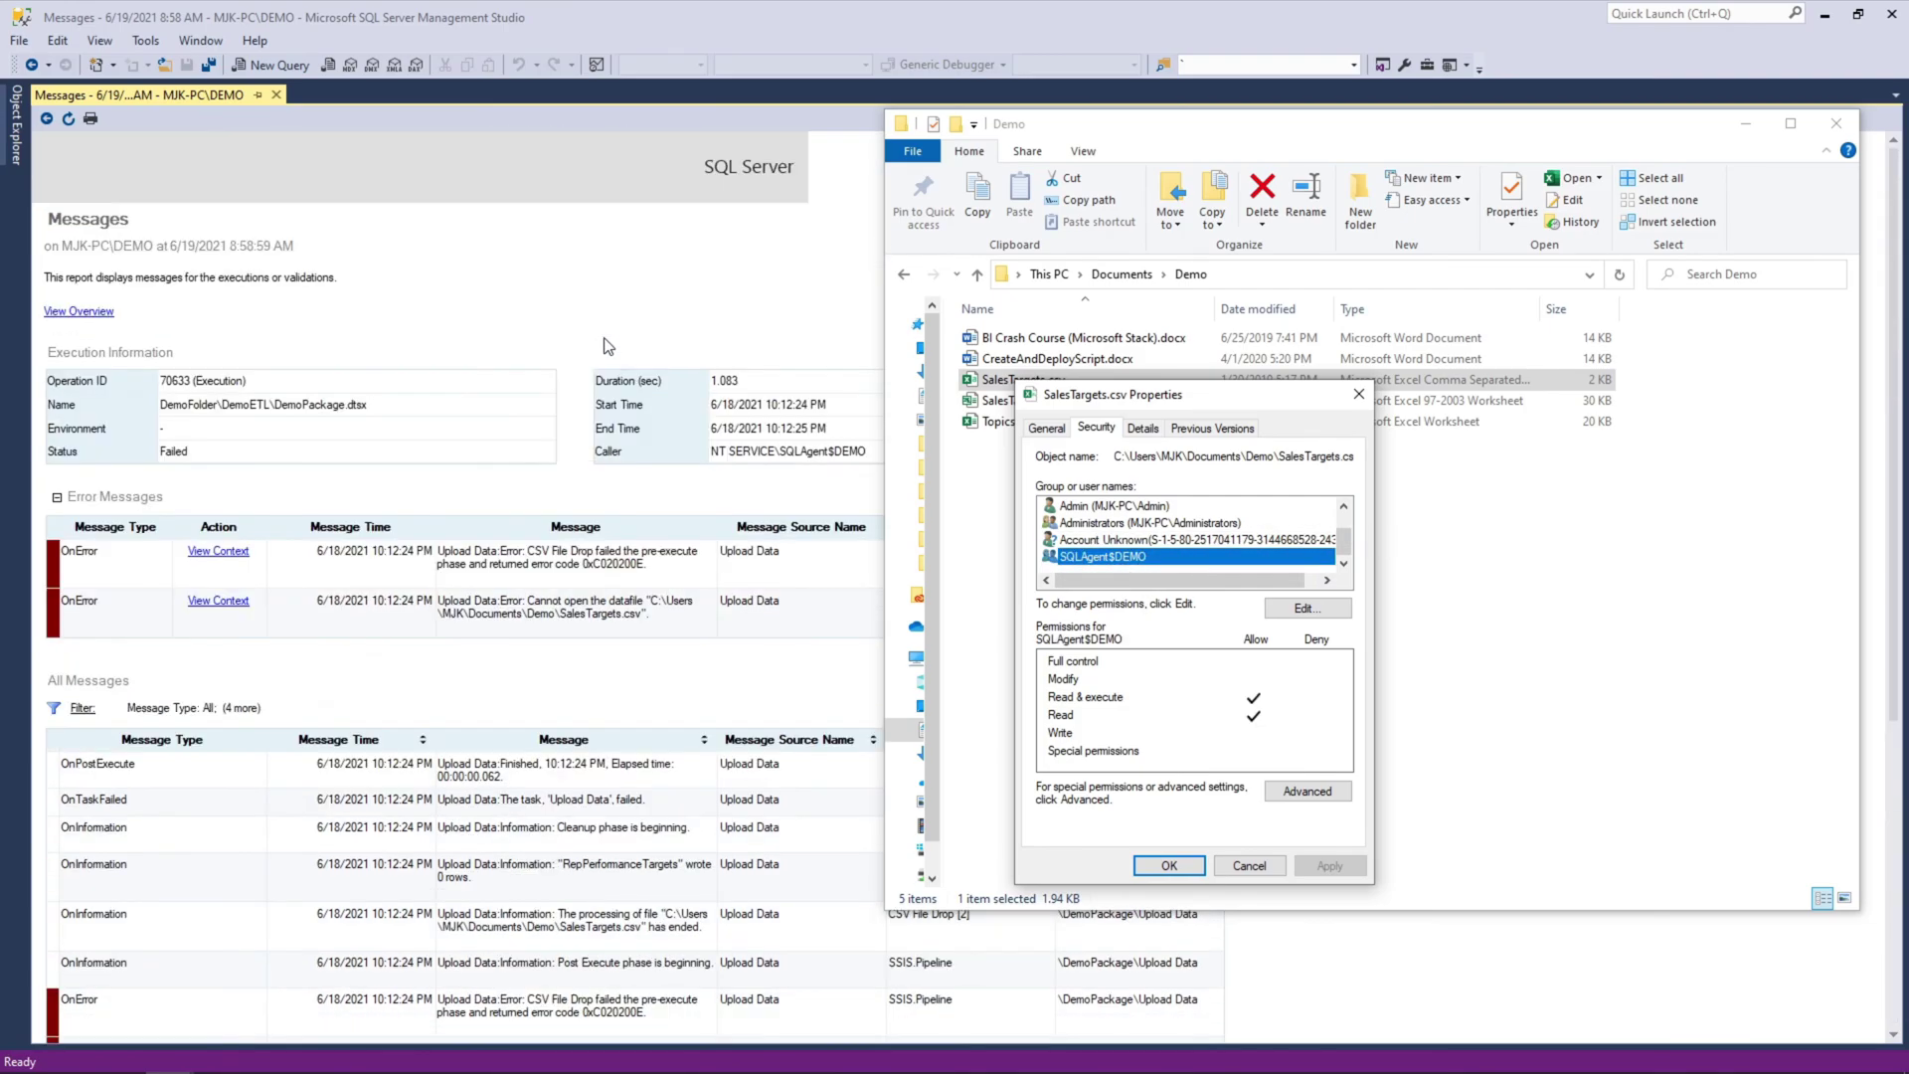
click(1305, 607)
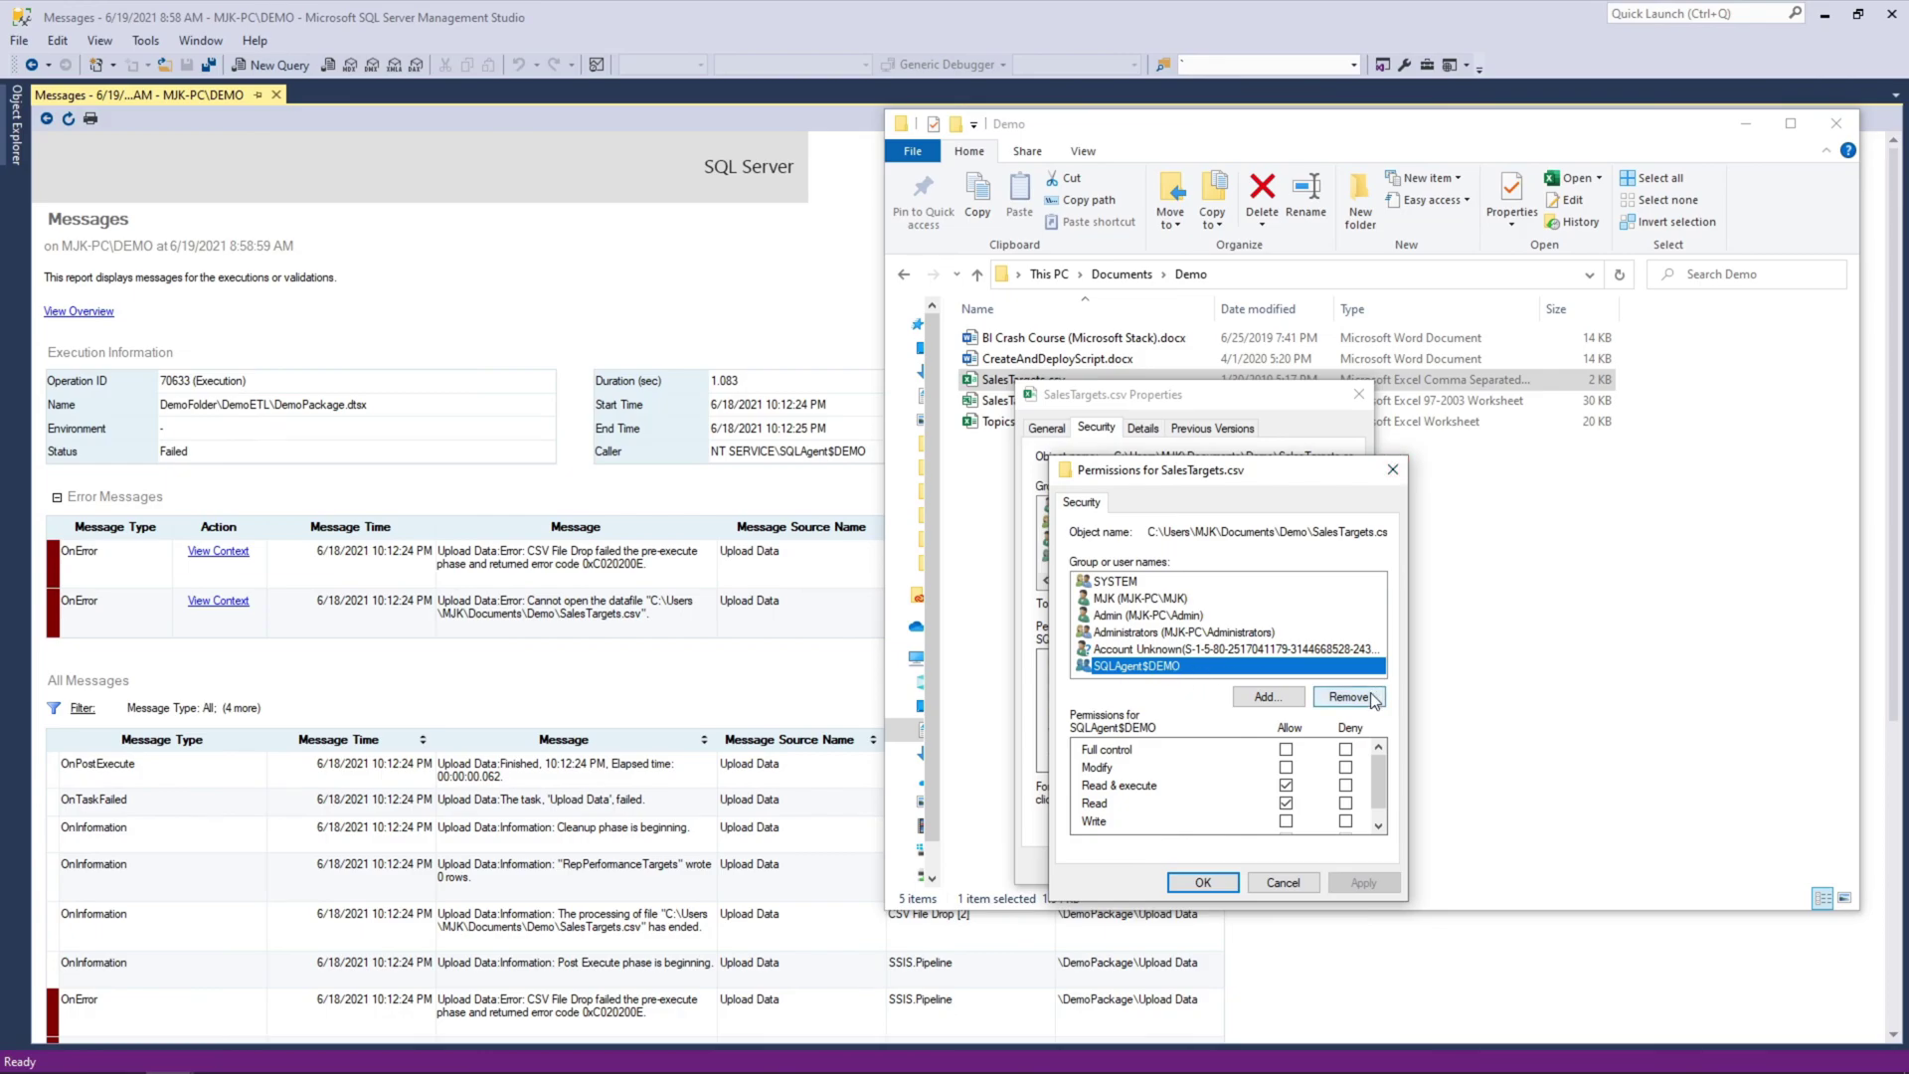
click(1349, 698)
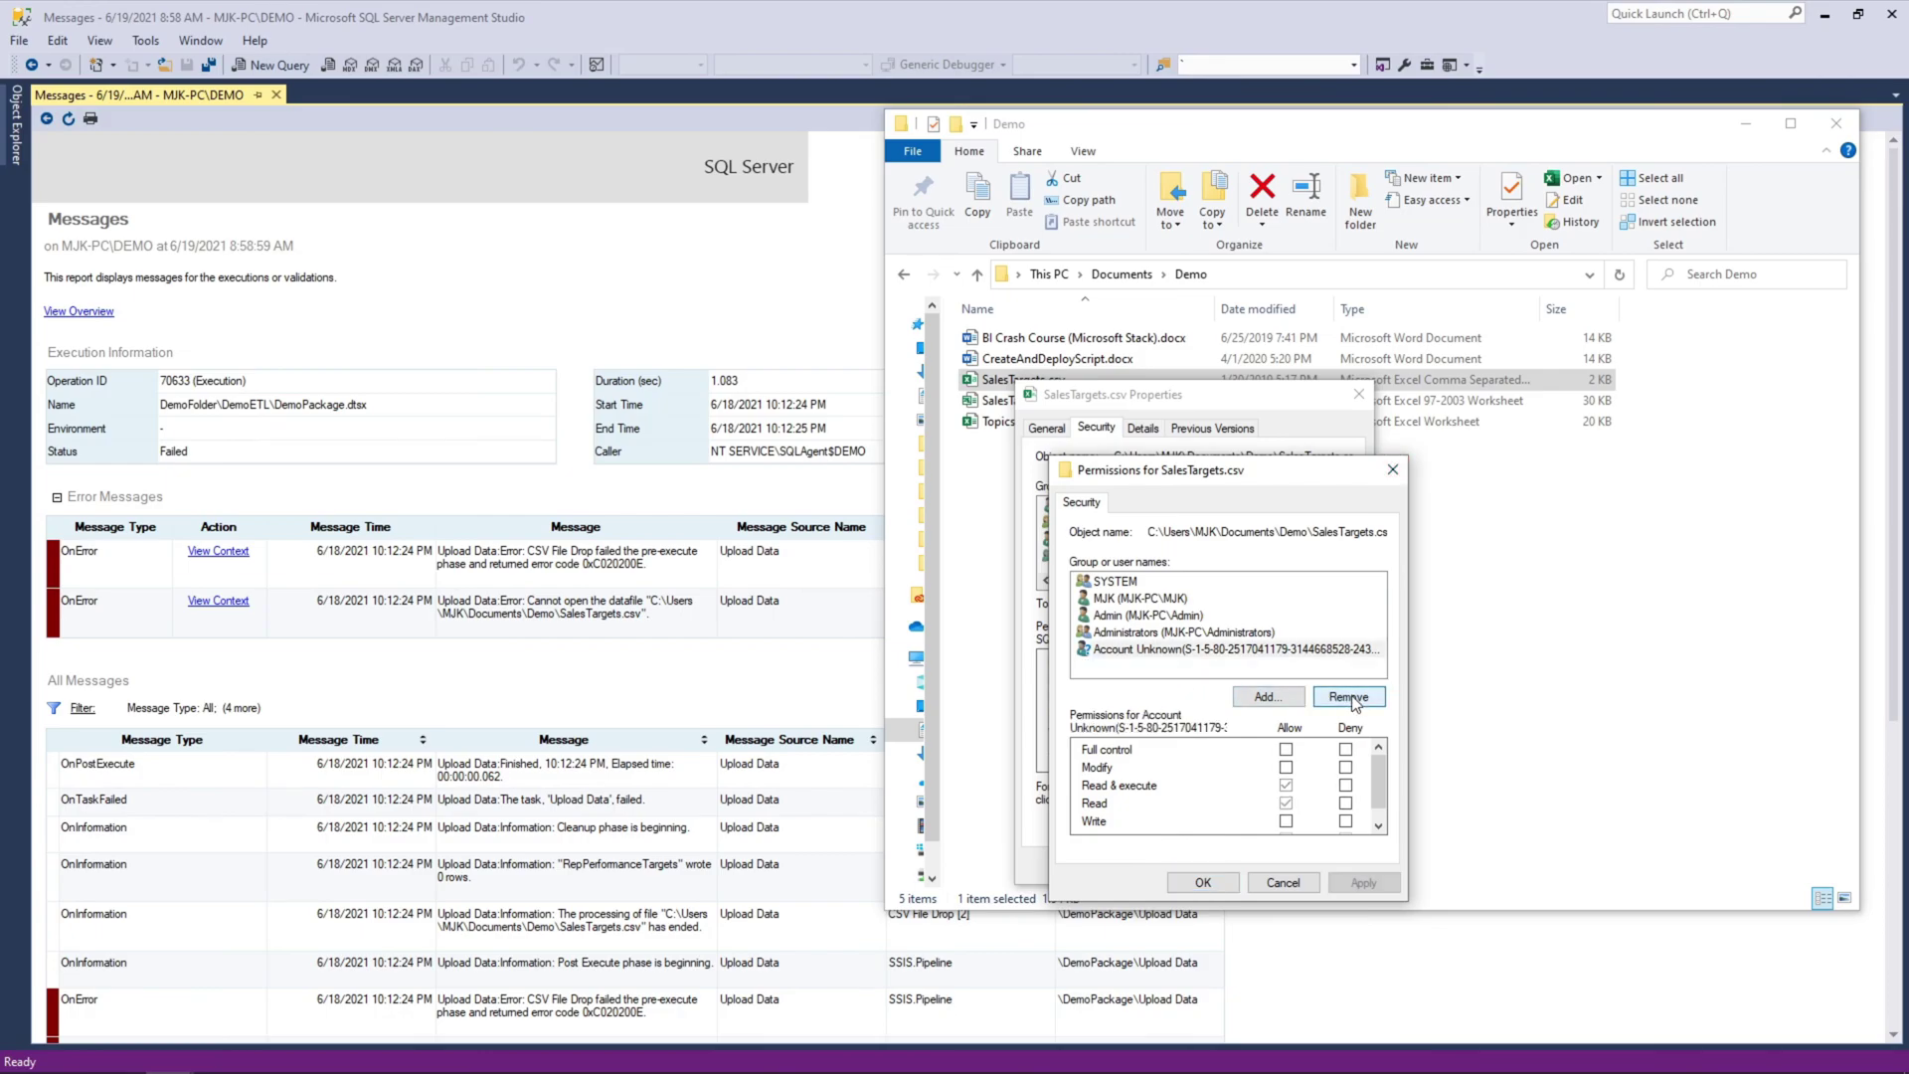
click(1209, 884)
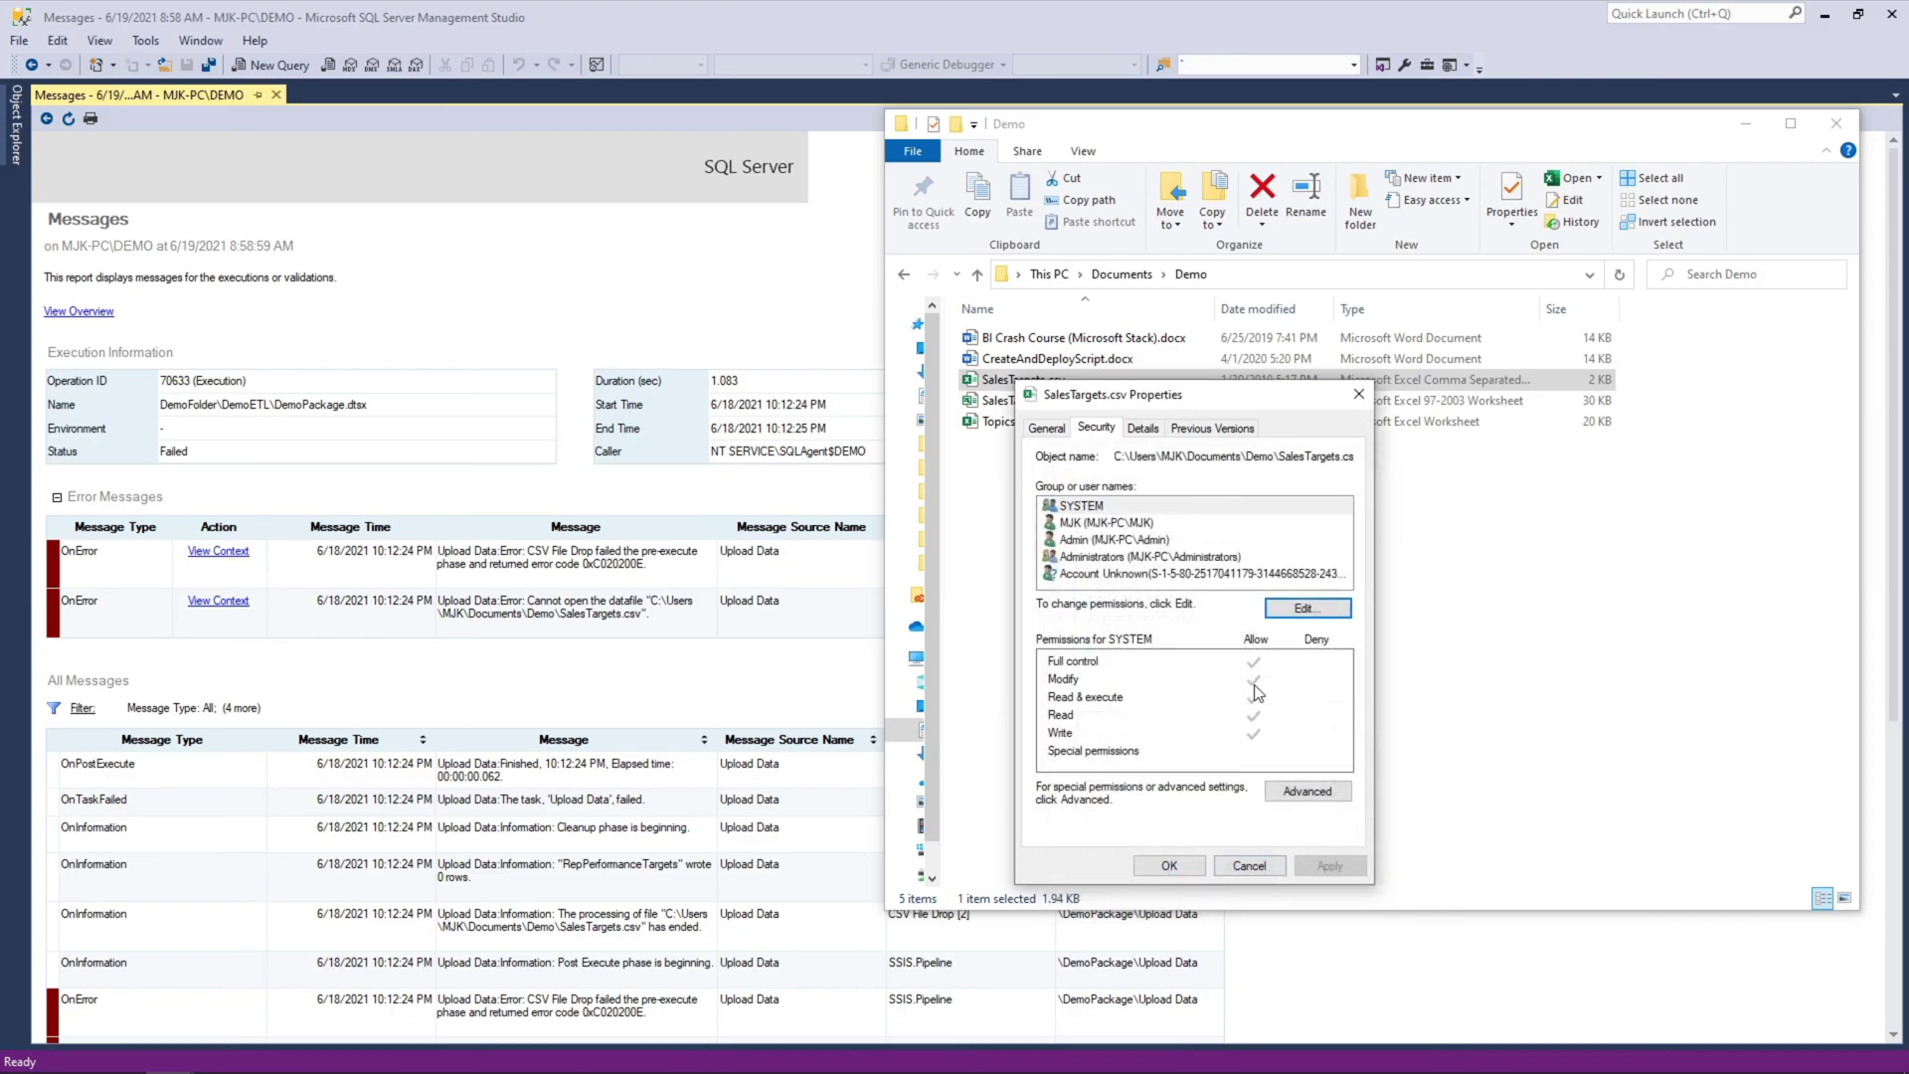
key(Return)
- Run the Process SSIS Package job again and dismiss its start summary
click(678, 299)
click(25, 136)
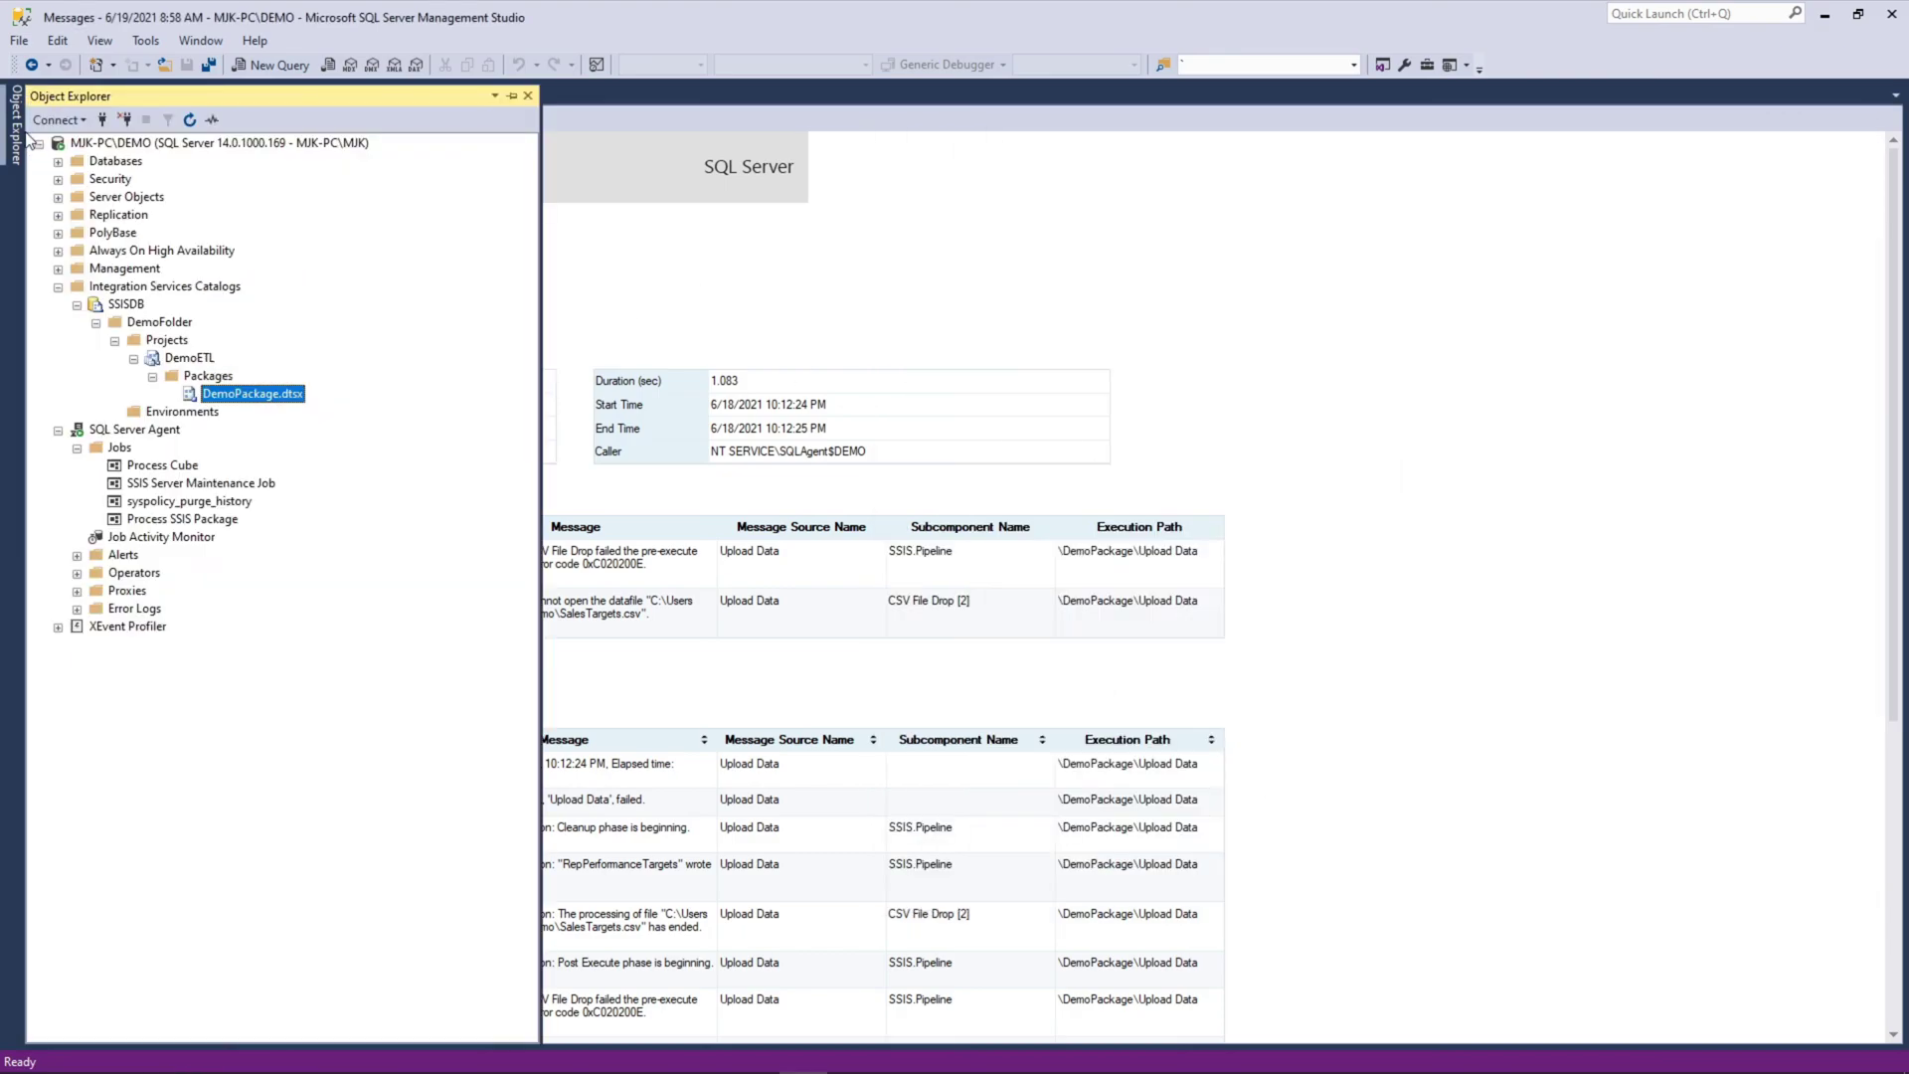
right_click(190, 523)
click(266, 563)
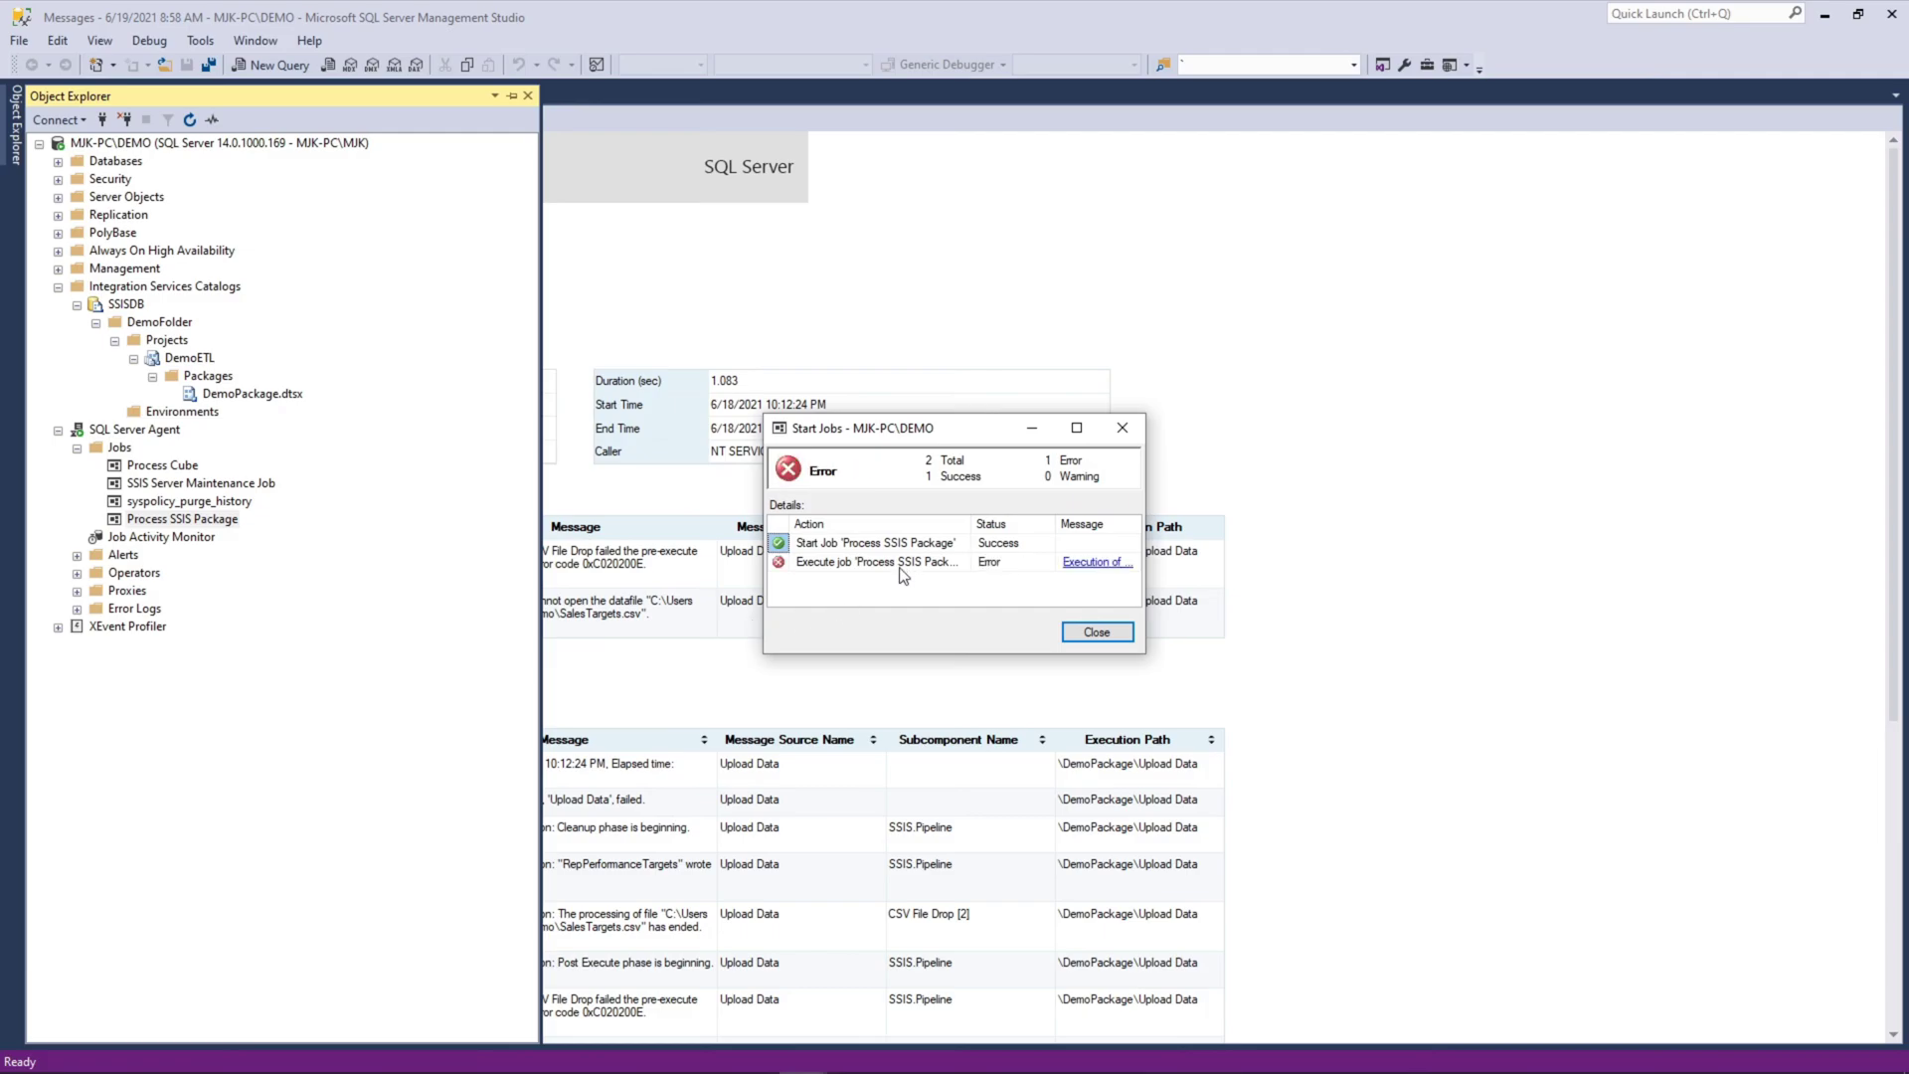
key(Return)
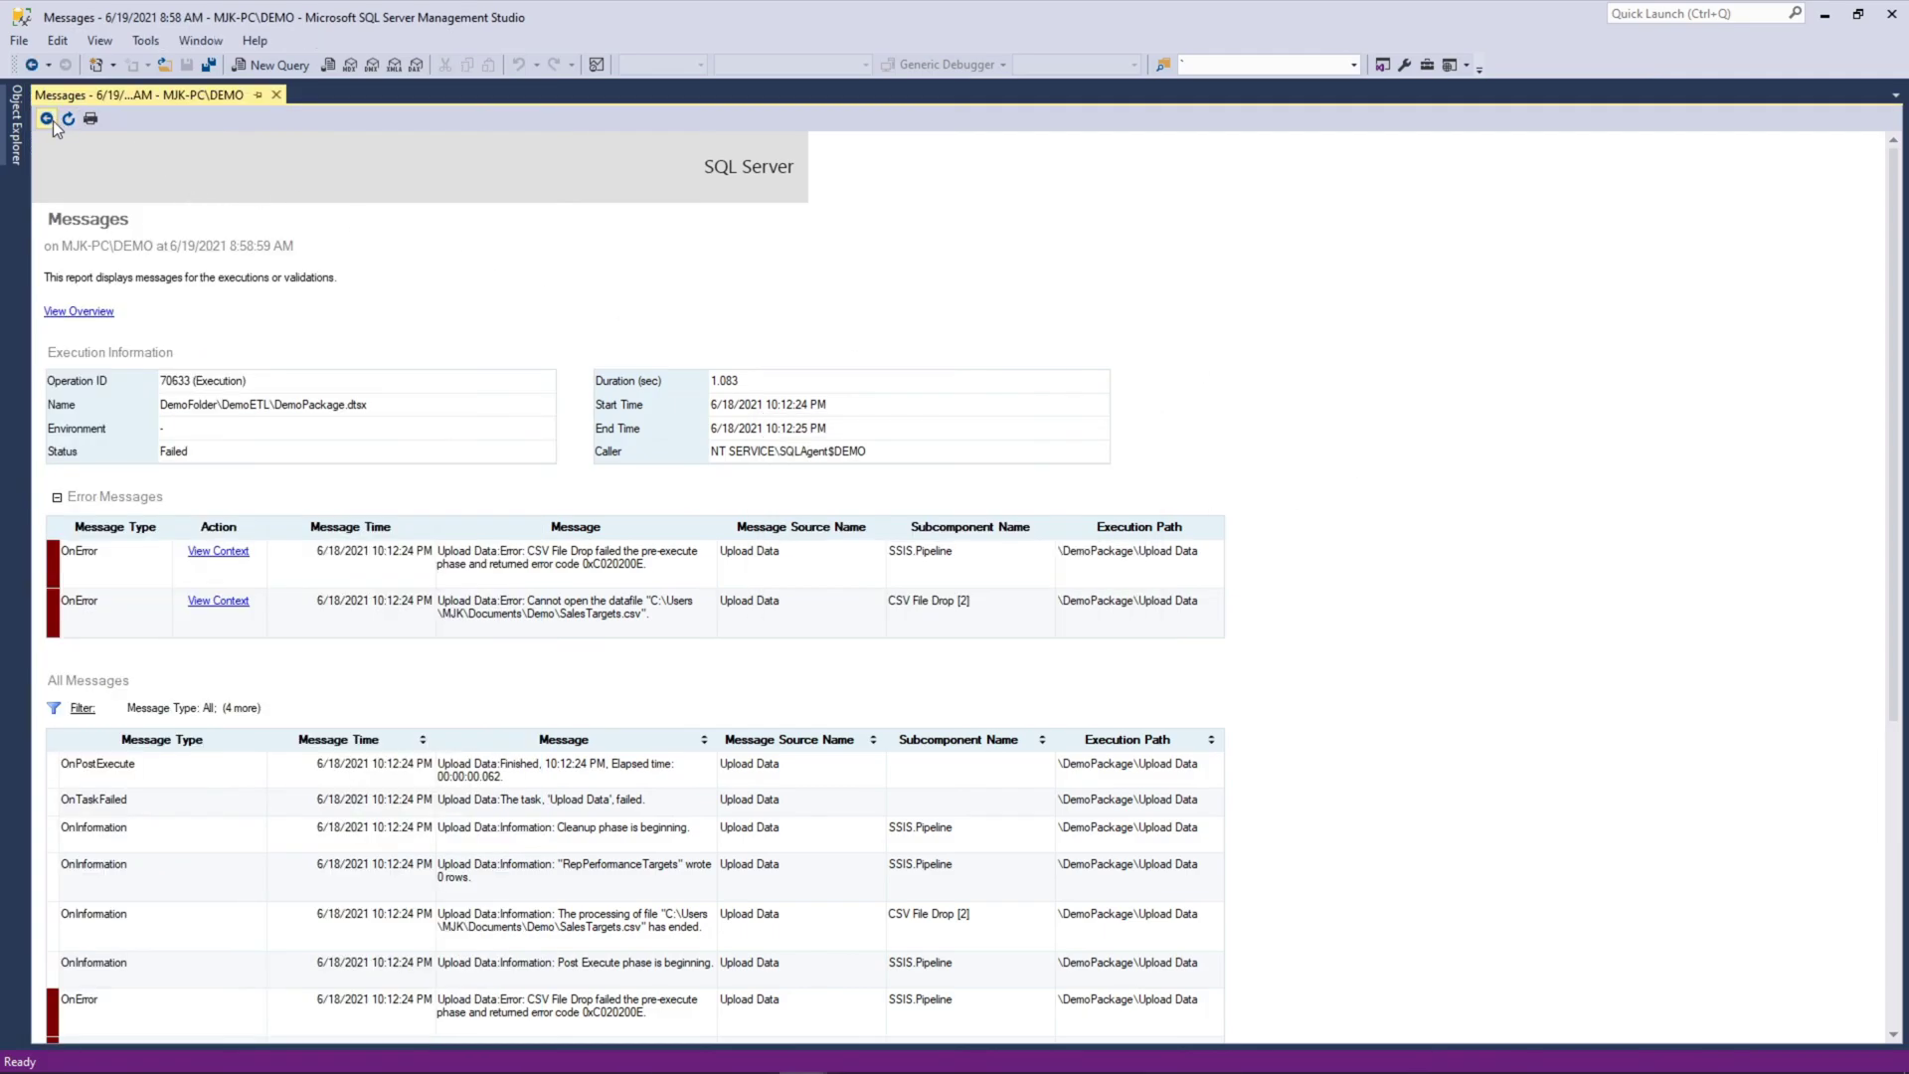
- Inspect failed run 70639's Upload Data messages, then return to All Executions
click(52, 121)
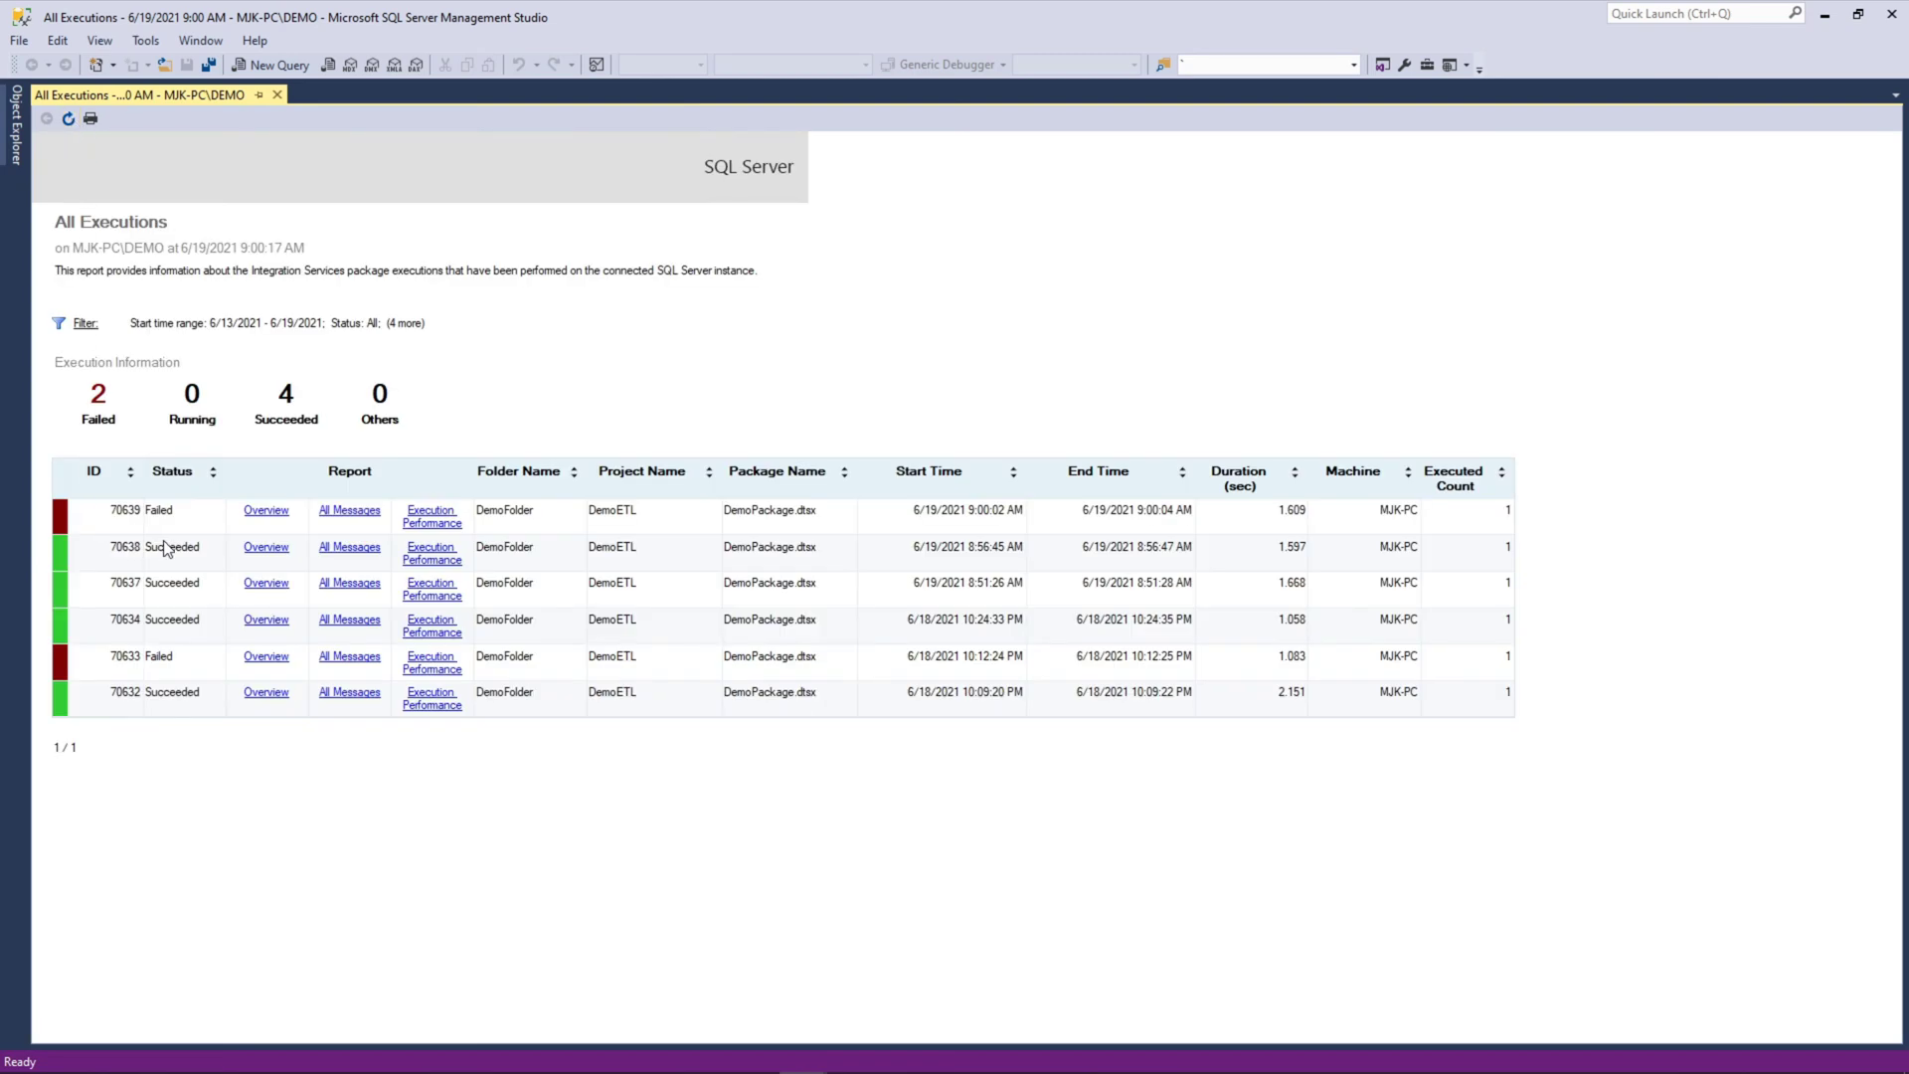
click(247, 512)
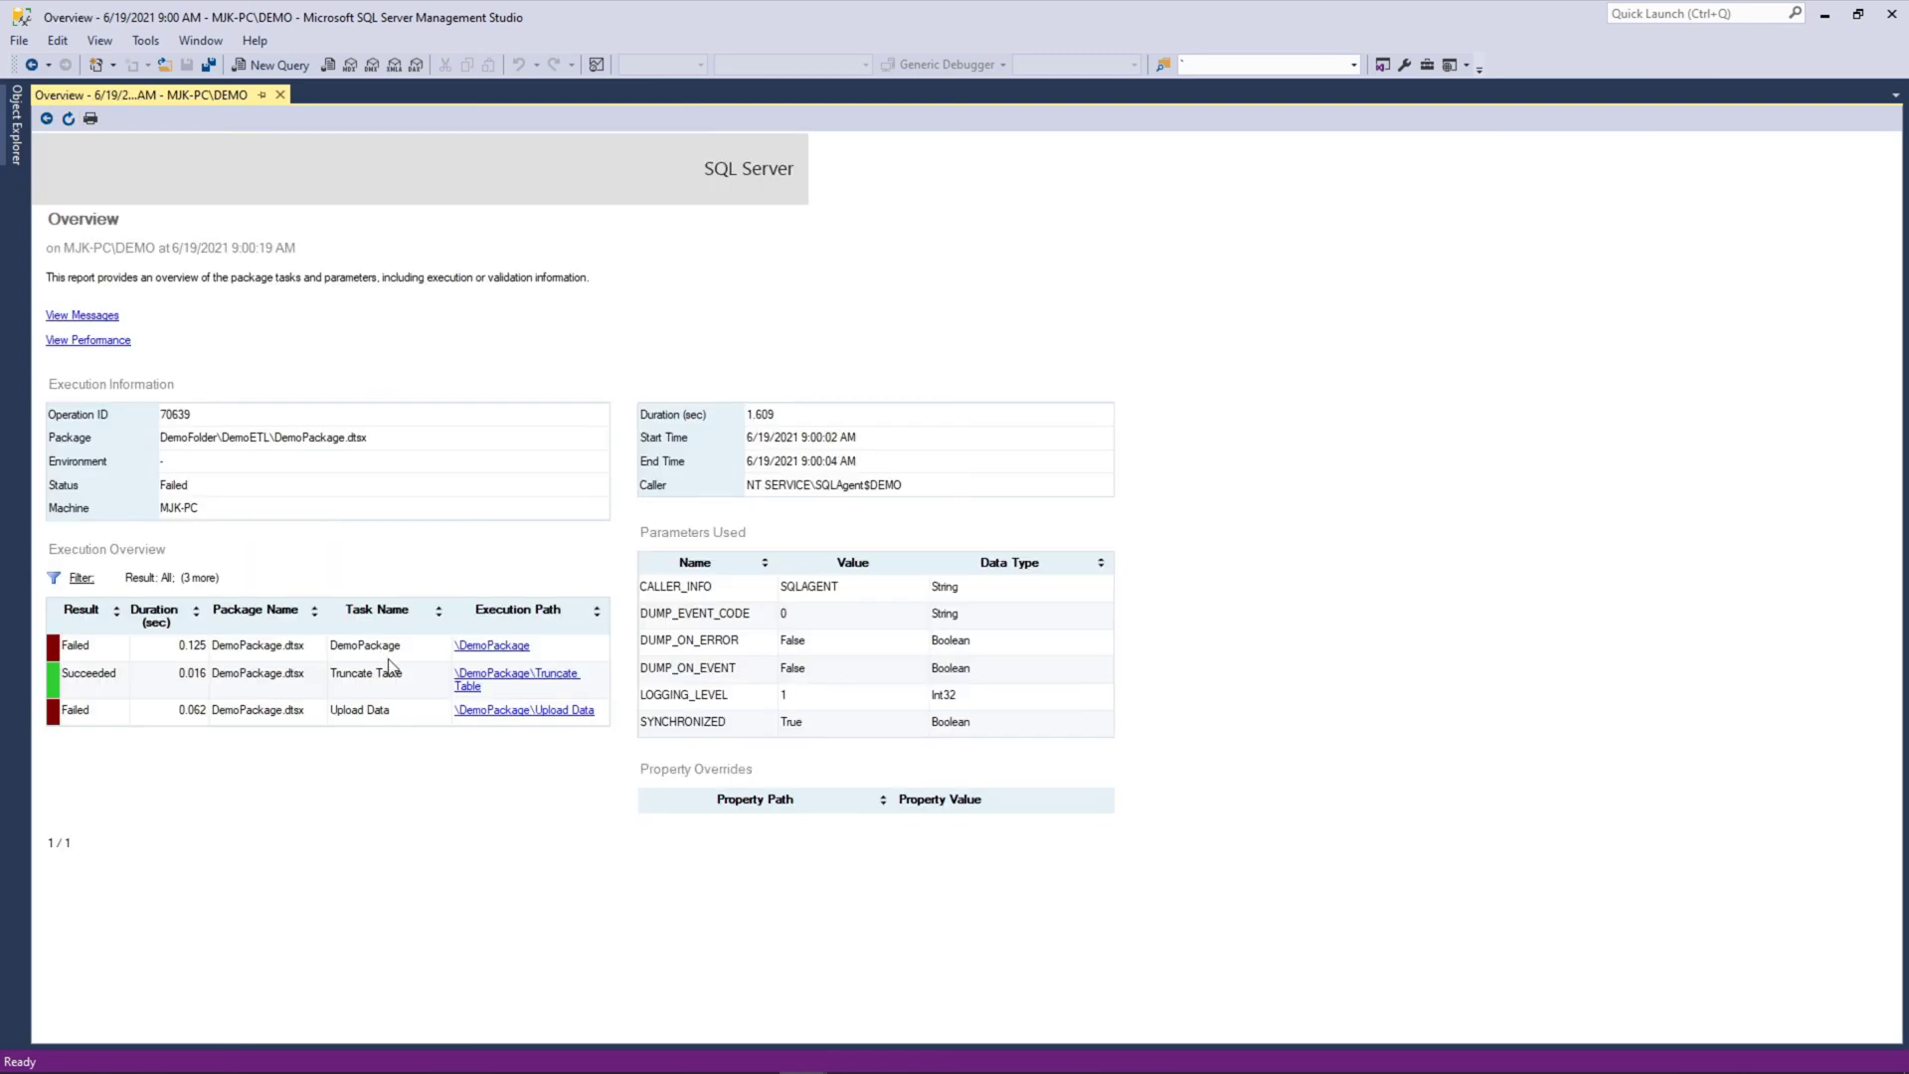
click(502, 713)
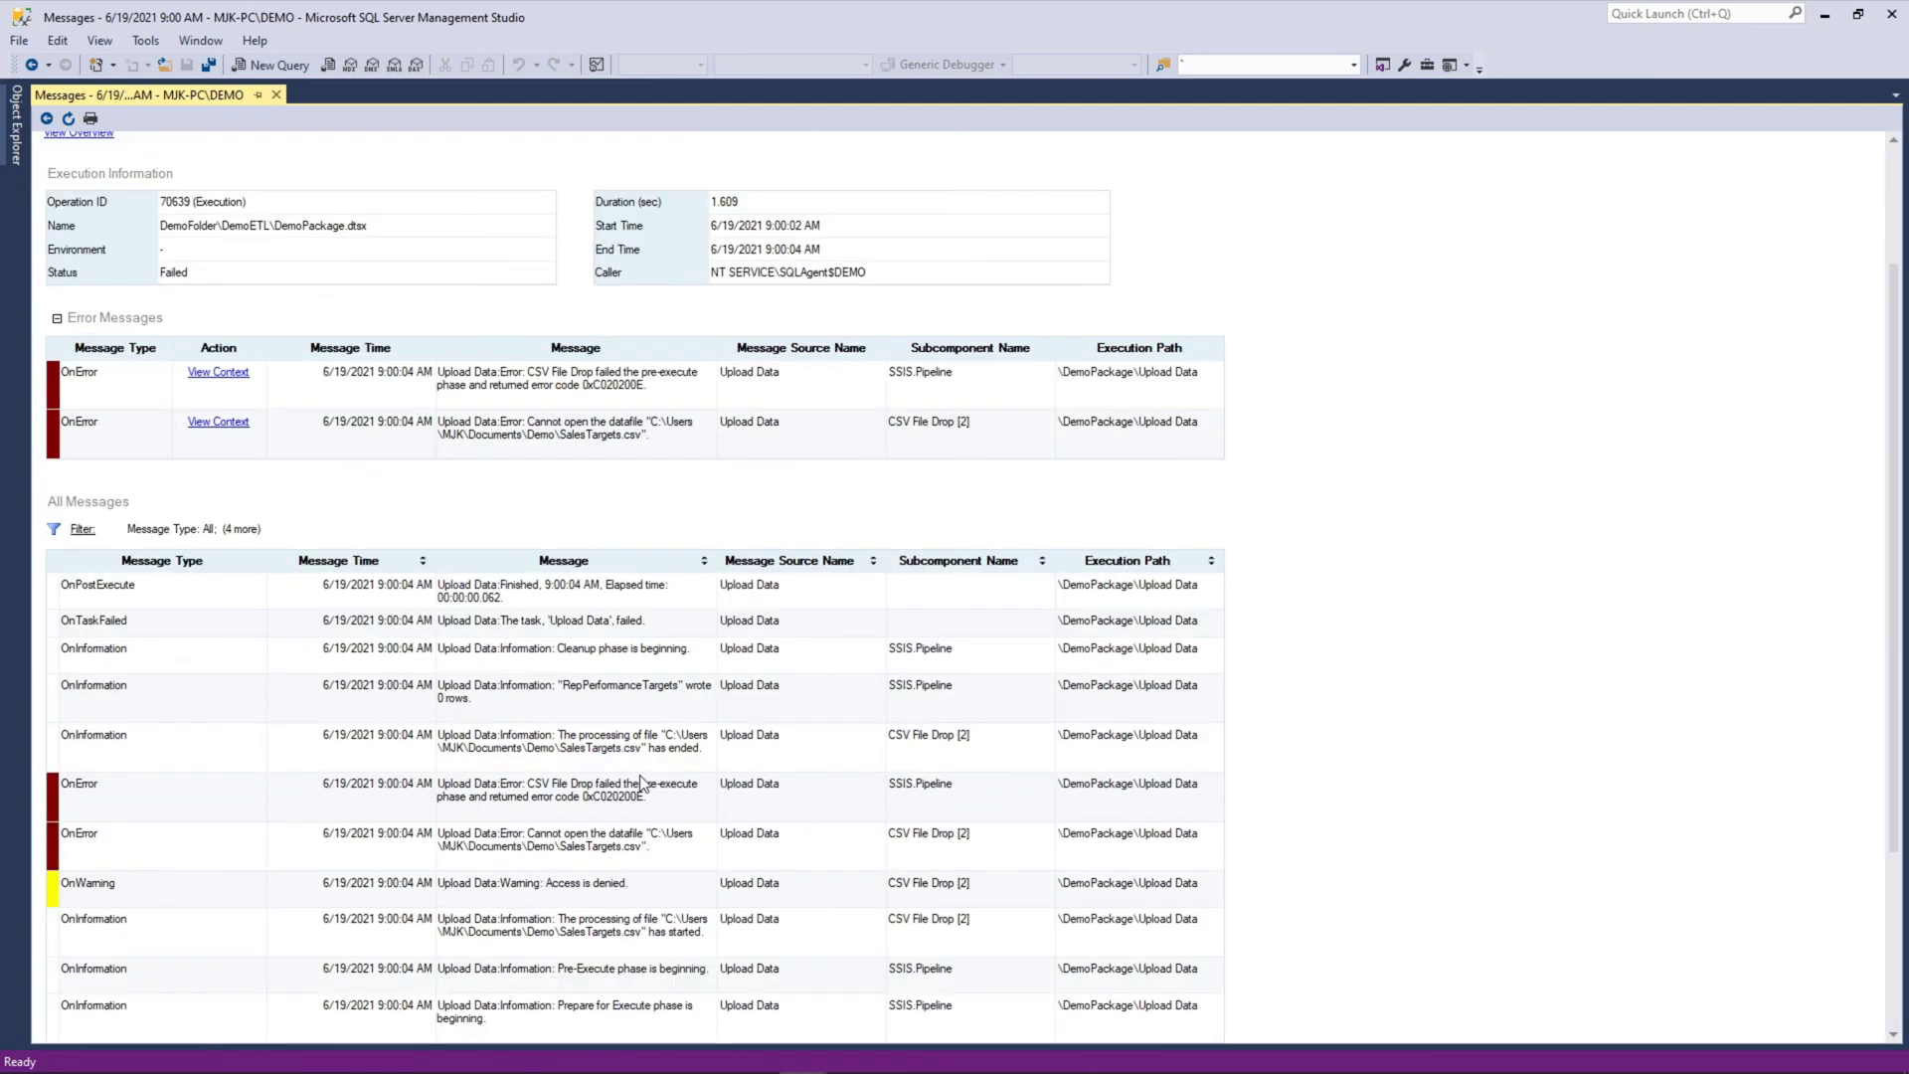
scroll(640, 774, down, 3)
scroll(641, 773, down, 1)
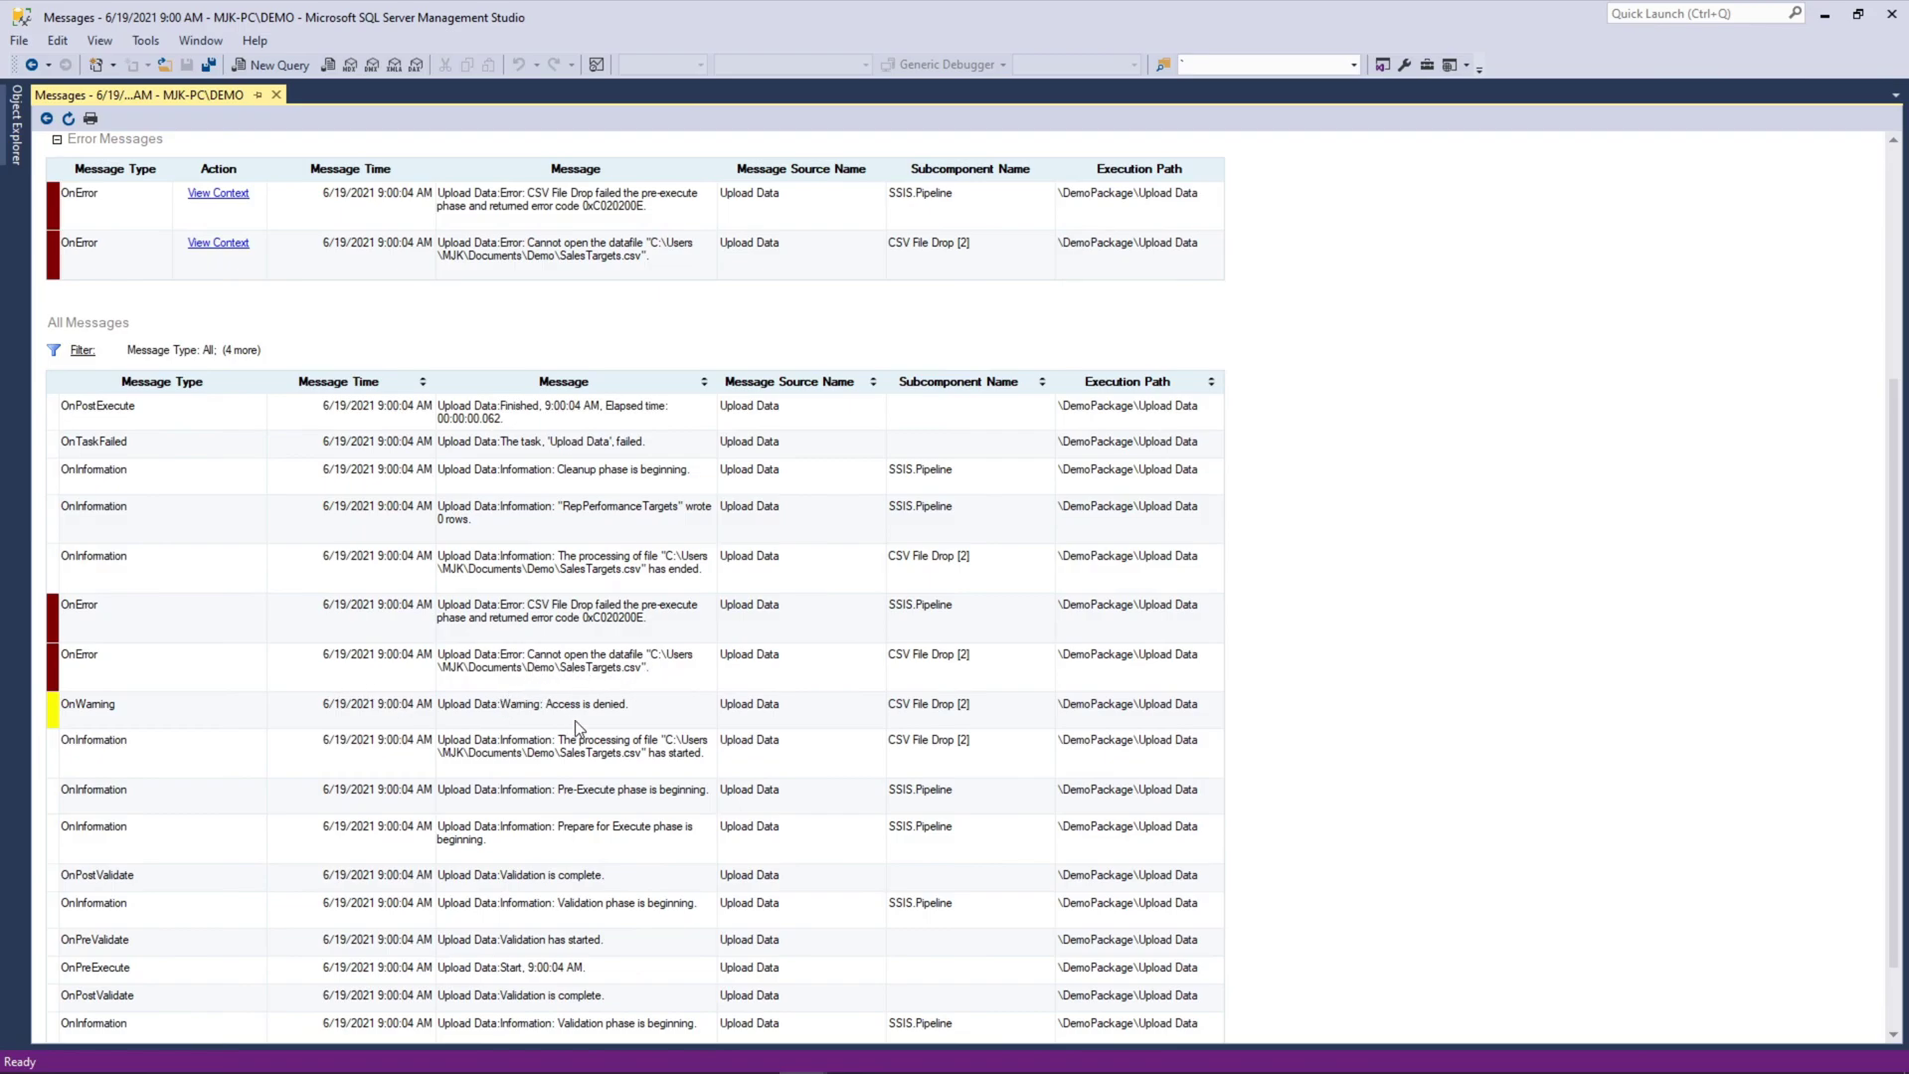
key(alt+Left)
key(alt+Left)
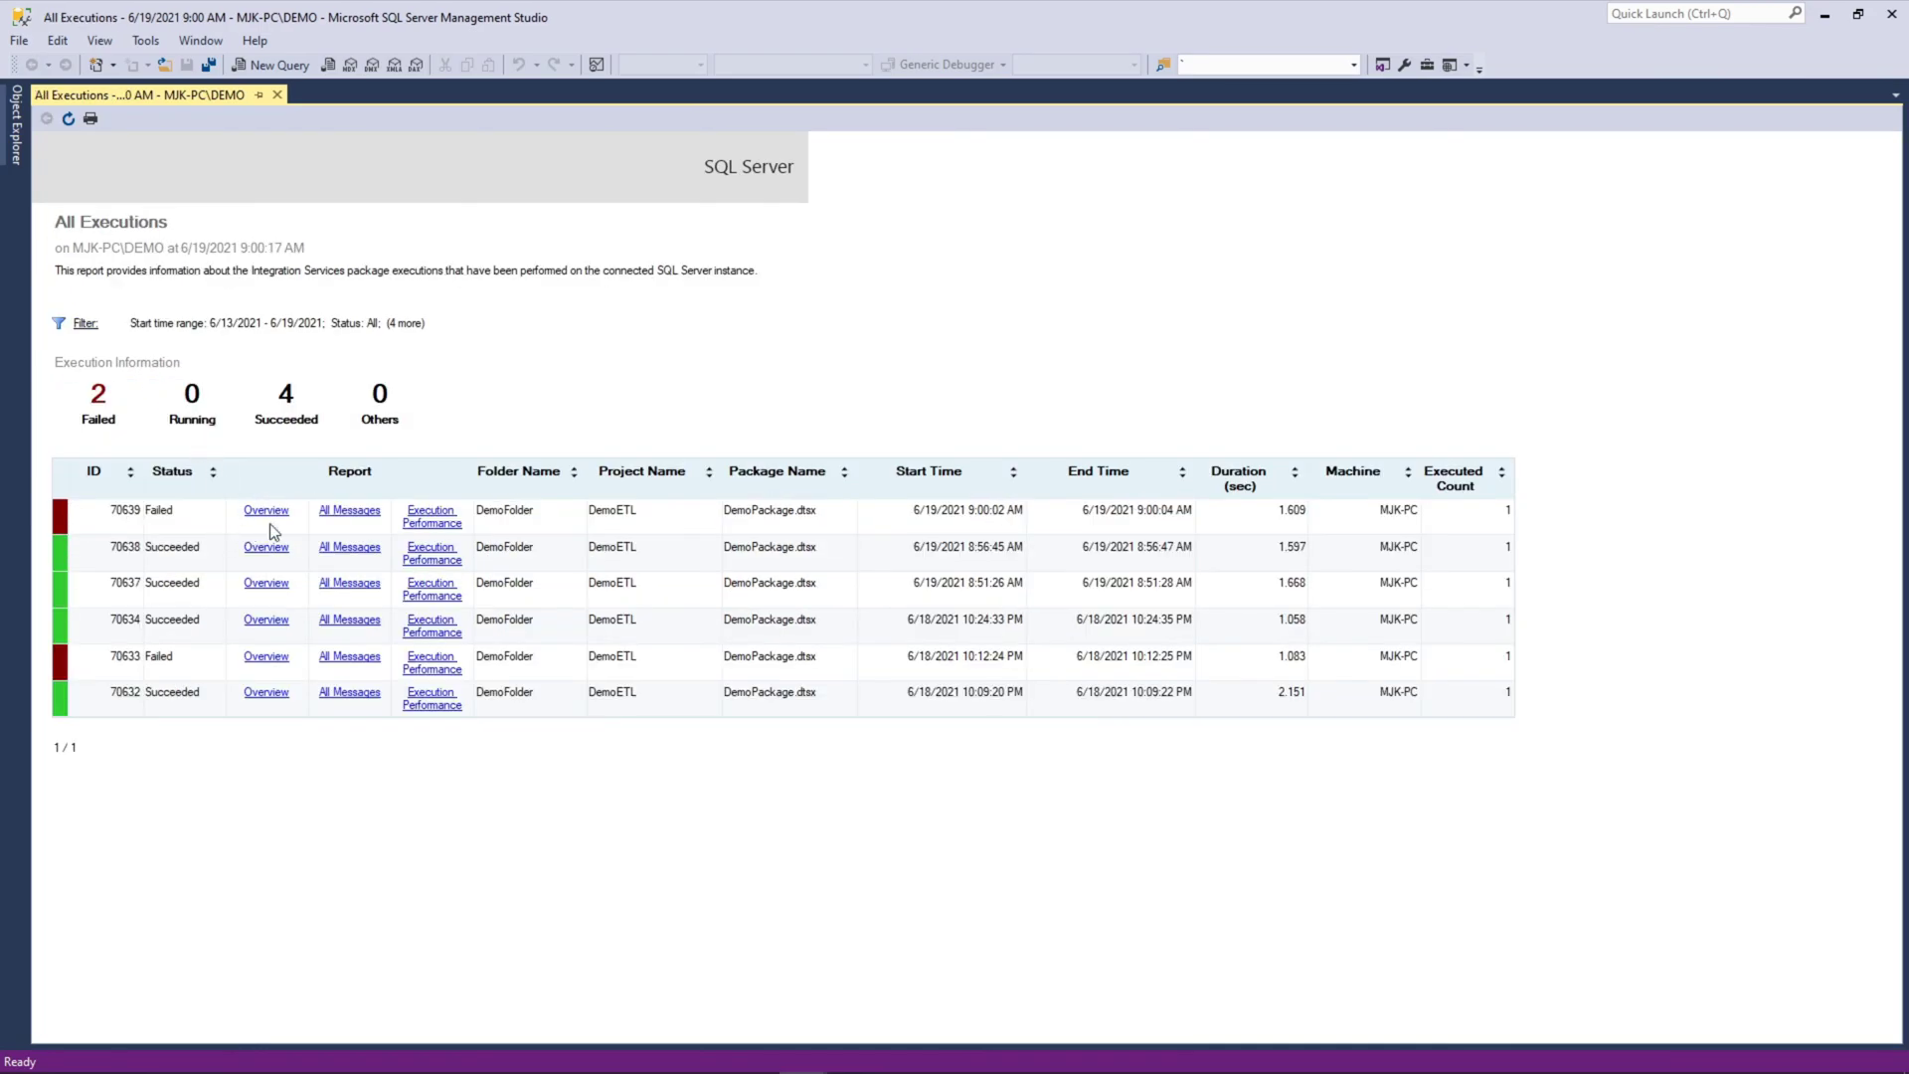
click(271, 517)
click(46, 118)
- Open the NT SERVICE\SQLAgent$DEMO login's properties under Security > Logins
click(12, 126)
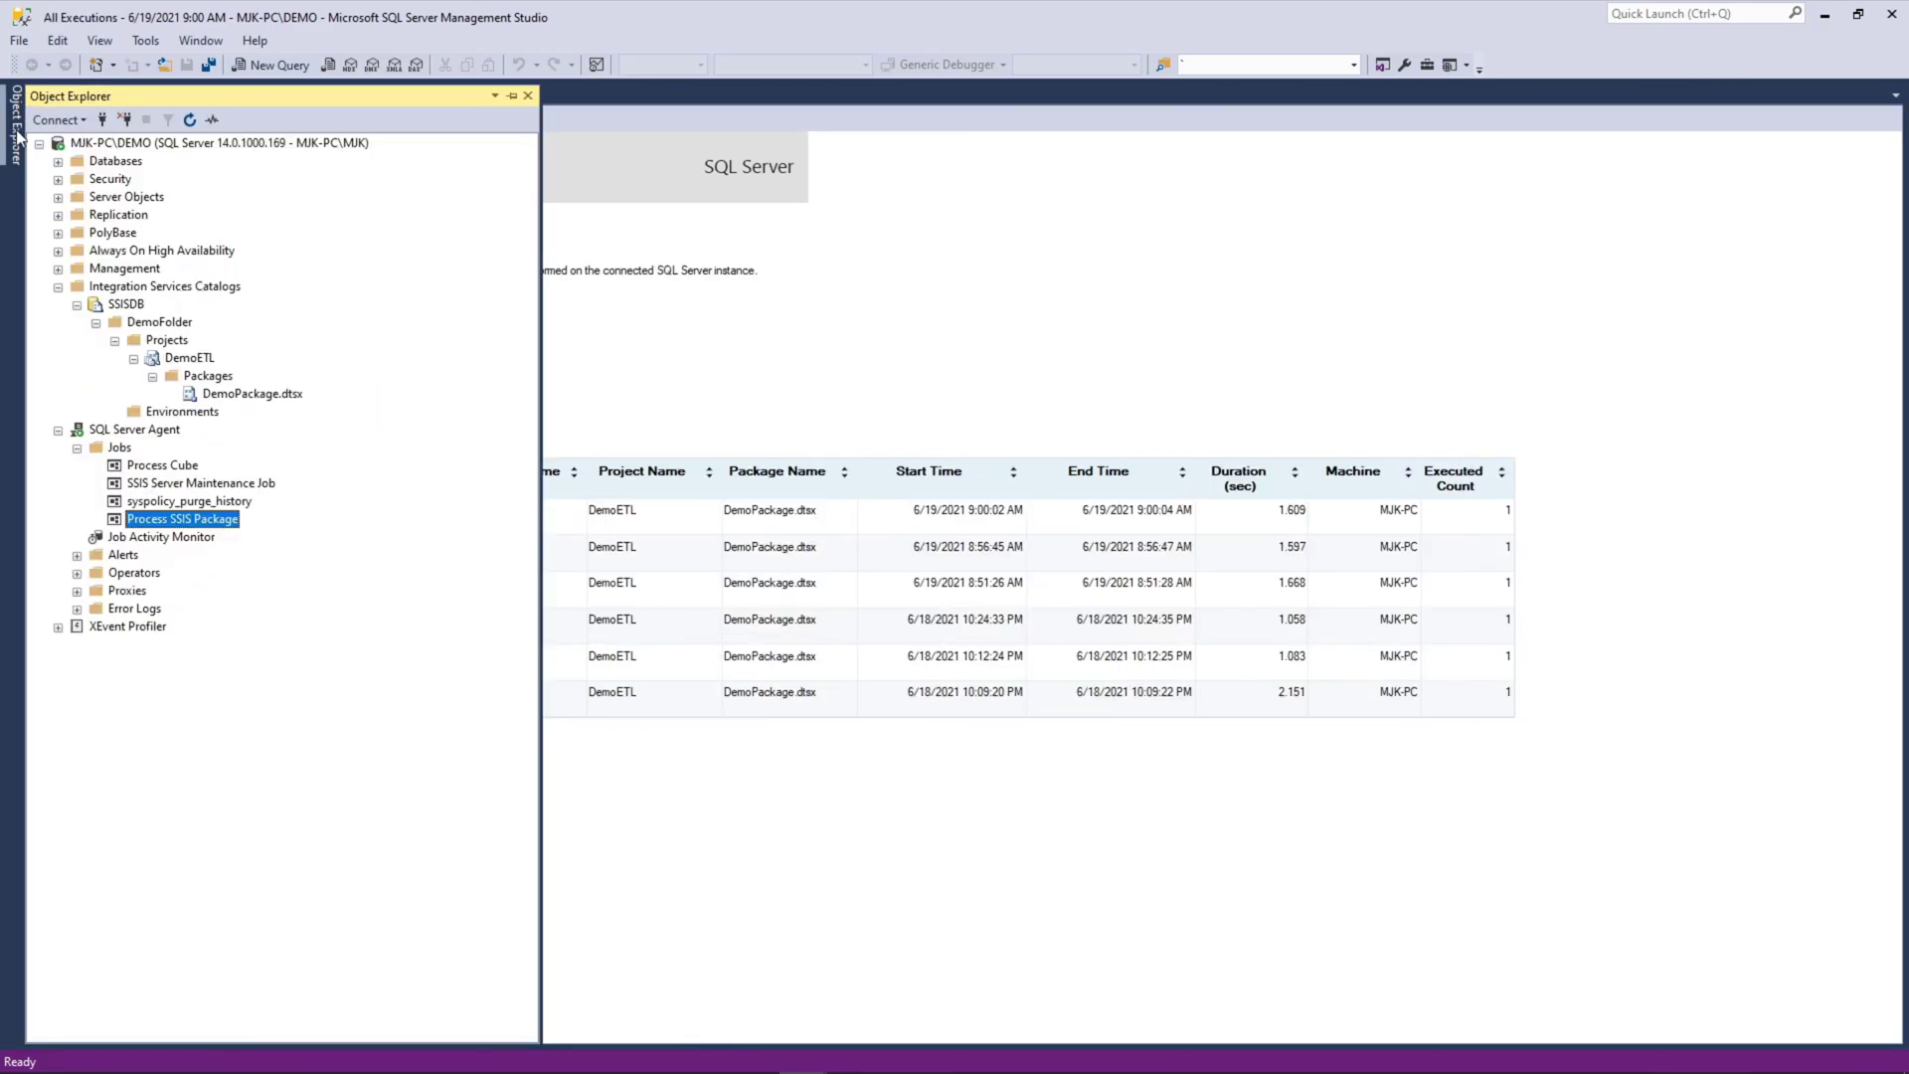
click(58, 179)
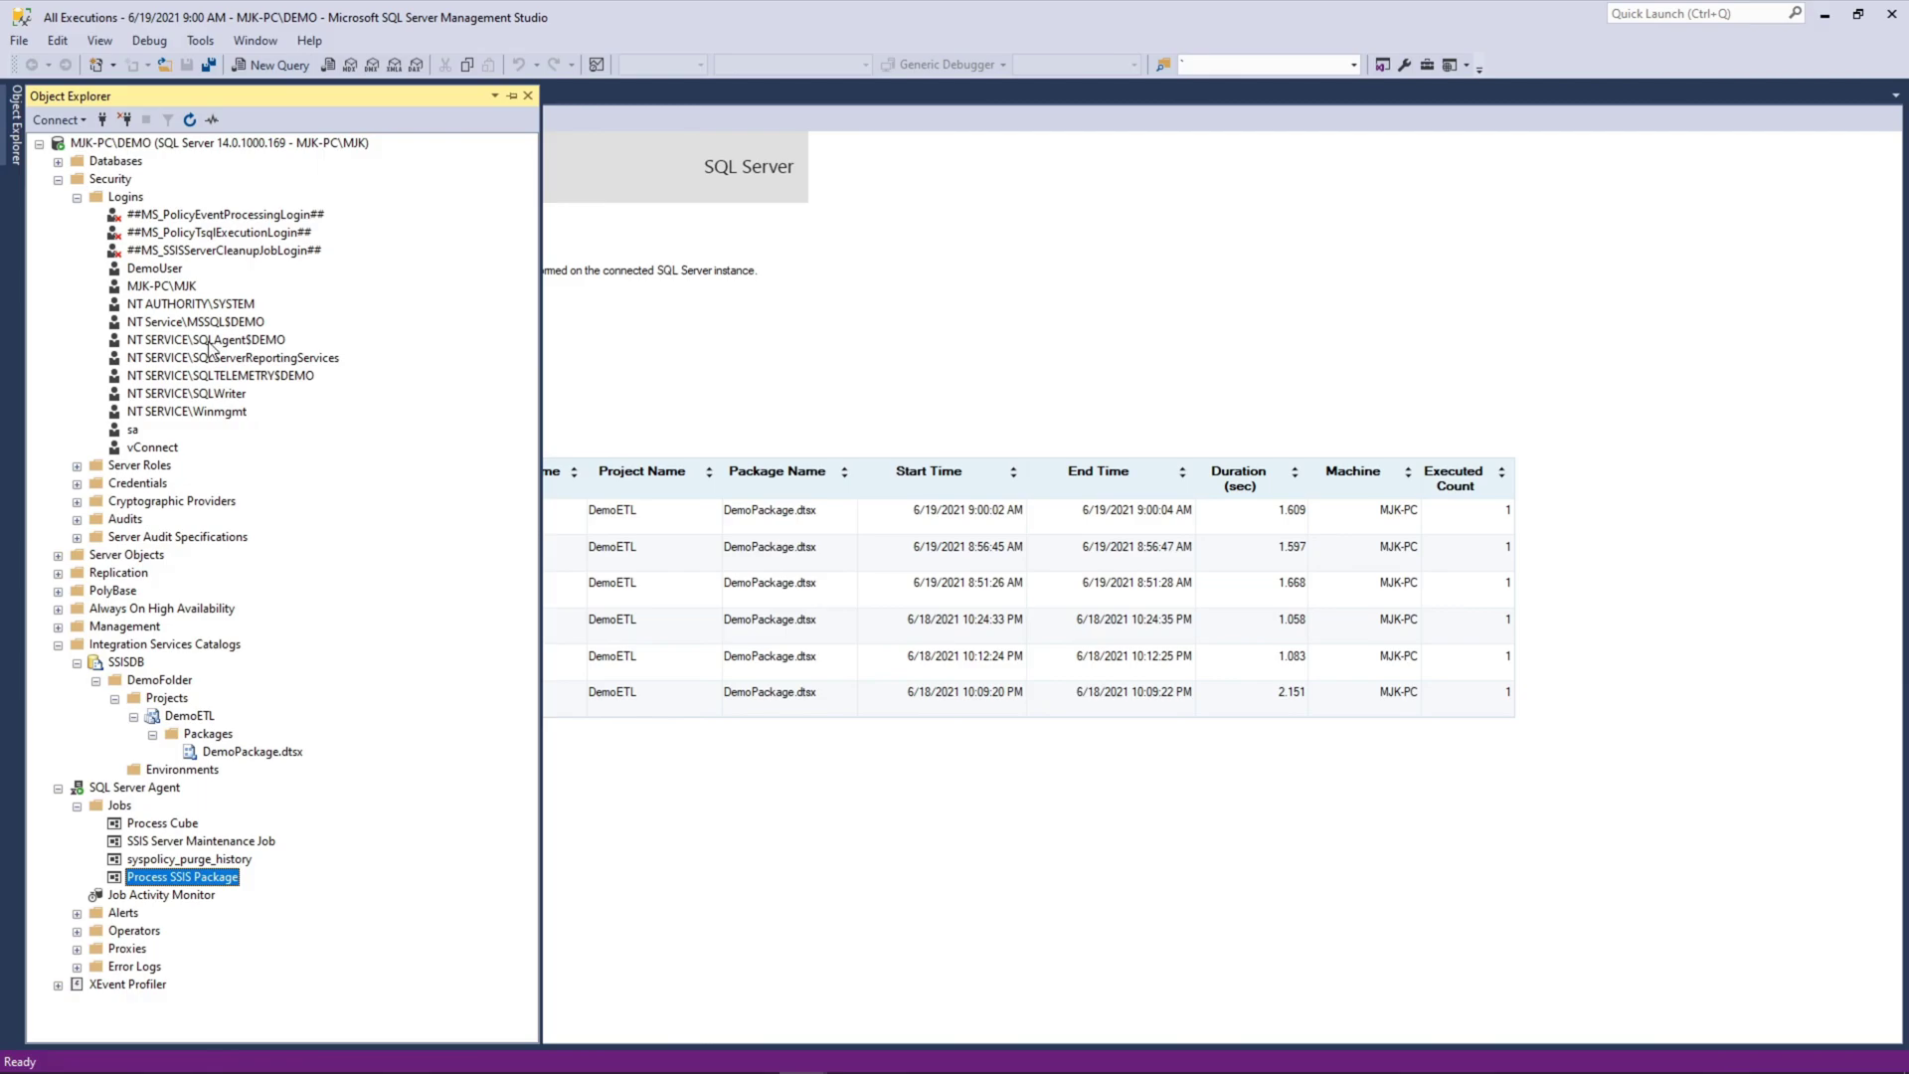
click(210, 343)
double_click(209, 343)
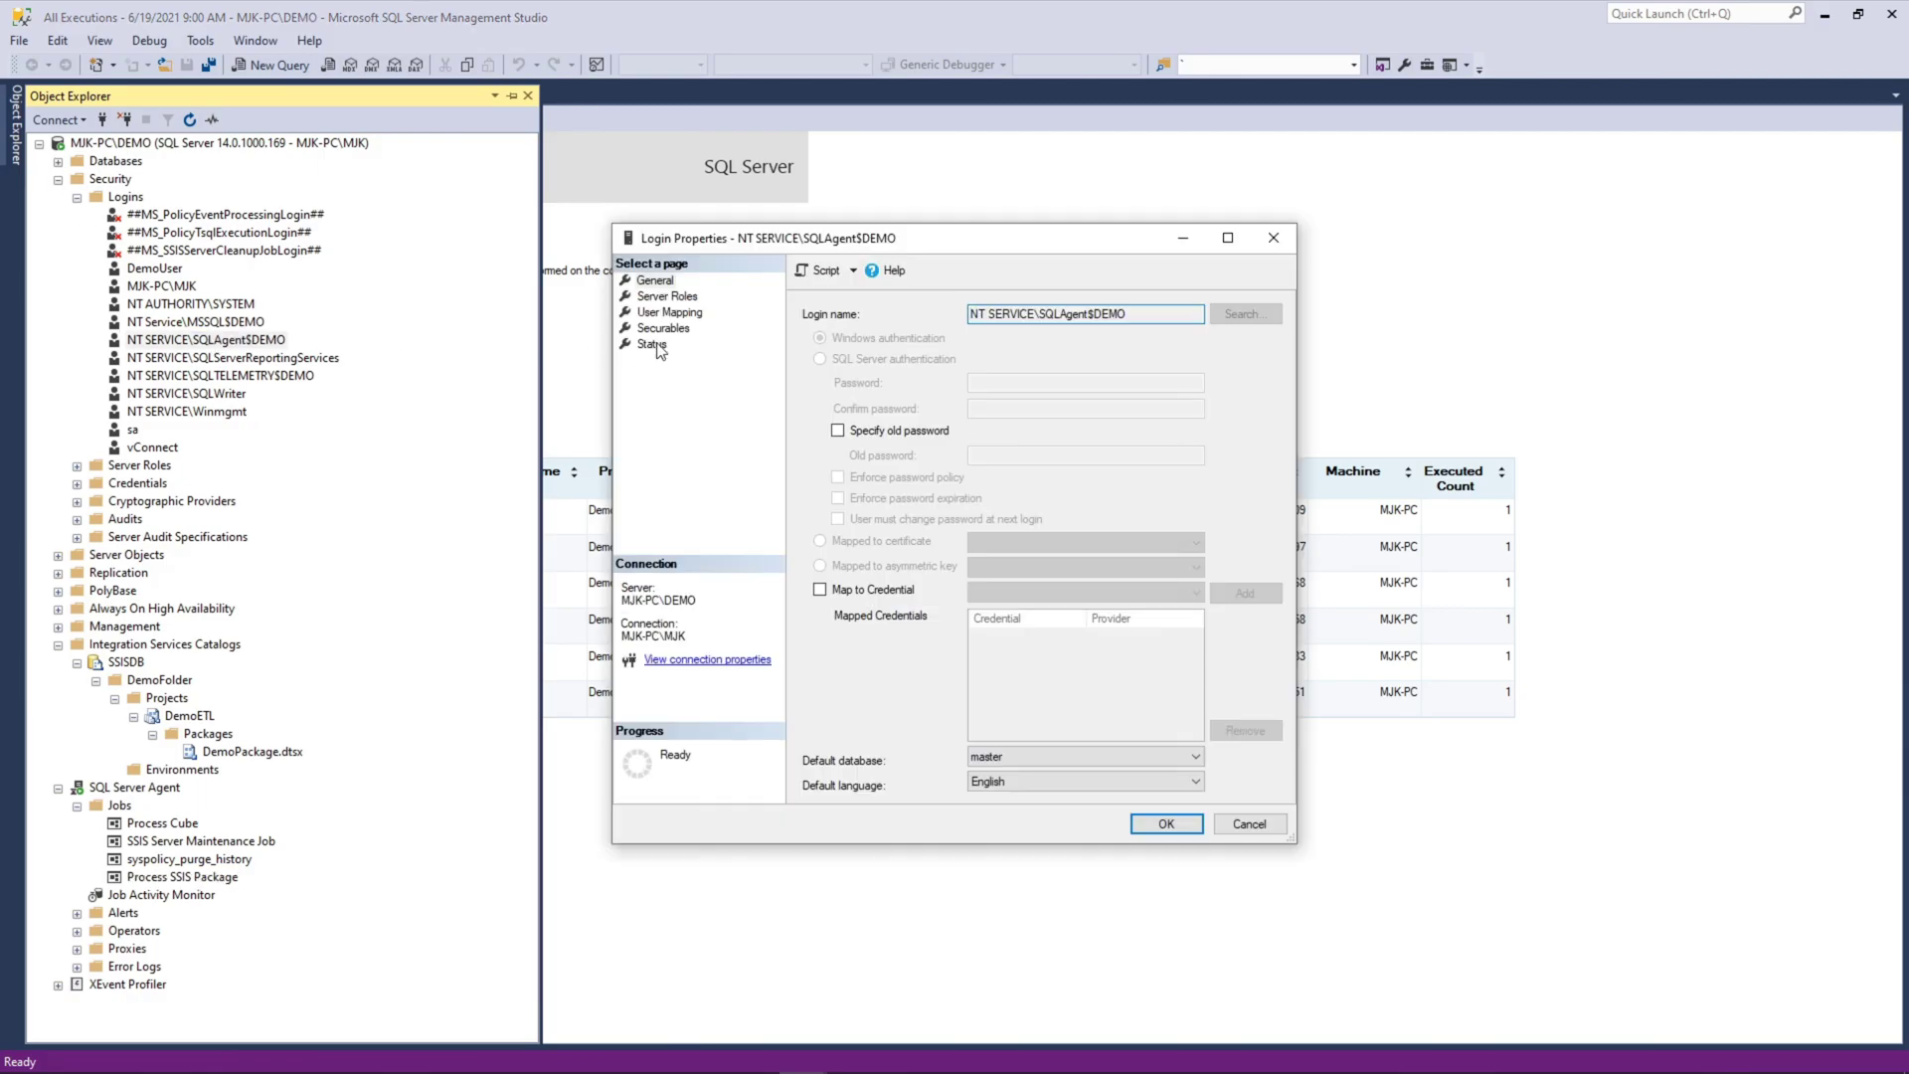
- Copy the login name and bring up the Demo folder in File Explorer
drag(1175, 316, 970, 315)
right_click(1047, 317)
click(1099, 388)
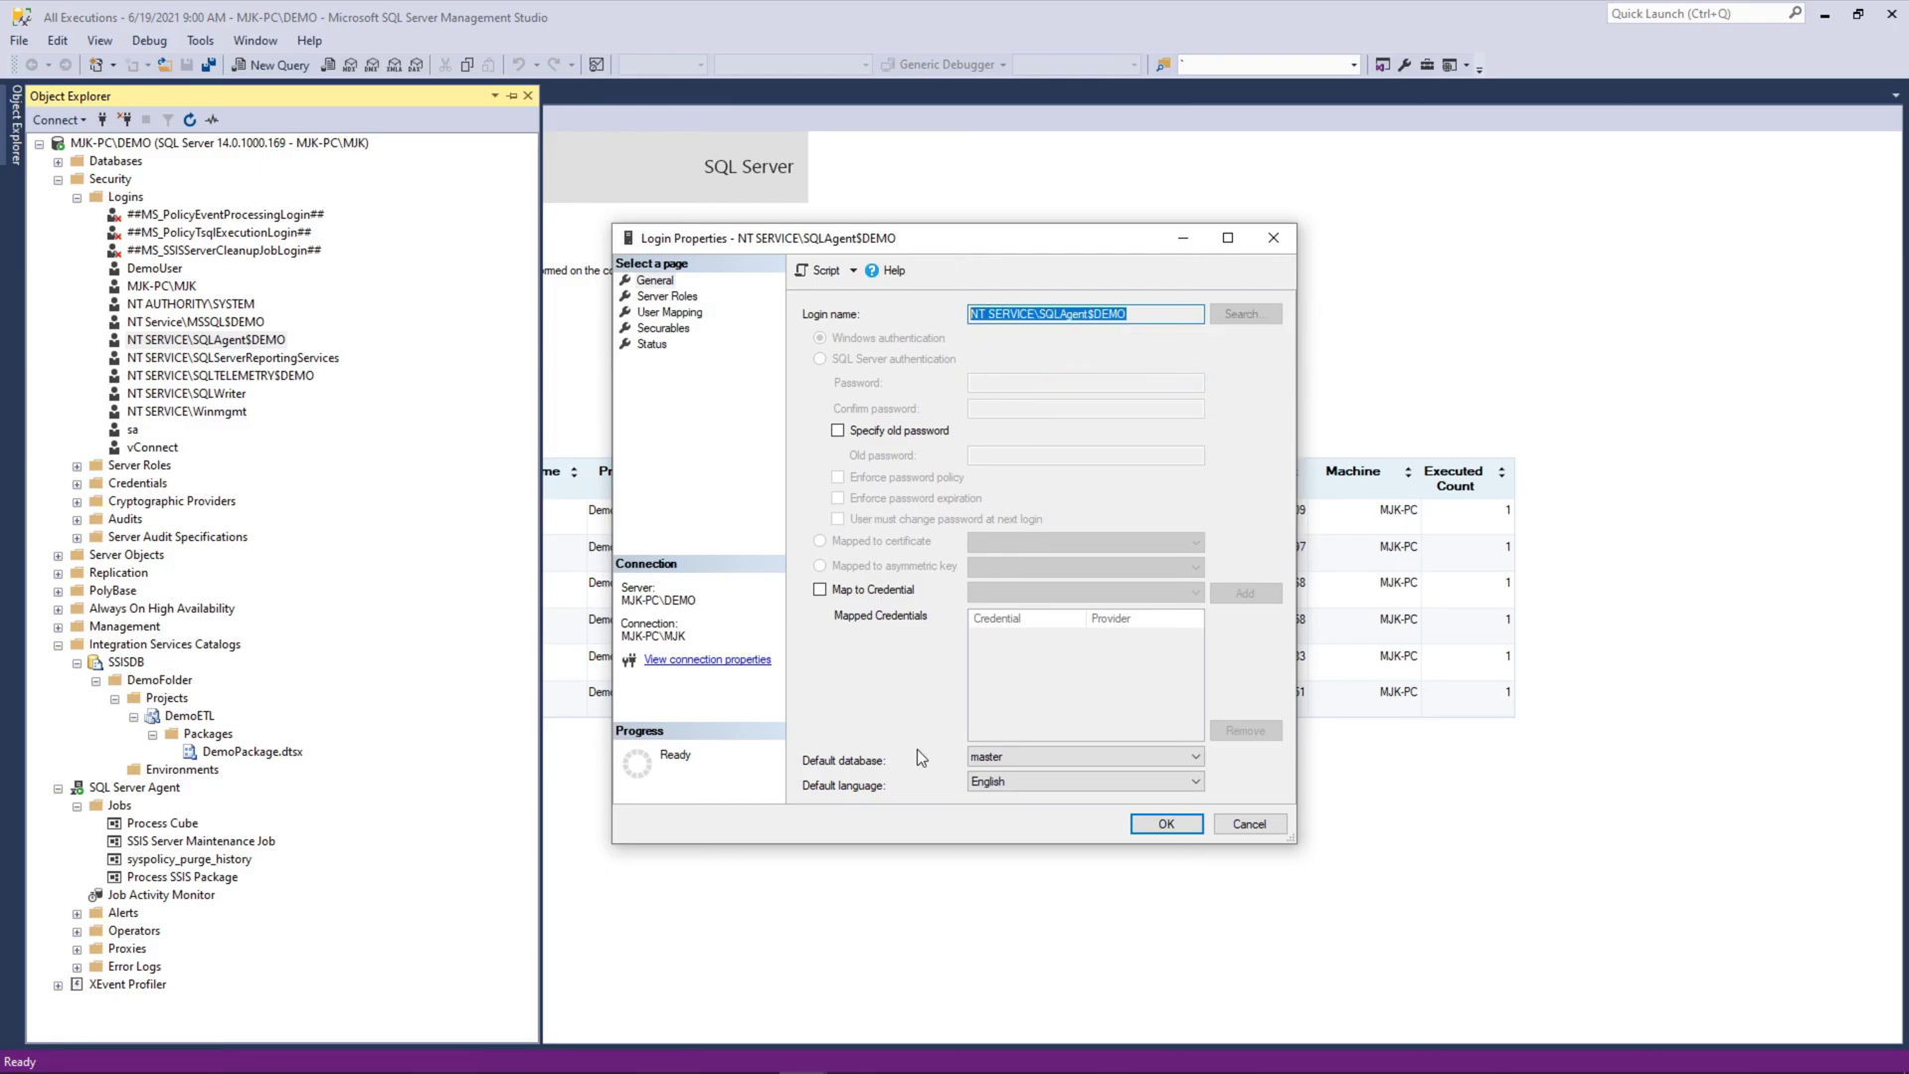
key(alt+Tab)
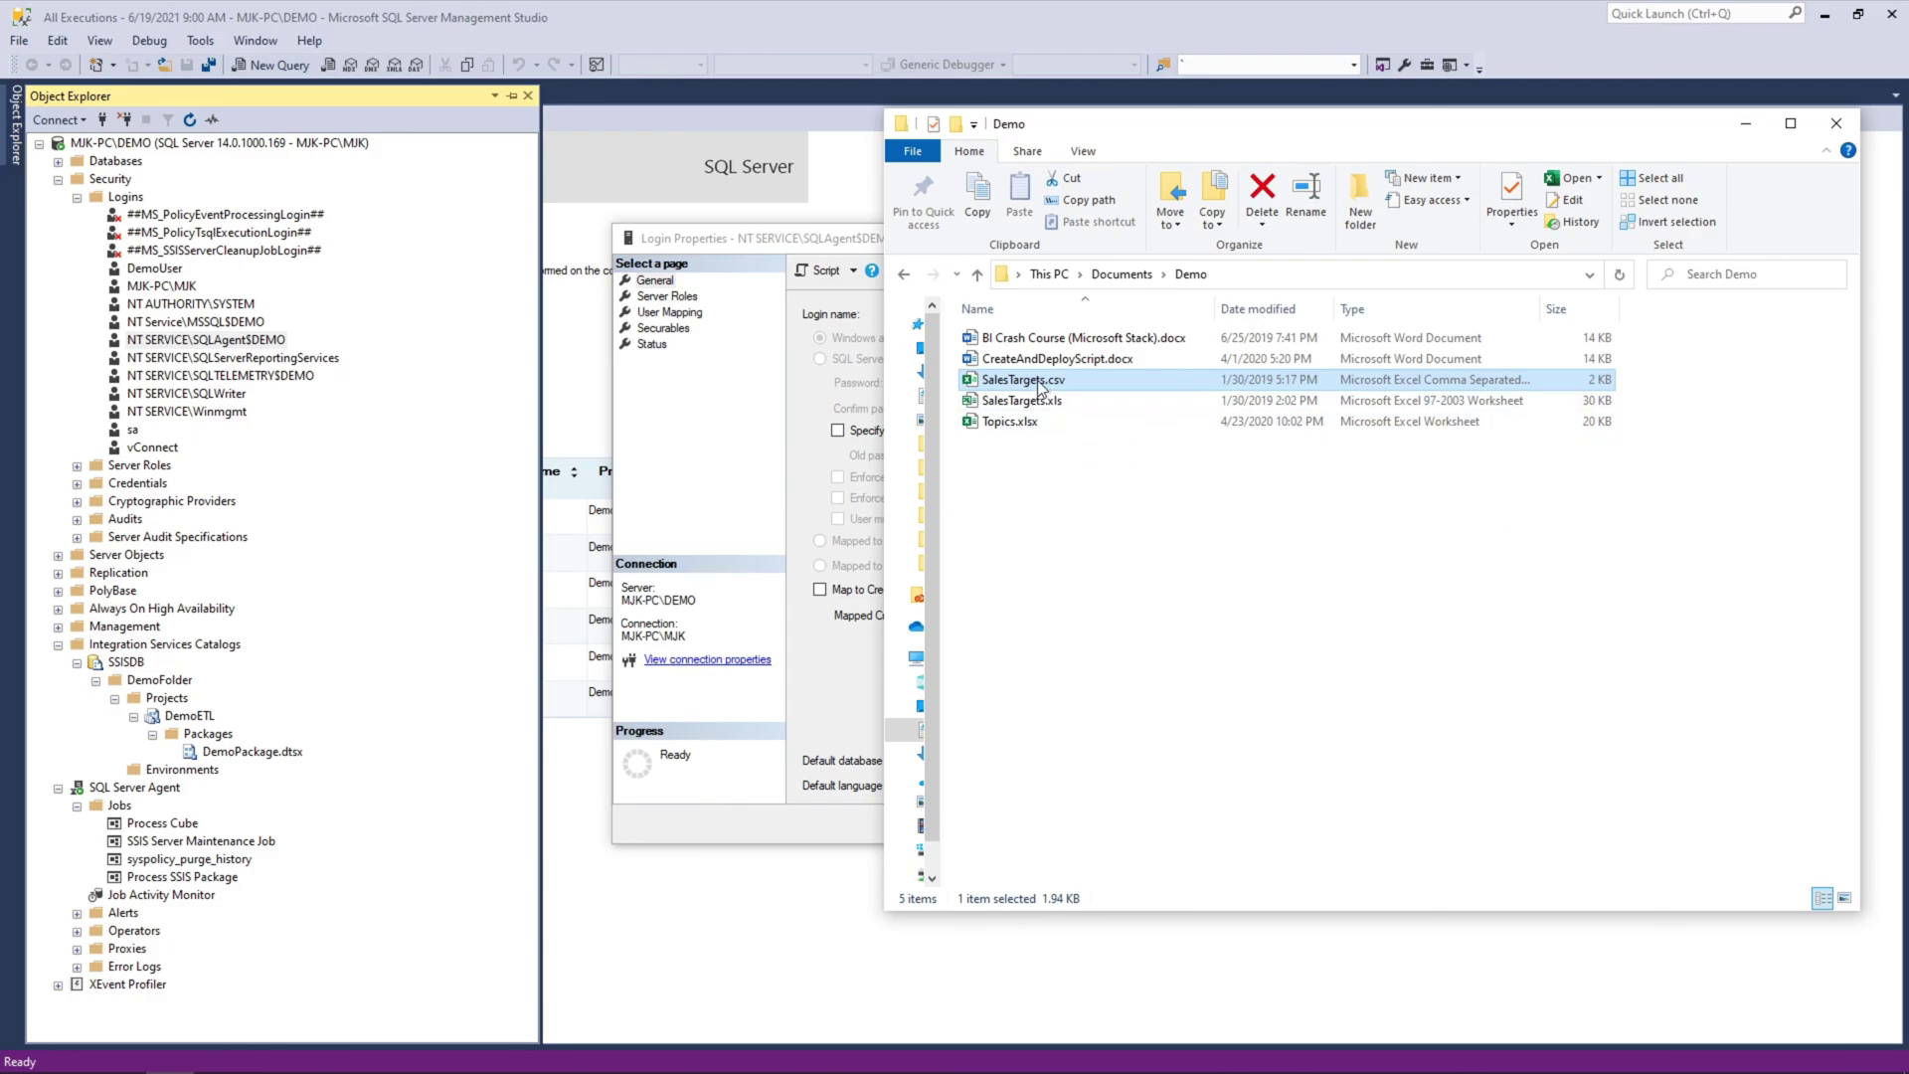
- Start editing the security permissions of SalesTargets.csv
right_click(1040, 387)
click(1096, 902)
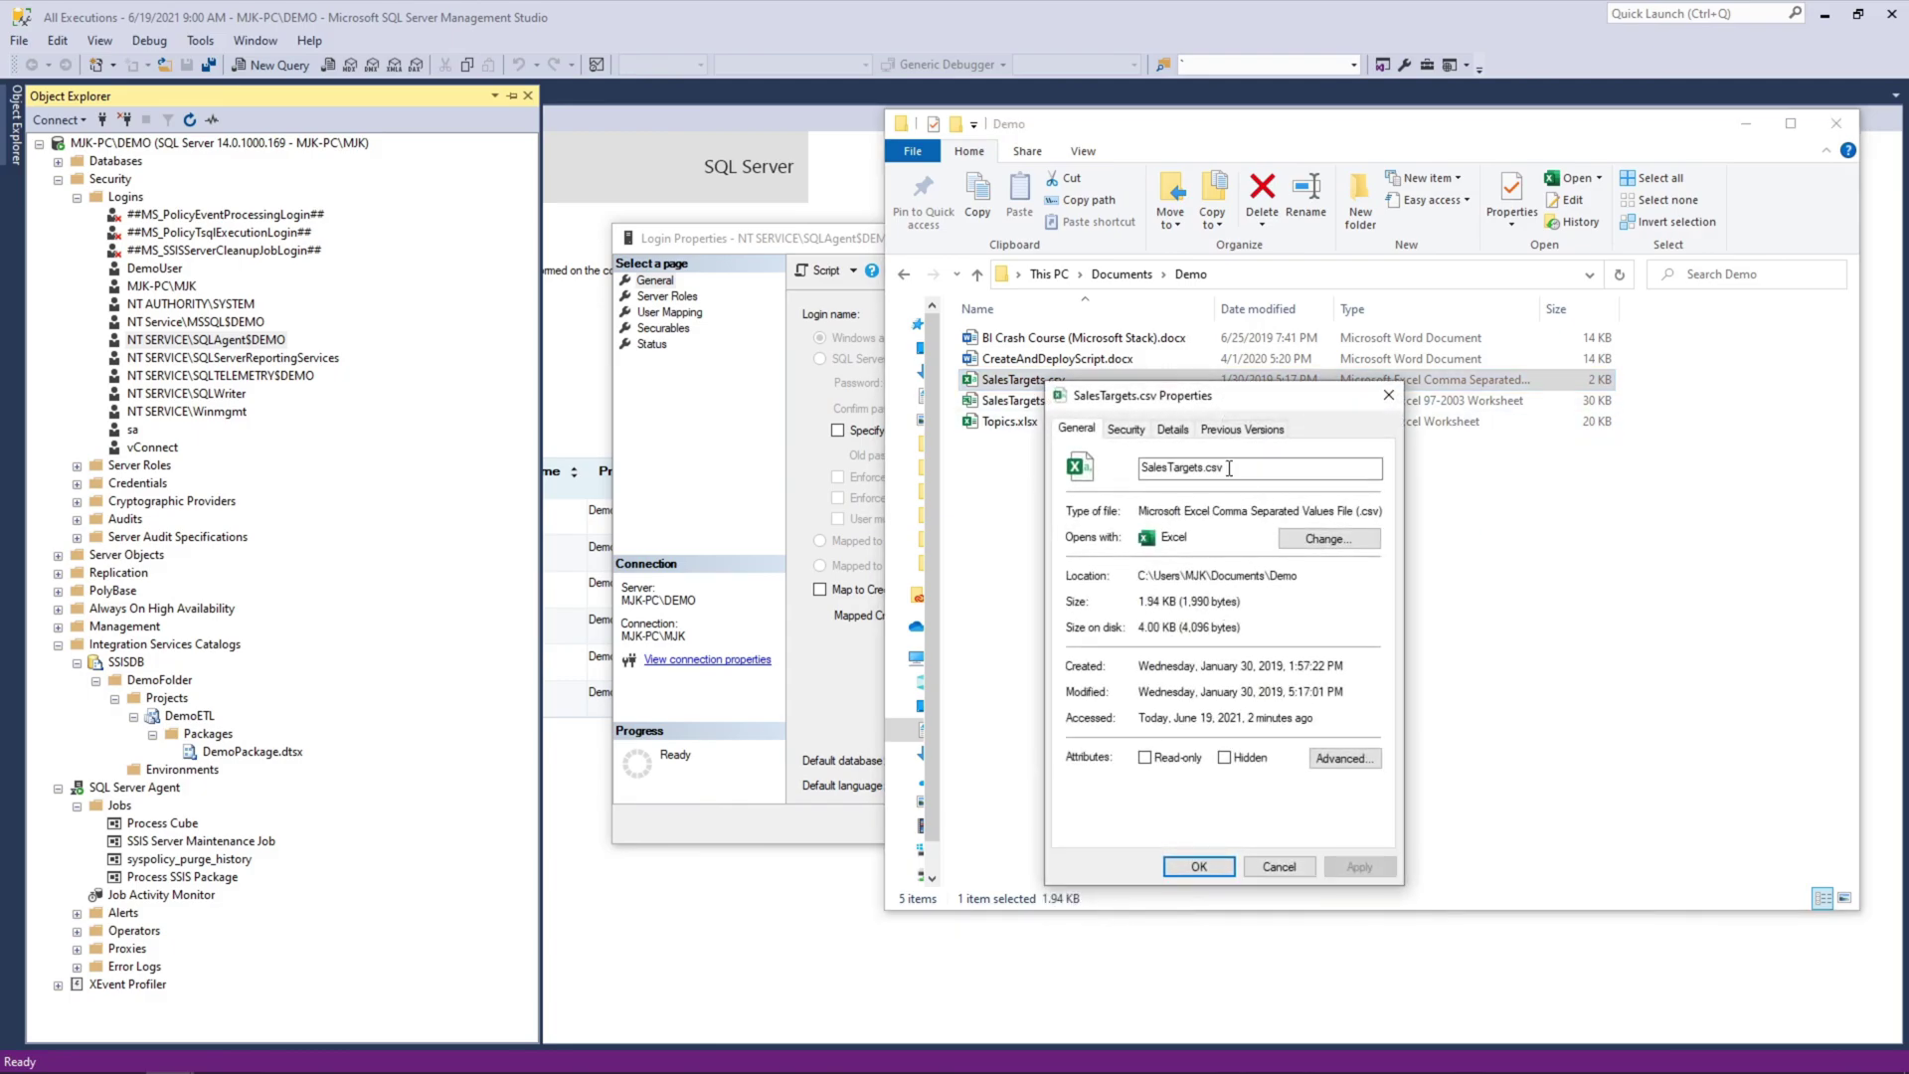
click(1134, 433)
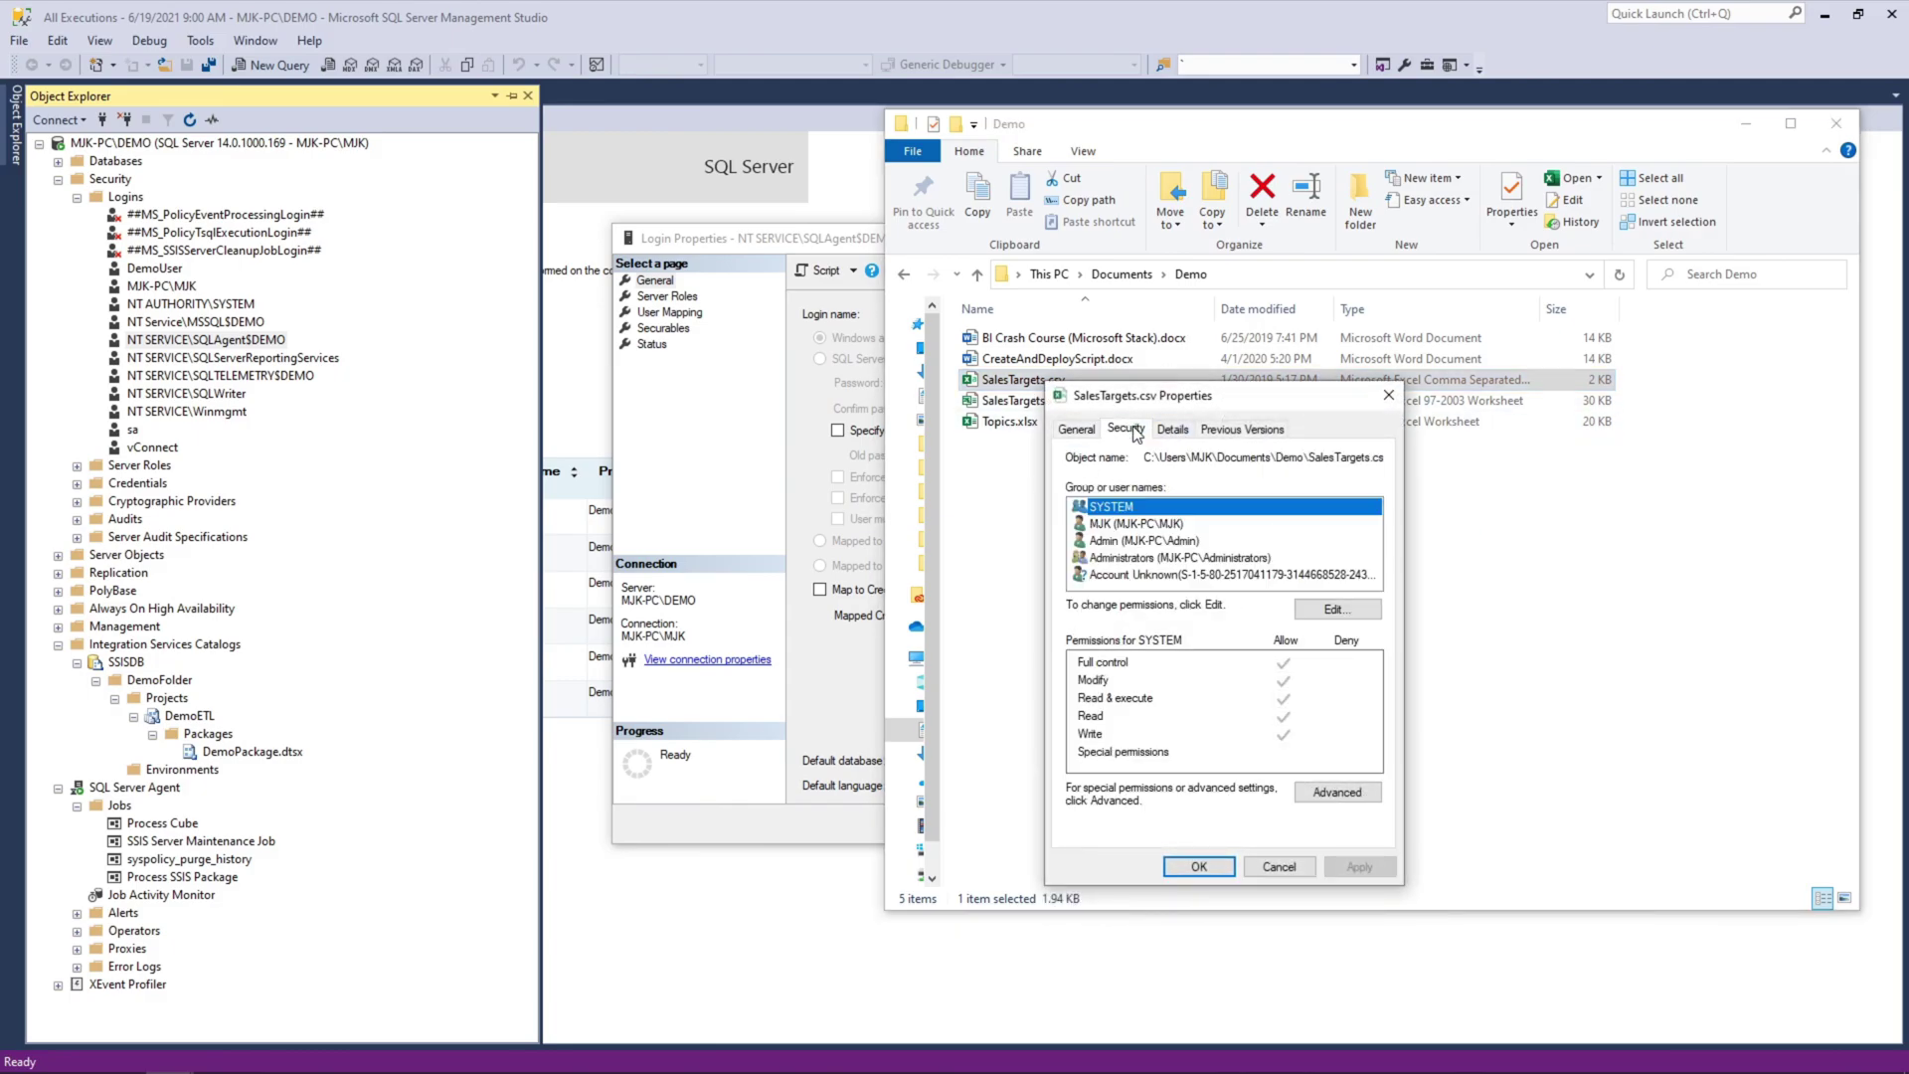
click(1333, 609)
- Add the pasted SQLAgent$DEMO account with read access, then close the login properties
click(1298, 702)
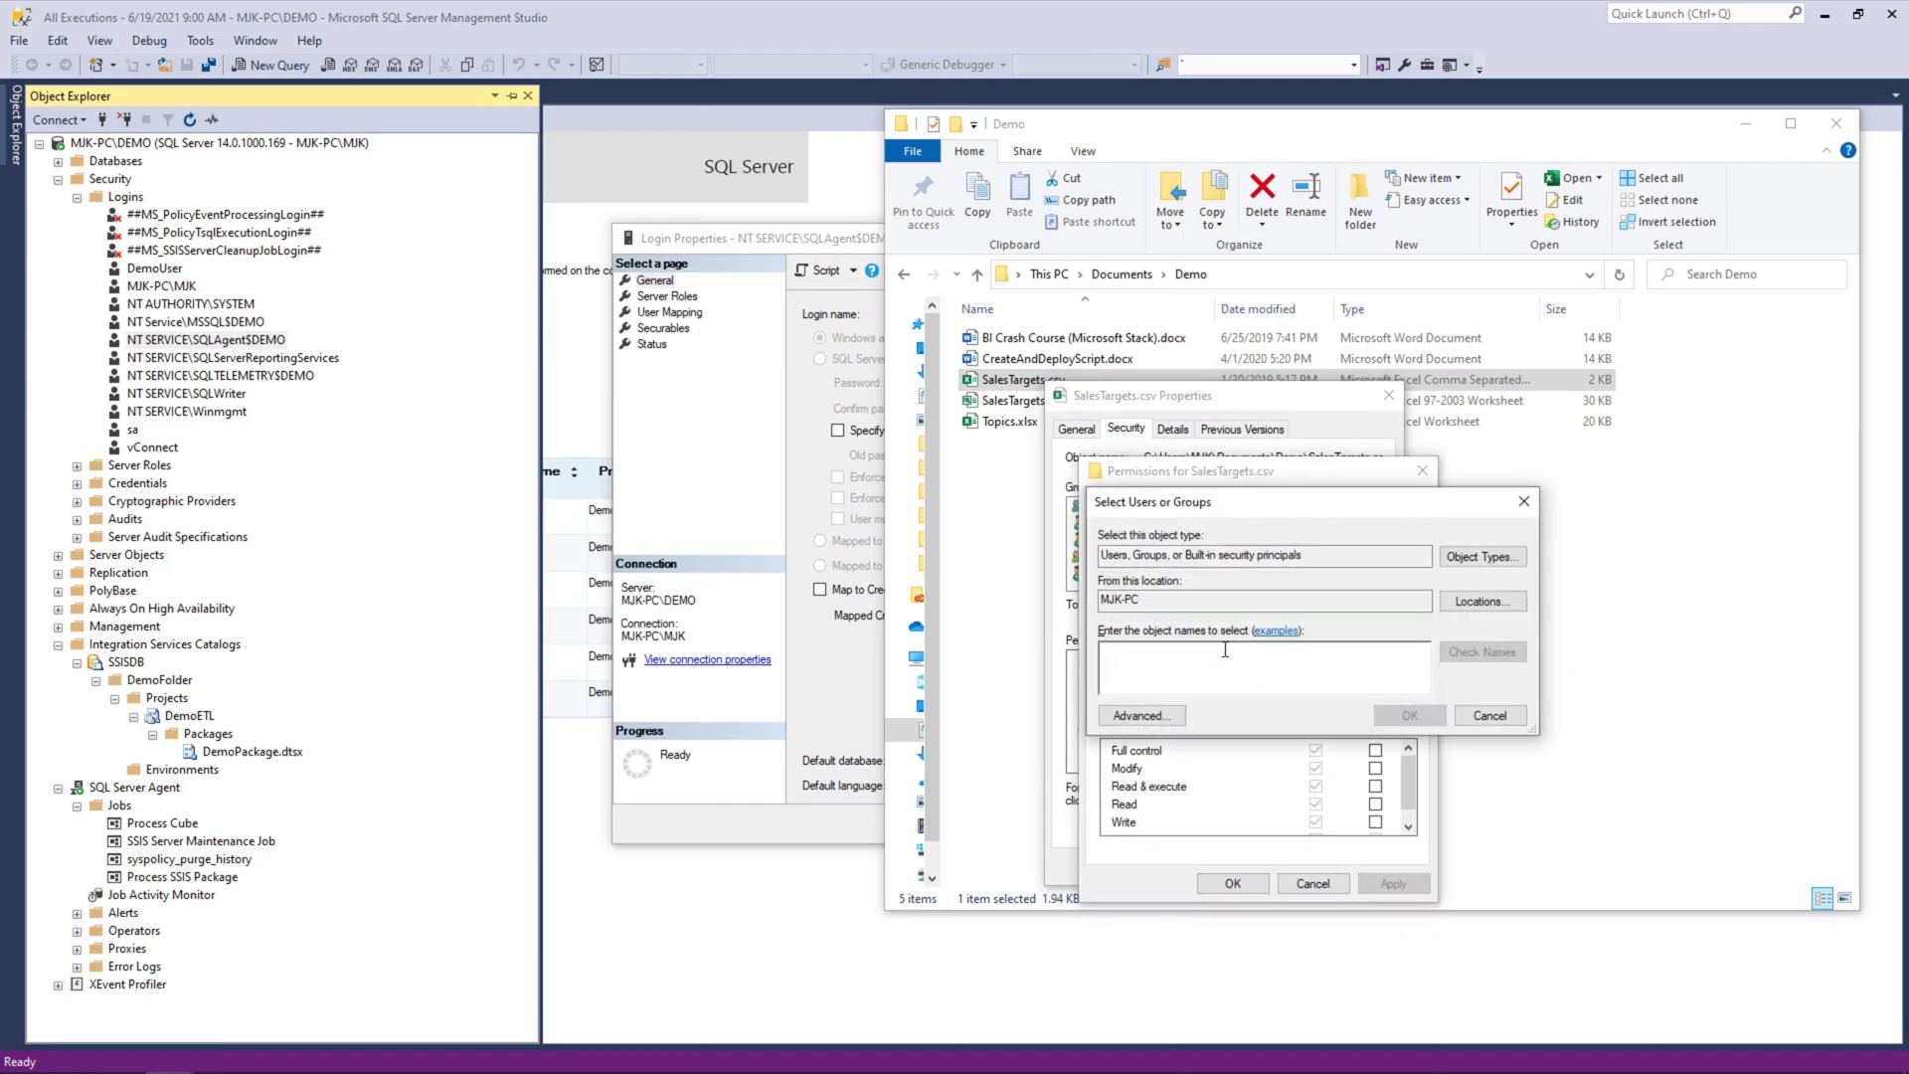
text(NT SERVICE\SQLAgent$DEMO)
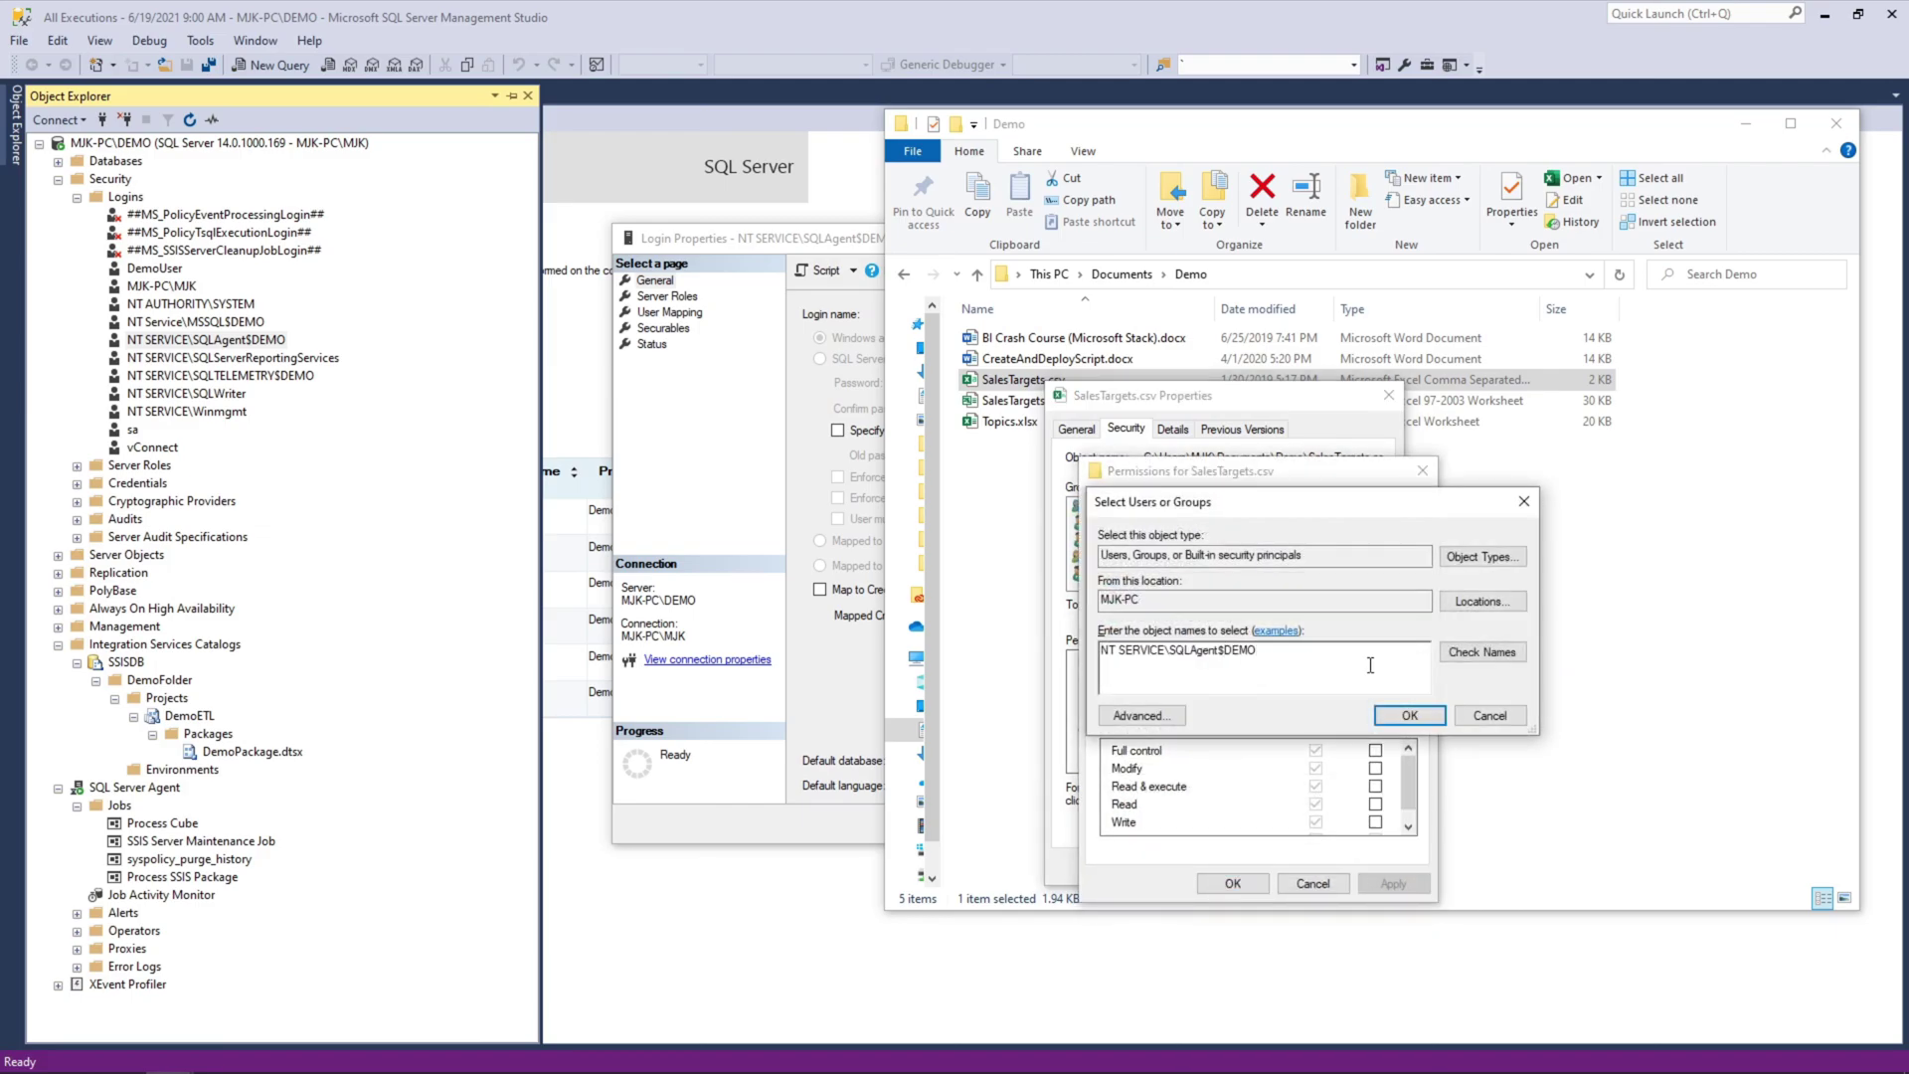
click(1468, 654)
click(1411, 716)
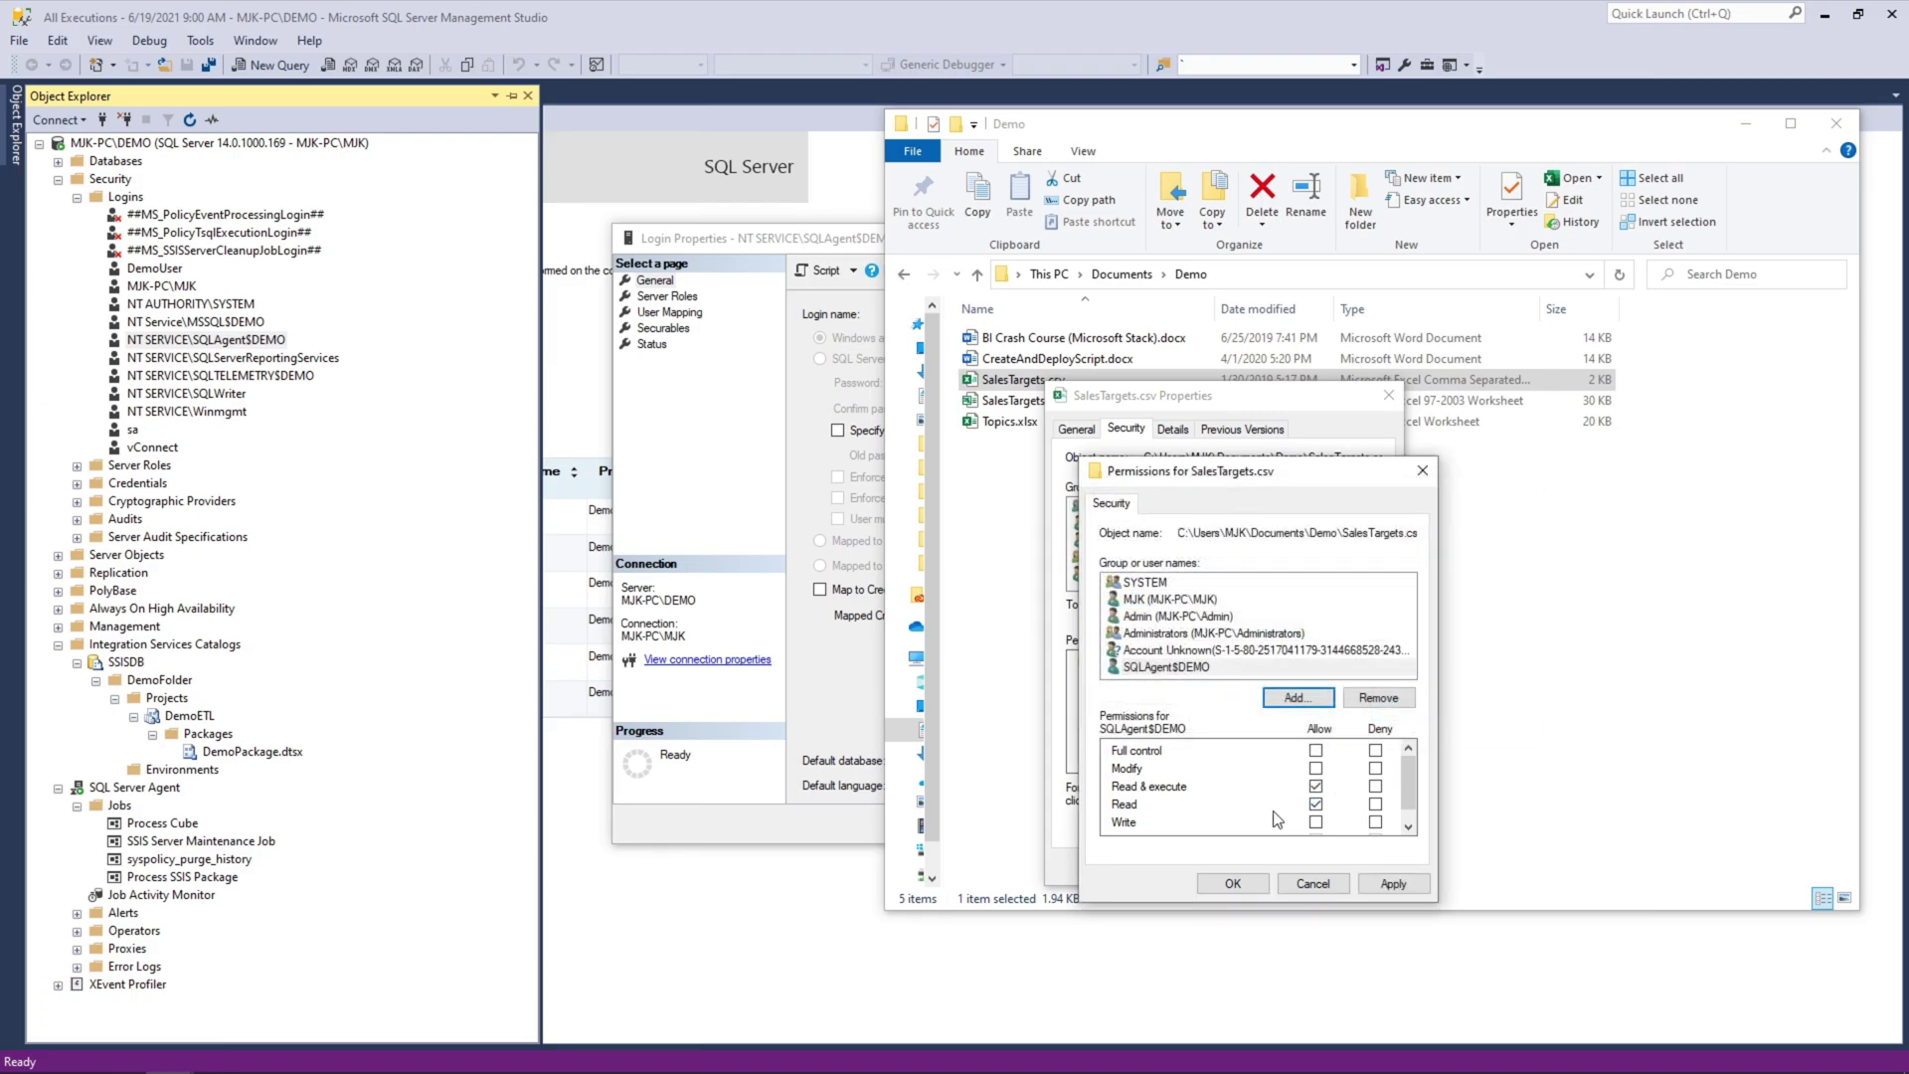
click(1392, 885)
click(1239, 885)
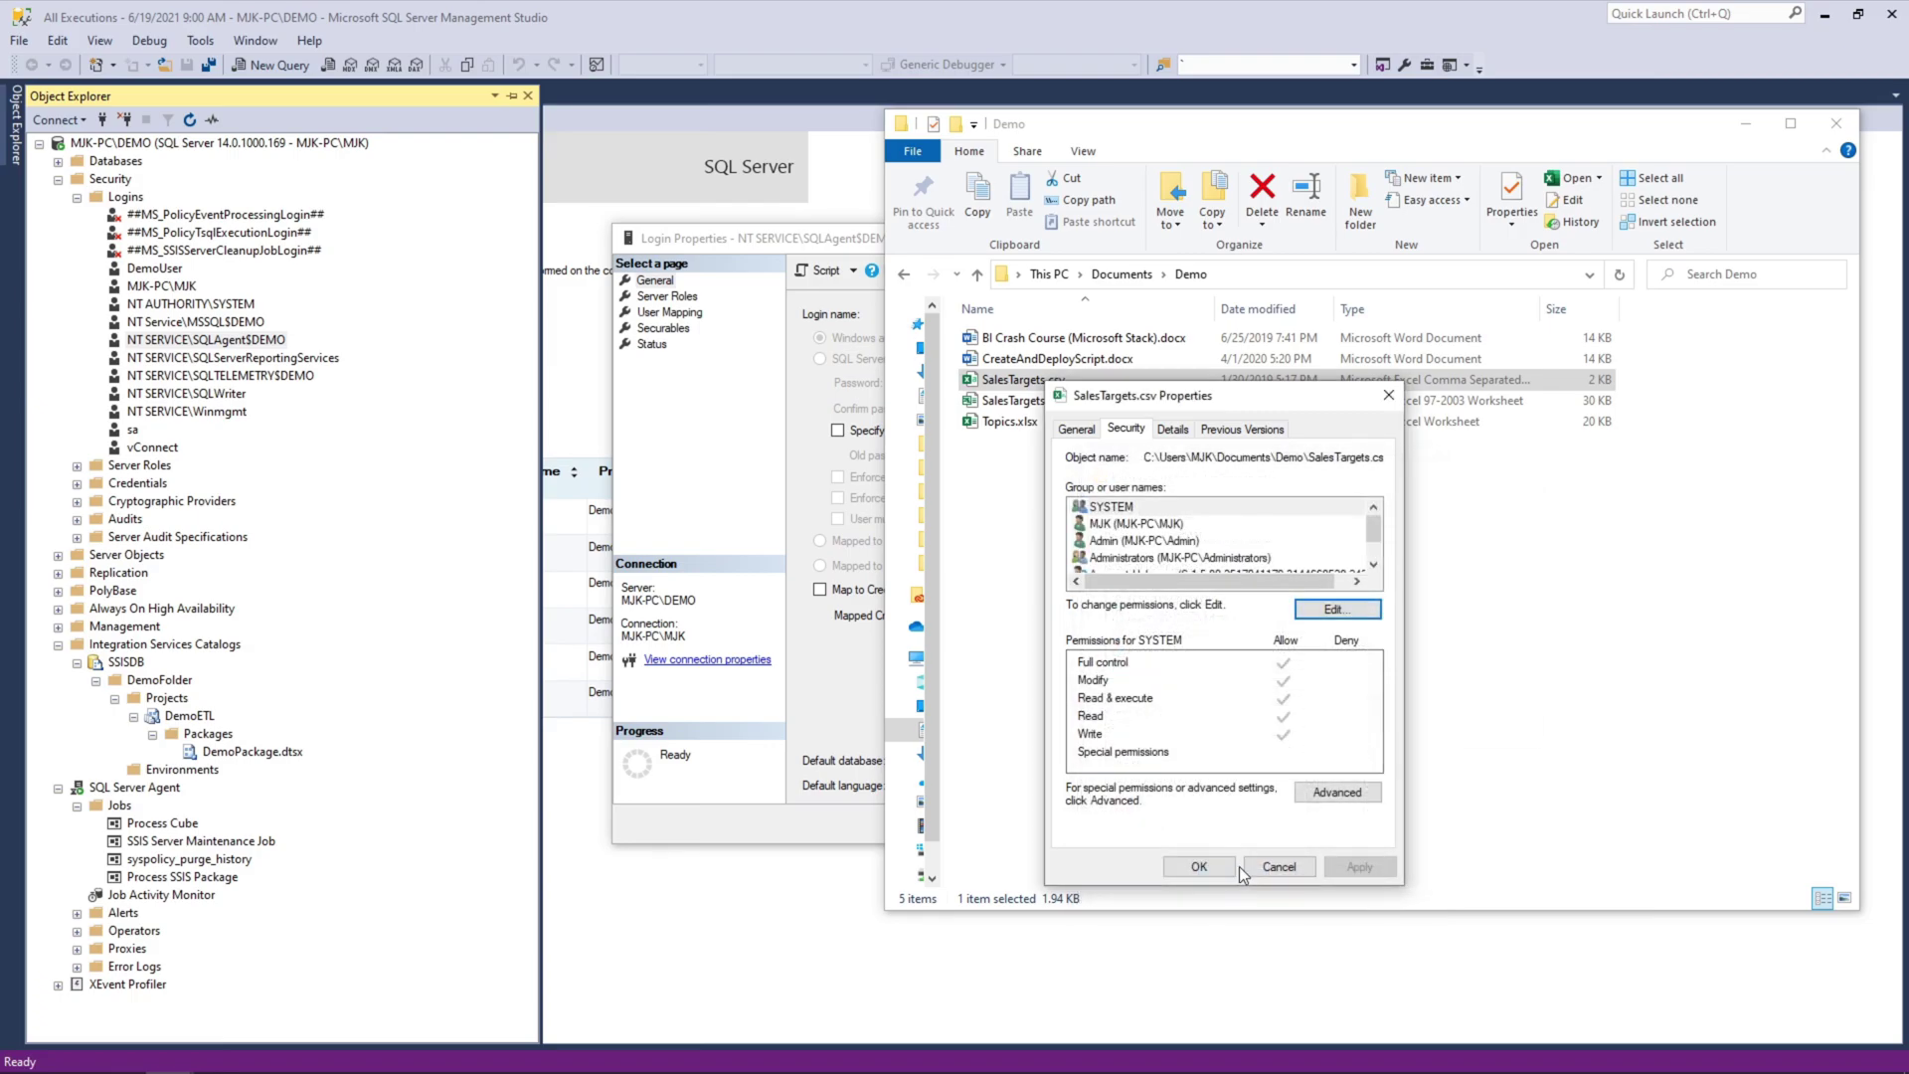
click(718, 243)
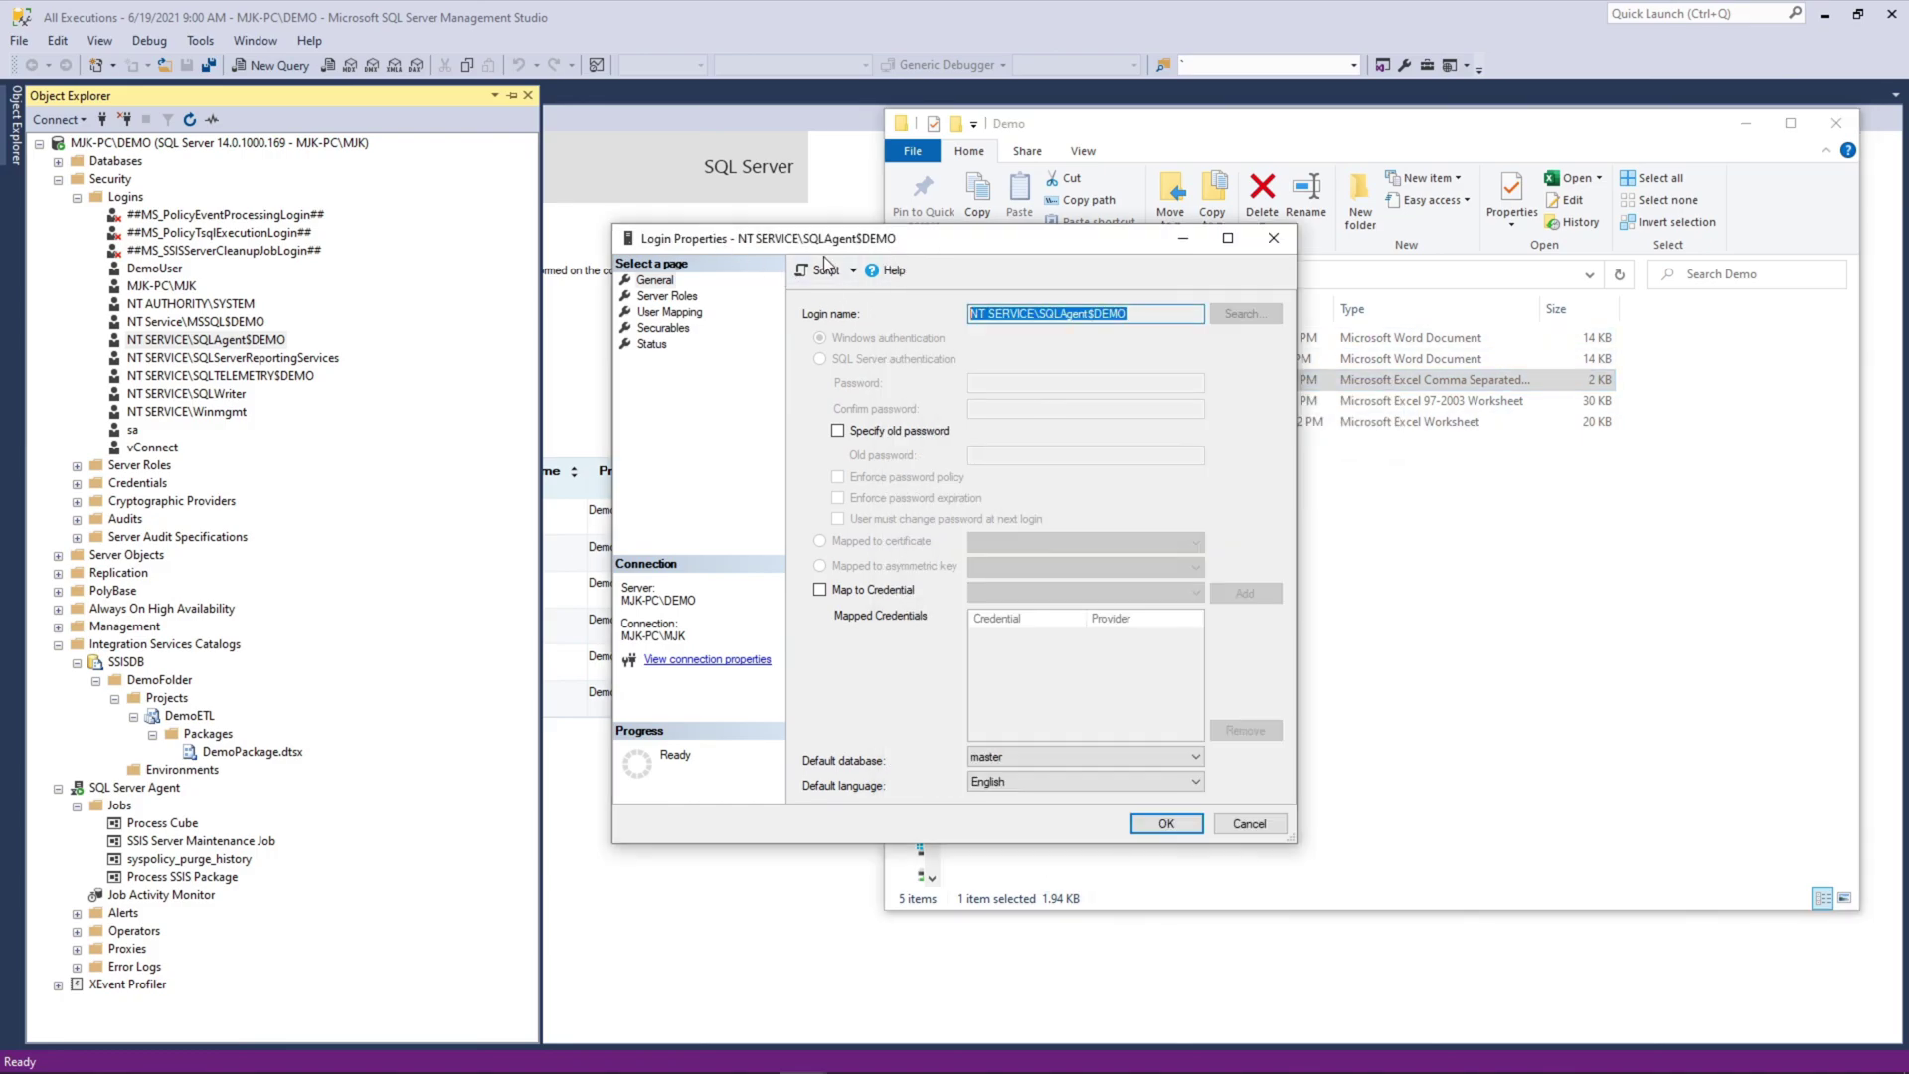
click(1272, 240)
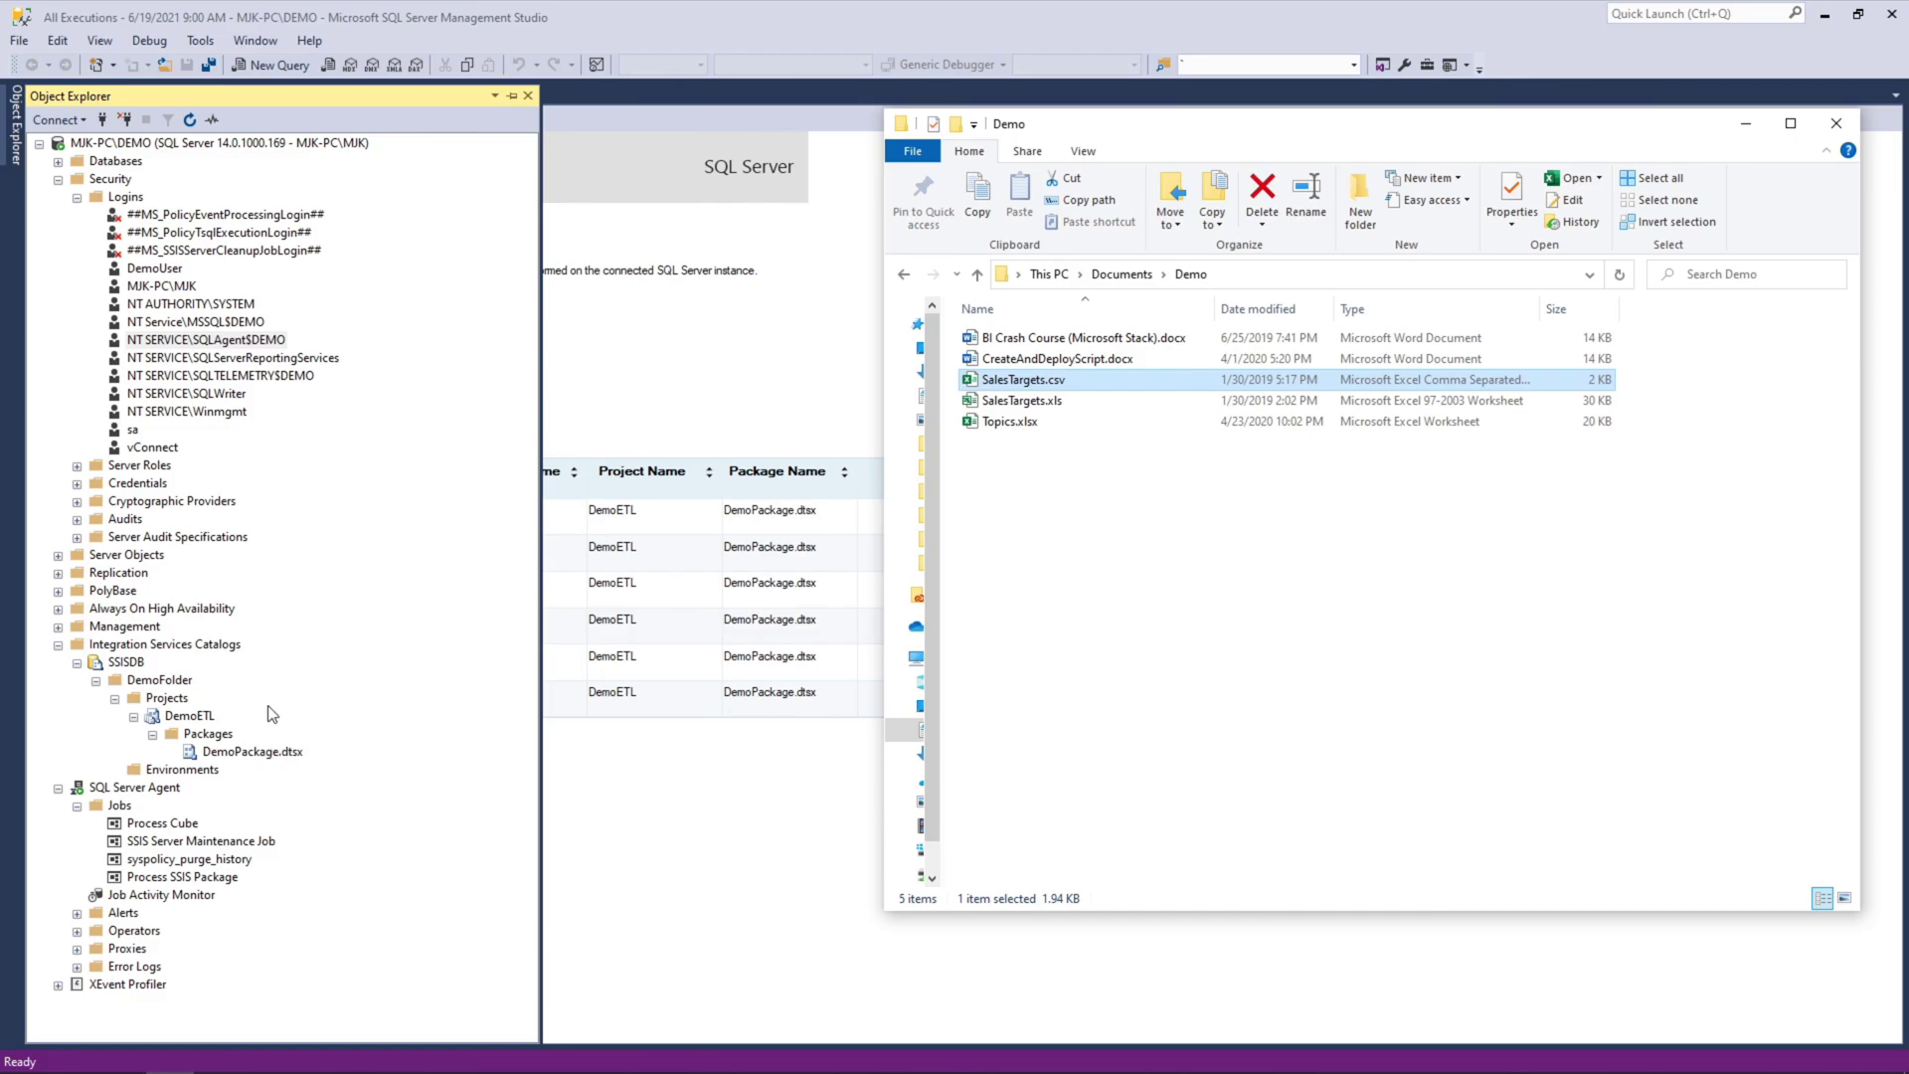
- Start Process SSIS Package at its step, then collapse and hide the Object Explorer tree
double_click(165, 646)
right_click(211, 753)
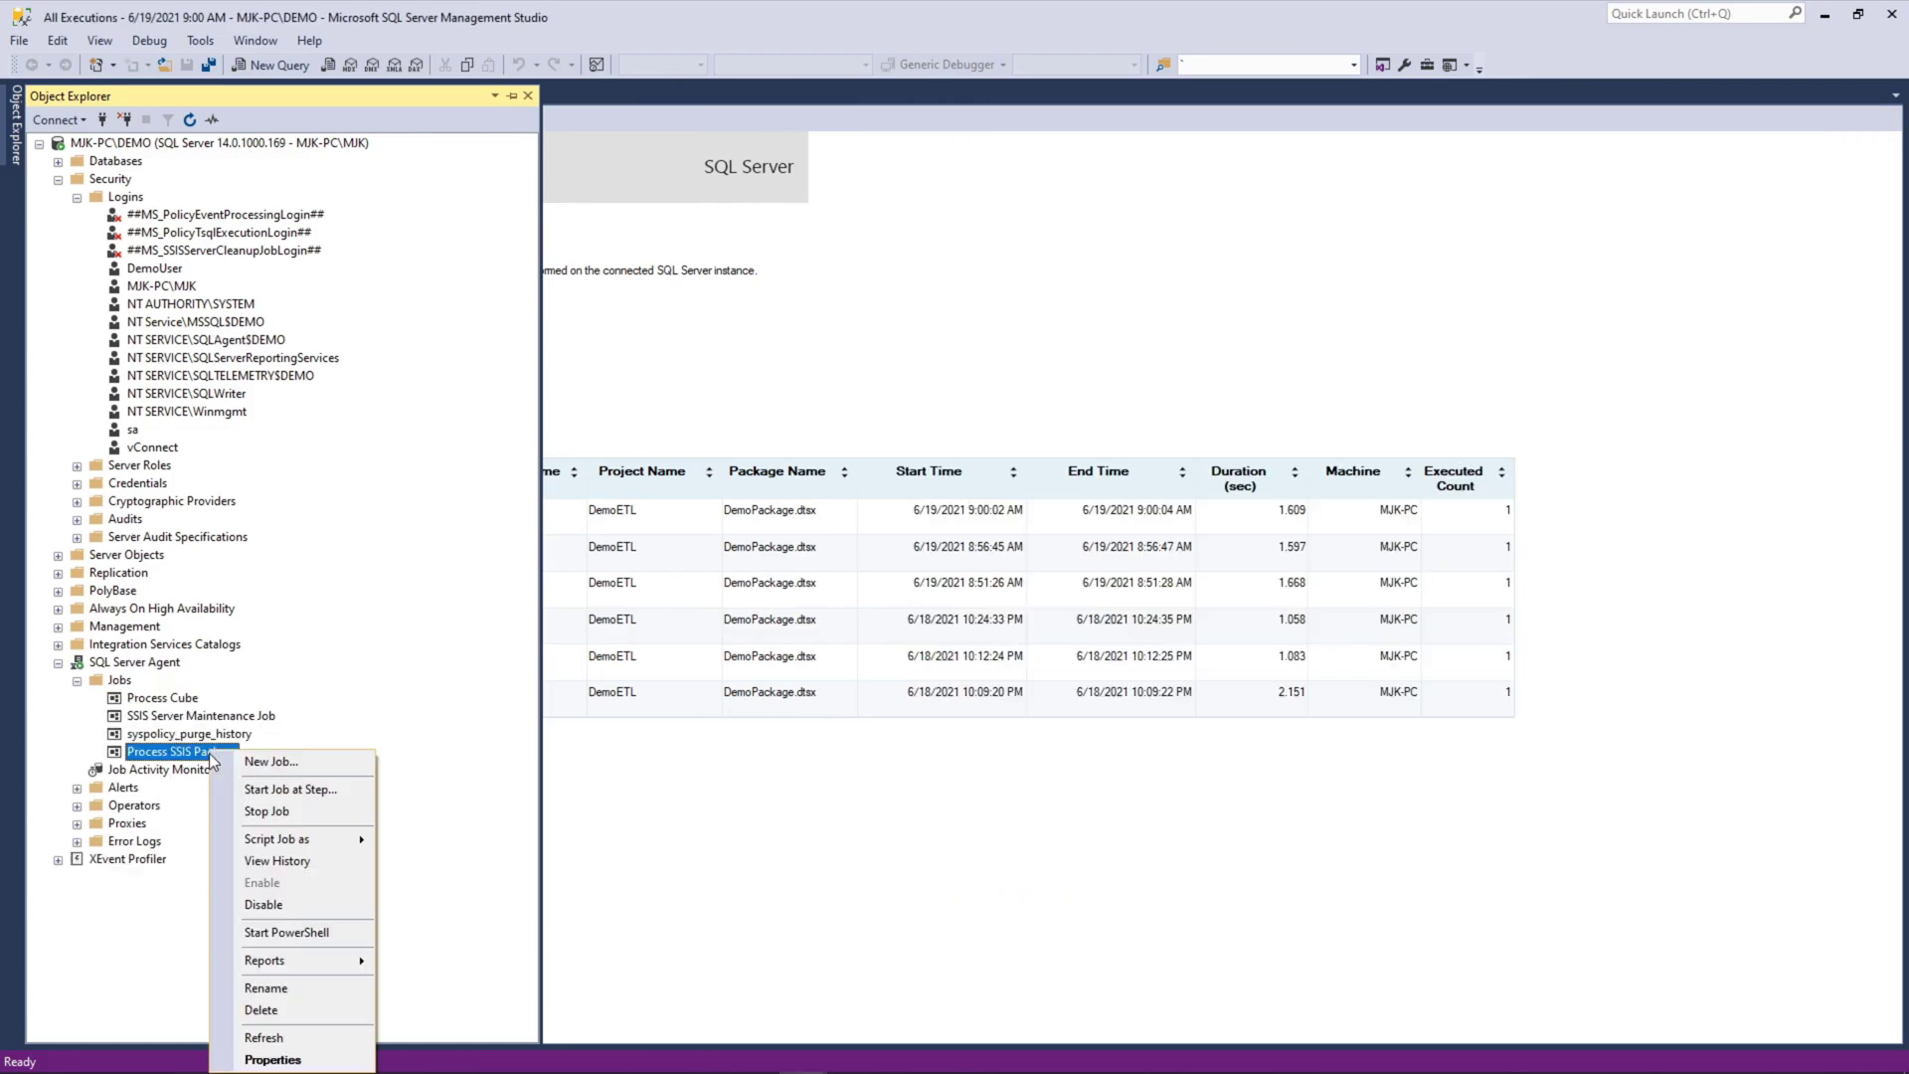
click(280, 789)
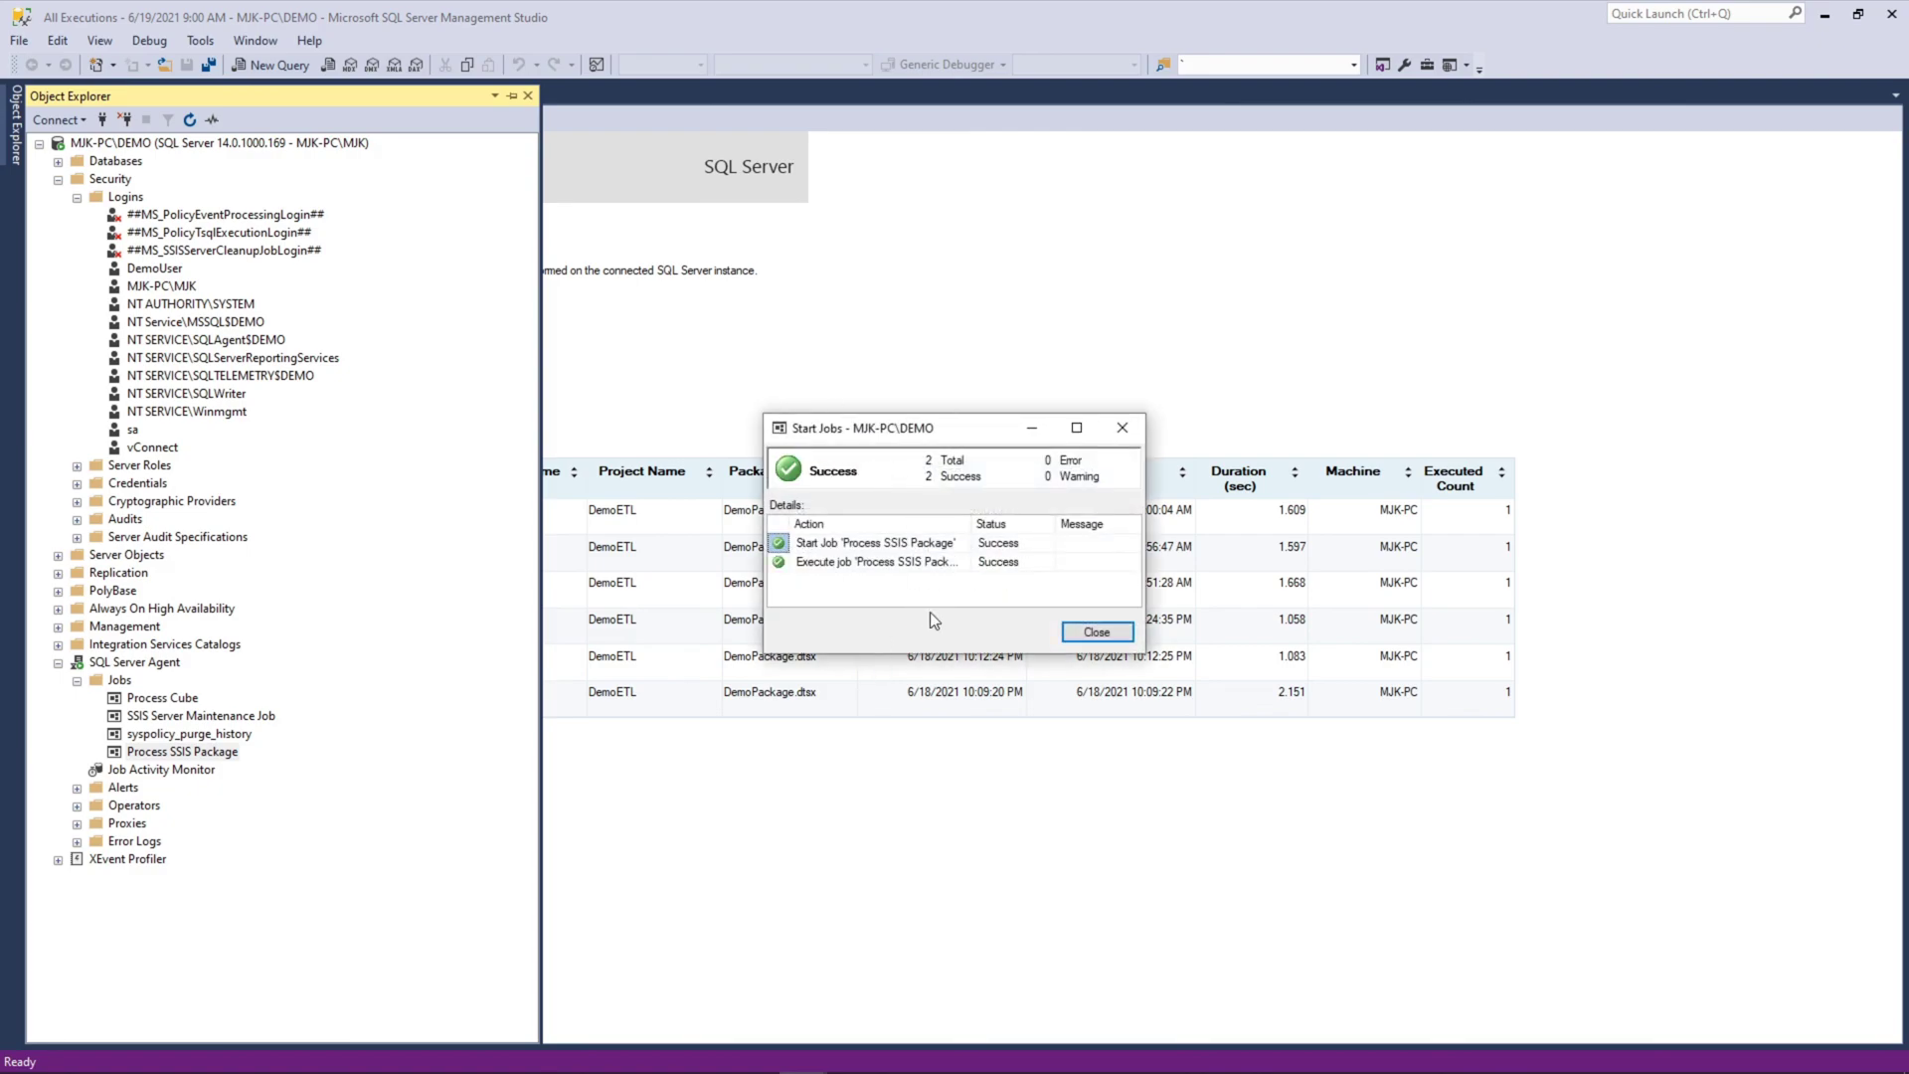
click(1097, 632)
click(59, 663)
click(76, 198)
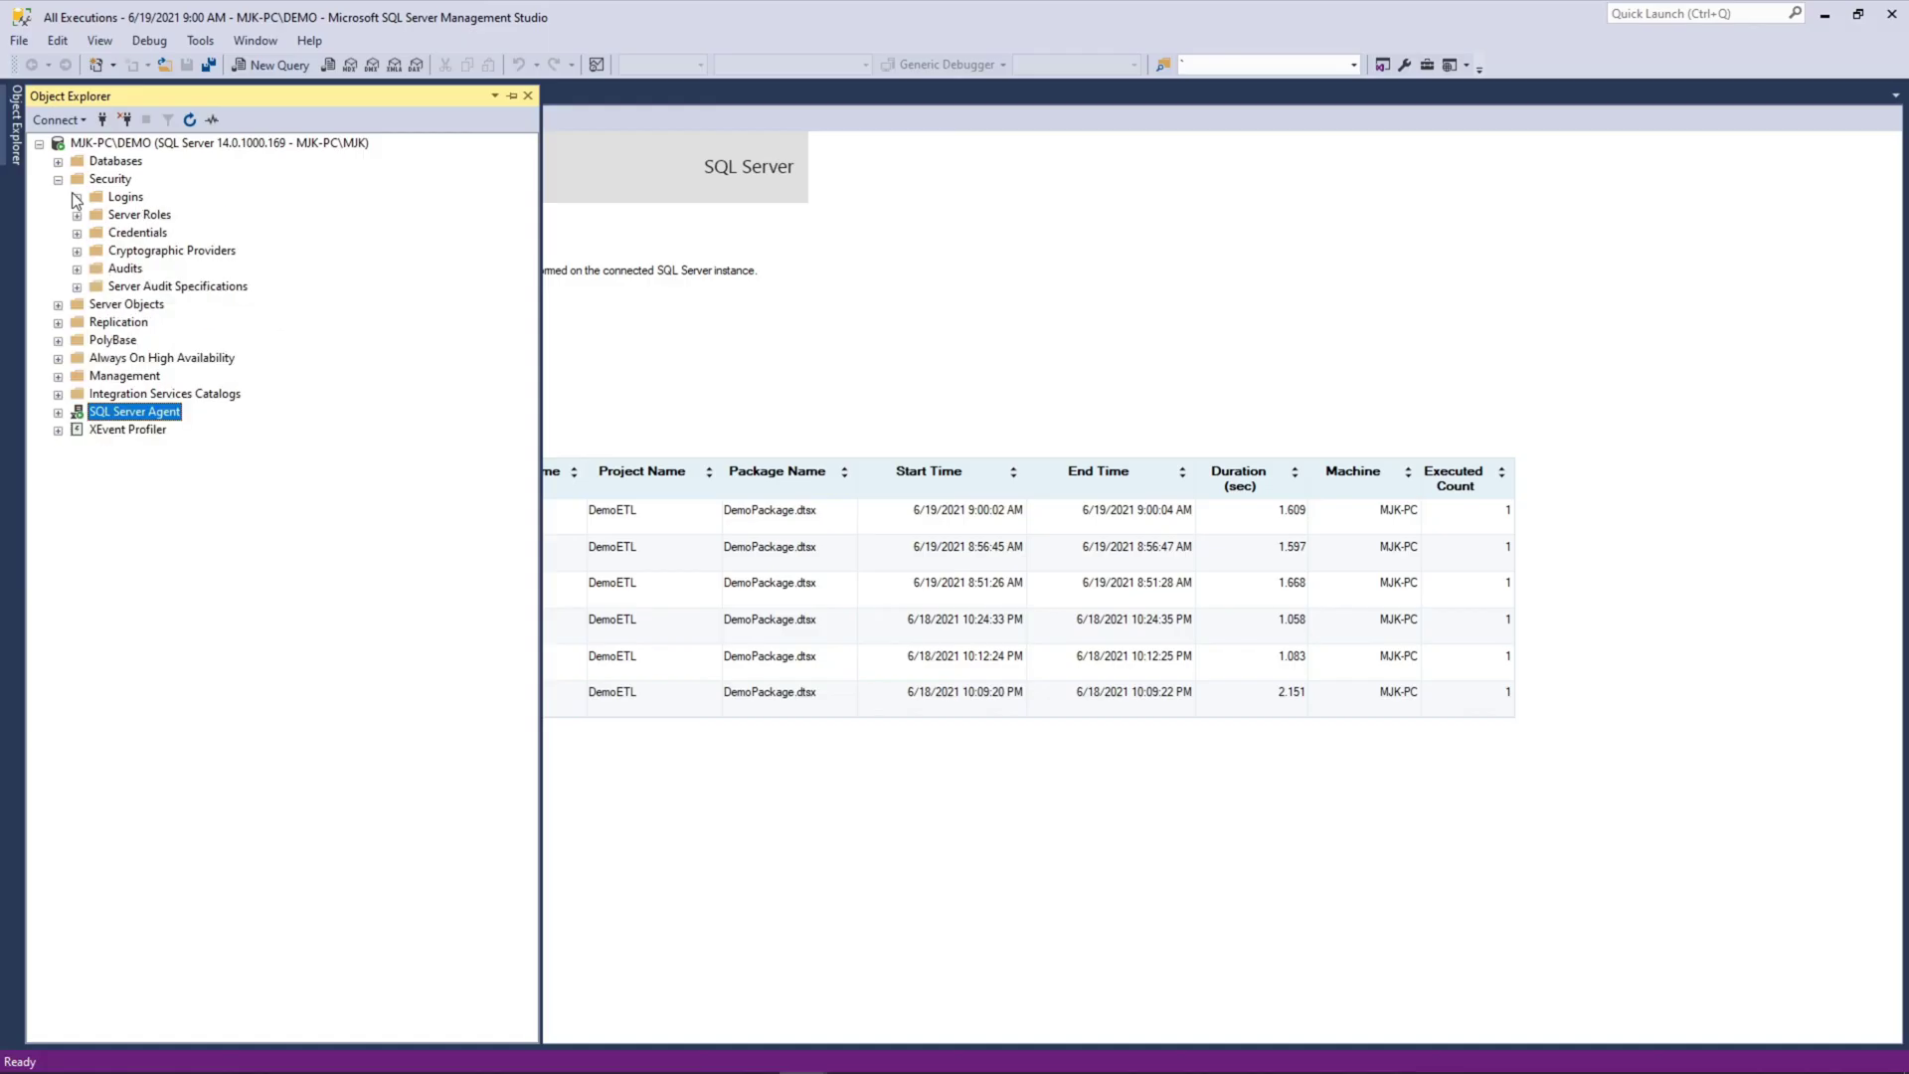
click(779, 305)
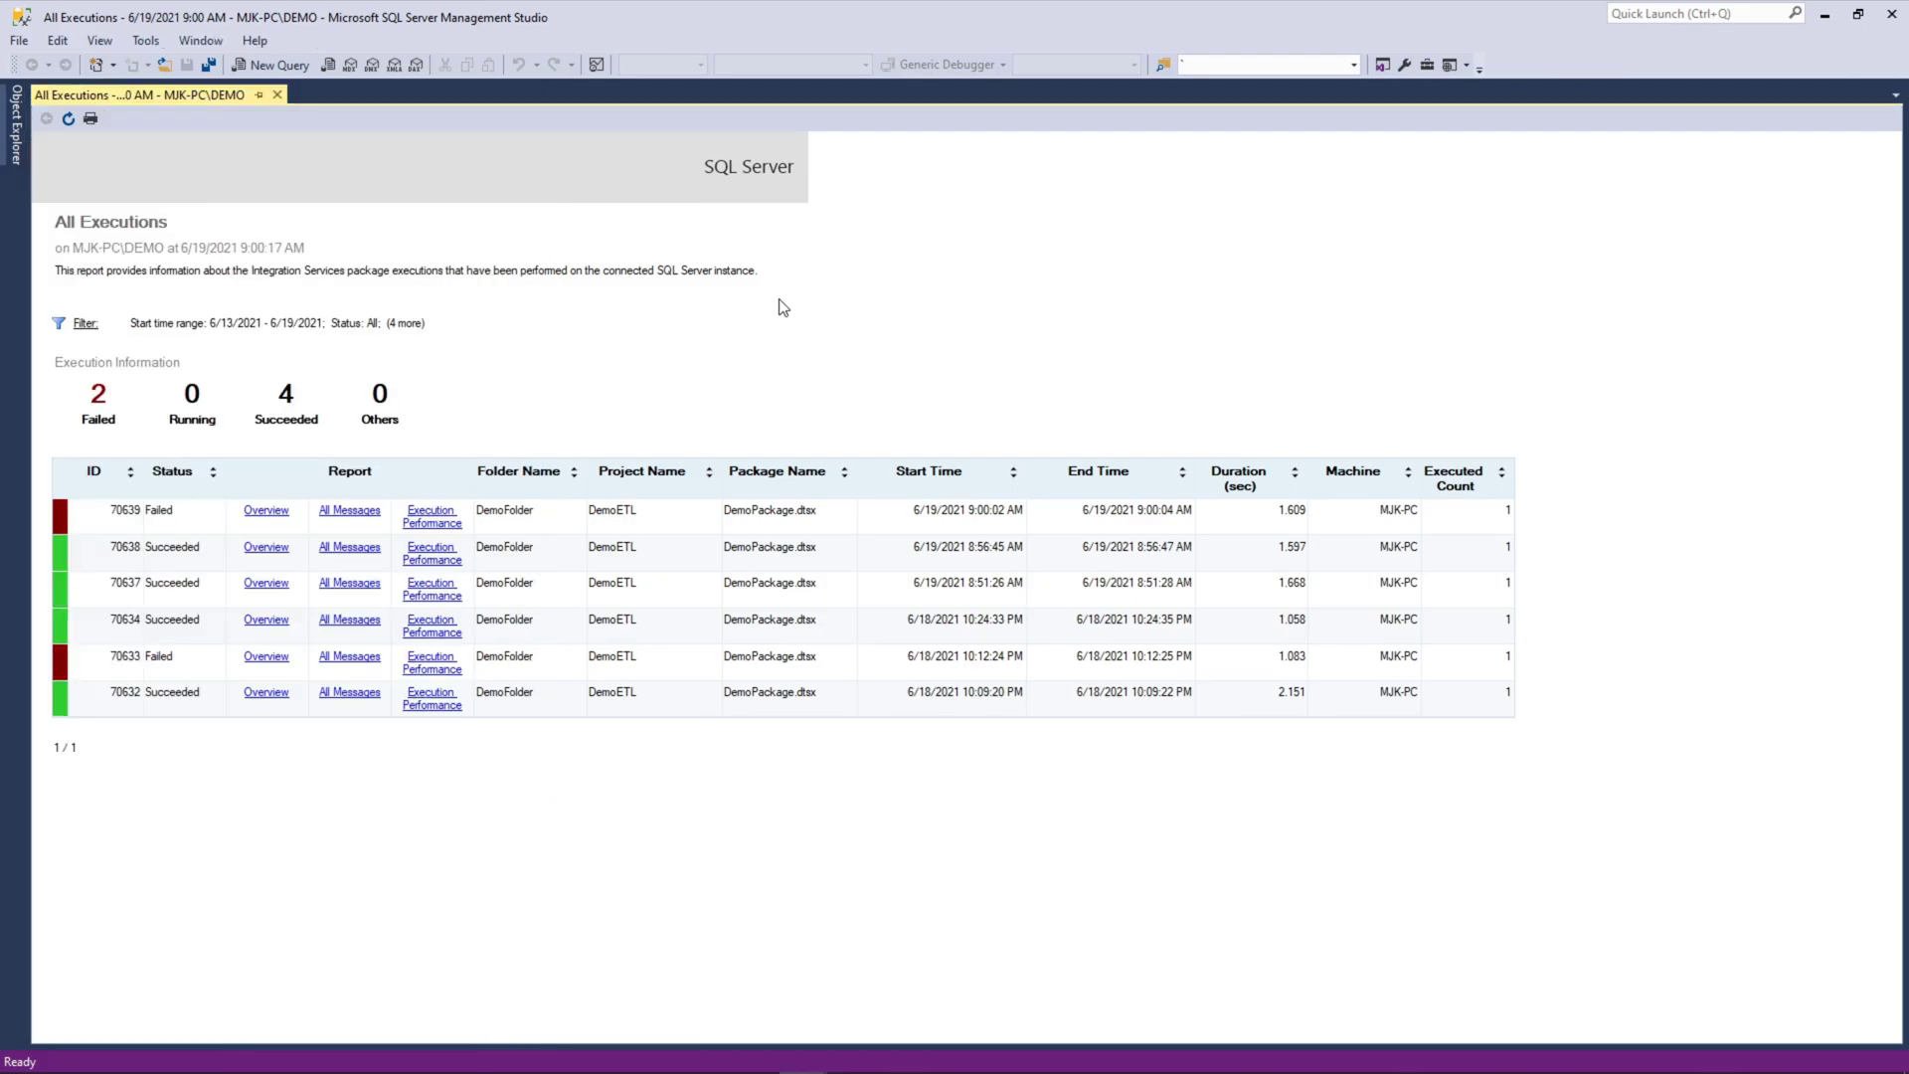